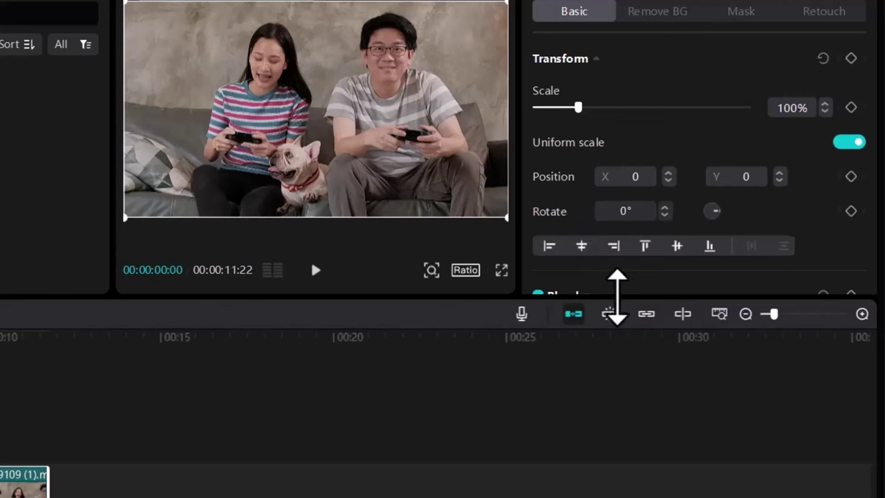
# Add a keyframe for all Transform settings of the clip at 00:00:00:00.
pyautogui.moveTo(878, 132); pyautogui.dragTo(878, 169)
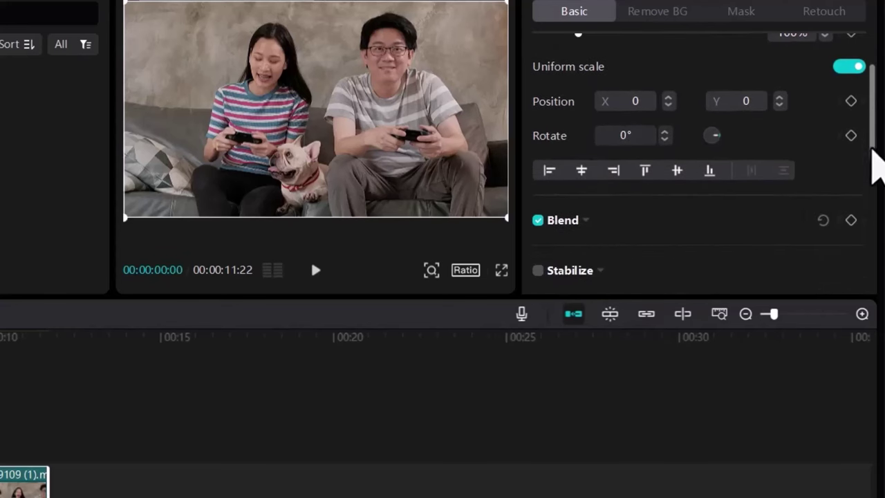
pyautogui.scroll(3, 872, 148)
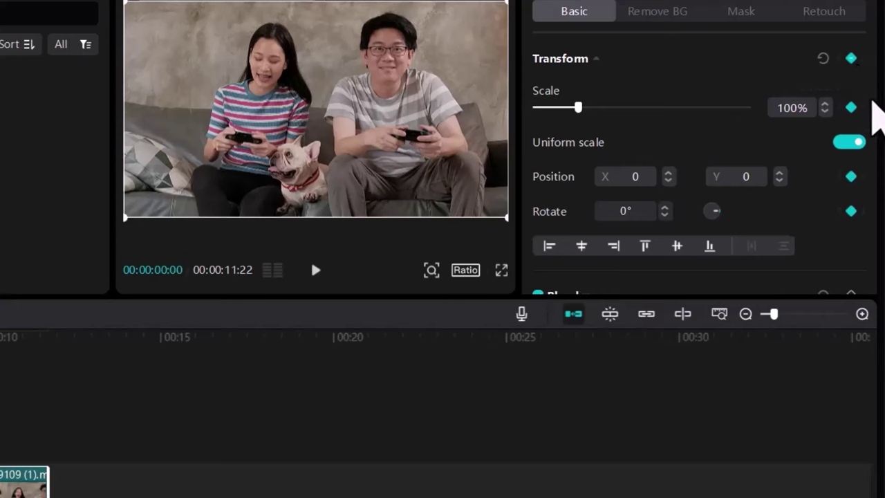
pyautogui.scroll(-1, 877, 124)
pyautogui.scroll(-5, 876, 123)
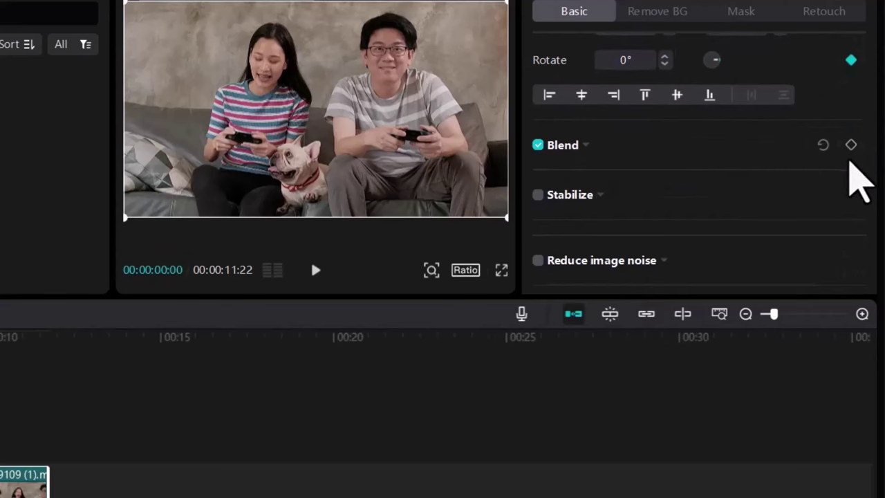
pyautogui.moveTo(872, 130); pyautogui.dragTo(864, 61)
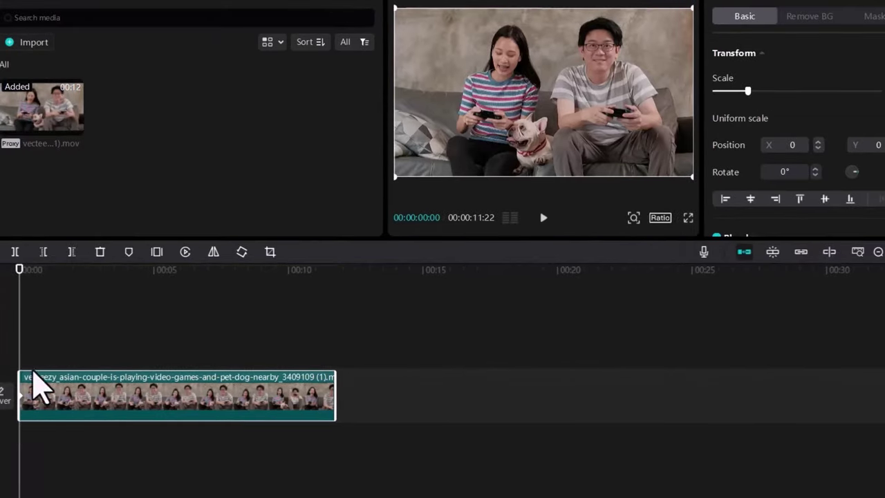
# Keyframe the clip's scale at 123% at 00:00:02:15 and its position at X 286, Y -54 at 00:00:05:06.
pyautogui.moveTo(29, 287); pyautogui.dragTo(88, 305)
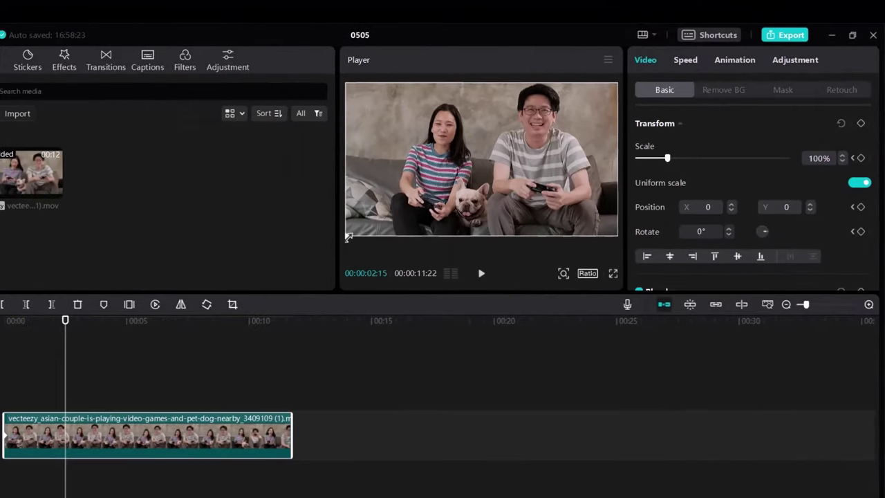
pyautogui.moveTo(348, 237); pyautogui.dragTo(304, 277)
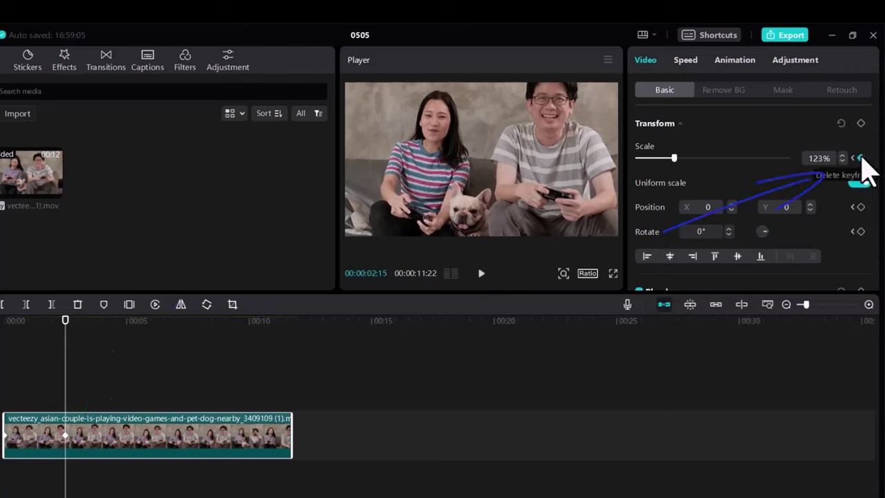
pyautogui.moveTo(65, 330); pyautogui.dragTo(132, 340)
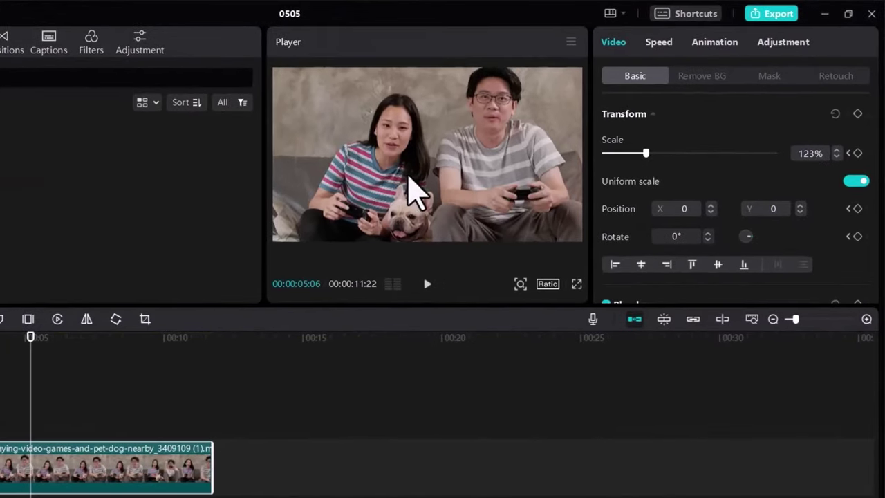
pyautogui.moveTo(450, 182); pyautogui.dragTo(431, 182)
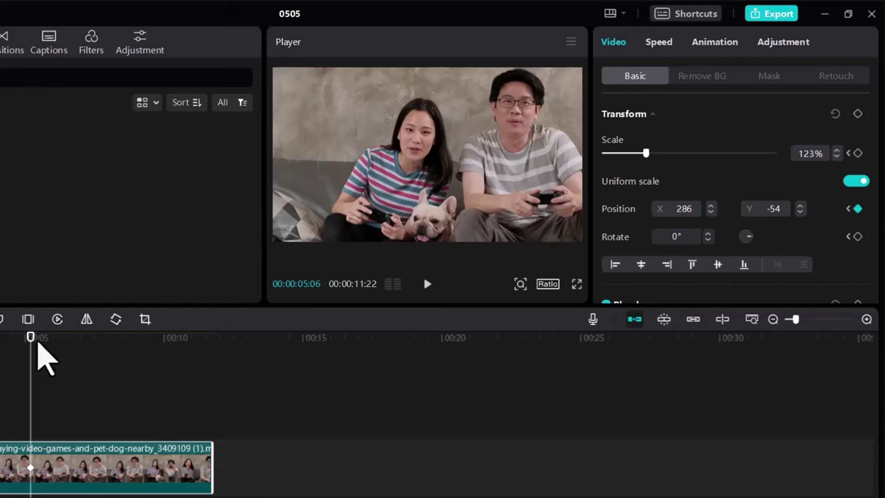
# Keyframe the clip's scale down to 1% at 00:00:08:17.
pyautogui.moveTo(31, 352); pyautogui.dragTo(123, 369)
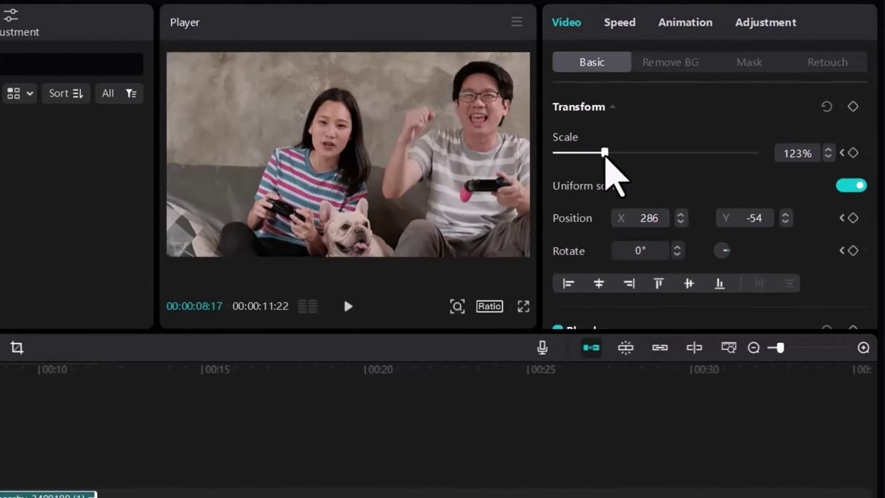
pyautogui.moveTo(605, 153); pyautogui.dragTo(547, 158)
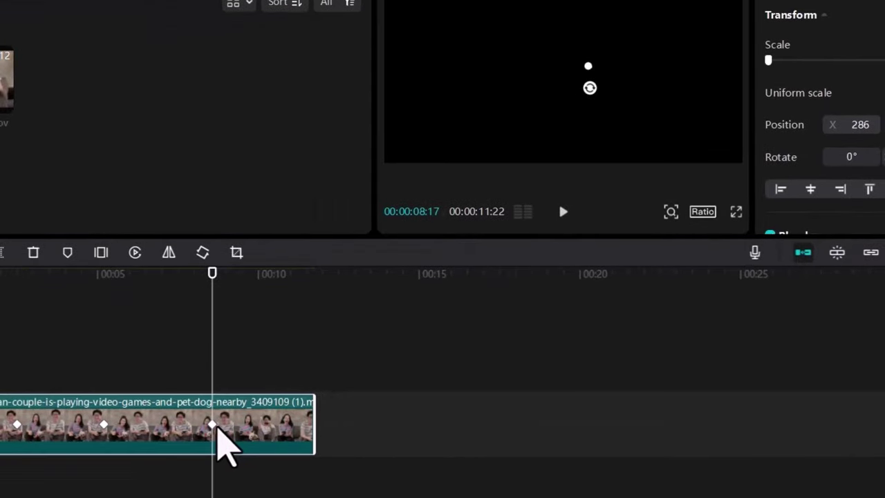
# Play the clip from the start to preview the scale and position animation.
pyautogui.moveTo(214, 292); pyautogui.dragTo(2, 292)
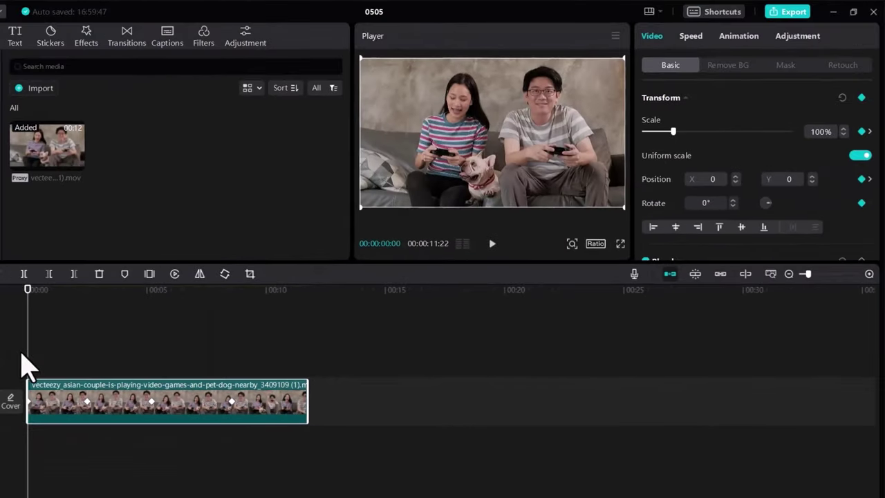
pyautogui.click(21, 355)
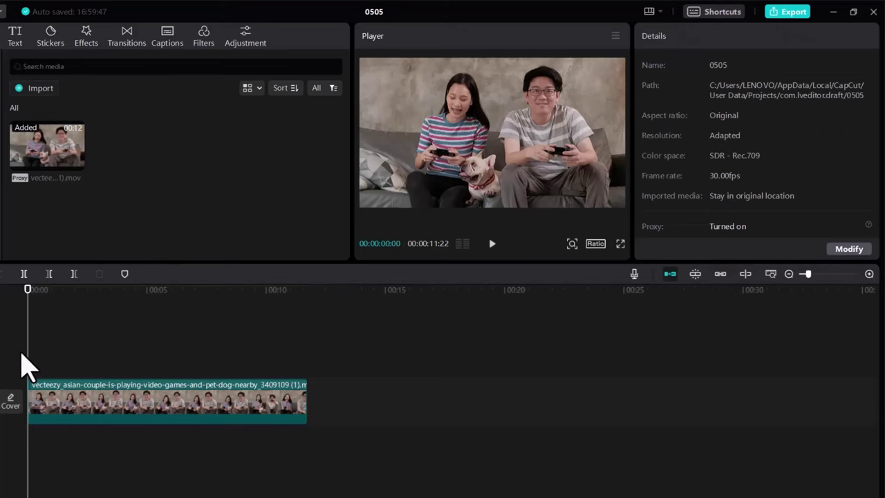
pyautogui.press('space')
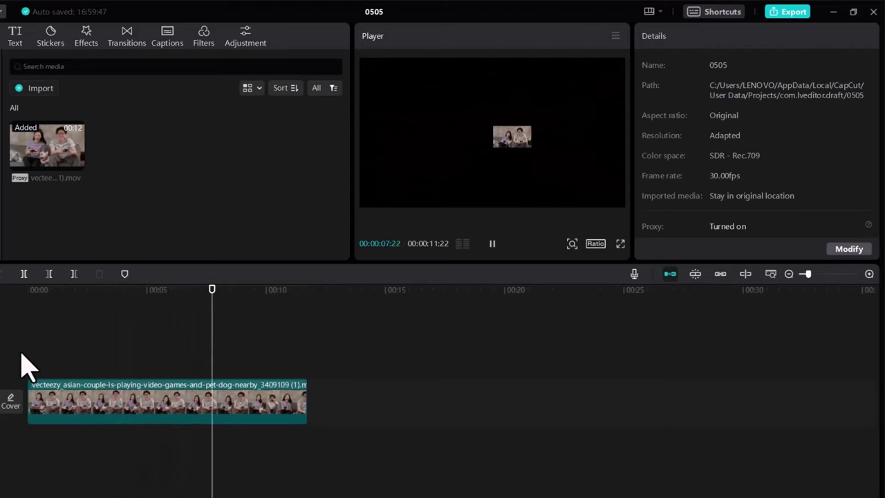
pyautogui.press('space')
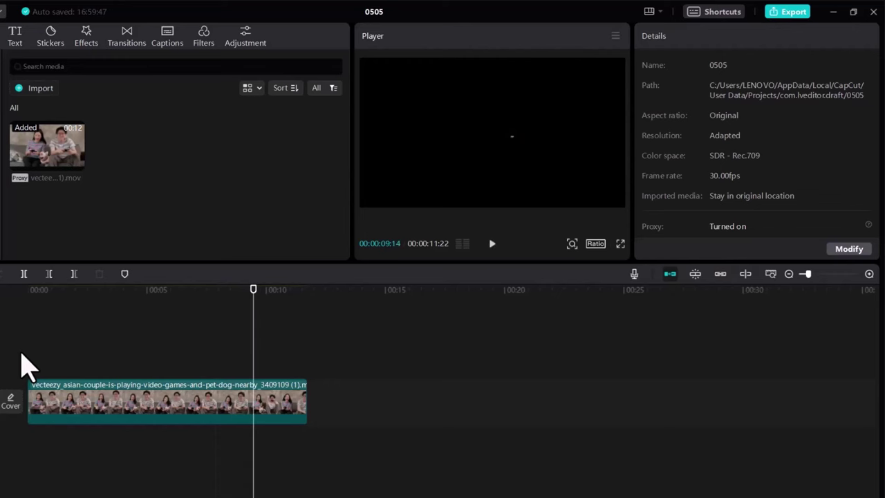
# Delete the clip's keyframes at 00:00:08:17, 00:00:05:06 and 00:00:02:15.
pyautogui.click(192, 409)
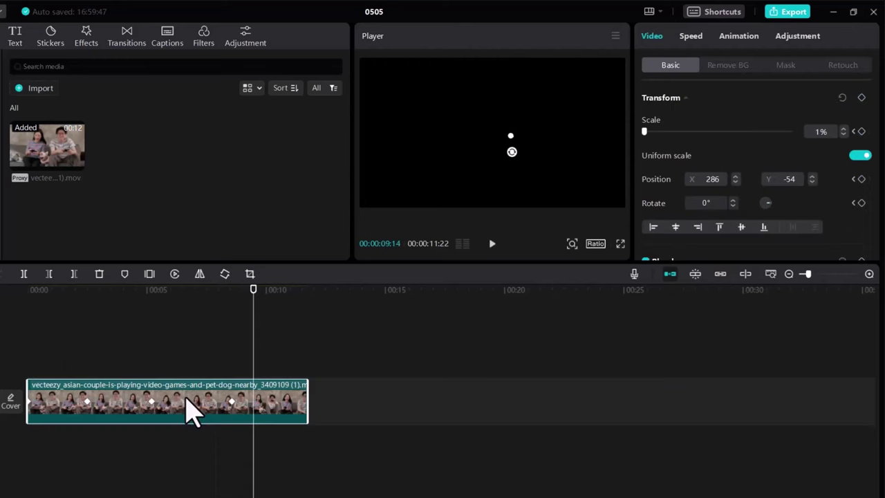
pyautogui.click(232, 402)
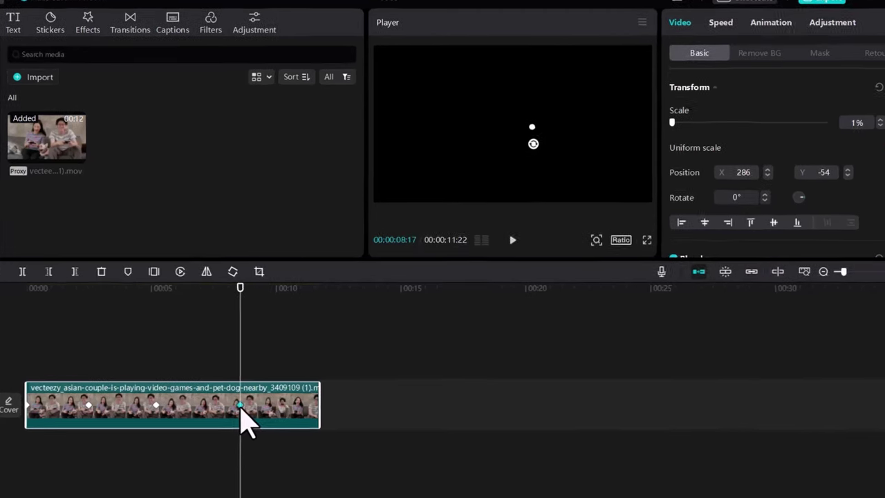
pyautogui.rightClick(232, 402)
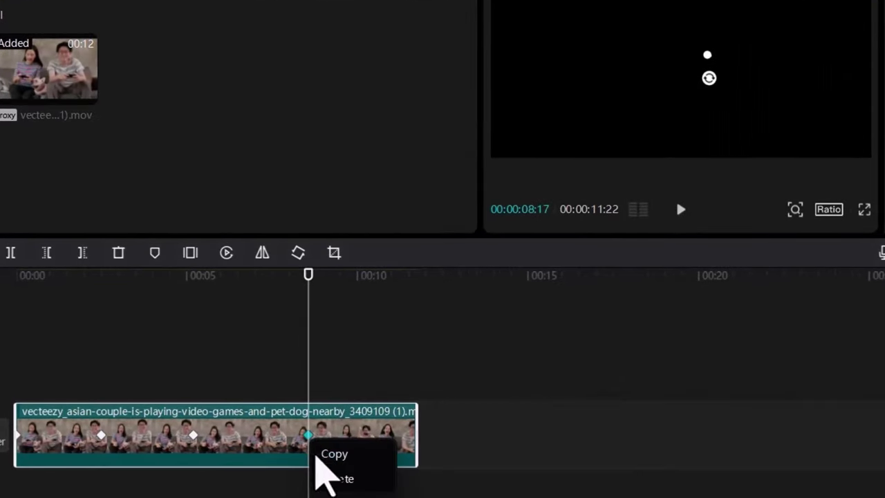
pyautogui.click(330, 479)
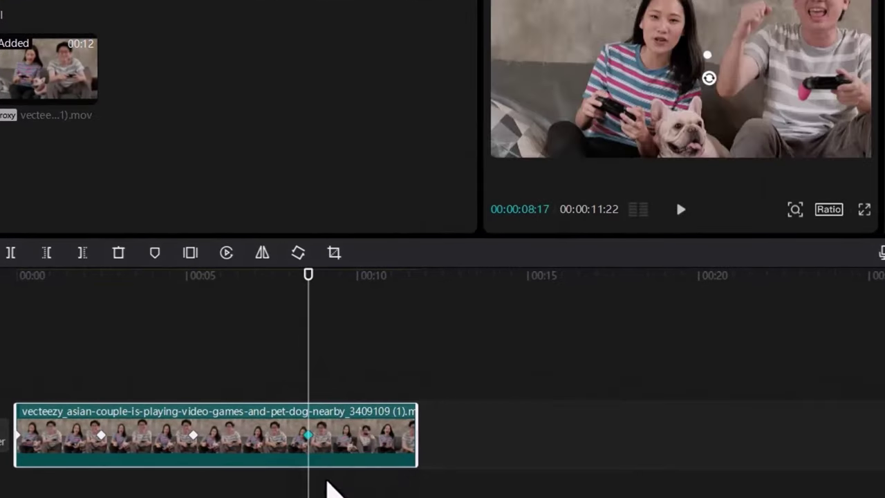
pyautogui.click(194, 435)
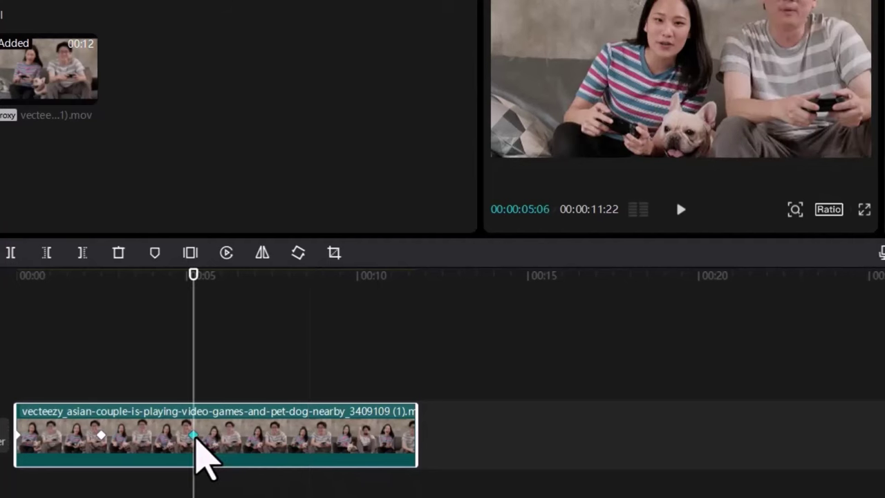
pyautogui.rightClick(194, 435)
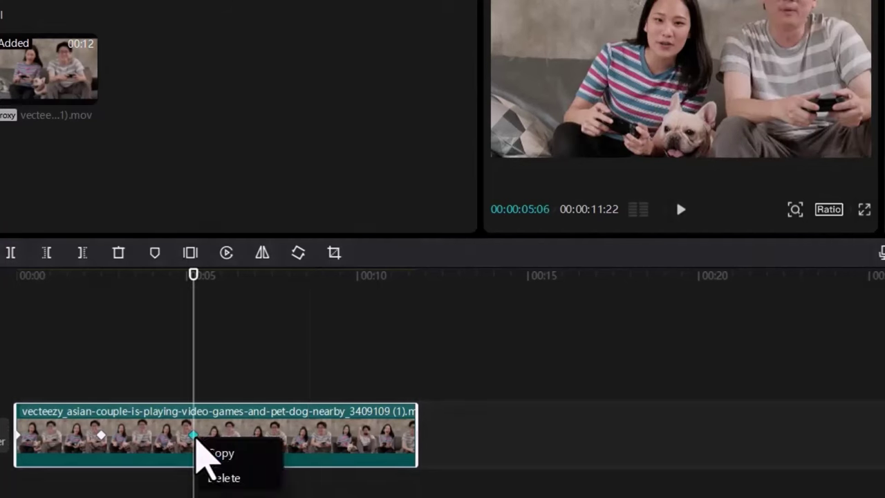
pyautogui.click(228, 476)
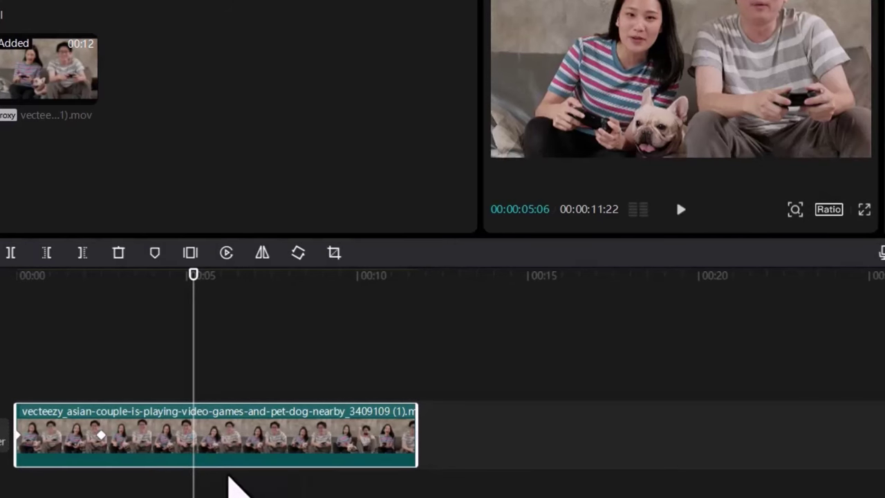
pyautogui.click(101, 436)
pyautogui.rightClick(102, 437)
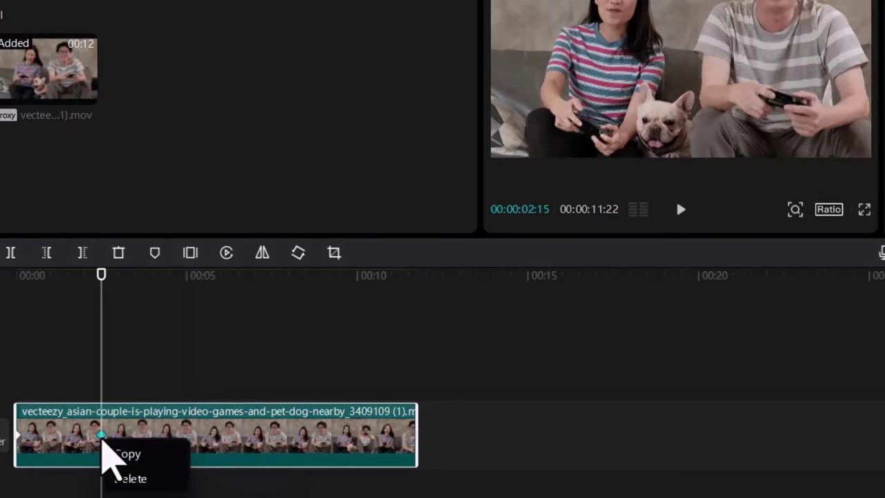
pyautogui.click(128, 479)
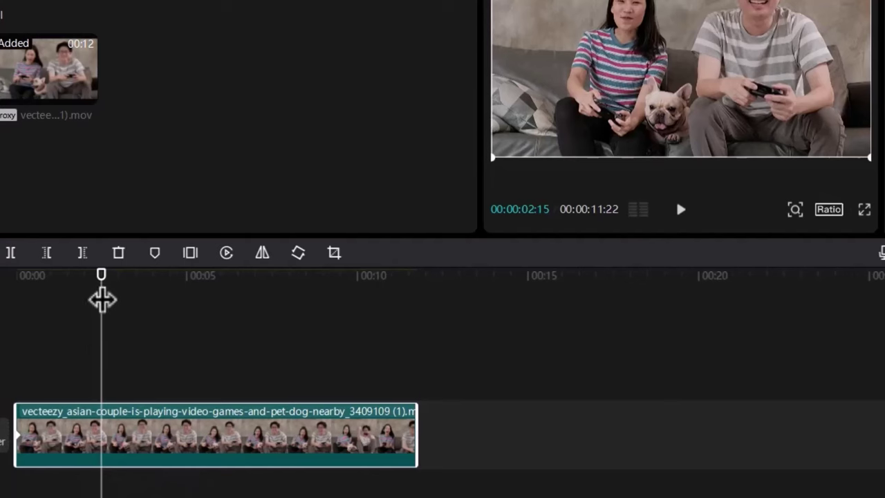
# Return to 00:00:00:00 and add a keyframe for all of the clip's color Adjust settings.
pyautogui.moveTo(101, 297); pyautogui.dragTo(73, 354)
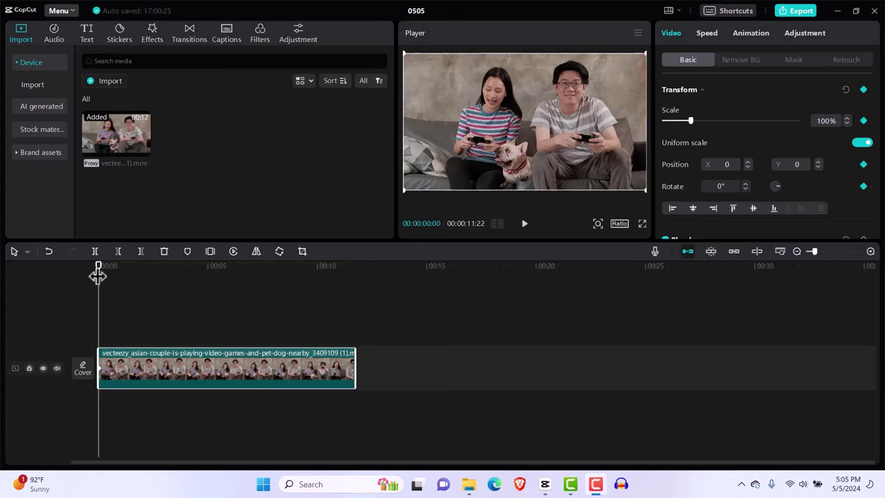
pyautogui.moveTo(97, 275); pyautogui.dragTo(78, 297)
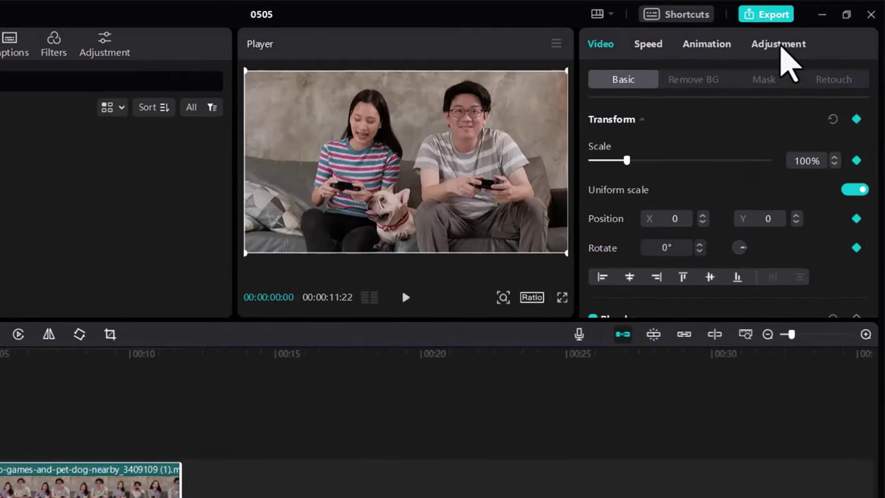
pyautogui.click(776, 46)
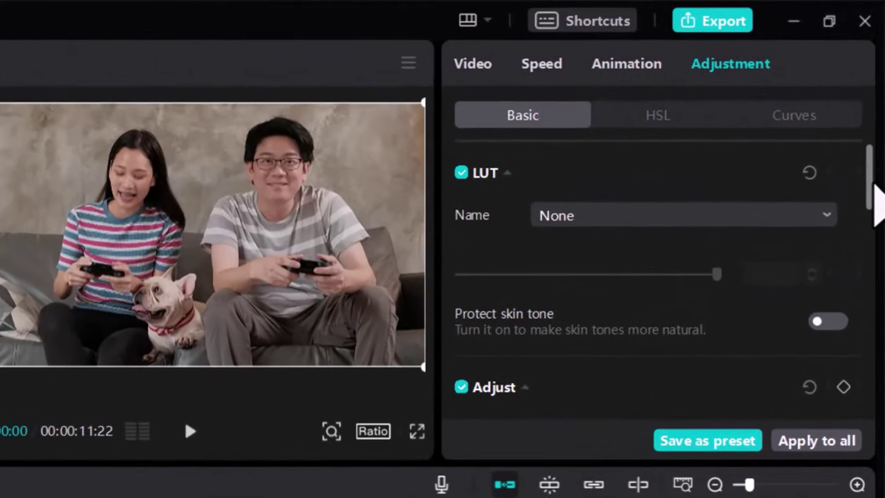
pyautogui.moveTo(874, 187); pyautogui.dragTo(875, 228)
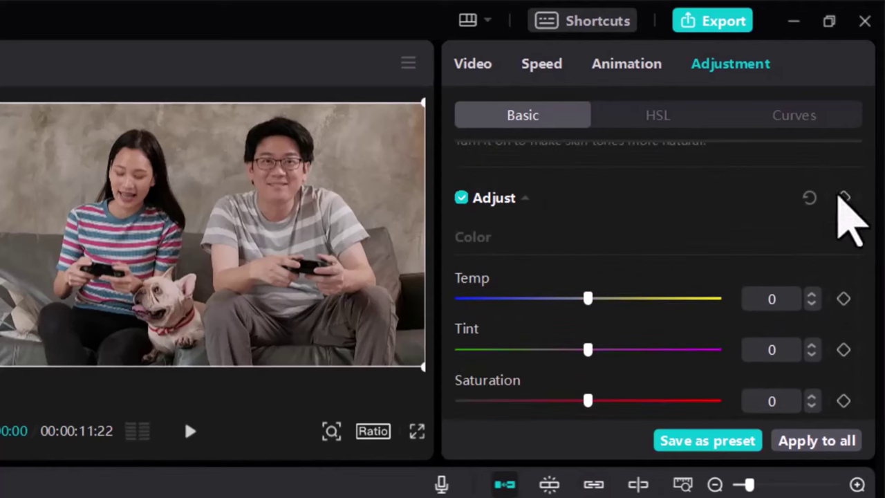
pyautogui.moveTo(875, 228); pyautogui.dragTo(875, 248)
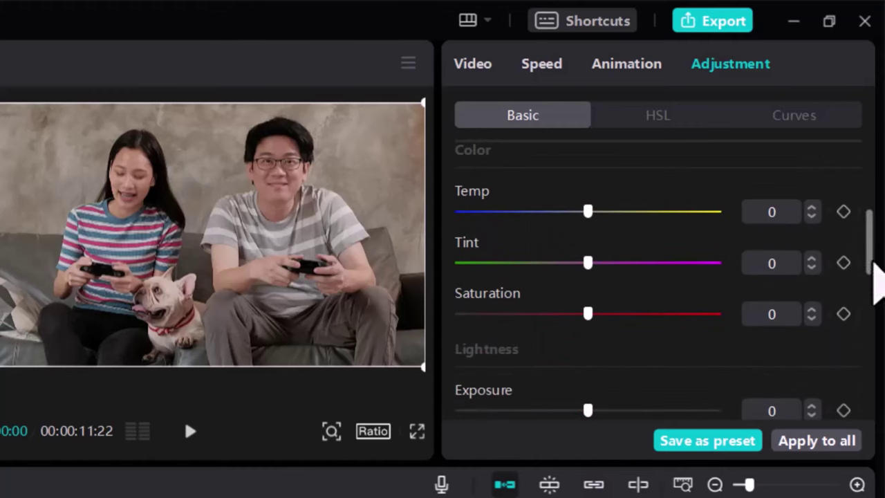
pyautogui.moveTo(872, 263); pyautogui.dragTo(872, 233)
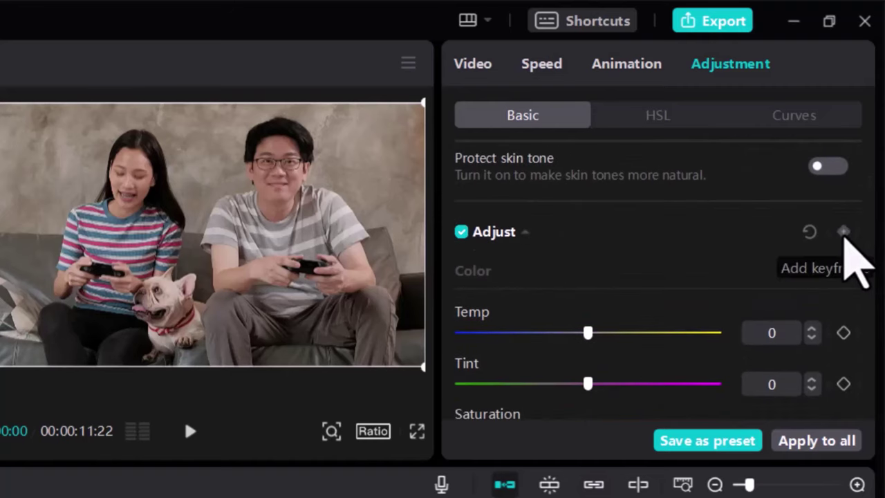
pyautogui.click(843, 231)
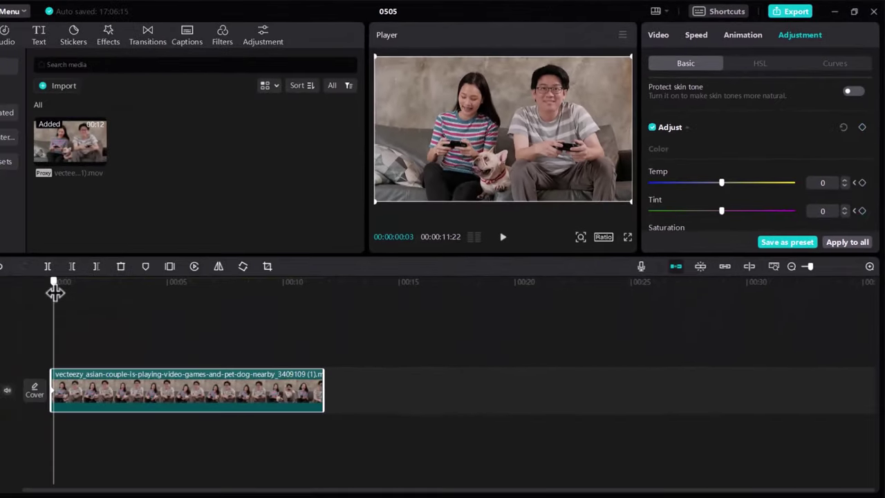
# Keyframe the clip's saturation at -20 at 00:00:01:11.
pyautogui.moveTo(55, 291); pyautogui.dragTo(83, 294)
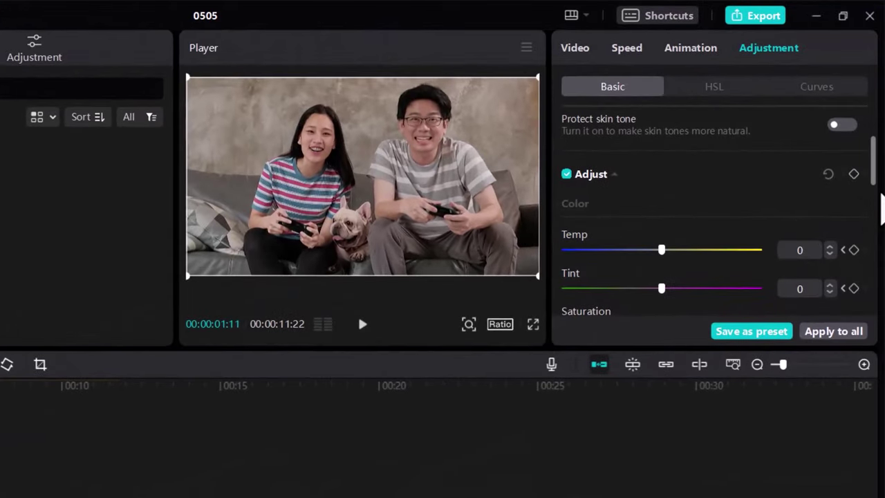
pyautogui.moveTo(876, 186); pyautogui.dragTo(623, 203)
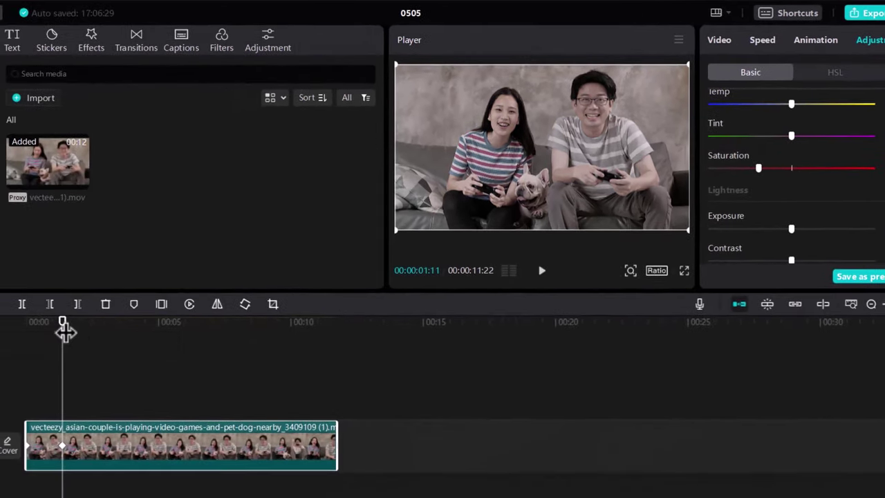
# Keyframe the clip's saturation at -50 at 00:00:03:01.
pyautogui.moveTo(0, 364); pyautogui.dragTo(0, 378)
pyautogui.moveTo(105, 338); pyautogui.dragTo(106, 340)
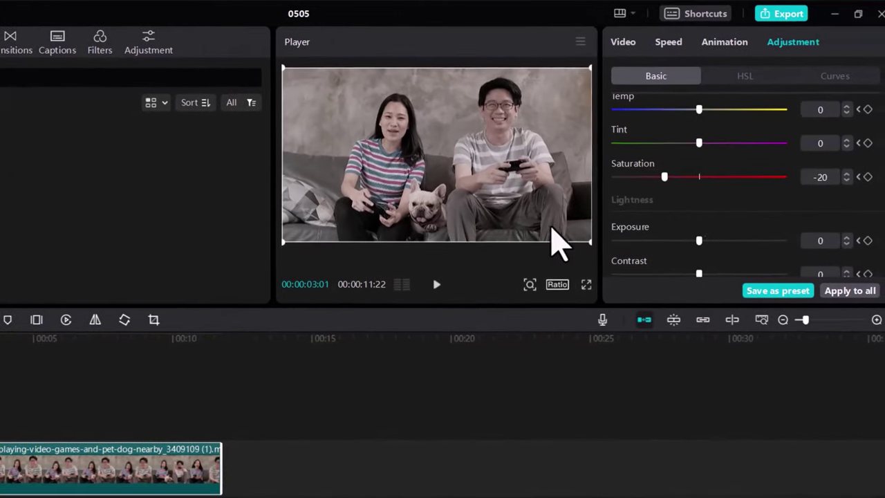
pyautogui.moveTo(655, 180); pyautogui.dragTo(598, 176)
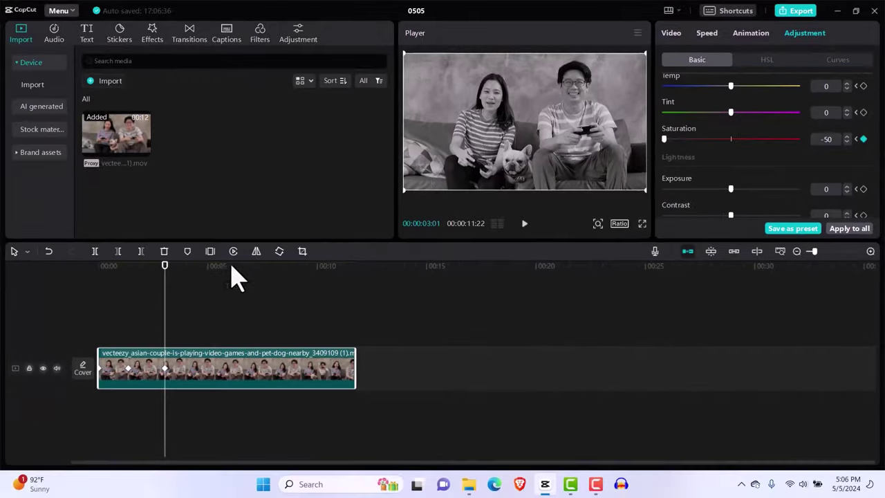
# Keyframe the clip's saturation at -5 at 00:00:05:13.
pyautogui.moveTo(112, 293); pyautogui.dragTo(110, 296)
pyautogui.moveTo(164, 275); pyautogui.dragTo(217, 271)
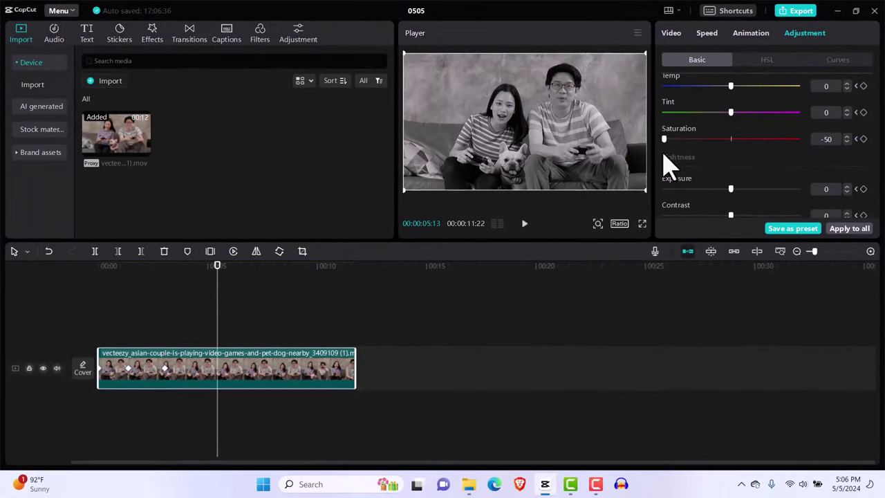
pyautogui.moveTo(663, 144); pyautogui.dragTo(719, 145)
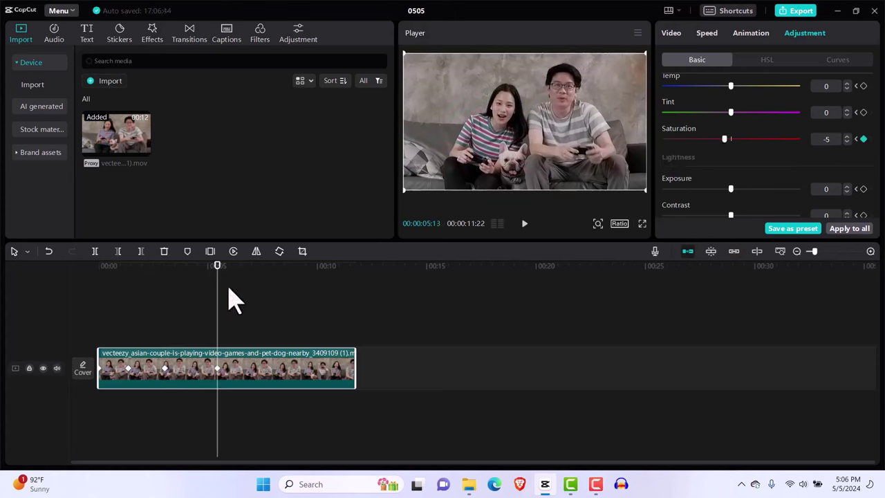
# Keyframe the clip's saturation at 33 at 00:00:08:07 and at 0 at 00:00:10:06.
pyautogui.moveTo(217, 278); pyautogui.dragTo(278, 283)
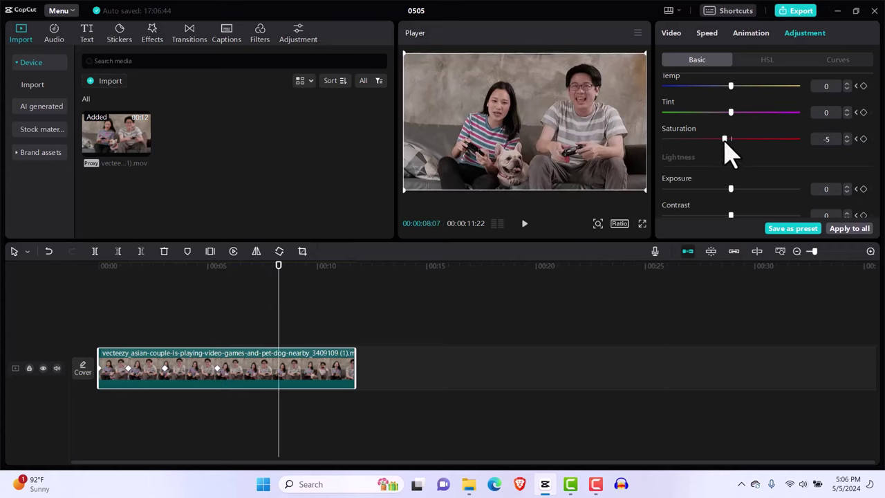
pyautogui.moveTo(725, 140); pyautogui.dragTo(773, 145)
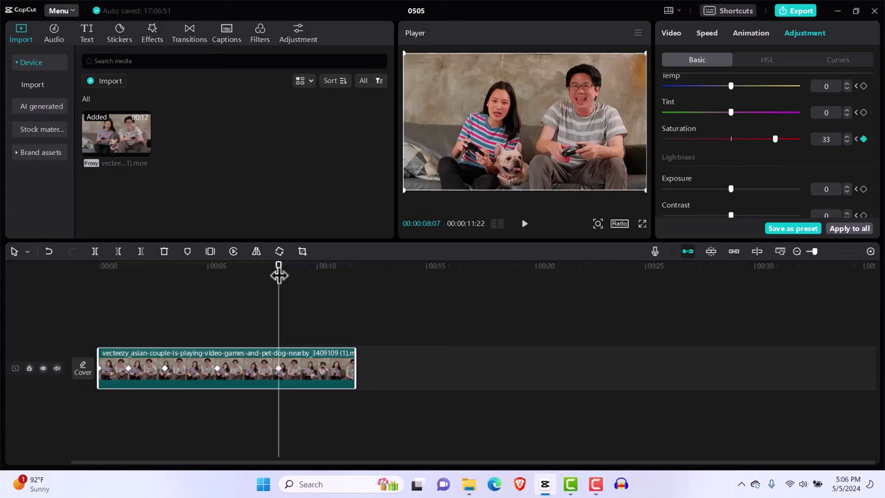
pyautogui.moveTo(278, 274); pyautogui.dragTo(322, 286)
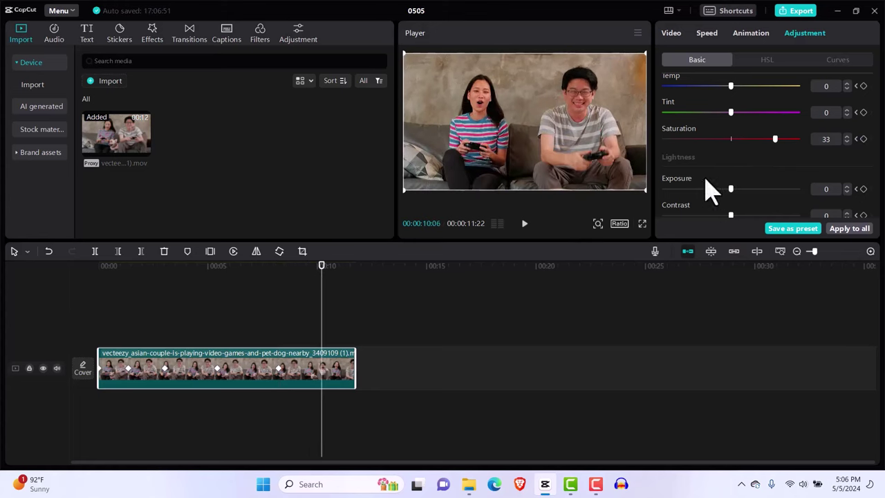
pyautogui.moveTo(774, 140); pyautogui.dragTo(742, 143)
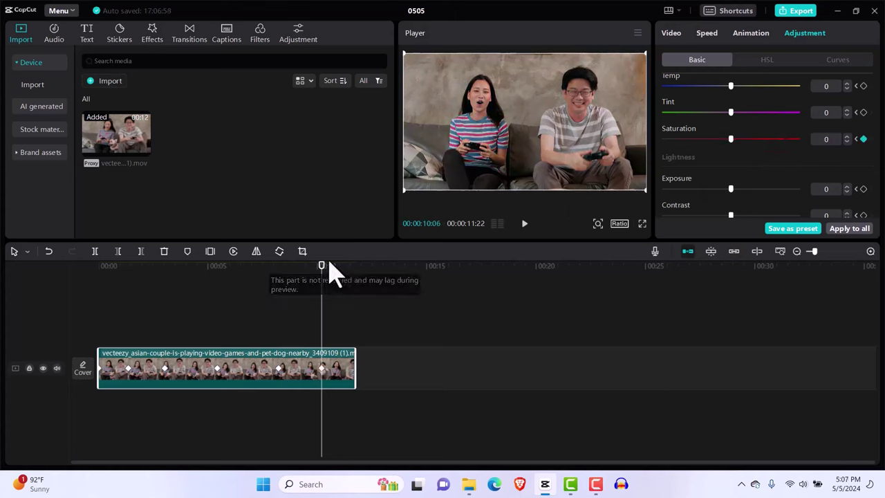
# Play the clip from 00:00:00:00 to the end to review the saturation changes.
pyautogui.moveTo(321, 271); pyautogui.dragTo(69, 311)
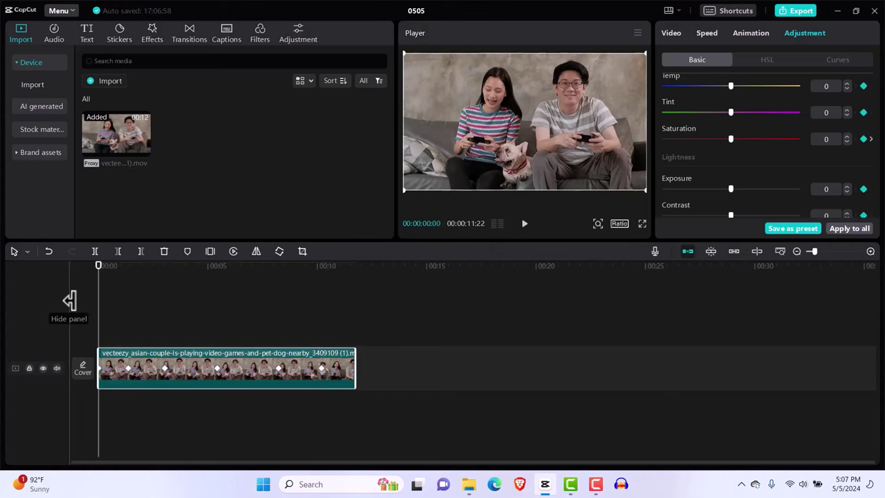
pyautogui.press('space')
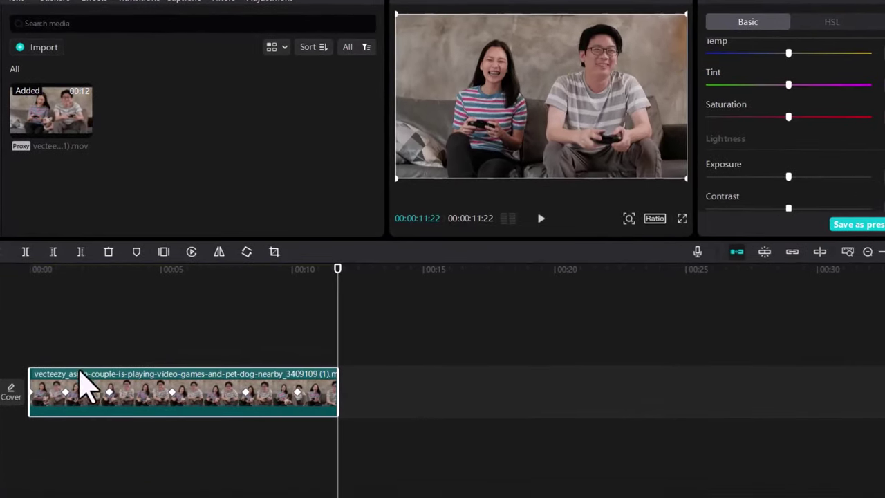
# Move the clip's five saturation keyframes after the starting one closer together, within about the first three seconds.
pyautogui.click(66, 407)
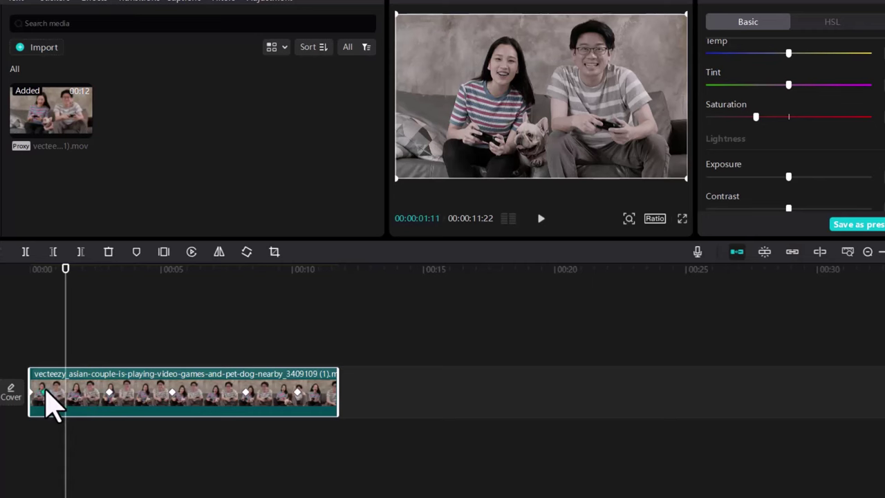
pyautogui.click(42, 394)
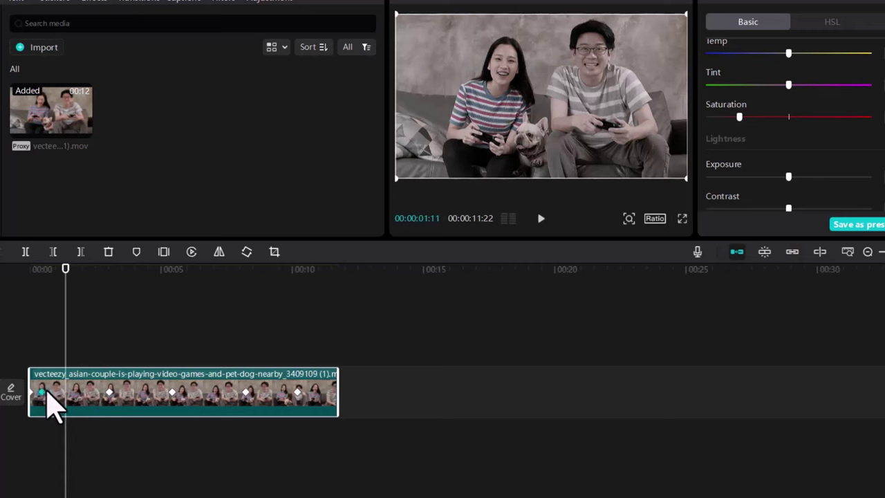
pyautogui.click(110, 393)
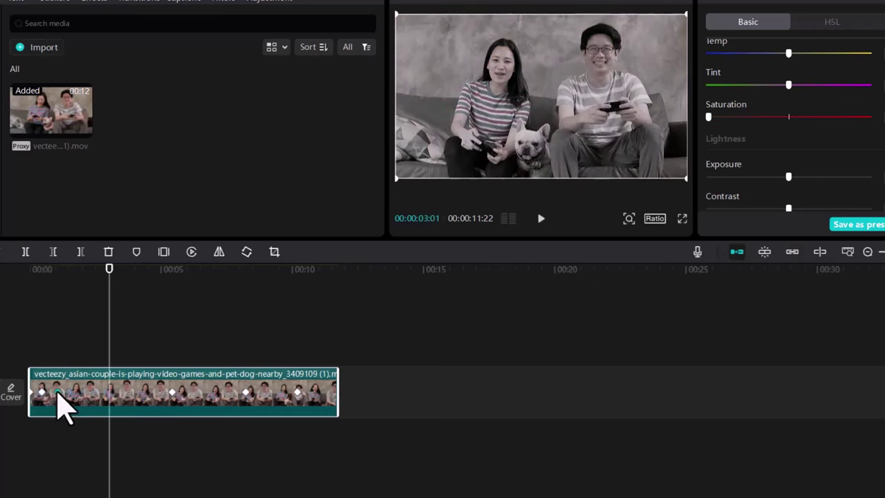
pyautogui.click(55, 394)
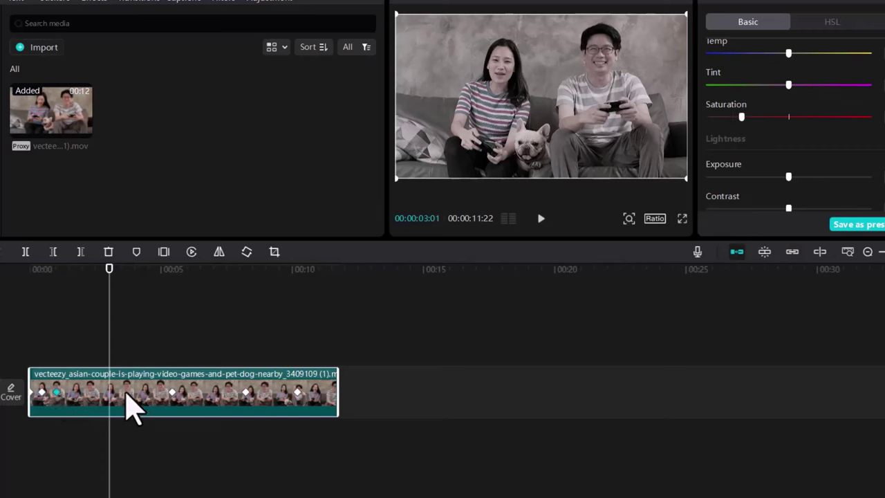
pyautogui.click(172, 394)
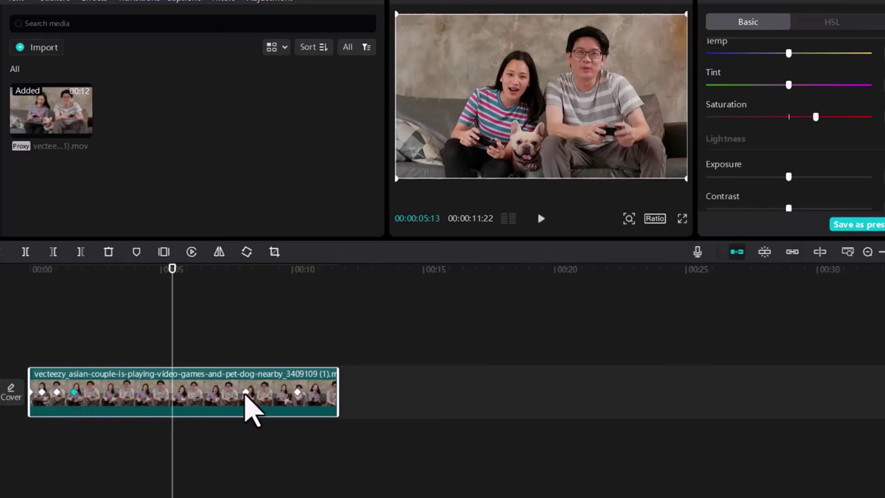
pyautogui.moveTo(248, 397); pyautogui.dragTo(88, 395)
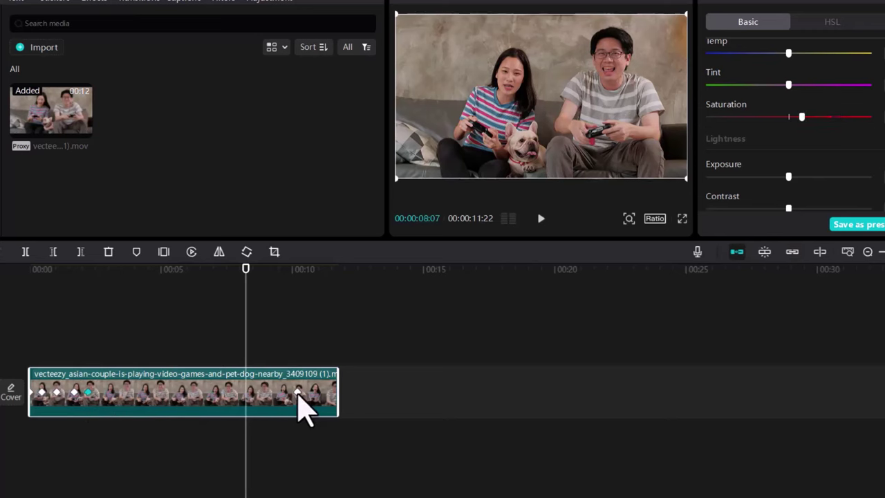
pyautogui.moveTo(297, 395); pyautogui.dragTo(109, 397)
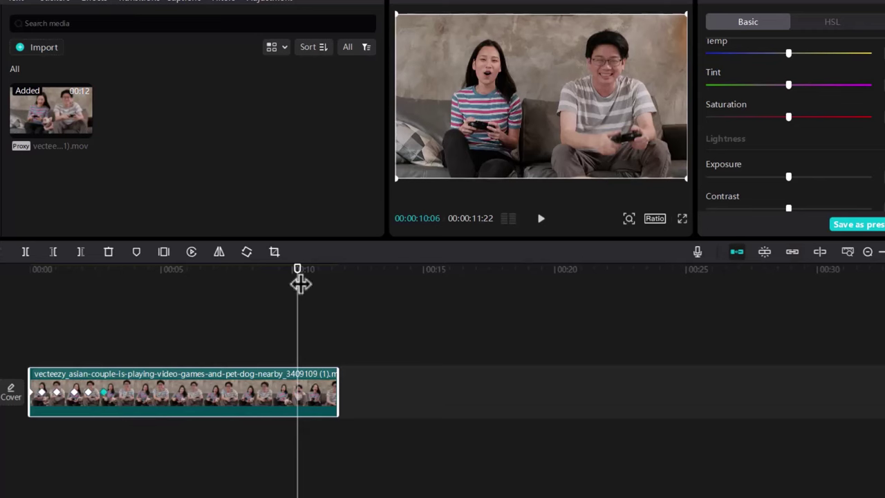
# Play the clip from 00:00:00:00 to check the faster saturation changes, pausing at 00:00:04:29.
pyautogui.moveTo(297, 283); pyautogui.dragTo(16, 326)
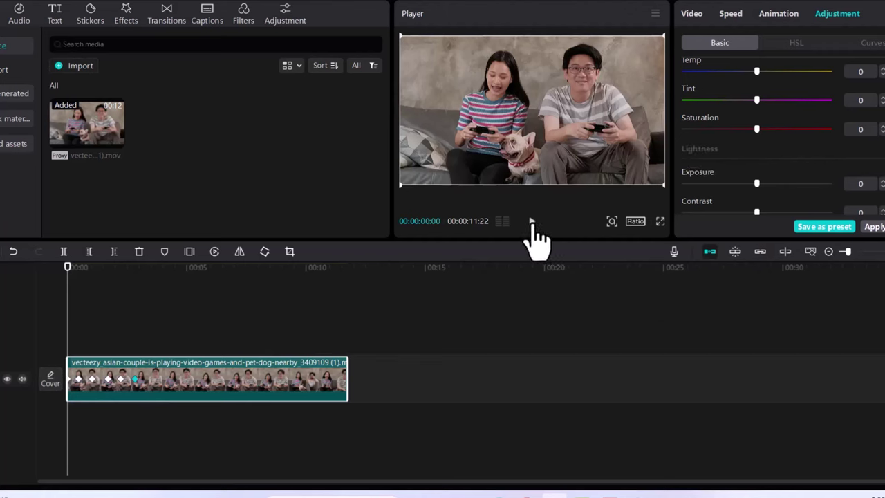
pyautogui.click(530, 222)
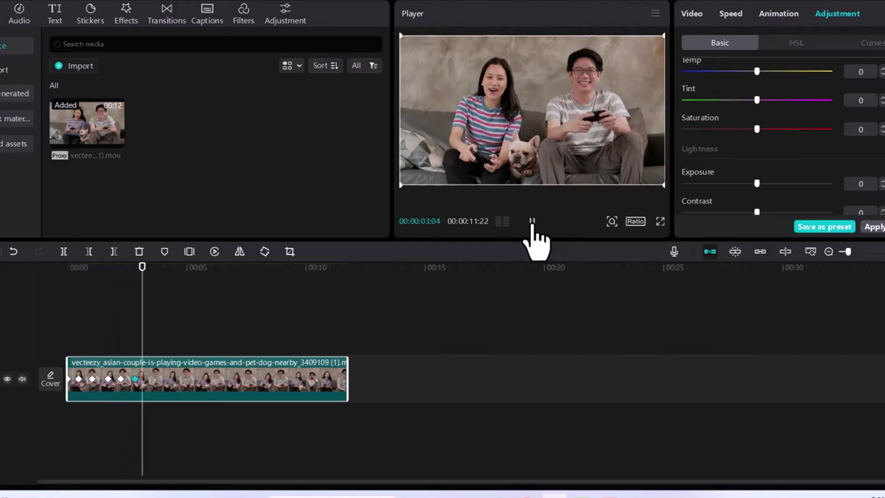
pyautogui.click(531, 221)
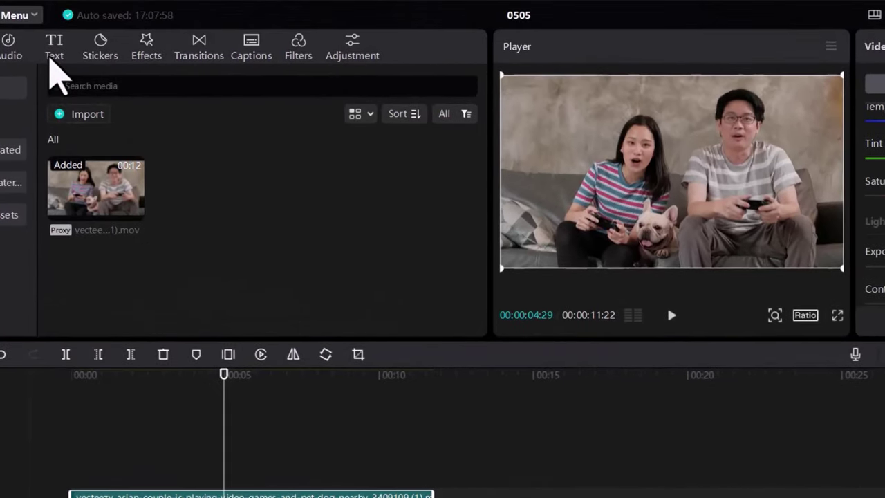
# Add a default text clip above the video and shift it earlier to start at about 00:00:03:07.
pyautogui.click(60, 55)
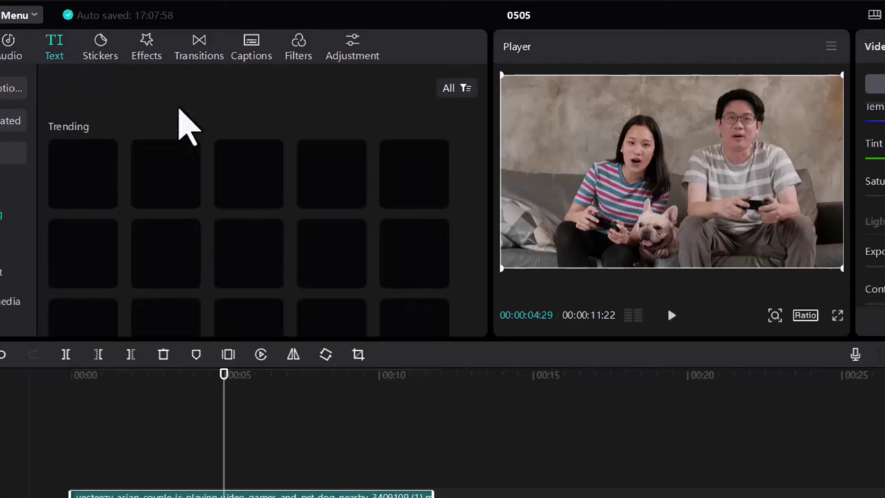
pyautogui.moveTo(58, 178)
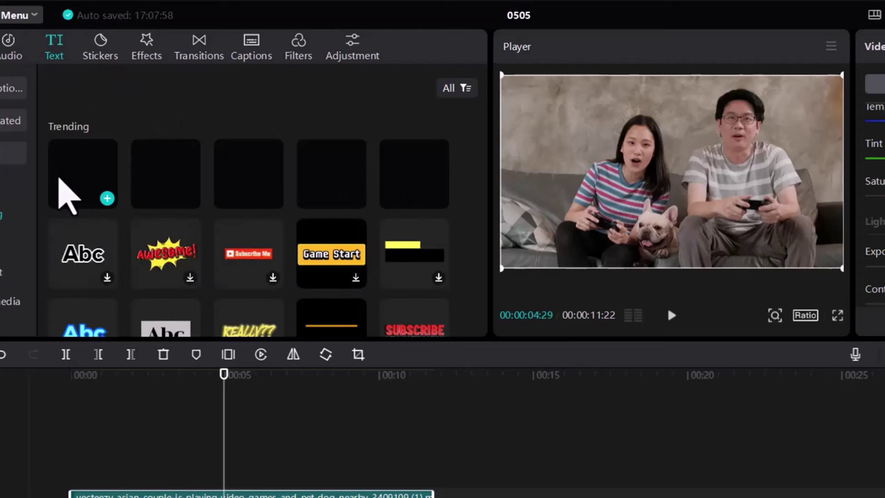
pyautogui.click(59, 181)
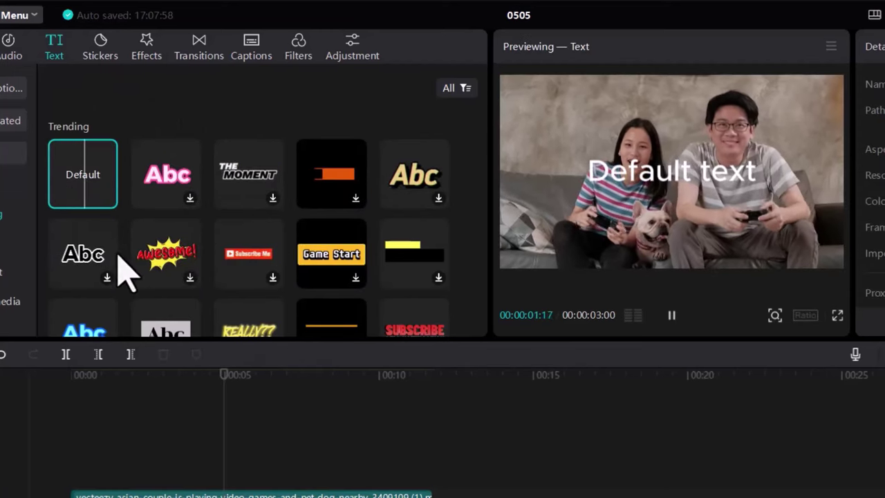
pyautogui.click(107, 203)
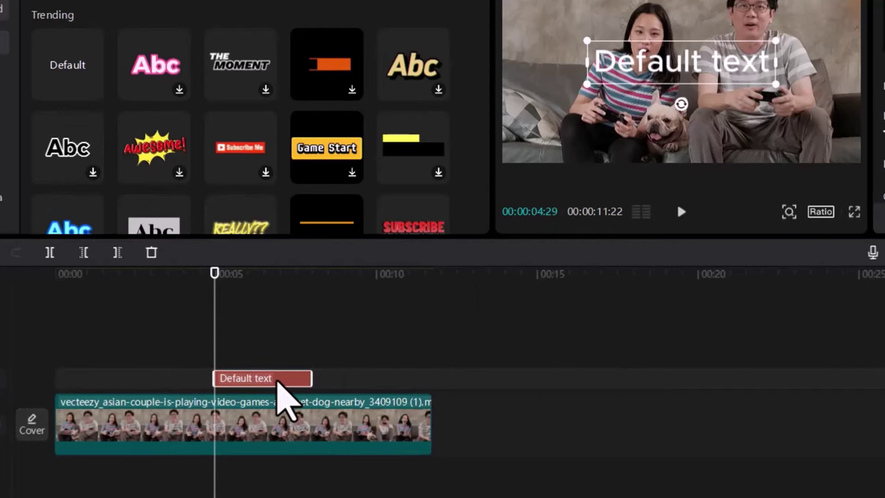
pyautogui.moveTo(279, 381); pyautogui.dragTo(221, 380)
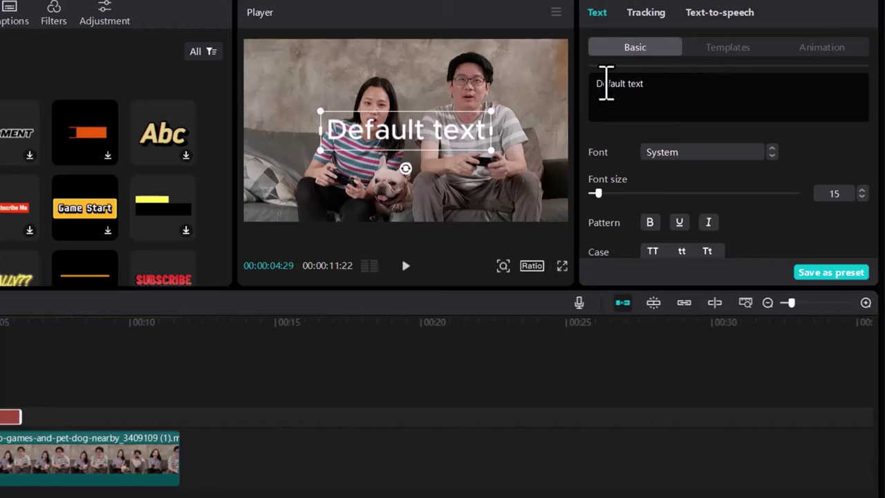
# Replace the default text's wording with "LIKE and SHARE".
pyautogui.moveTo(560, 80); pyautogui.dragTo(702, 91)
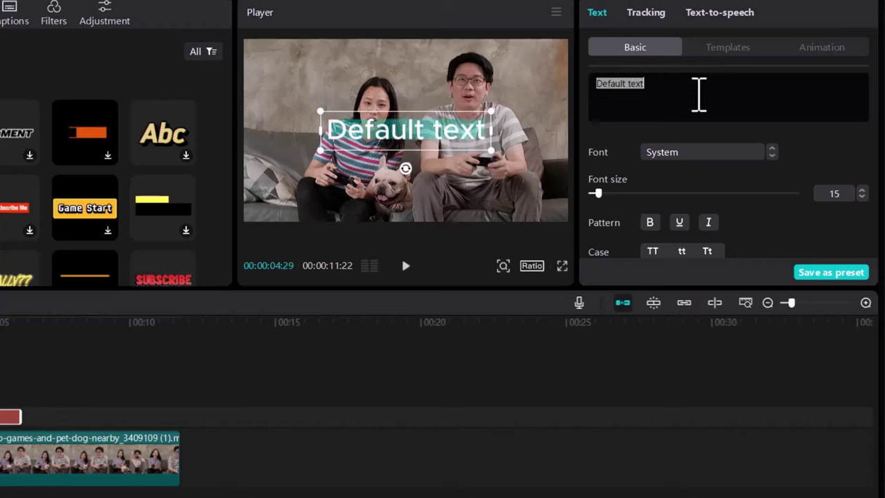
pyautogui.write('LIKE')
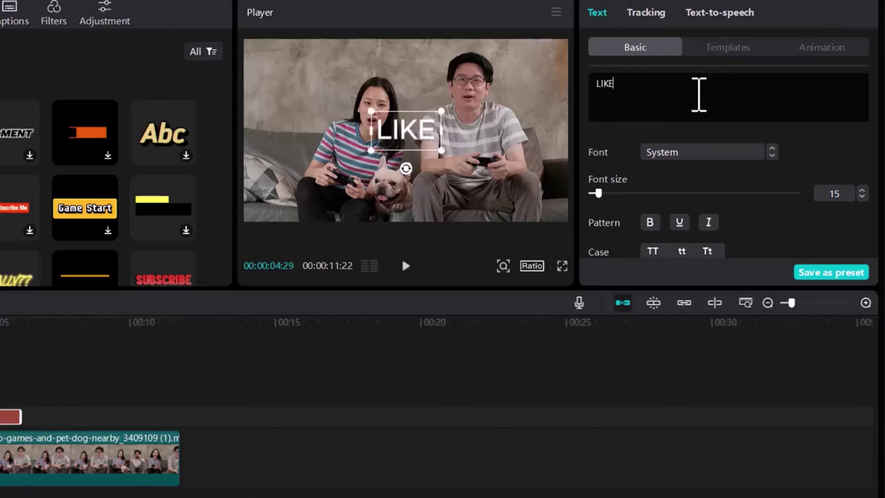
pyautogui.write(' an')
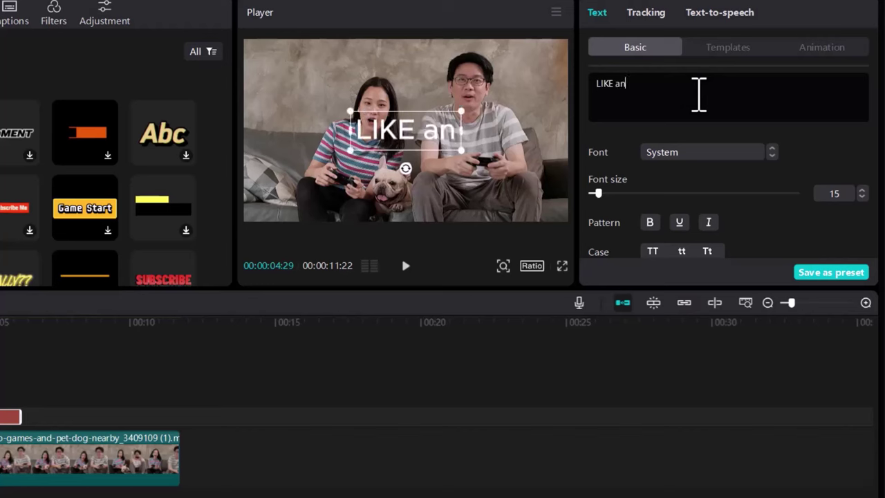
pyautogui.write('d S')
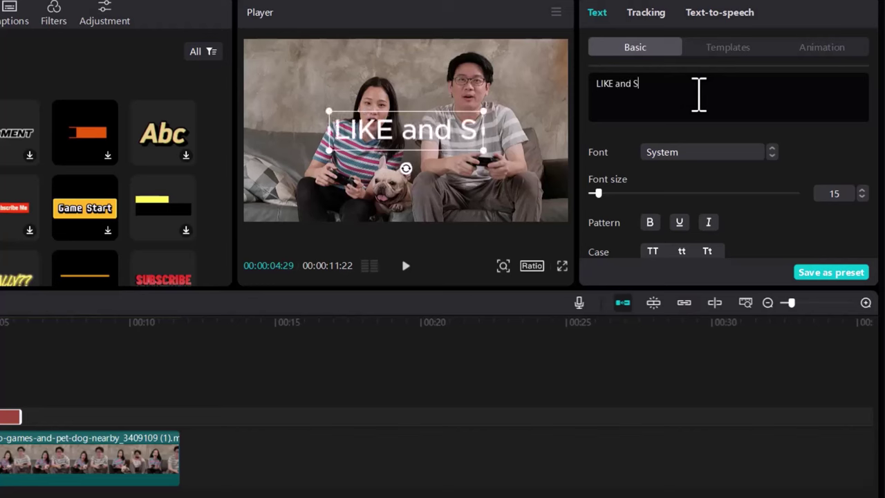
pyautogui.write('HARE')
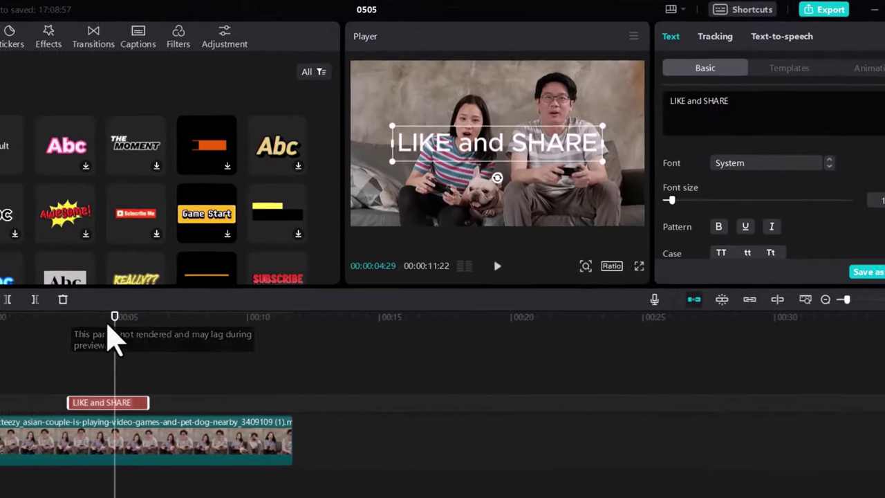
# Move the "LIKE and SHARE" text clip to the start of the timeline and return the playhead to 00:00:00:00.
pyautogui.click(73, 331)
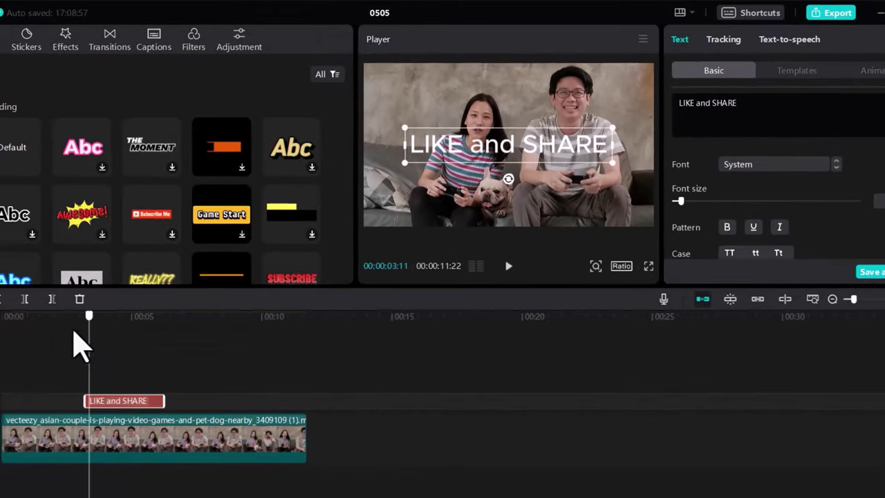
pyautogui.moveTo(90, 332); pyautogui.dragTo(86, 332)
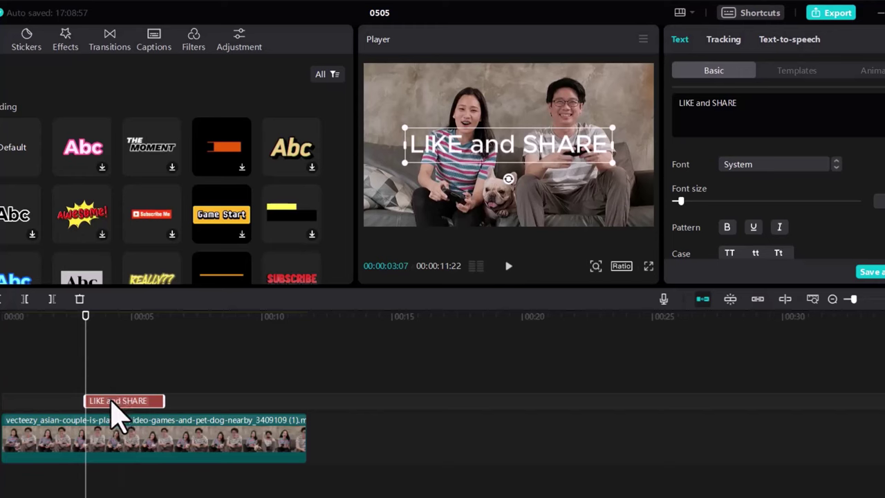
pyautogui.moveTo(117, 415); pyautogui.dragTo(15, 415)
pyautogui.click(87, 328)
pyautogui.moveTo(87, 328); pyautogui.dragTo(2, 359)
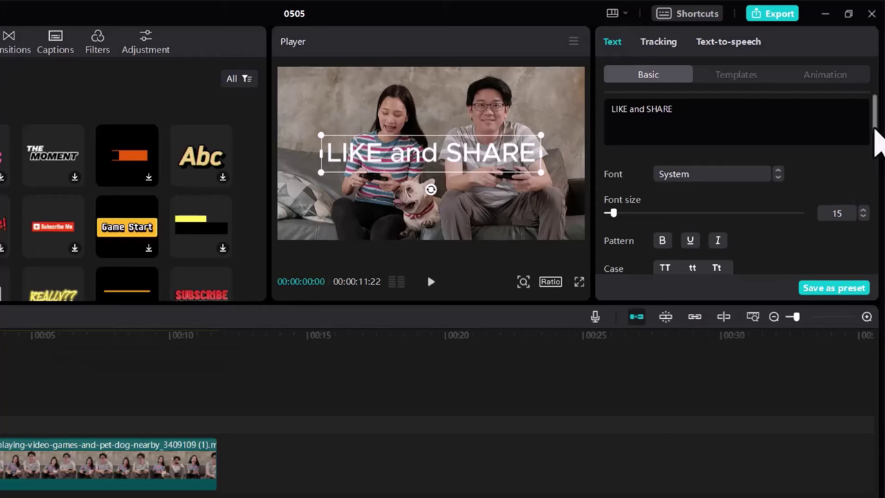
# Add a keyframe for the text's white color at 00:00:00:00.
pyautogui.scroll(-2, 874, 138)
pyautogui.scroll(-3, 875, 154)
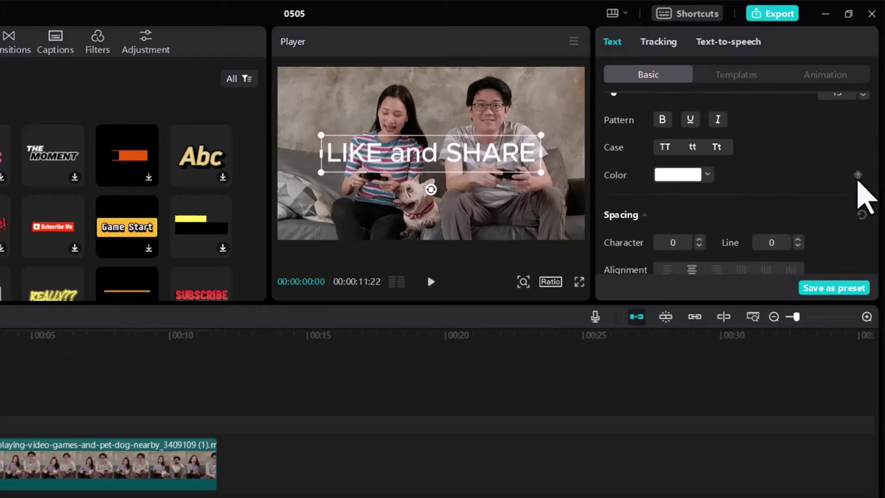
pyautogui.click(858, 175)
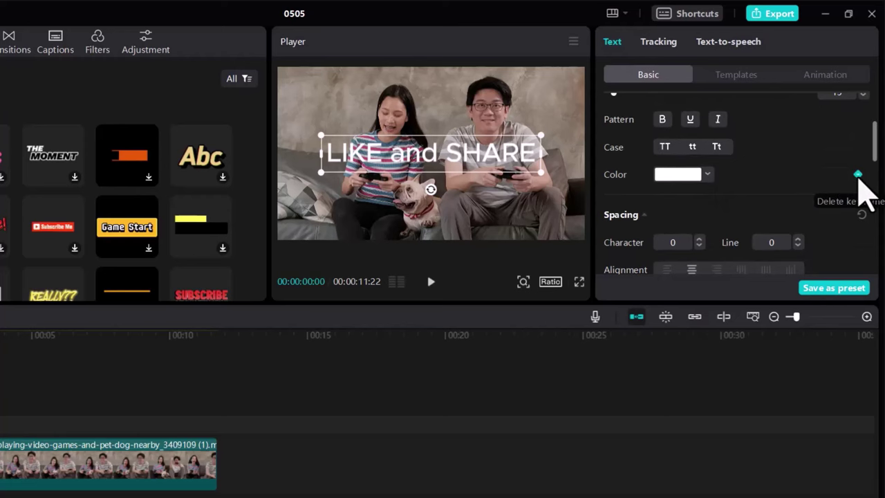
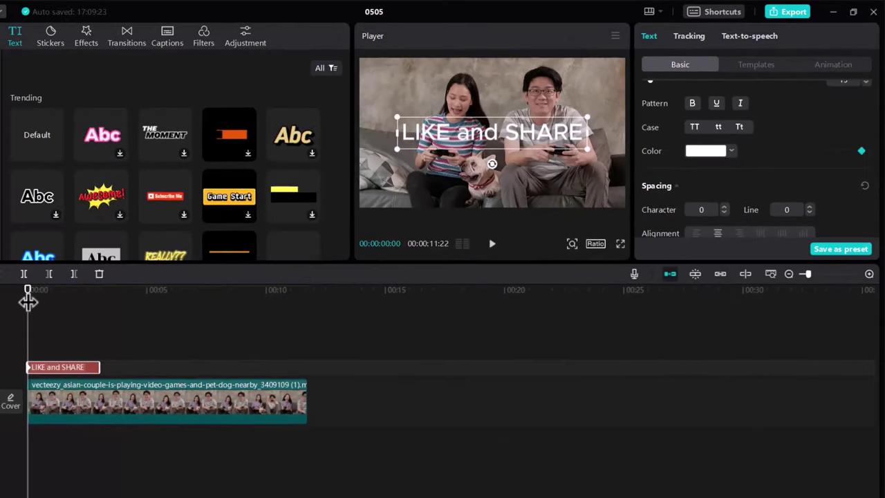
# Add a yellow (FFDE00) color keyframe to the "LIKE and SHARE" text at 00:00:00:09.
pyautogui.moveTo(27, 301); pyautogui.dragTo(34, 301)
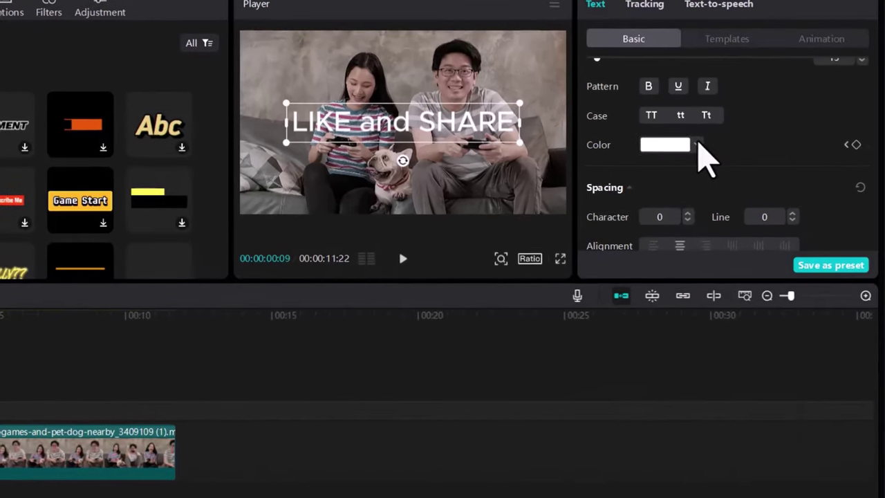
pyautogui.click(720, 149)
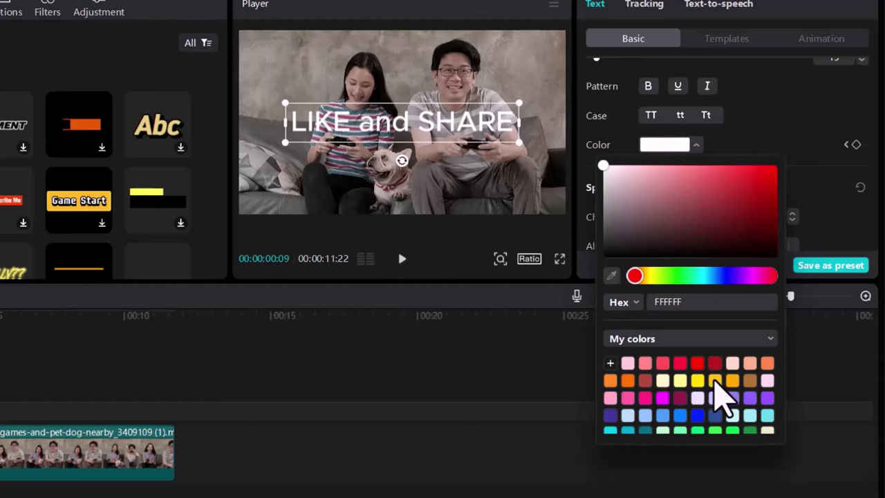
pyautogui.click(698, 381)
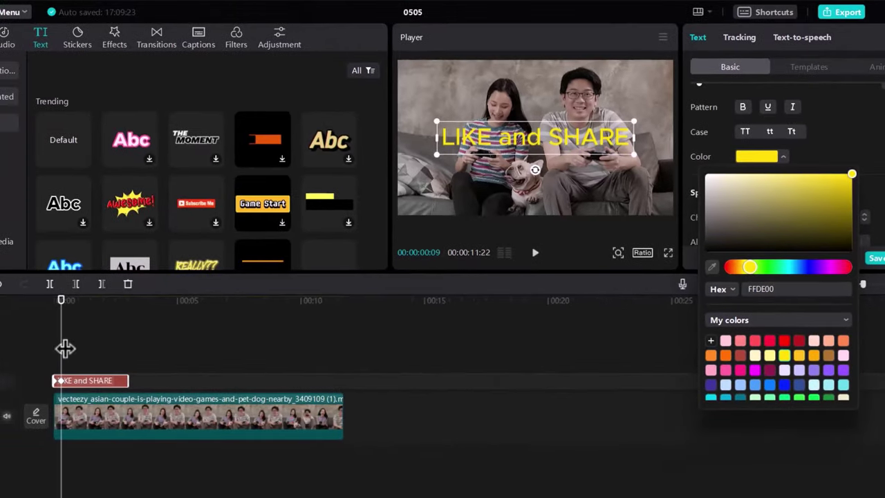
# Add a light purple (C5C4FF) color keyframe to the text at 00:00:00:20.
pyautogui.moveTo(60, 311); pyautogui.dragTo(70, 313)
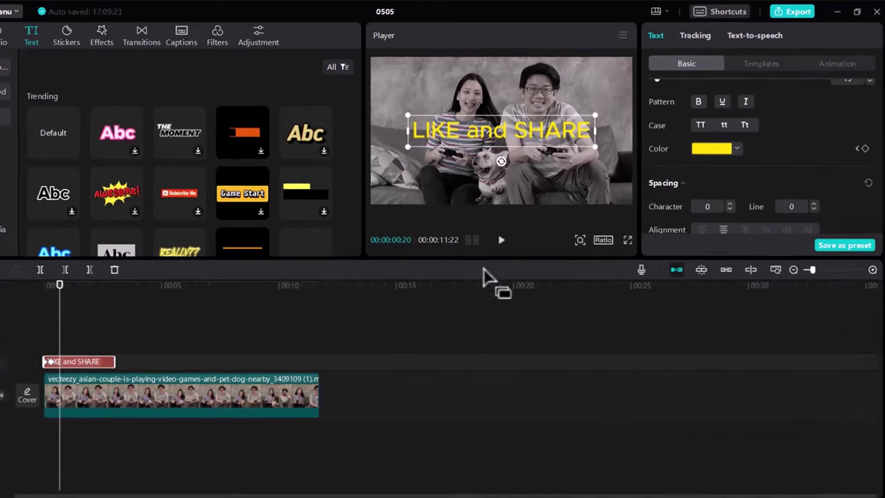
pyautogui.click(736, 150)
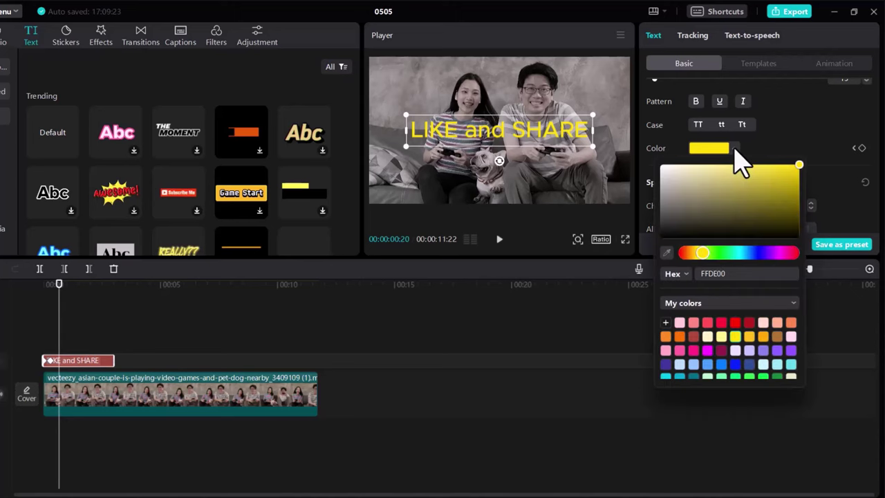
pyautogui.click(749, 351)
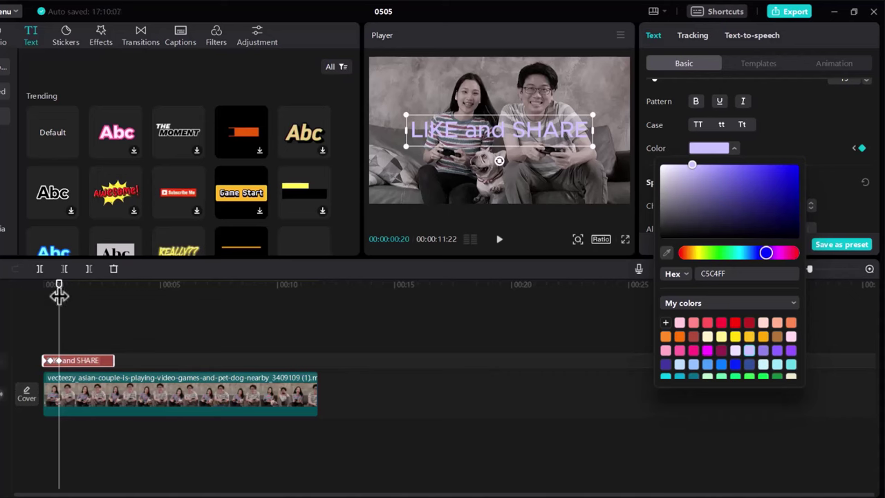
# Add a green (34EE4E) color keyframe to the text at 00:00:01:05.
pyautogui.moveTo(59, 290); pyautogui.dragTo(70, 297)
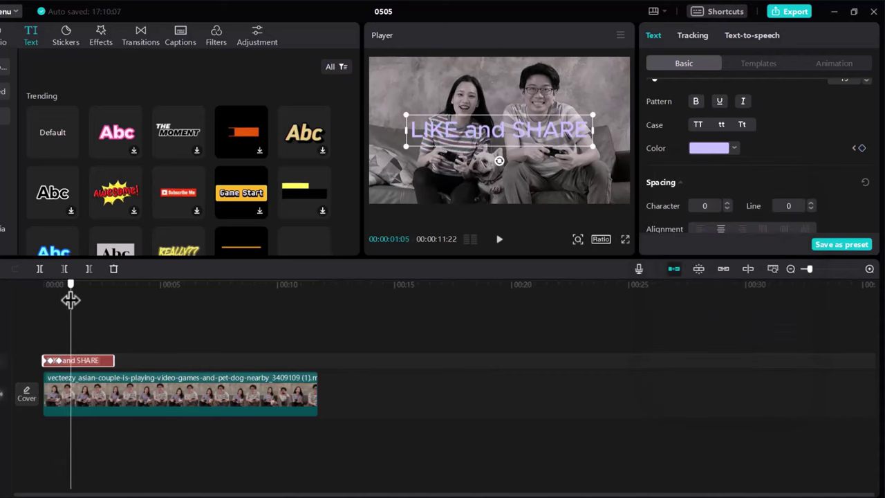
pyautogui.click(734, 147)
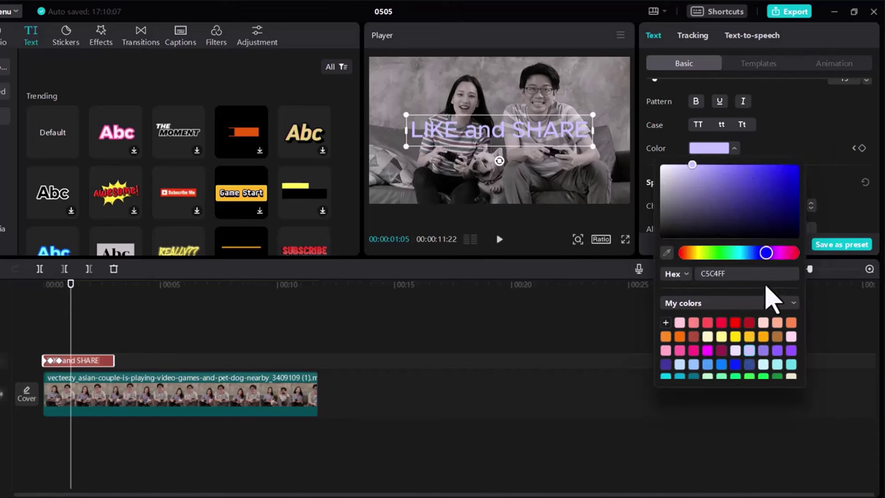
pyautogui.click(749, 377)
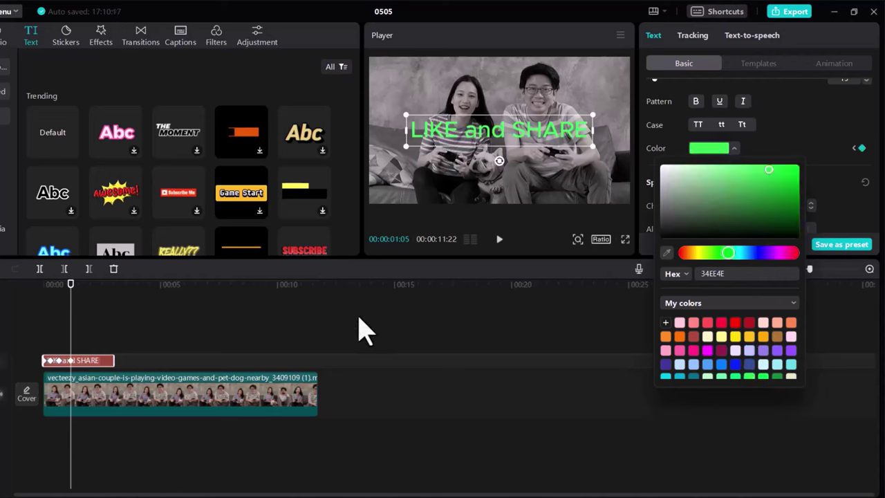
# Add a red (FF0000) color keyframe to the text at 00:00:02:08.
pyautogui.moveTo(70, 295); pyautogui.dragTo(97, 290)
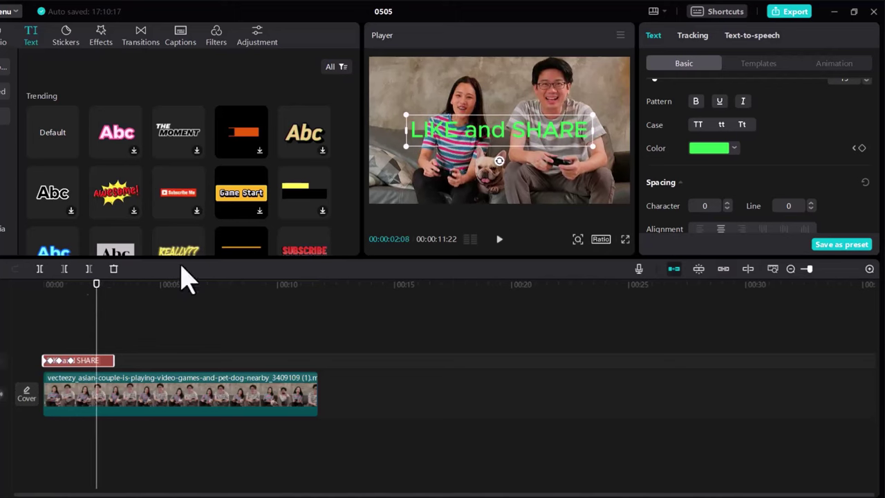
pyautogui.click(735, 149)
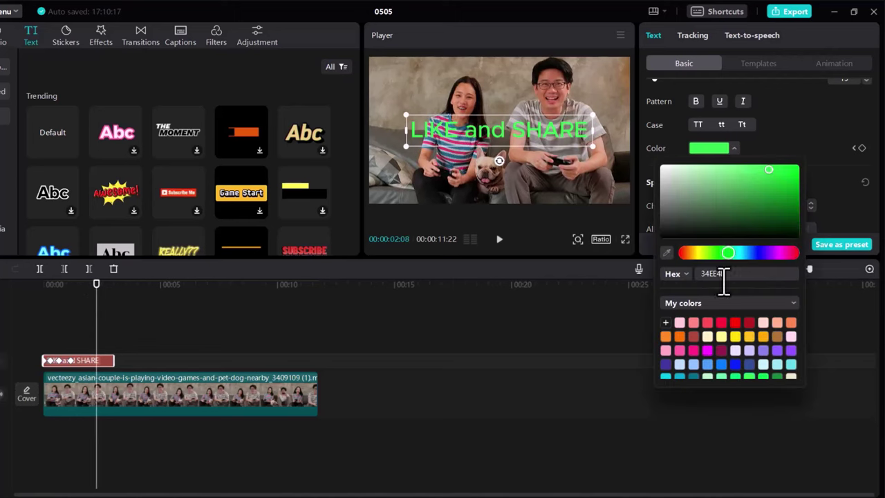
pyautogui.click(734, 323)
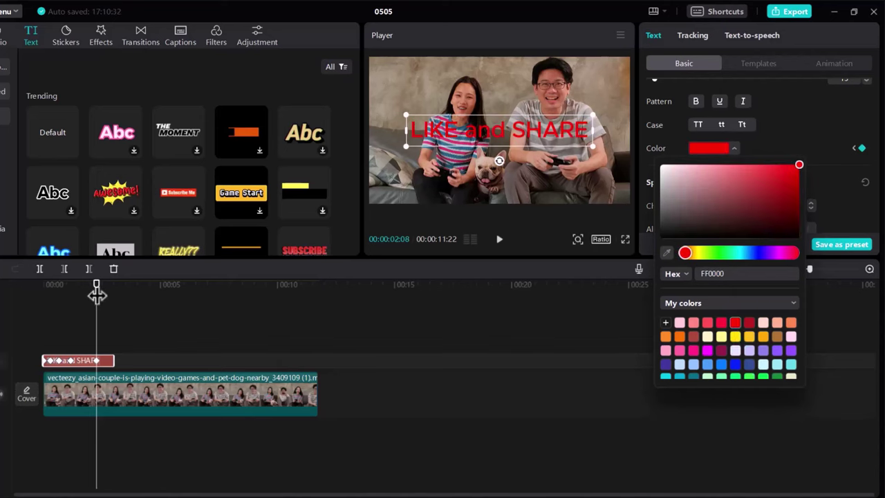
# Add a near-white (FBFBFB) color keyframe to the text at 00:00:02:20.
pyautogui.moveTo(97, 294); pyautogui.dragTo(105, 298)
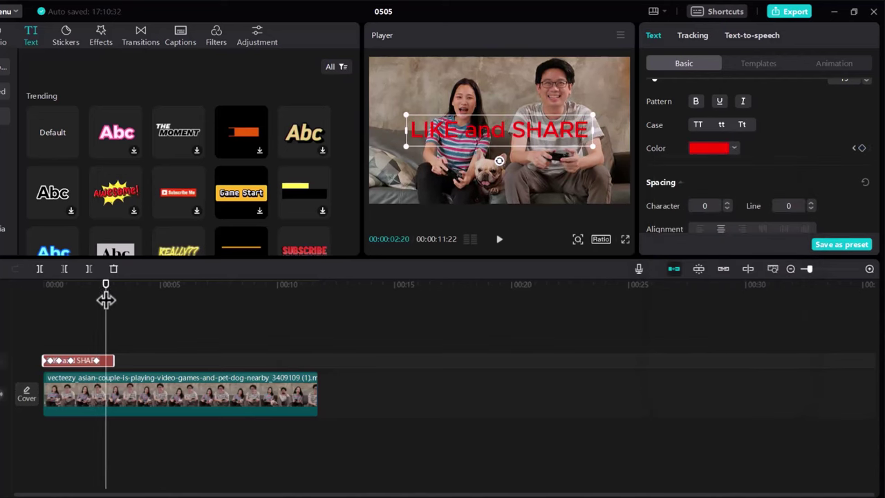
pyautogui.click(735, 149)
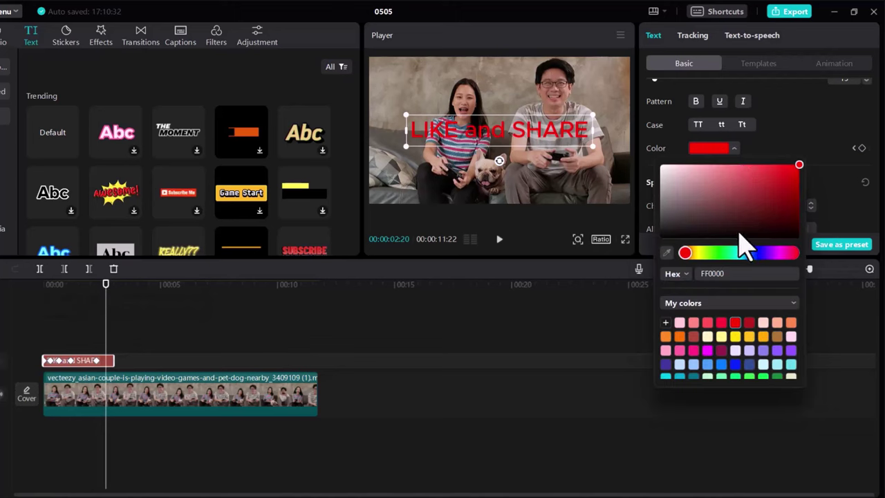
pyautogui.click(662, 168)
pyautogui.moveTo(662, 168); pyautogui.dragTo(659, 166)
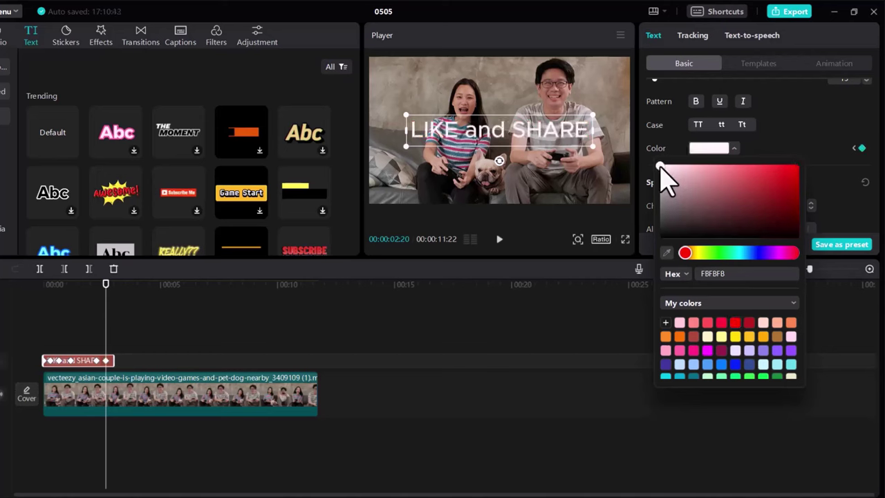
pyautogui.click(109, 296)
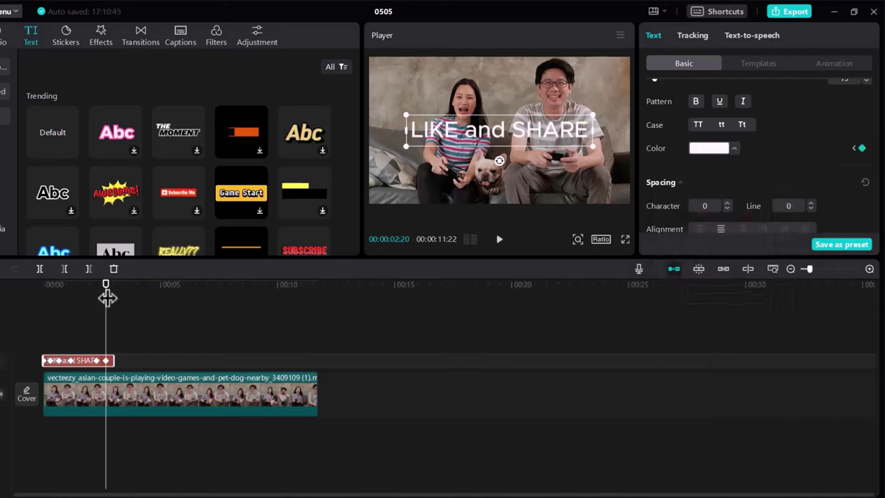
# Return the playhead to 00:00:00:00 and play back the text color animation.
pyautogui.click(99, 299)
pyautogui.click(35, 301)
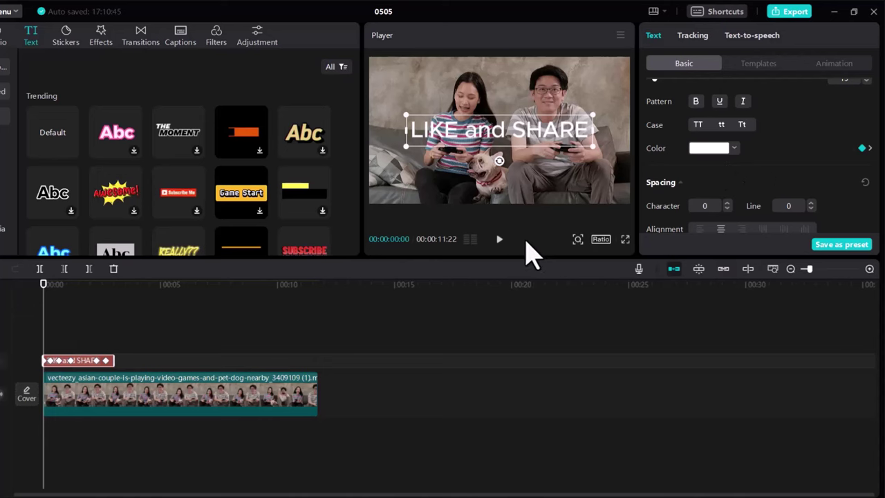
pyautogui.click(499, 240)
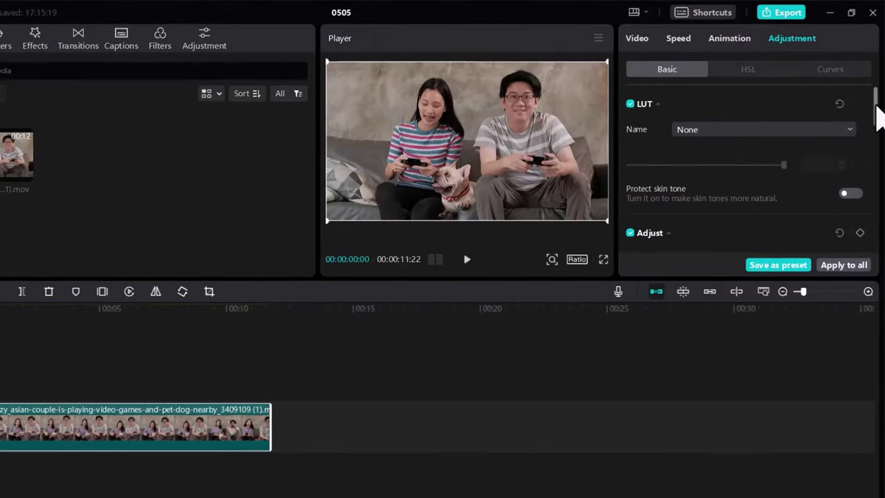
# Add a Transform keyframe to the video clip at 00:00:00:00 and a 105% scale keyframe at 00:00:02:01.
pyautogui.click(637, 40)
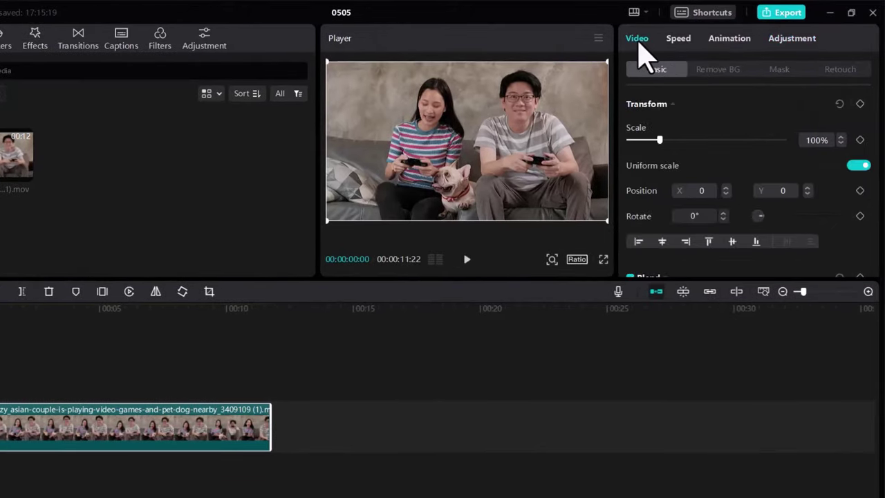
pyautogui.click(860, 104)
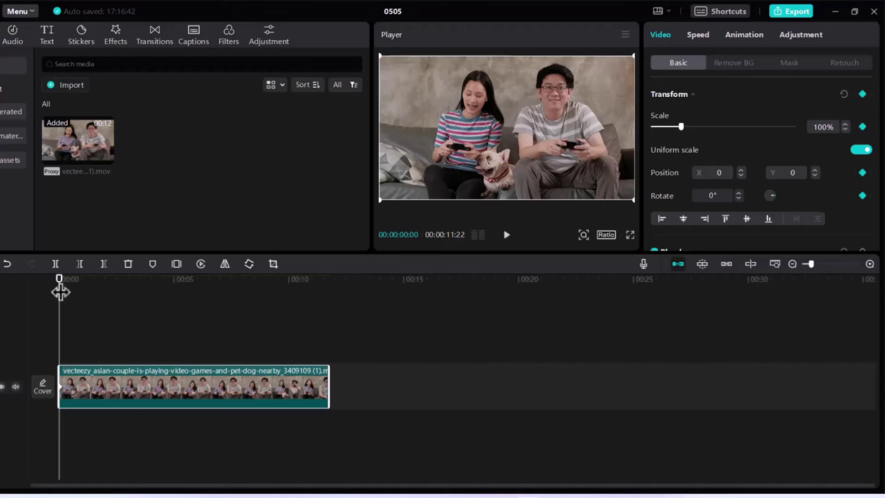
pyautogui.moveTo(59, 289); pyautogui.dragTo(67, 288)
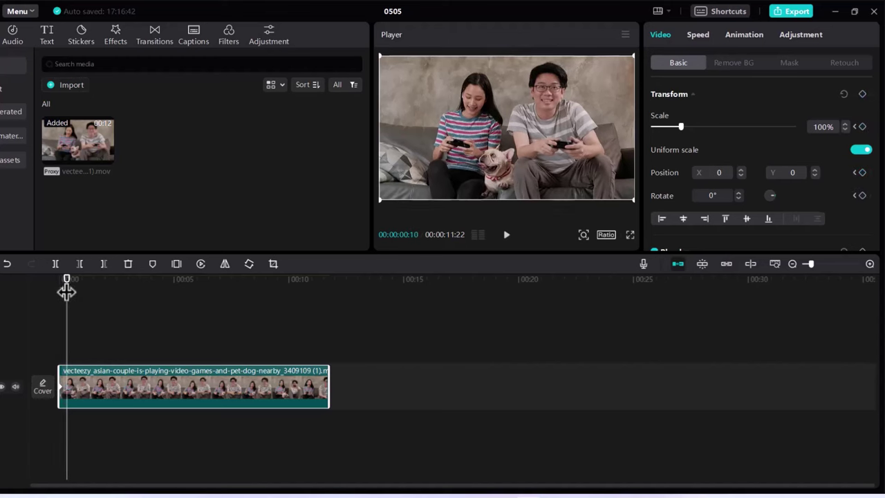
pyautogui.click(106, 286)
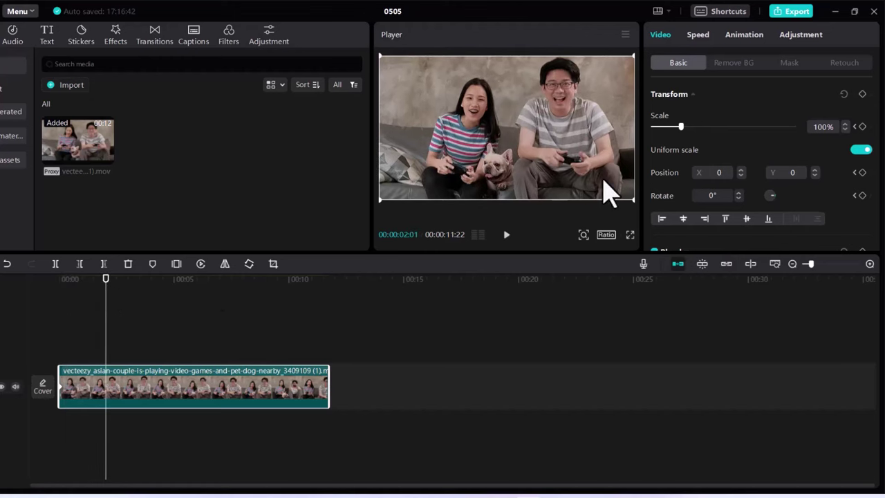
pyautogui.moveTo(680, 127); pyautogui.dragTo(683, 128)
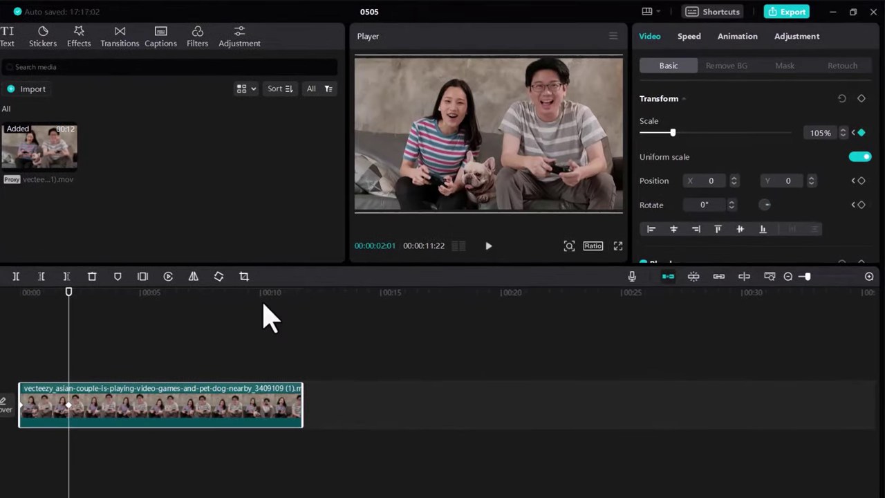
# Add scale keyframes to the video clip of 114% at 00:00:03:21 and 128% at 00:00:05:12.
pyautogui.moveTo(69, 304); pyautogui.dragTo(108, 309)
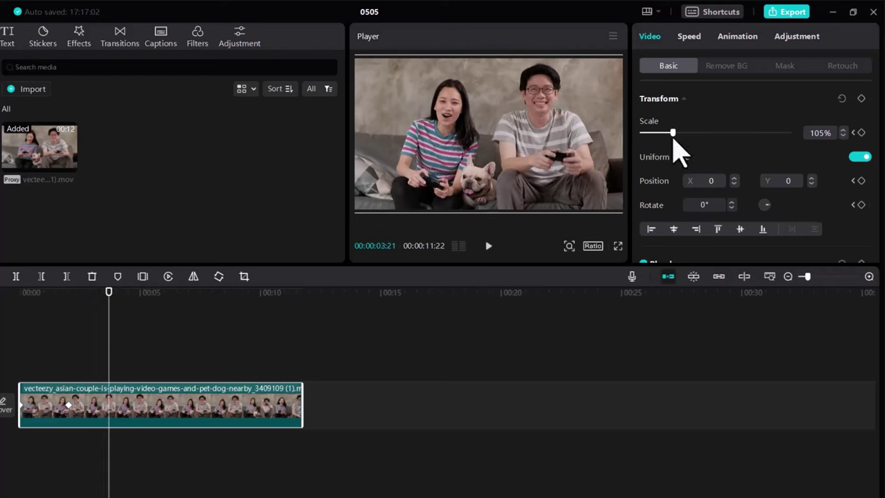
pyautogui.moveTo(674, 136); pyautogui.dragTo(675, 136)
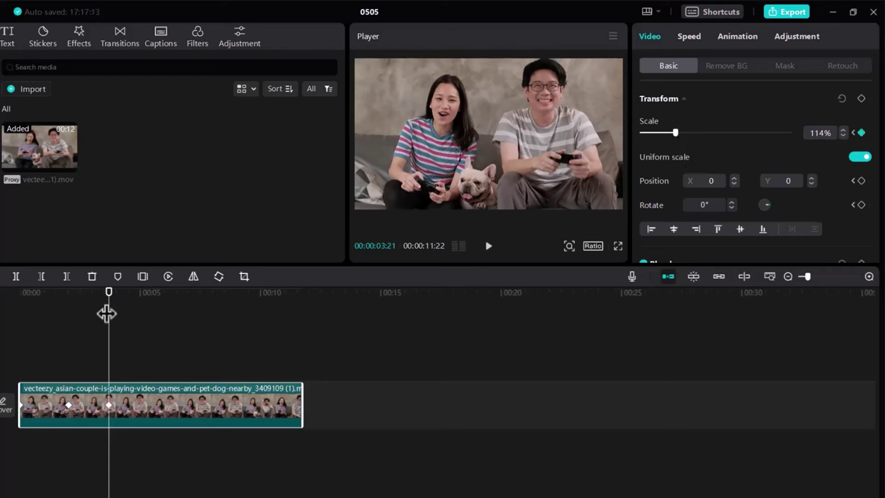
pyautogui.moveTo(108, 302); pyautogui.dragTo(150, 300)
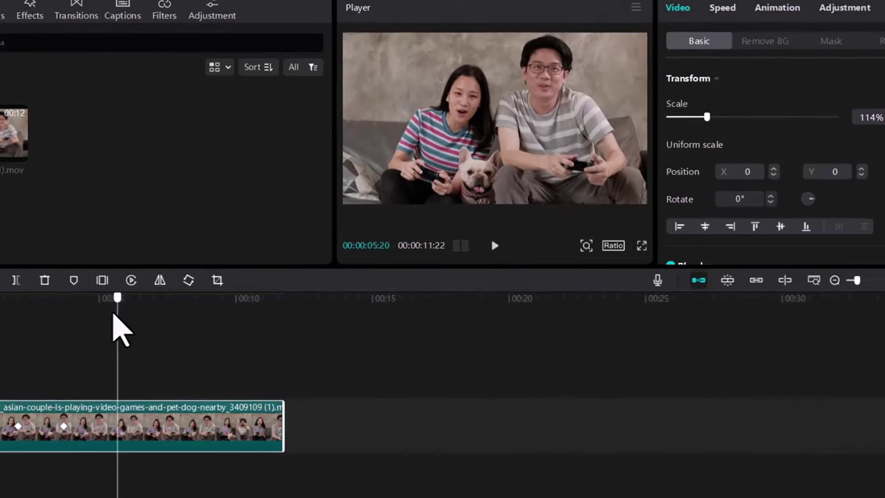
pyautogui.moveTo(121, 332); pyautogui.dragTo(113, 325)
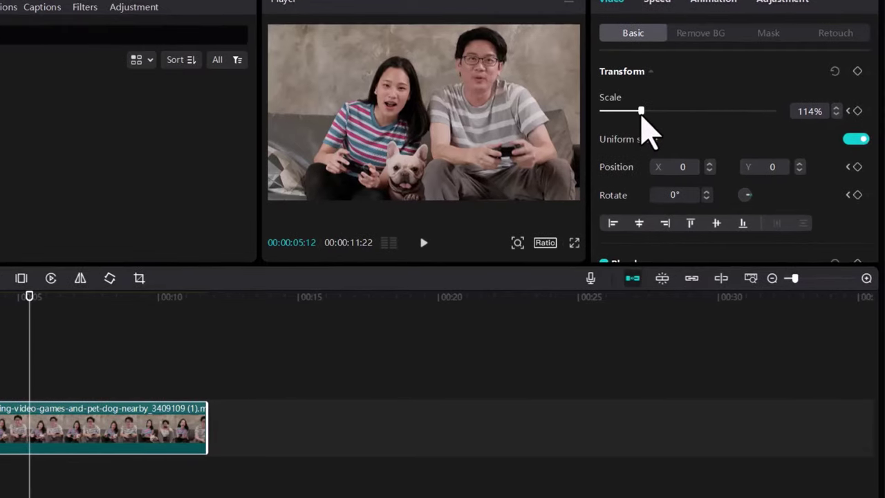
pyautogui.moveTo(642, 114); pyautogui.dragTo(646, 115)
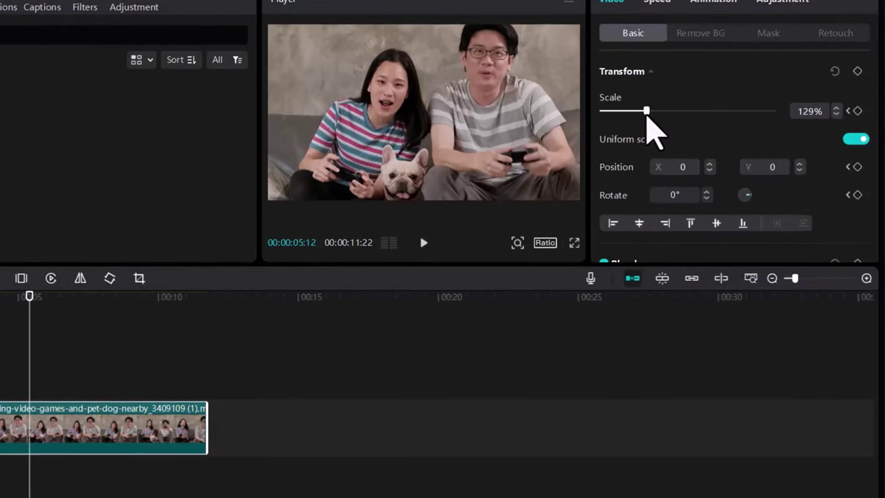
pyautogui.moveTo(647, 115); pyautogui.dragTo(646, 116)
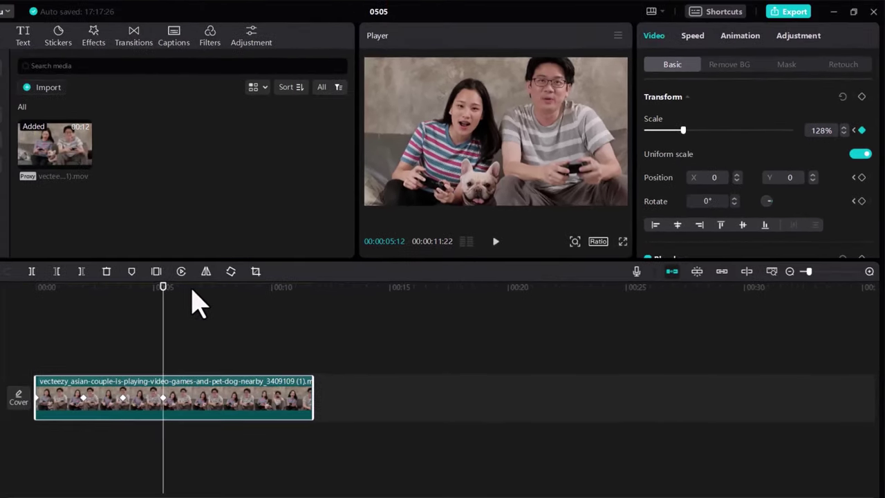
# Play back the video clip's scale animation from the start of the timeline.
pyautogui.moveTo(162, 298); pyautogui.dragTo(6, 296)
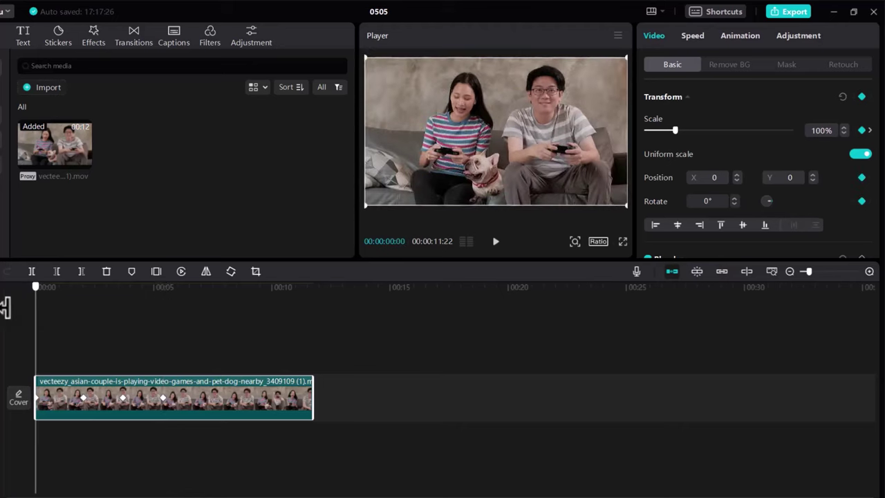
pyautogui.press('space')
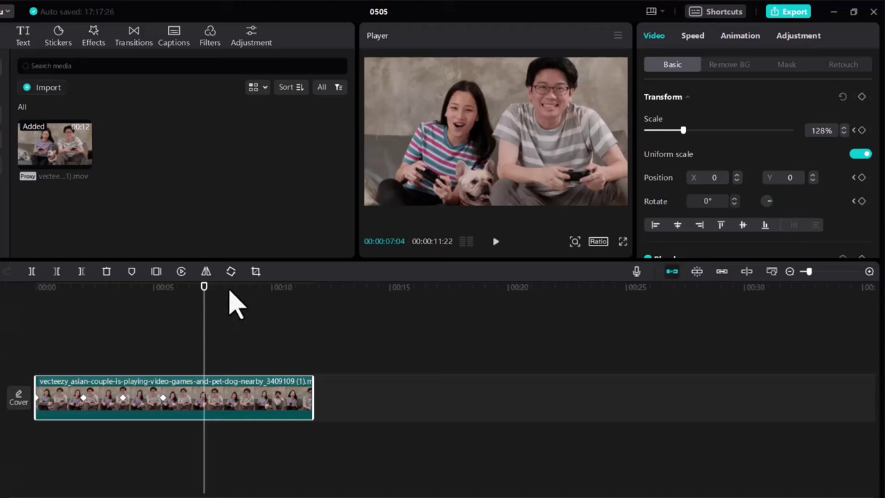
pyautogui.moveTo(204, 295); pyautogui.dragTo(190, 304)
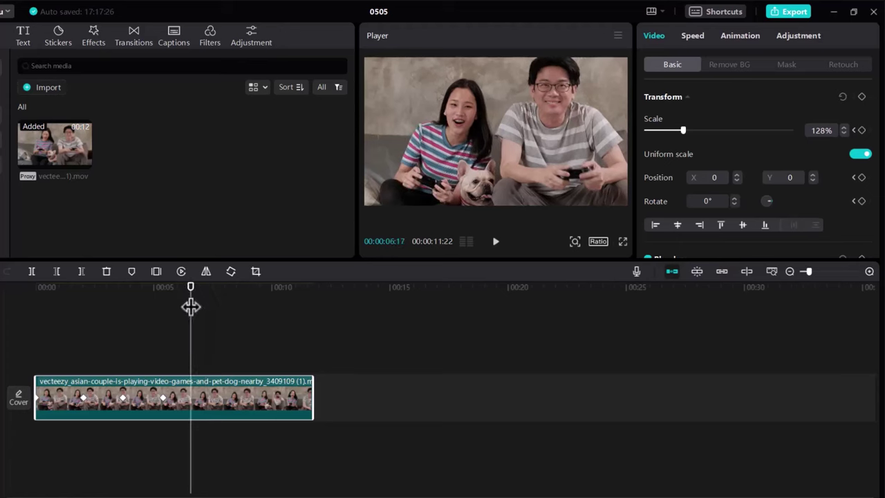
# Delete the video clip's scale keyframes at 00:00:05:12 and 00:00:03:21.
pyautogui.click(163, 398)
pyautogui.press('Delete')
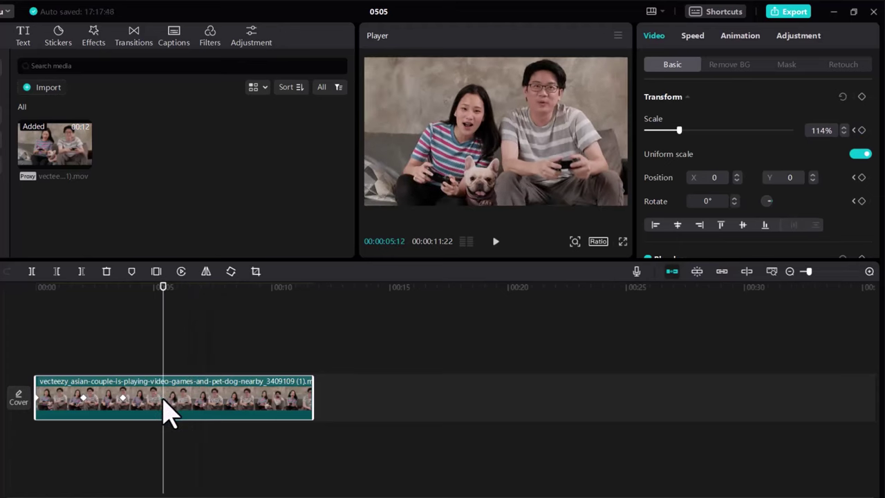
pyautogui.click(123, 398)
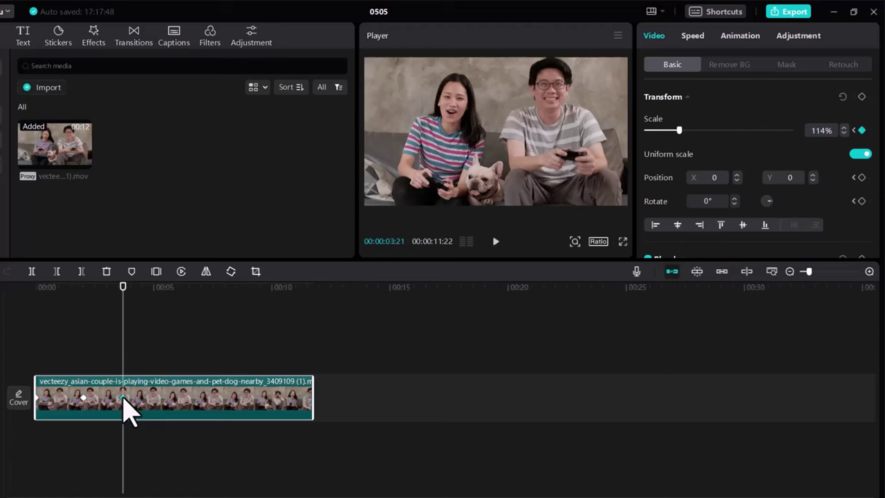
pyautogui.press('Delete')
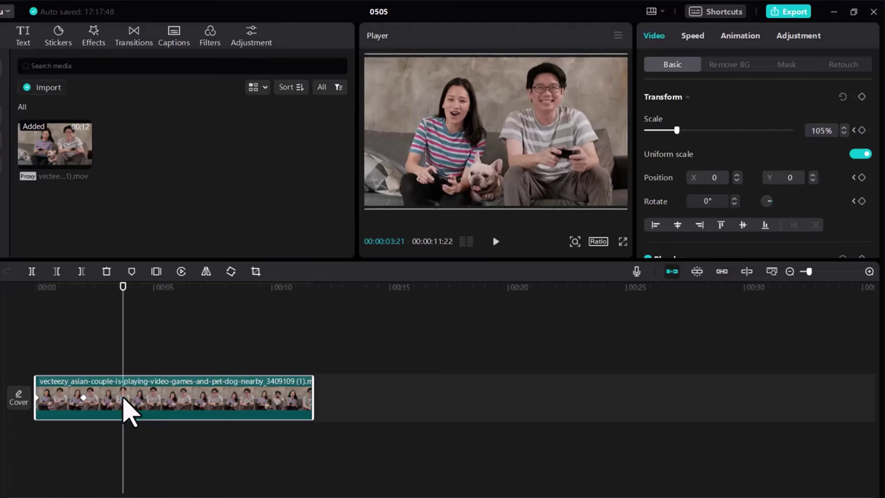
# Delete the video clip's scale keyframe at 00:00:02:01 and return the playhead to the start of the timeline.
pyautogui.click(83, 398)
pyautogui.press('Delete')
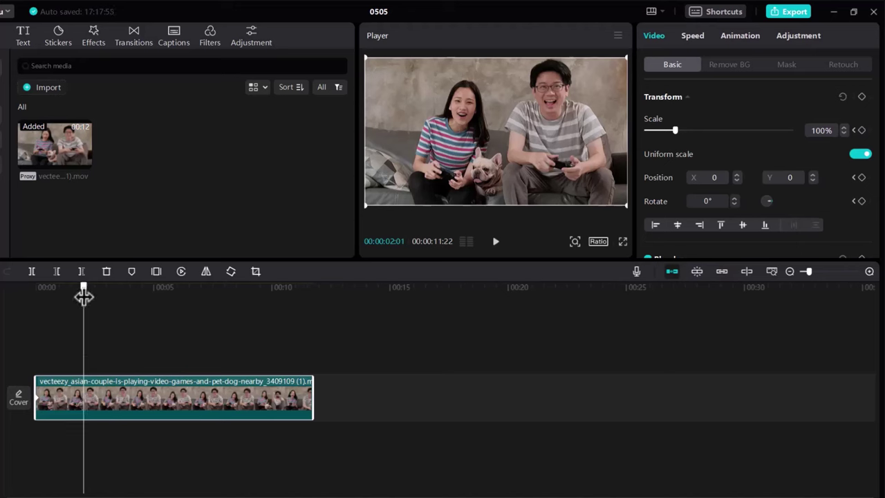
pyautogui.moveTo(83, 296); pyautogui.dragTo(32, 306)
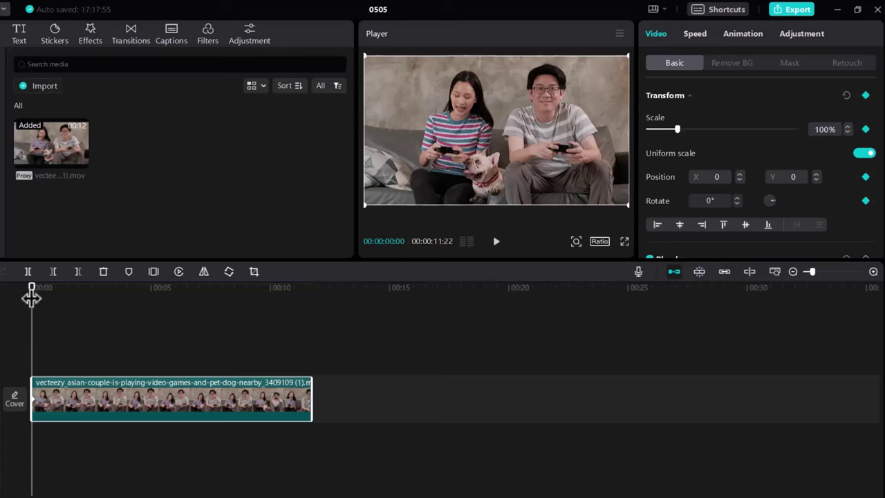
# Add scale keyframes to the video clip of 157% at 00:00:00:08 and 110% at 00:00:00:14.
pyautogui.moveTo(34, 300); pyautogui.dragTo(38, 303)
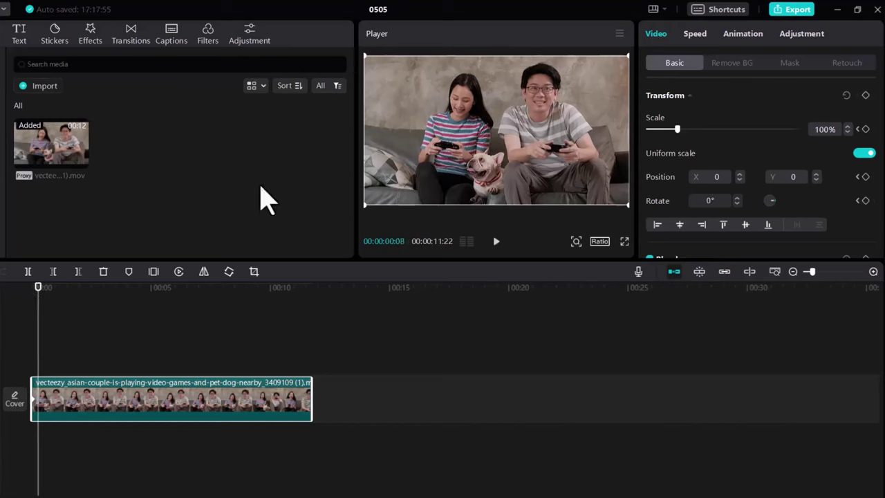
pyautogui.moveTo(680, 133); pyautogui.dragTo(705, 131)
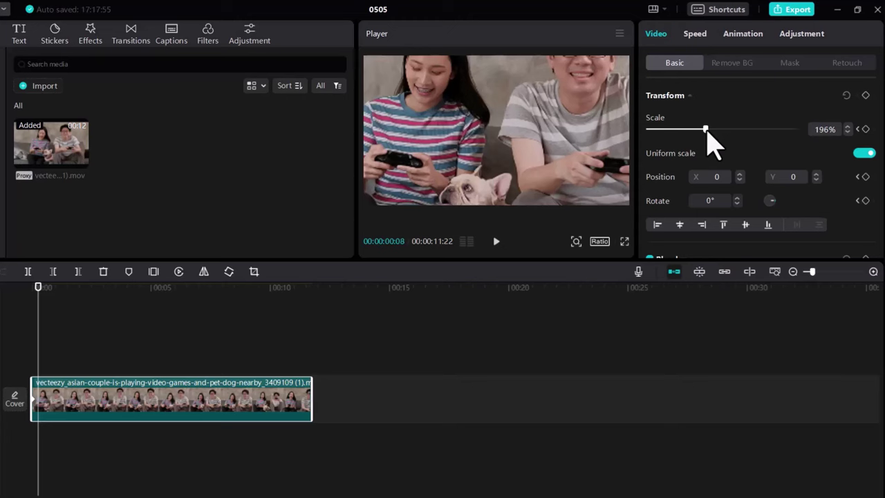
pyautogui.moveTo(705, 132); pyautogui.dragTo(694, 131)
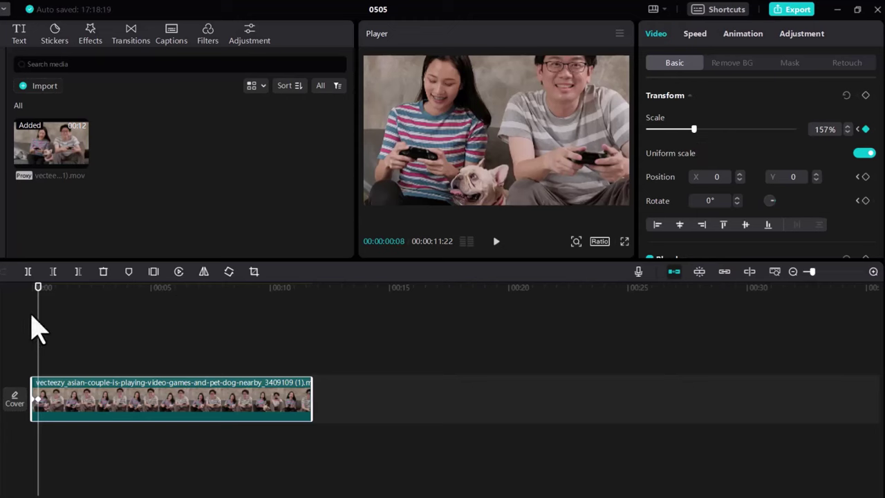
pyautogui.moveTo(40, 295); pyautogui.dragTo(43, 301)
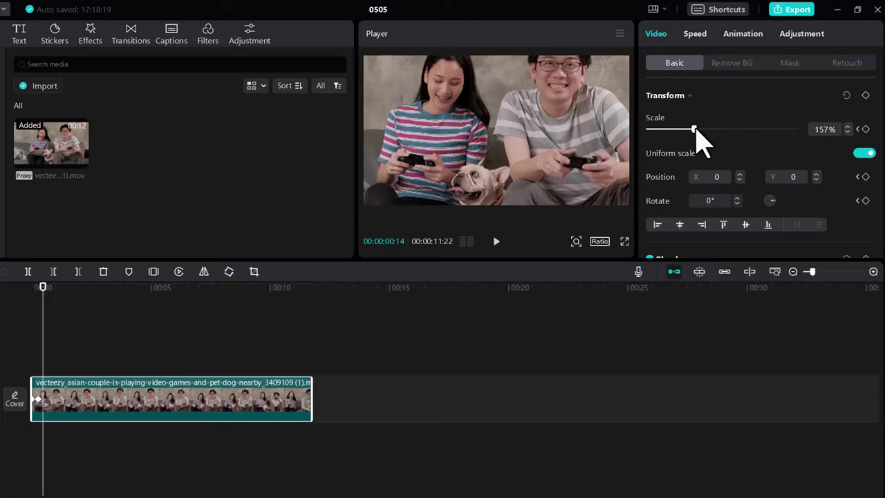
pyautogui.moveTo(693, 130); pyautogui.dragTo(681, 129)
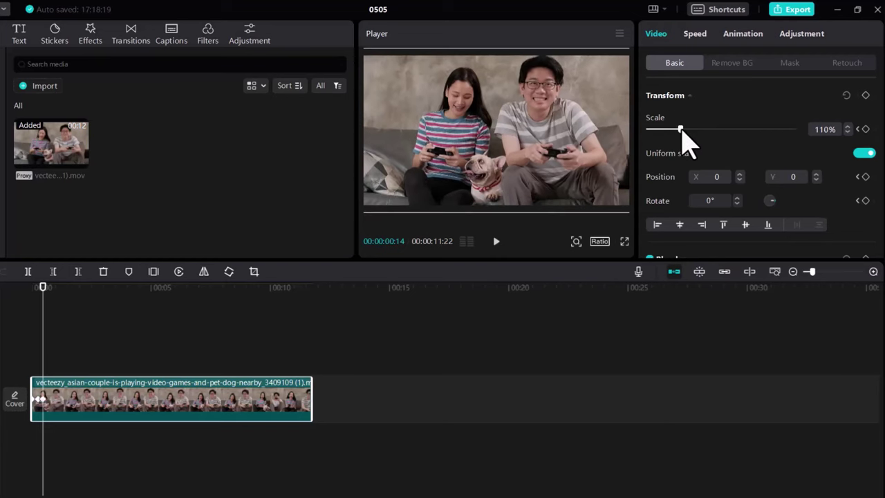
# Play back the quick zoom-in and zoom-out animation twice from the start of the timeline.
pyautogui.moveTo(43, 289); pyautogui.dragTo(18, 290)
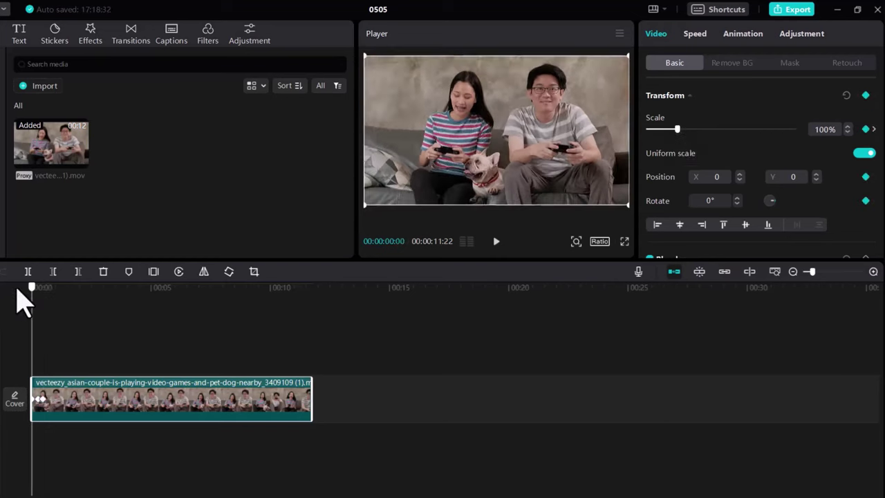
pyautogui.press('space')
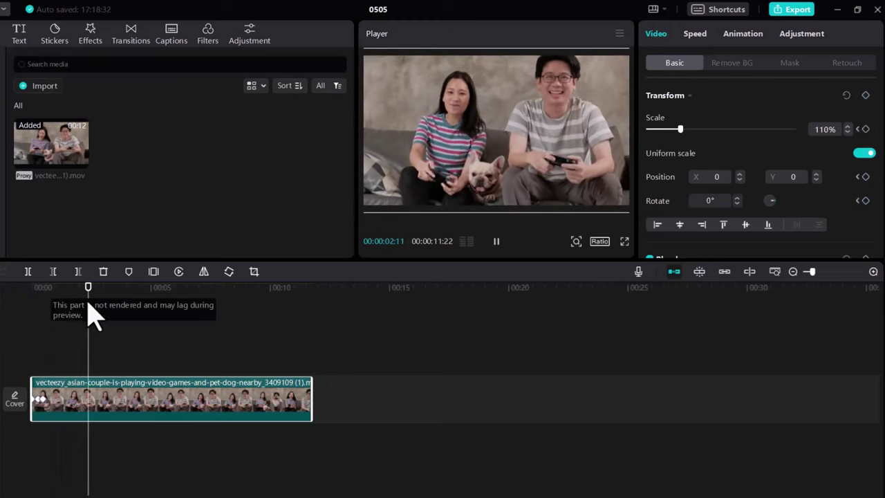
pyautogui.click(12, 290)
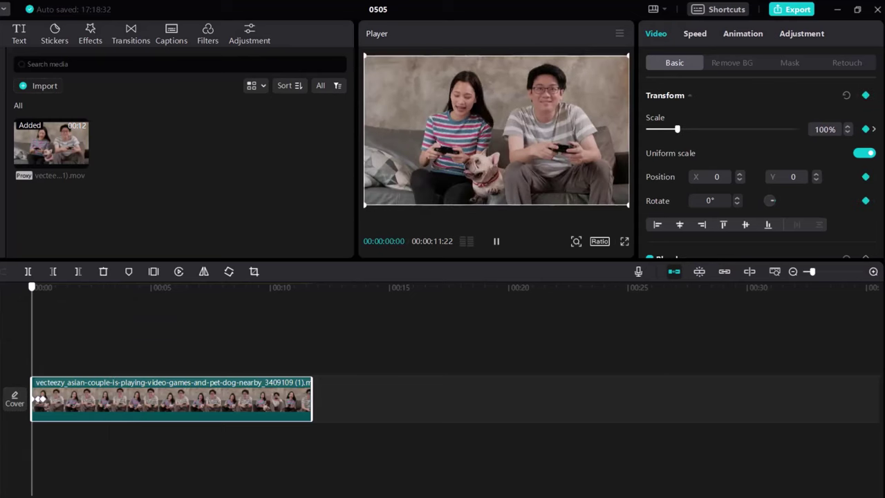
pyautogui.press('space')
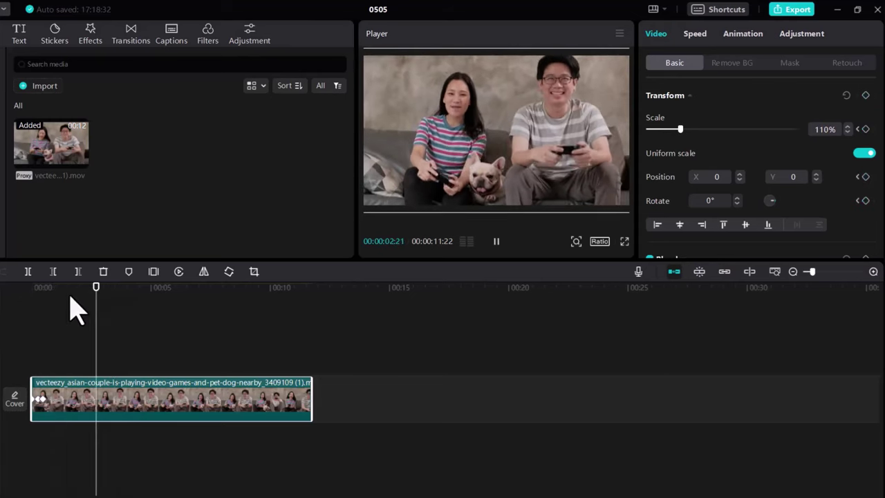
pyautogui.press('space')
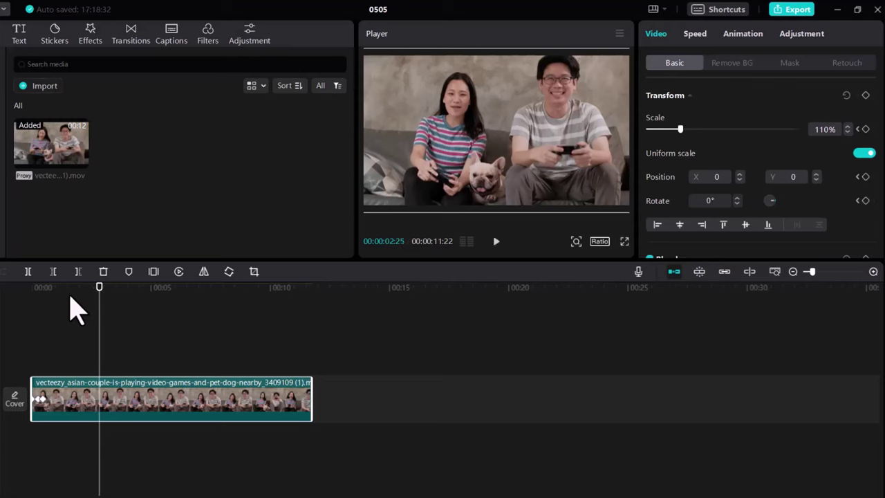
# Space the keyframes farther apart, moving the 110% one to 00:00:01:00 and the 157% one to 00:00:00:14, and preview the slower zoom.
pyautogui.click(42, 400)
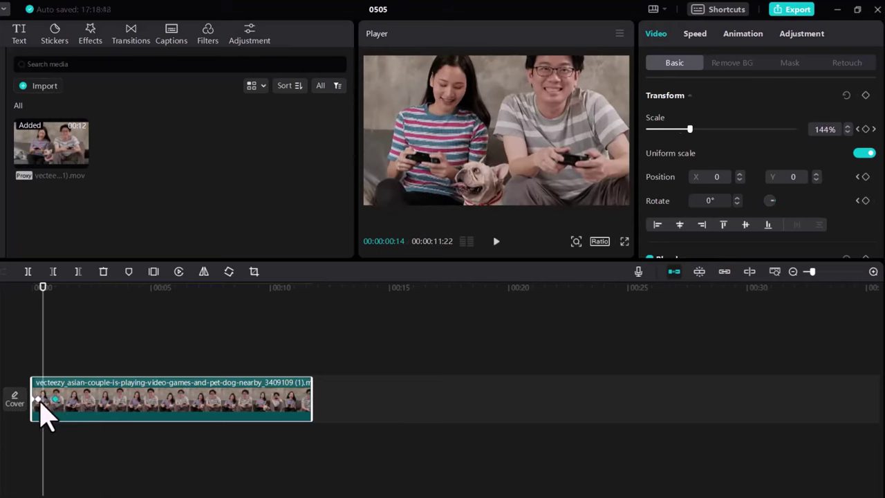
pyautogui.click(39, 400)
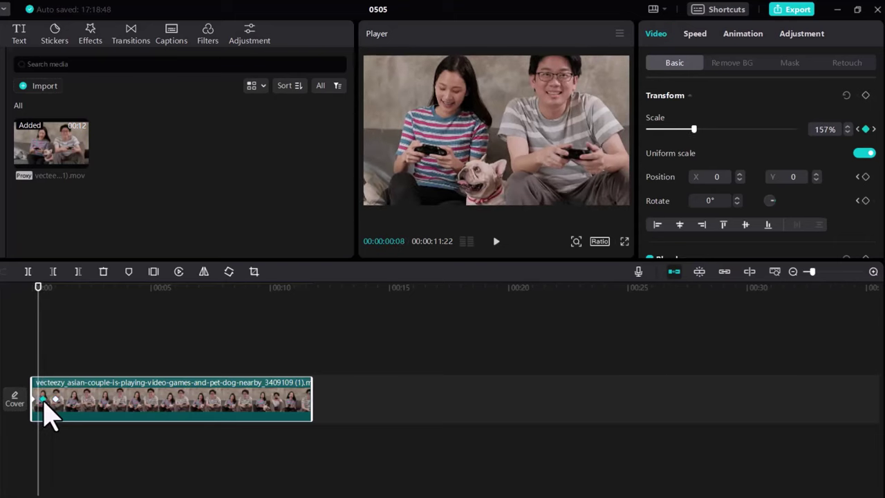
pyautogui.moveTo(39, 293); pyautogui.dragTo(16, 296)
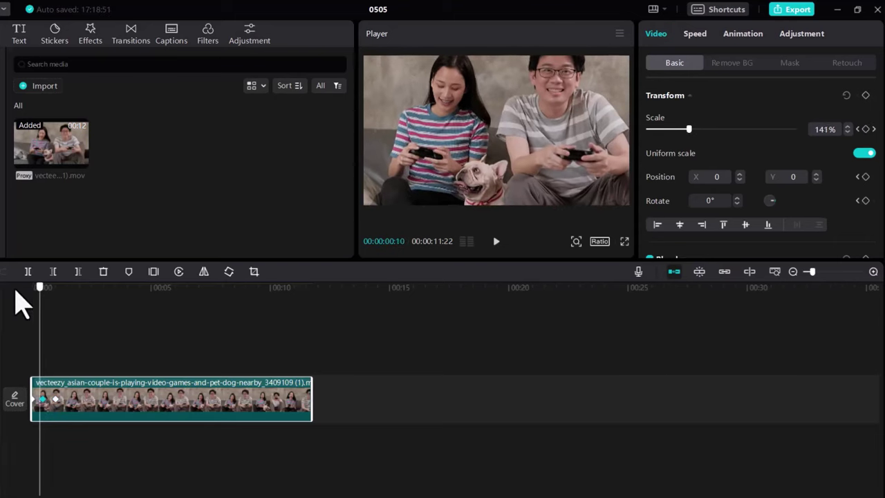
pyautogui.press('space')
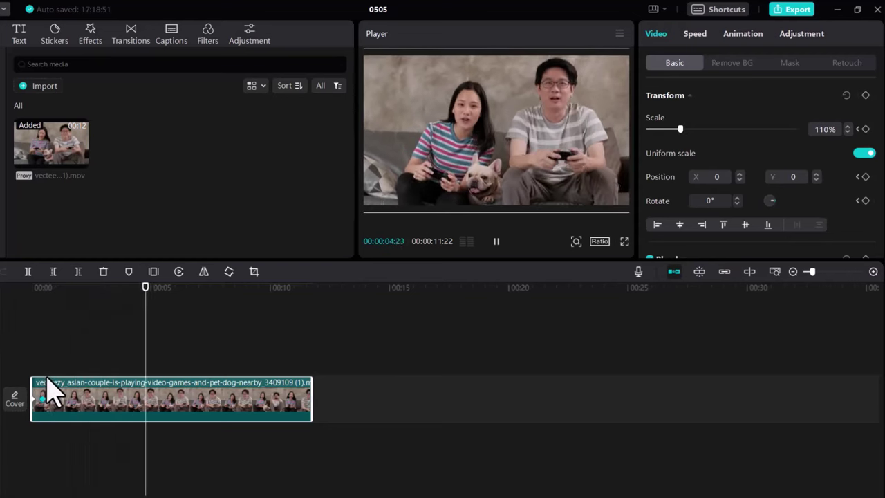
# Move the 157% scale keyframe back to about 00:00:00:08 and bring the 110% keyframe closer behind it.
pyautogui.click(43, 400)
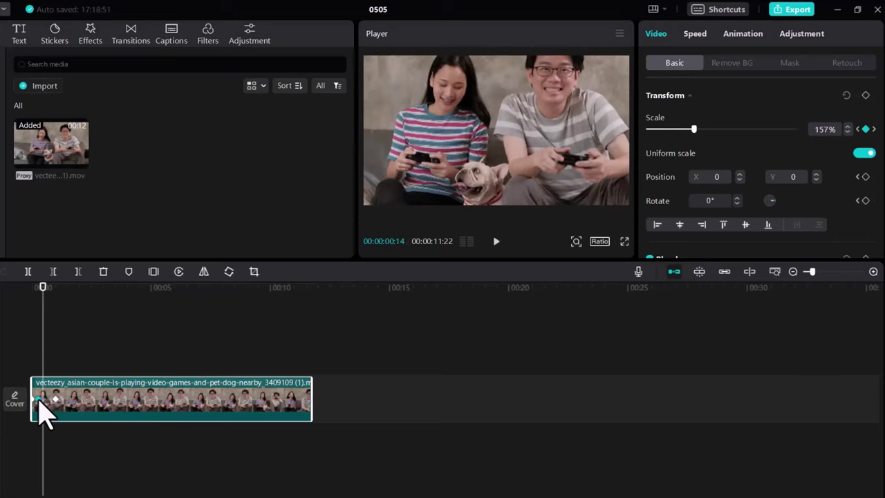
pyautogui.moveTo(39, 399); pyautogui.dragTo(57, 399)
pyautogui.click(55, 399)
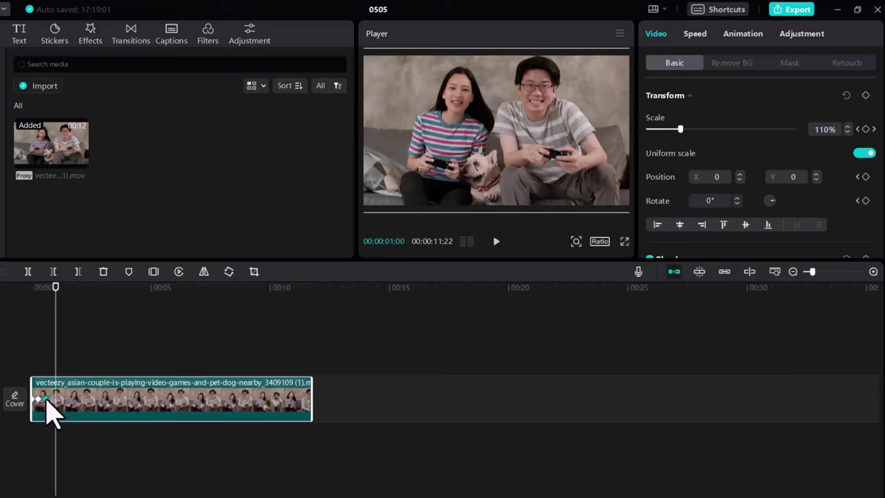
# Play back the retimed zoom animation from the start of the timeline.
pyautogui.moveTo(55, 290); pyautogui.dragTo(31, 286)
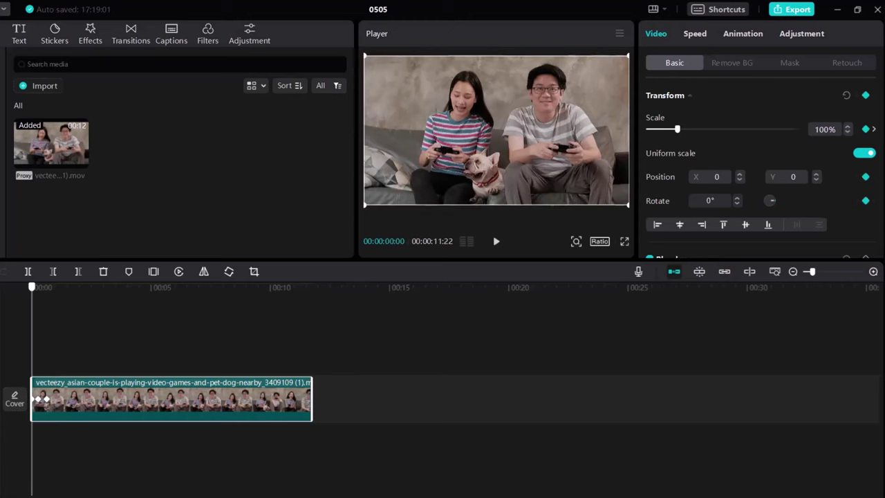
pyautogui.press('space')
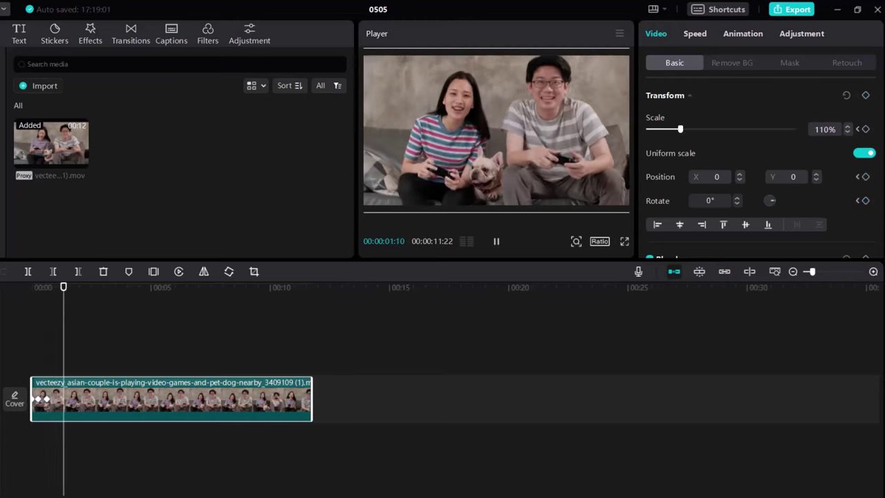
pyautogui.press('space')
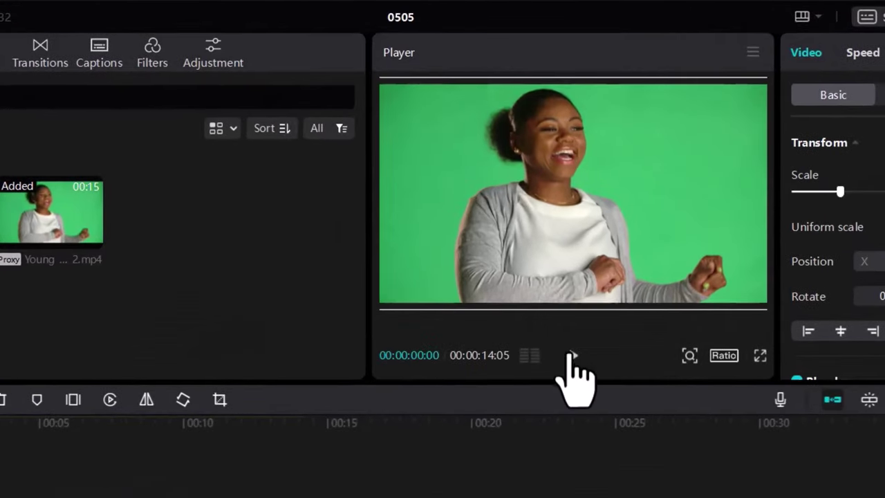
# Play through the green-screen clip of the dancing woman and return the playhead to the start.
pyautogui.click(572, 355)
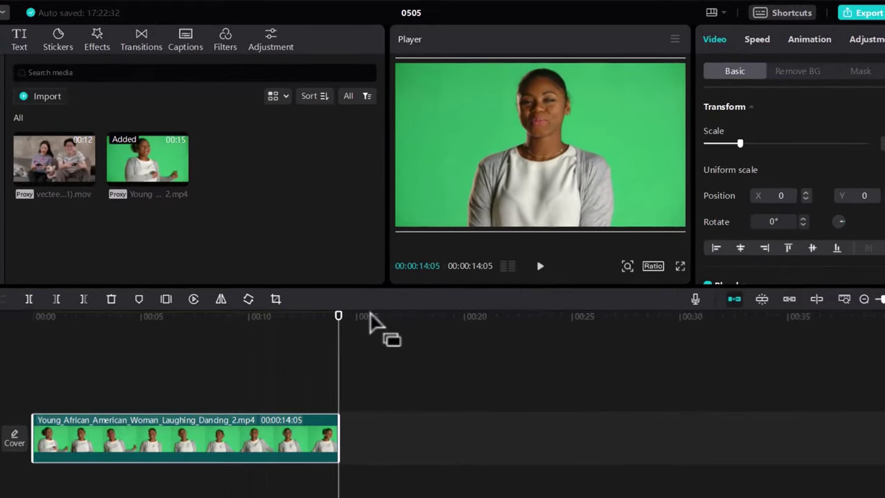
pyautogui.moveTo(338, 328); pyautogui.dragTo(28, 321)
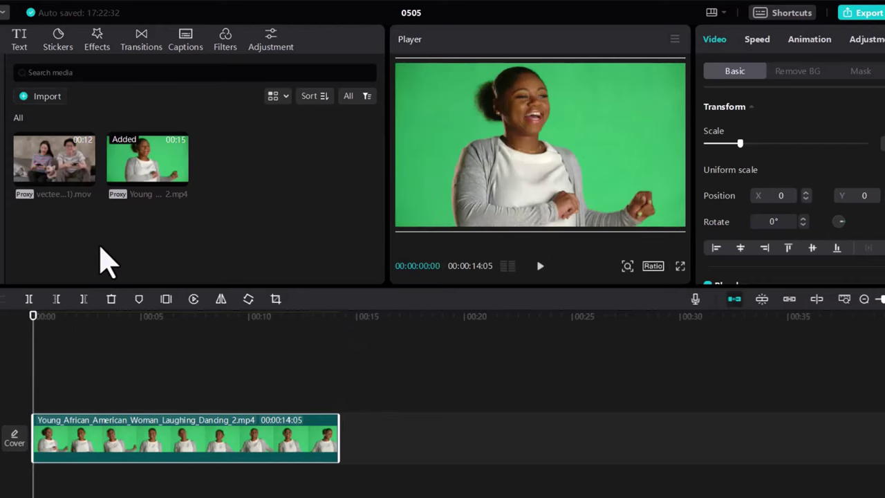
# Add a Default text at the start of the timeline and extend it to the end of the green-screen clip.
pyautogui.click(21, 42)
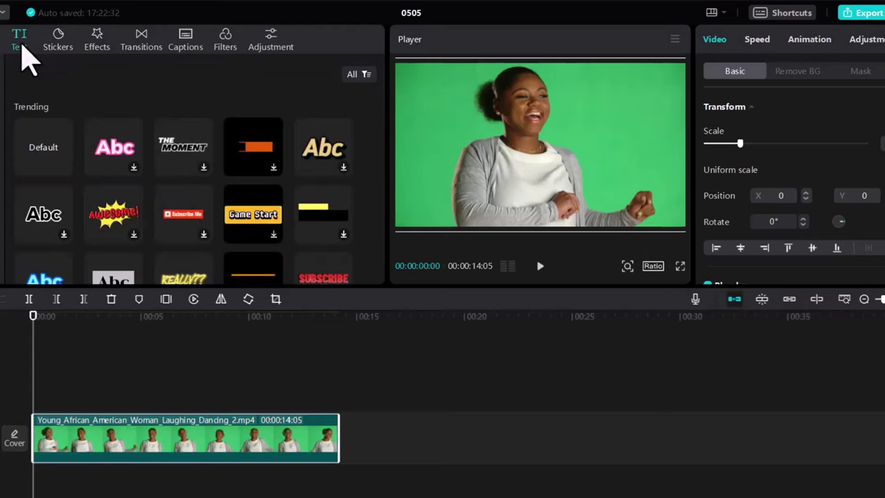
pyautogui.click(45, 148)
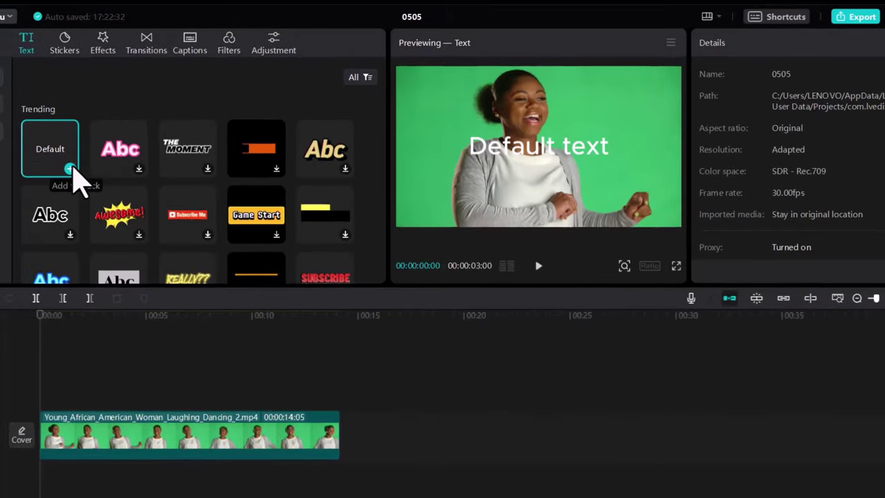
pyautogui.click(70, 169)
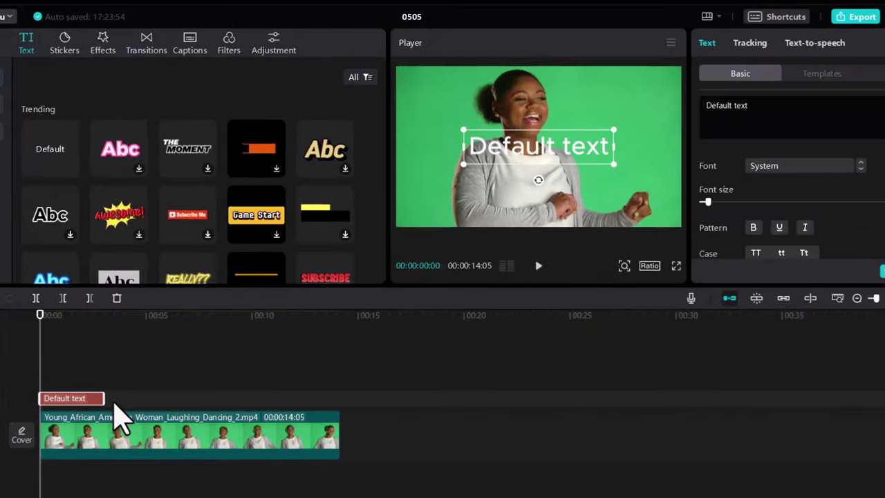
pyautogui.moveTo(104, 407); pyautogui.dragTo(340, 407)
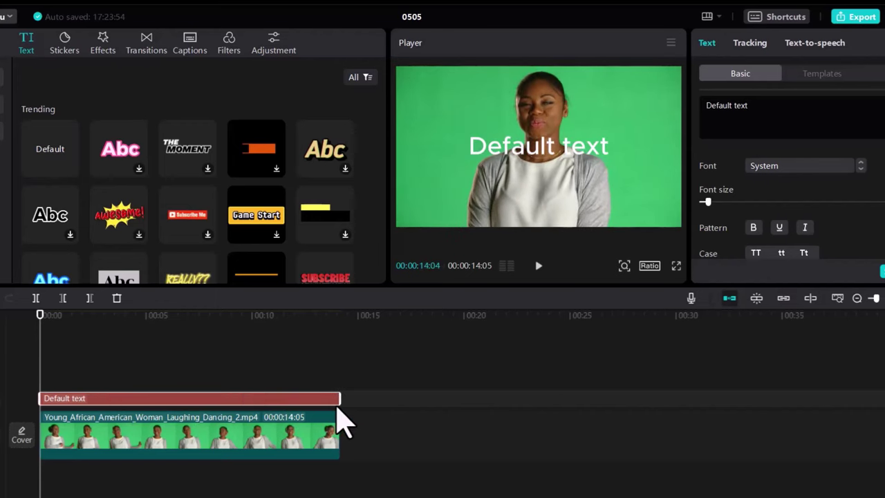
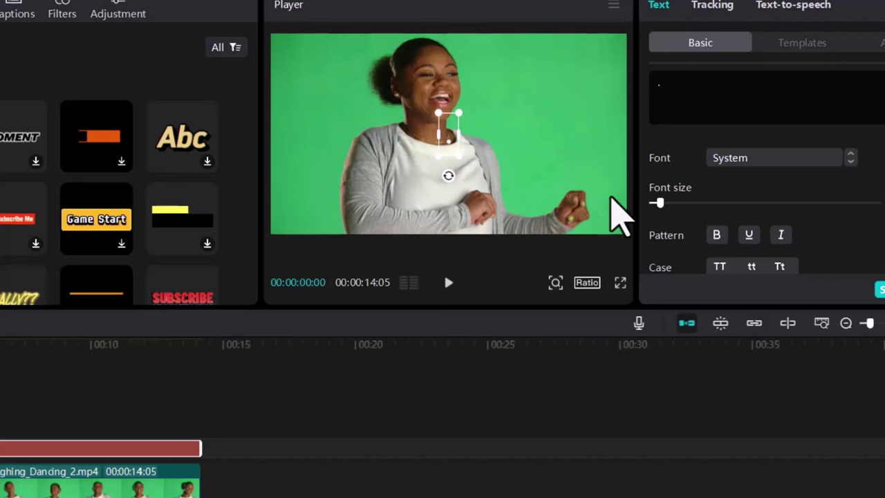
# Enlarge the "." text to font size 167 and place the resulting white dot over the woman's face.
pyautogui.moveTo(660, 202); pyautogui.dragTo(776, 221)
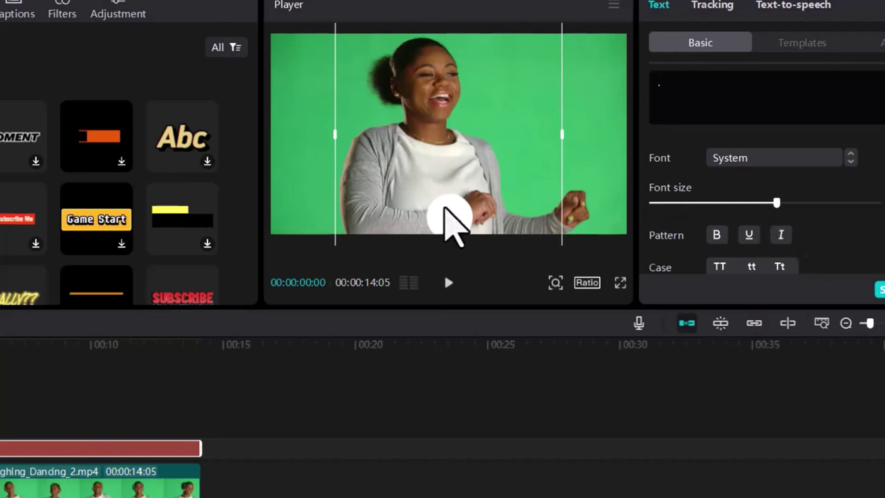
pyautogui.moveTo(446, 217); pyautogui.dragTo(430, 76)
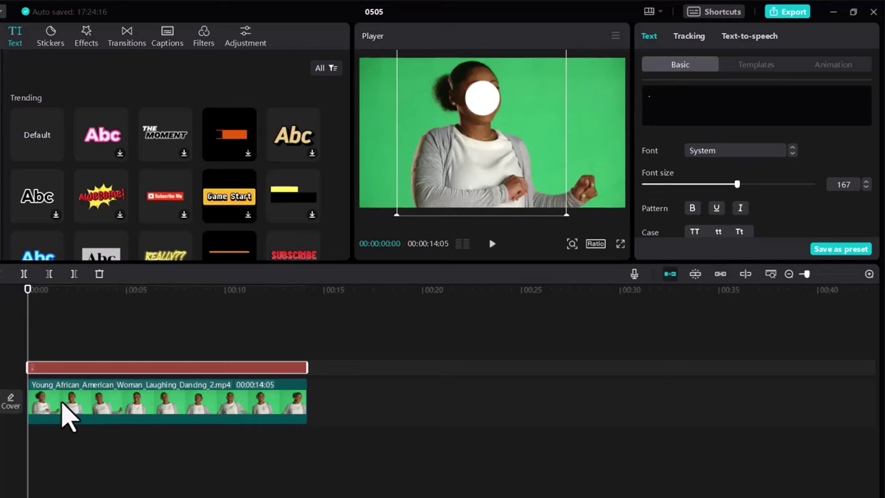
# Add a Transform keyframe to the green-screen clip at 00:00:00:00 and one at 00:00:00:10 with position X 209 and scale 111%.
pyautogui.click(67, 414)
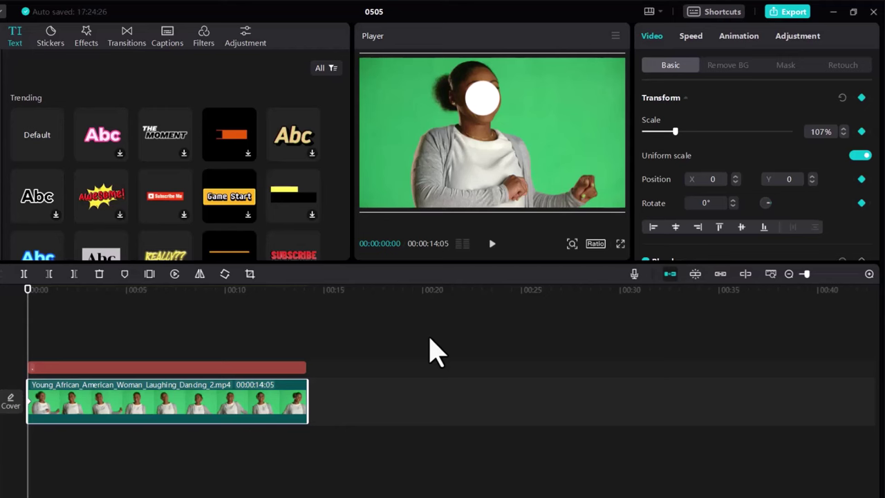
pyautogui.press('space')
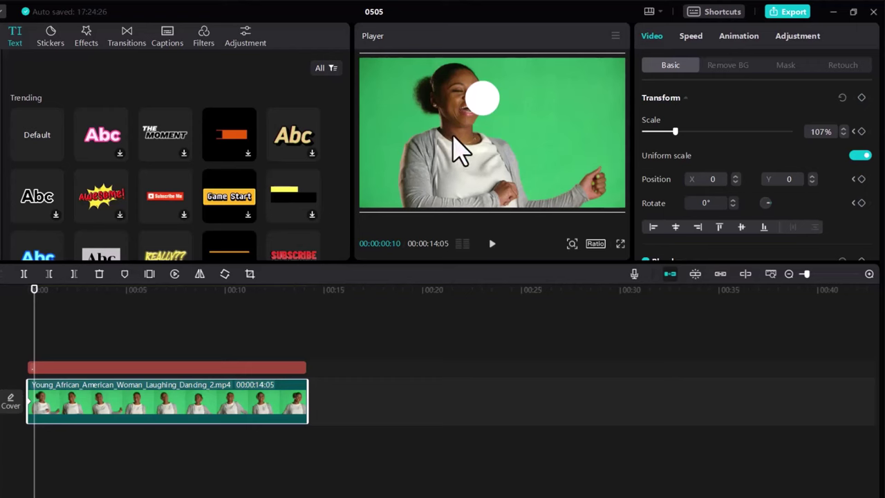
pyautogui.moveTo(454, 148)
pyautogui.mouseDown()
pyautogui.moveTo(470, 154)
pyautogui.moveTo(462, 153)
pyautogui.mouseUp()
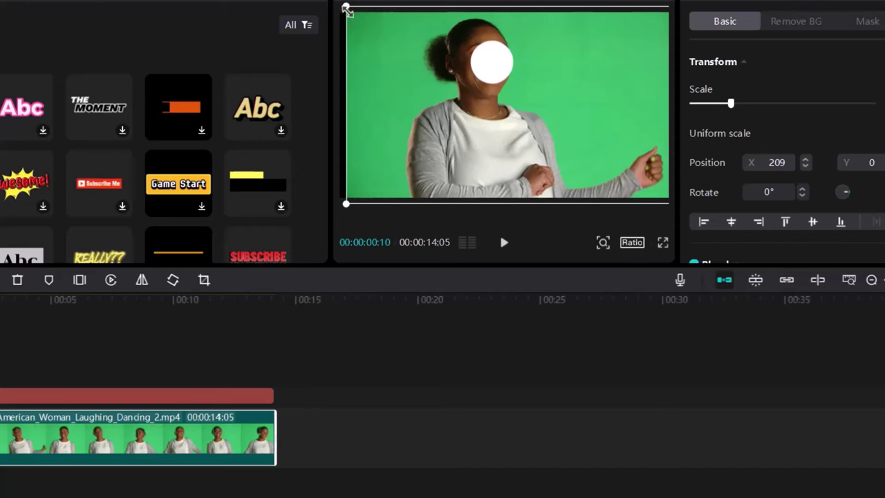
pyautogui.moveTo(346, 10); pyautogui.dragTo(339, 7)
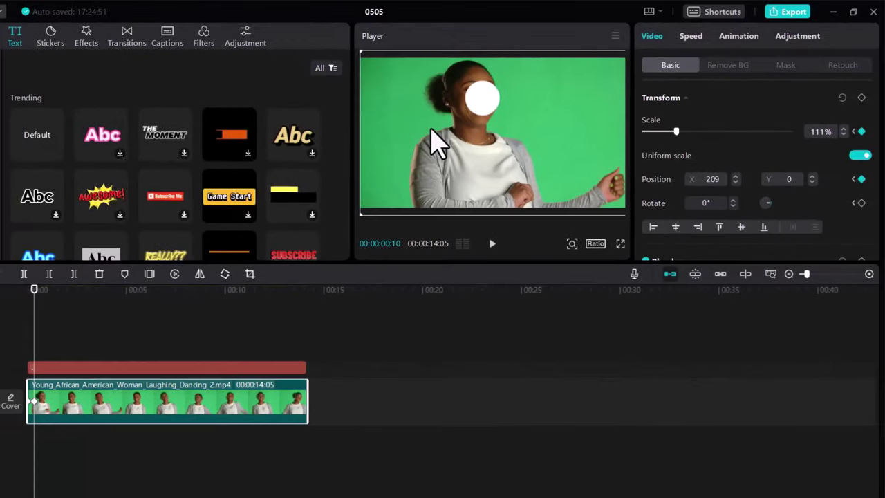
# Reposition and enlarge the green-screen clip at 00:00:00:20, and shift it again at 00:00:02:20, to keep the face aligned with the dot.
pyautogui.press('space')
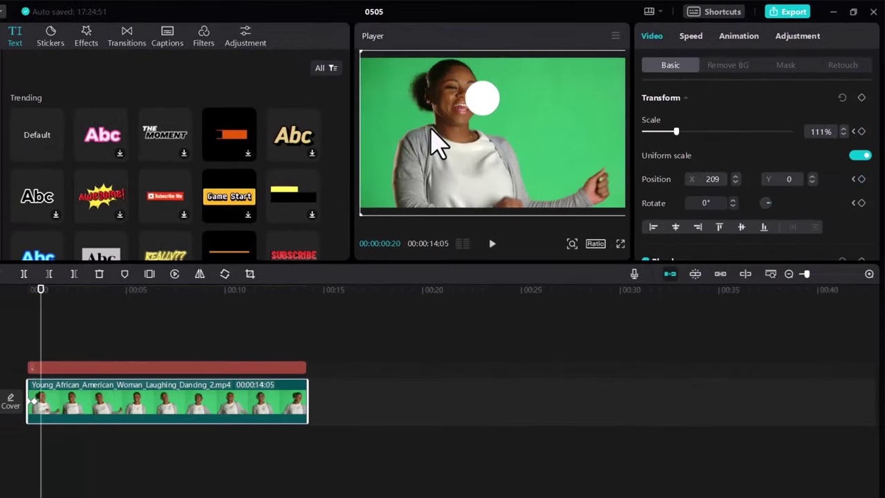
pyautogui.moveTo(436, 148); pyautogui.dragTo(462, 161)
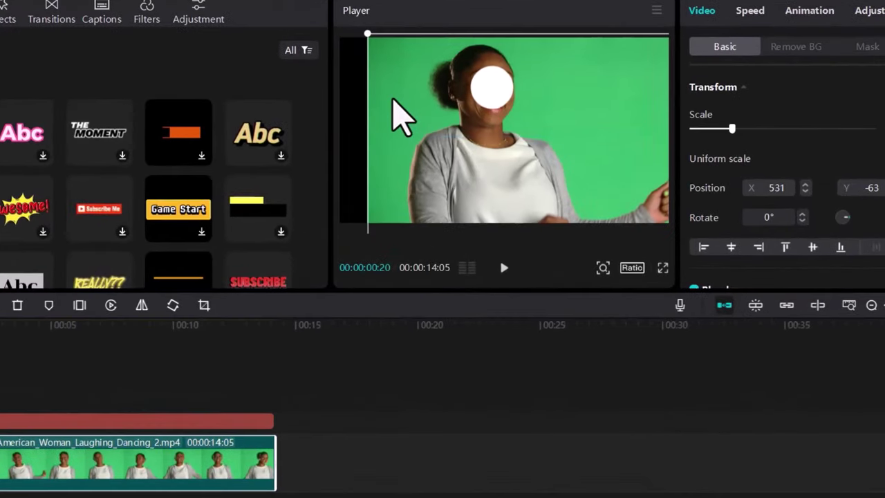
pyautogui.moveTo(367, 33); pyautogui.dragTo(312, 25)
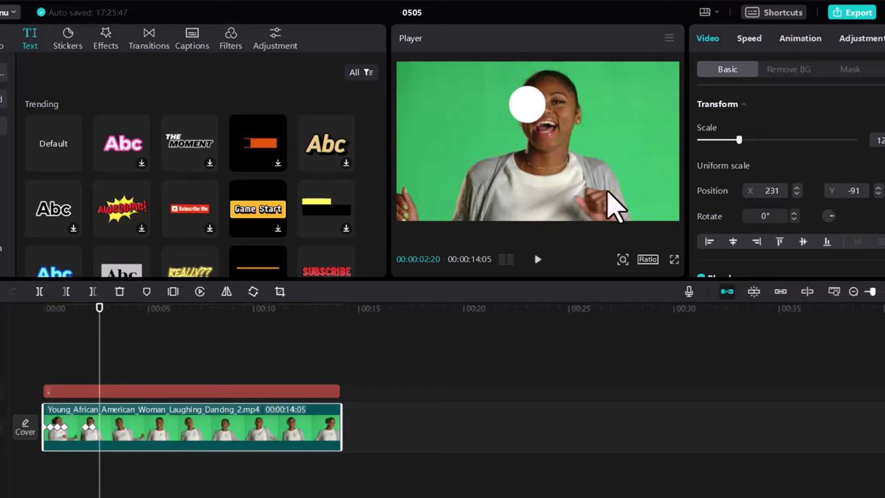
pyautogui.moveTo(617, 206); pyautogui.dragTo(504, 207)
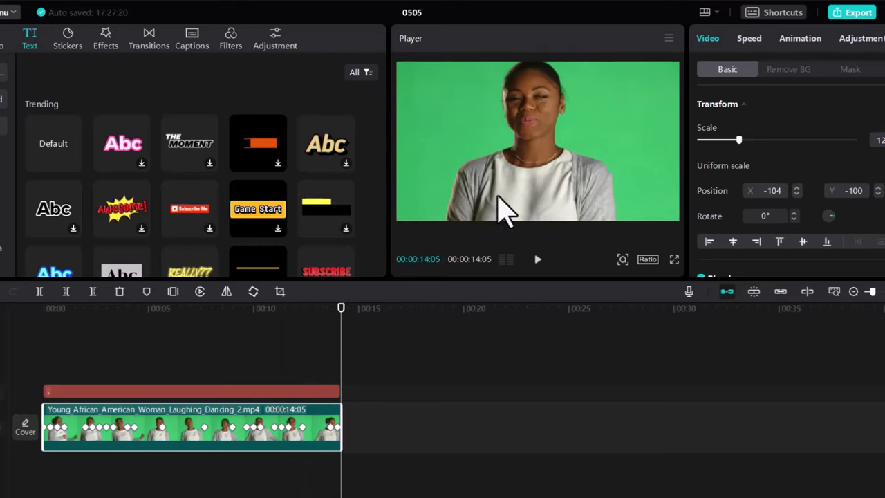
pyautogui.click(291, 395)
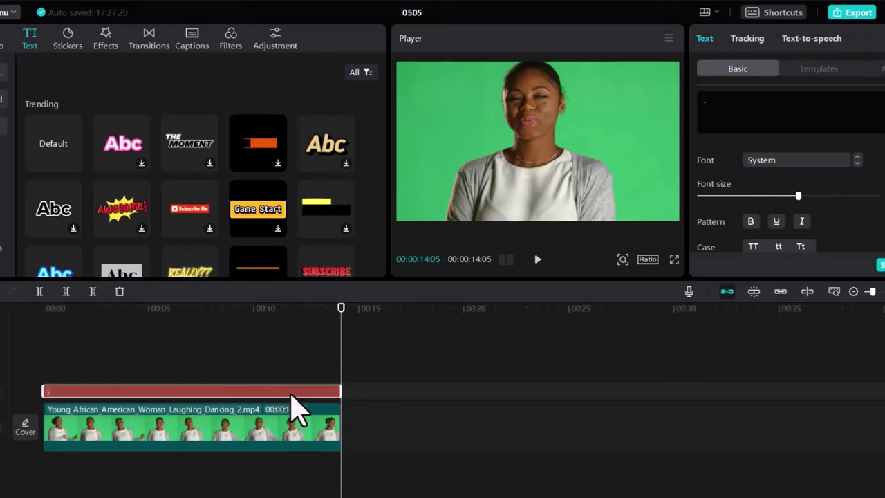
pyautogui.press('Delete')
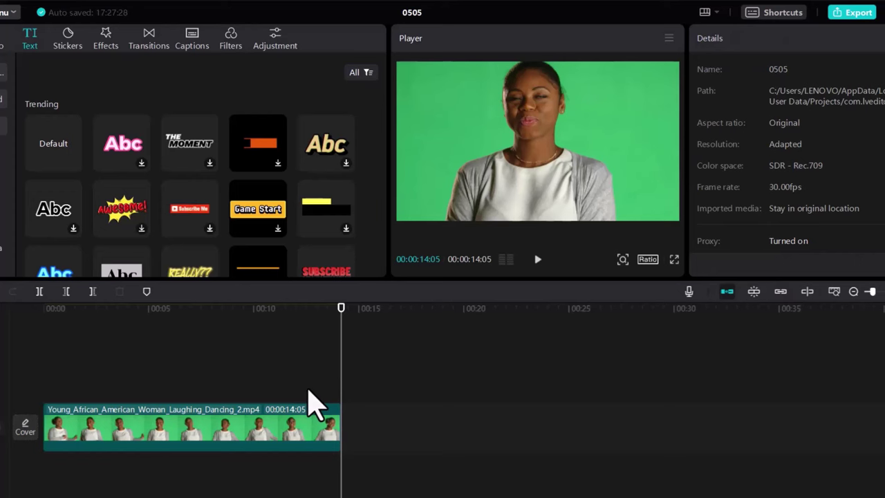
pyautogui.hotkey('ctrl', 'z')
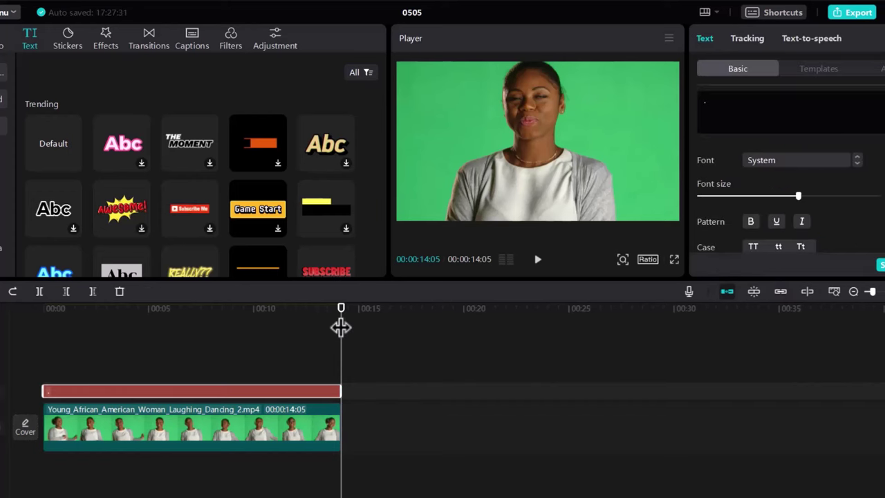
# Play the green-screen clip from the start with the dot visible to check the face alignment, and pause at 00:00:12:08.
pyautogui.moveTo(315, 324); pyautogui.dragTo(2, 345)
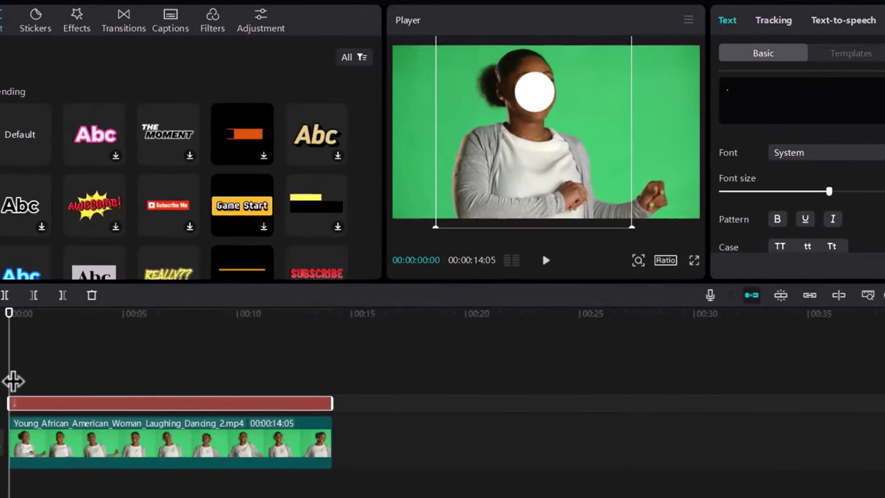
pyautogui.click(3, 373)
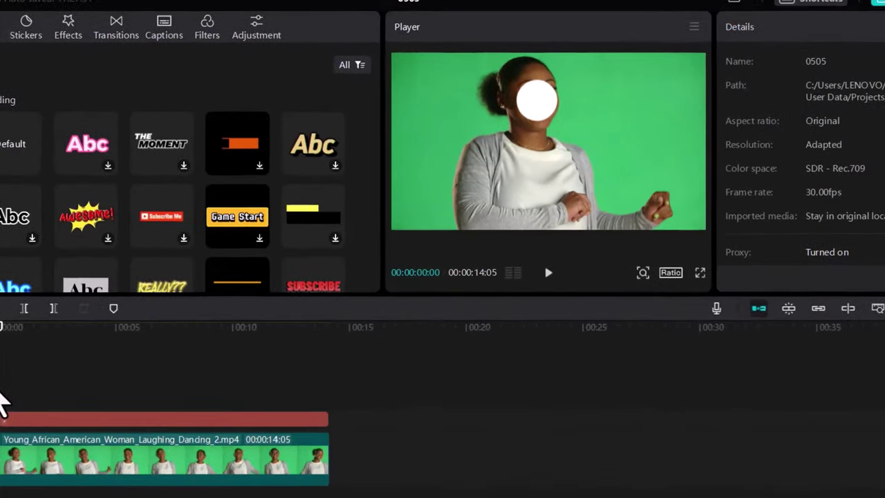
pyautogui.press('space')
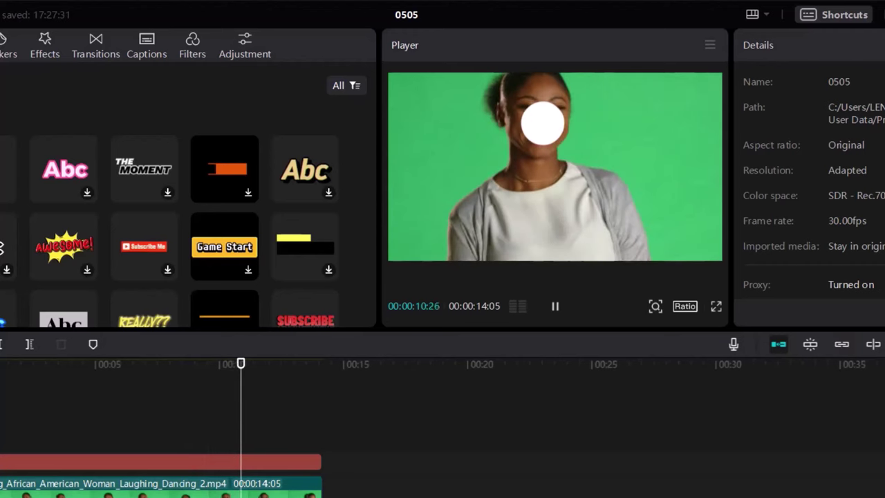
pyautogui.click(552, 301)
pyautogui.click(551, 301)
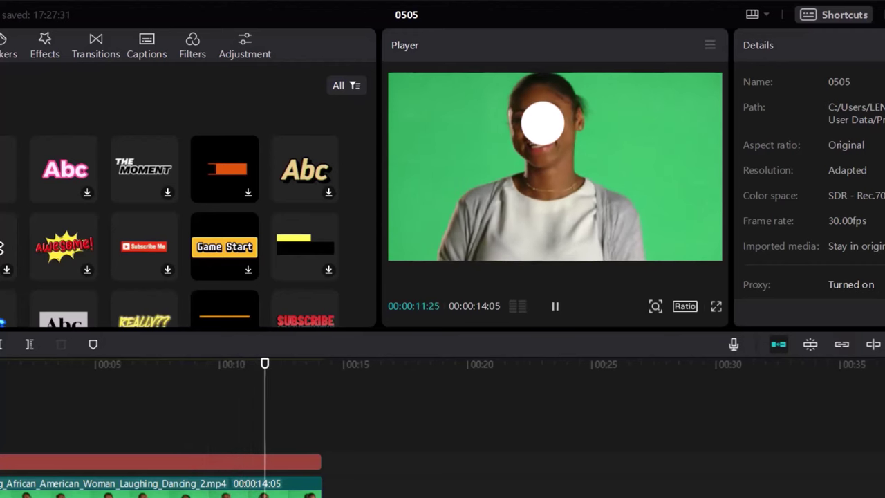
pyautogui.click(553, 304)
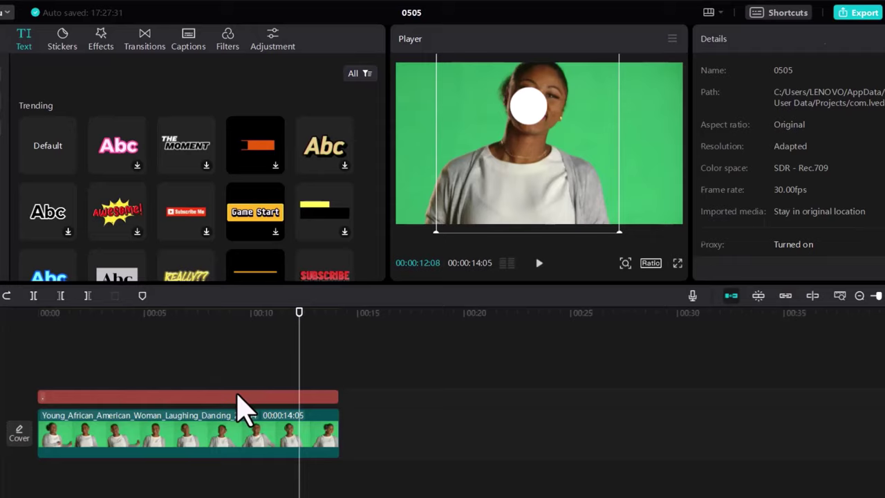
# Delete the white dot text from the timeline and play the green-screen clip from the start.
pyautogui.click(211, 456)
pyautogui.press('Delete')
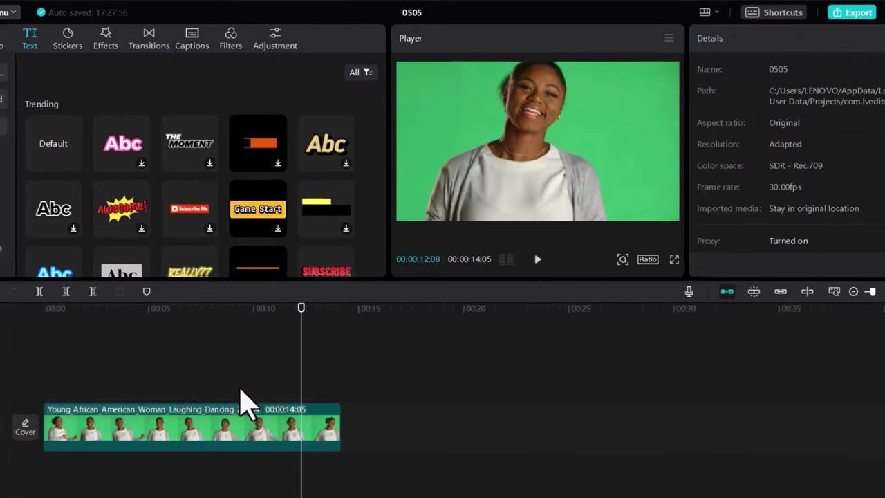
pyautogui.moveTo(301, 319); pyautogui.dragTo(35, 364)
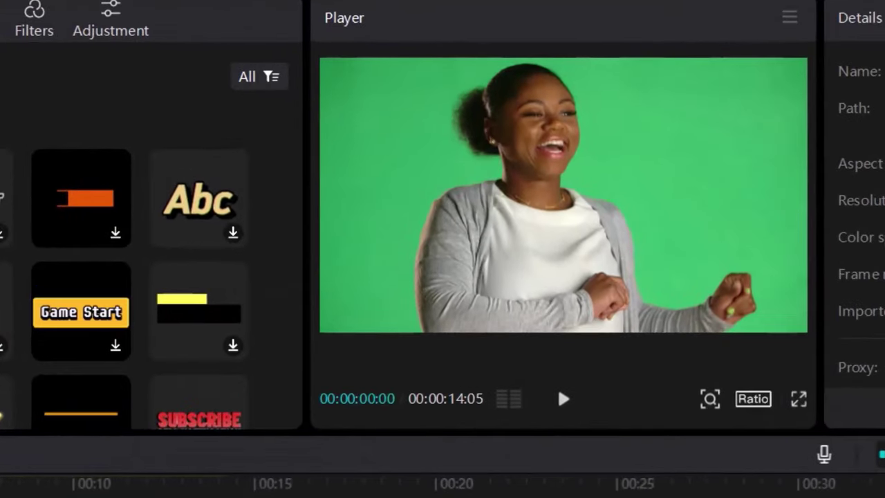
pyautogui.click(562, 397)
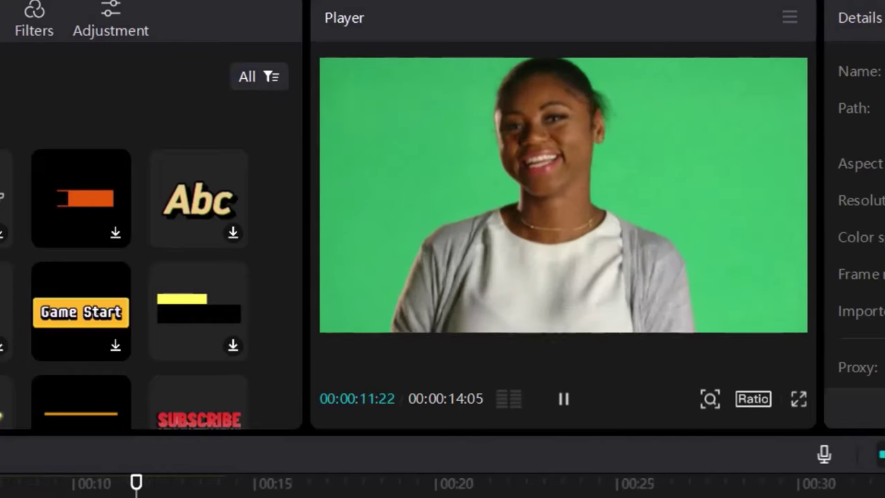
pyautogui.click(561, 395)
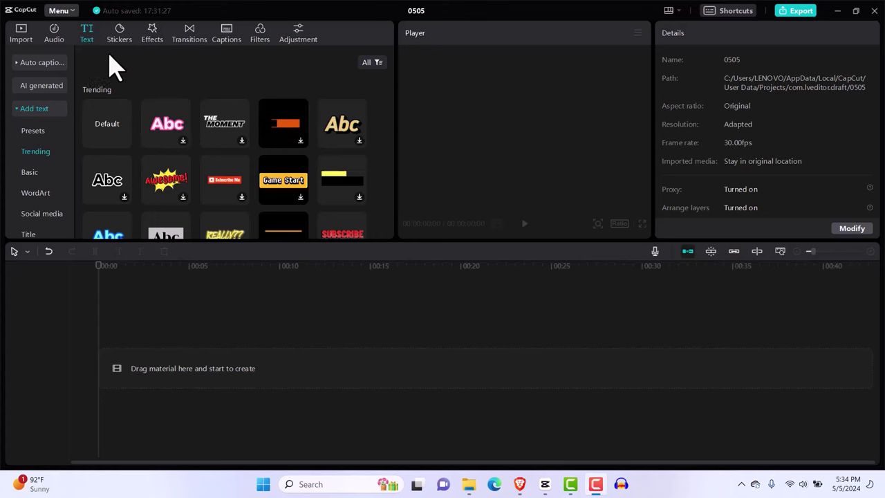
# Add a Default text to the empty timeline and replace its content with the list of the top 15 US states and their capitals.
pyautogui.click(123, 138)
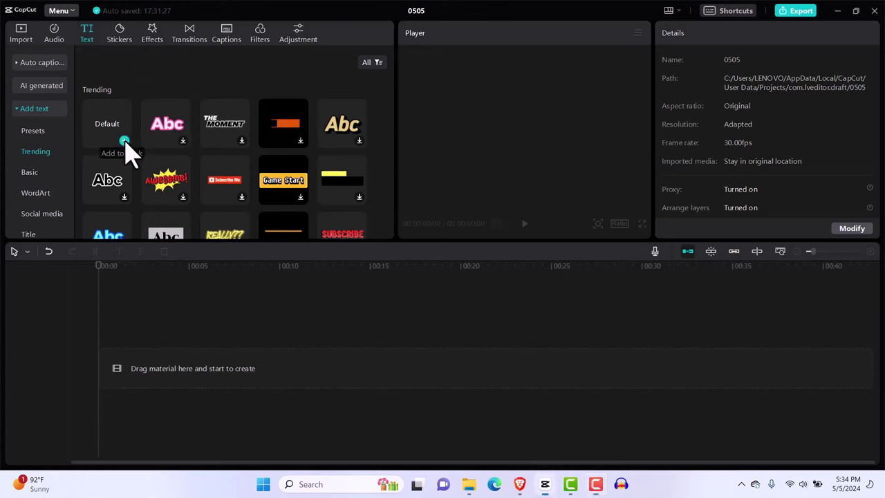
pyautogui.click(124, 140)
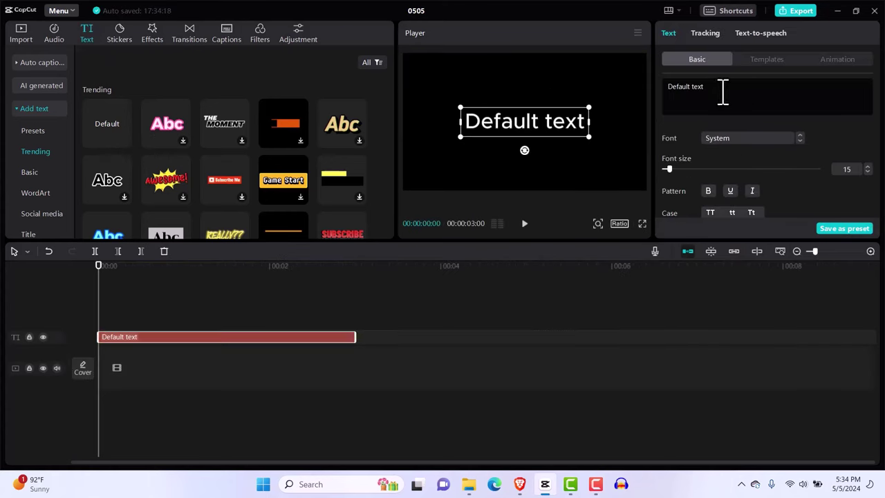
pyautogui.moveTo(685, 95); pyautogui.dragTo(661, 92)
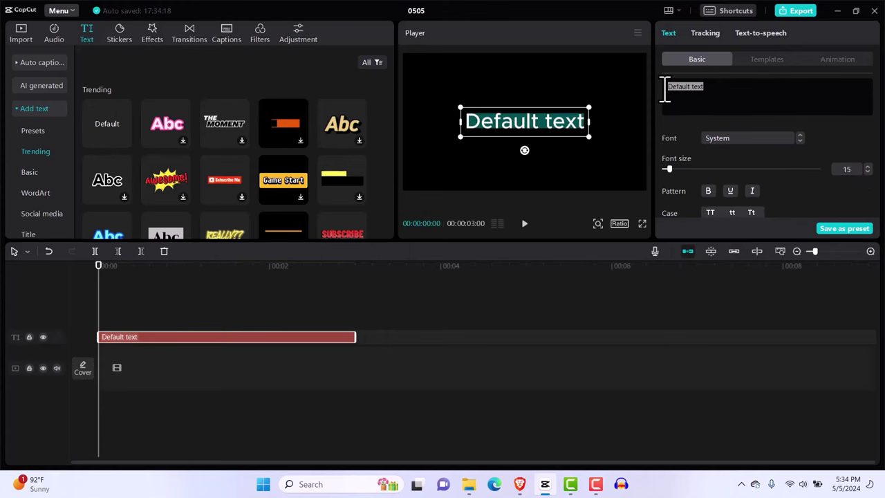
pyautogui.write('Sure, here are the top 15 states in the US by population along with their capitals:  1. California - Sacramento 2. Texas - Austin 3. Florida - Tallahassee 4. New York - Albany 5. Pennsylvania - Harrisburg 6. Illinois - Springfield 7. Ohio - Columbus 8. Georgia - Atlanta 9. North Carolina - Raleigh 10. Michigan - Lansing 11. New Jersey - Trenton 12. Virginia - Richmond 13. Washington - Olympia 14. Arizona - Phoenix 15. Massachusetts - Boston')
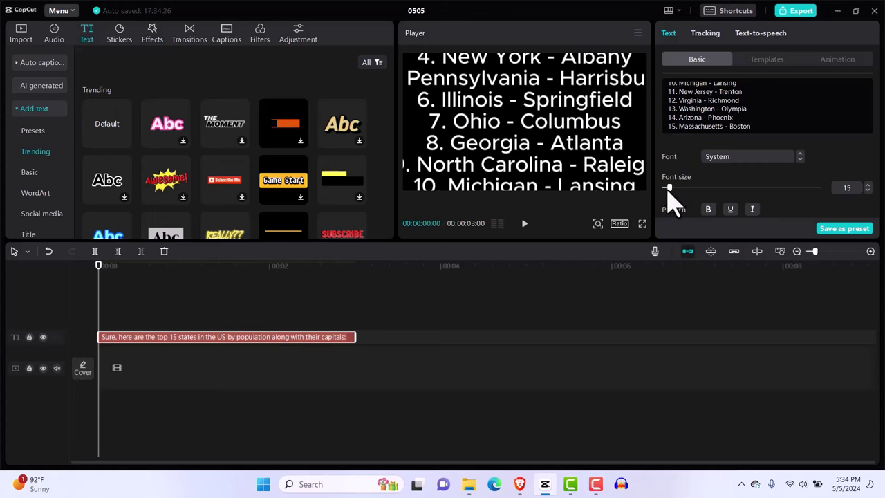
# Reduce the list text's font size to 9 and delete its introductory sentence above the first state.
pyautogui.moveTo(667, 192); pyautogui.dragTo(664, 193)
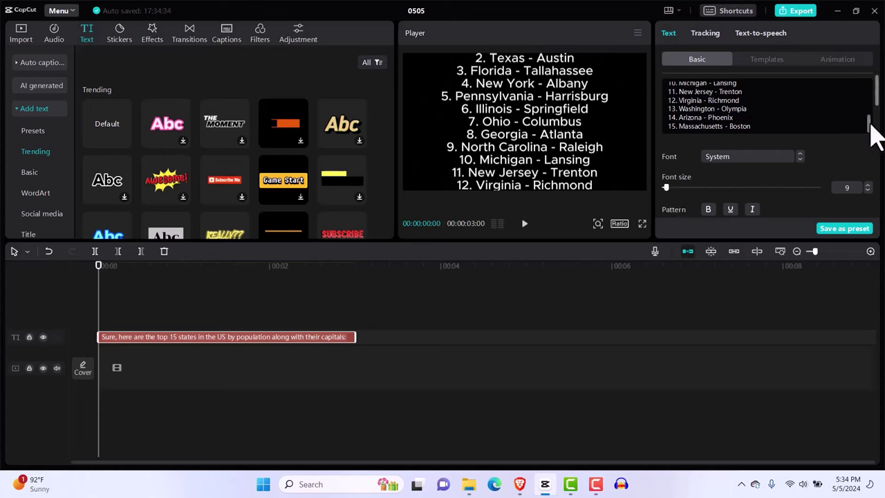
pyautogui.moveTo(869, 125); pyautogui.dragTo(863, 83)
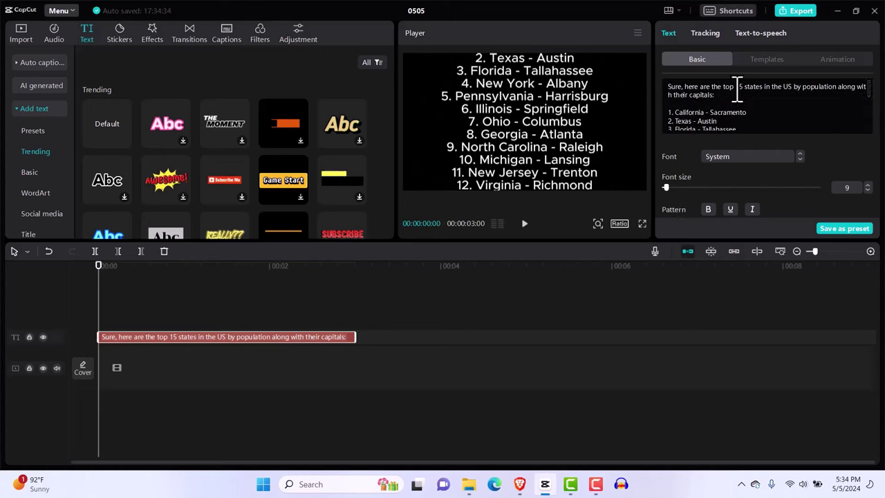
pyautogui.moveTo(737, 102); pyautogui.dragTo(662, 88)
pyautogui.press('BackSpace')
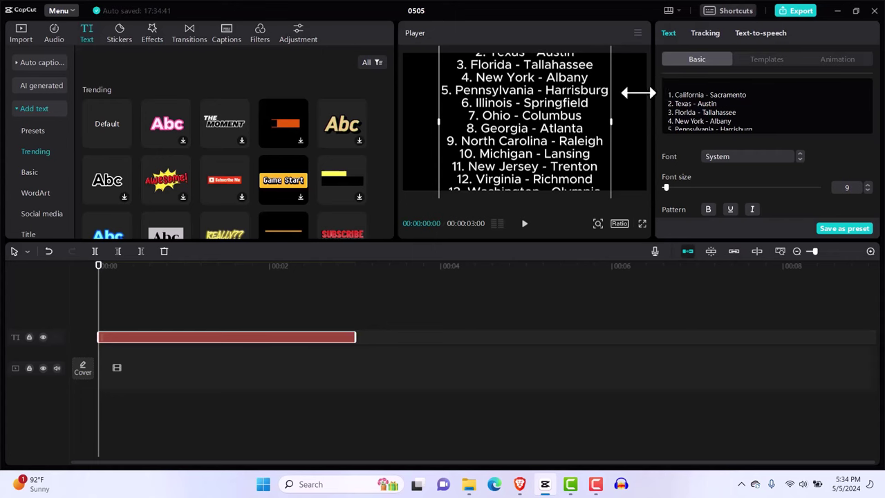
# Move the list text below the frame to about X 71, Y -2612 and add a Transform keyframe at 00:00:00:00.
pyautogui.moveTo(546, 111)
pyautogui.mouseDown()
pyautogui.moveTo(550, 162)
pyautogui.moveTo(542, 112)
pyautogui.mouseUp()
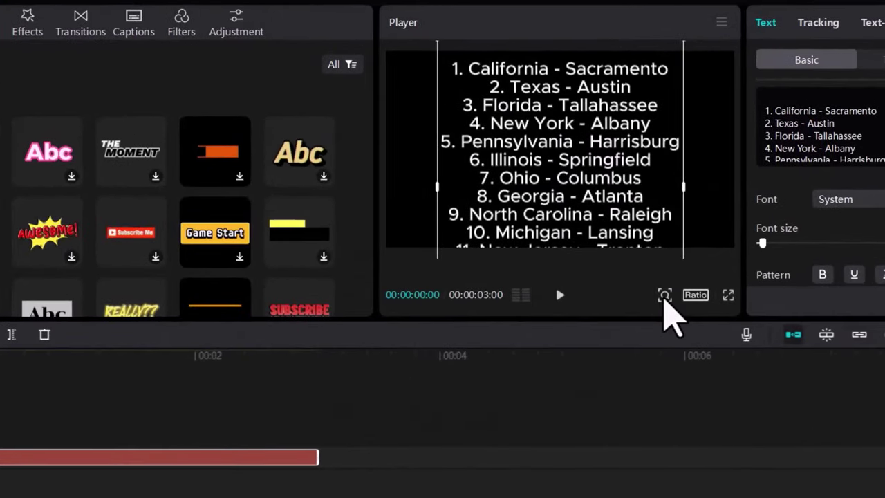
pyautogui.click(664, 297)
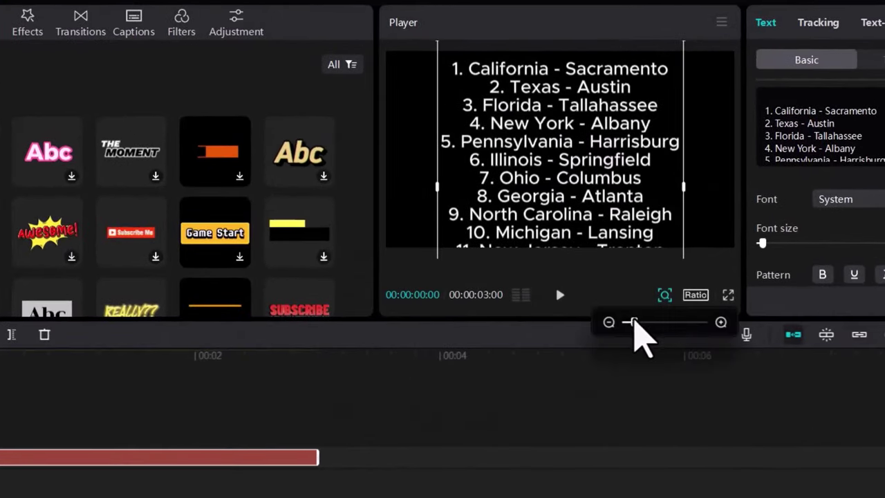
pyautogui.click(609, 323)
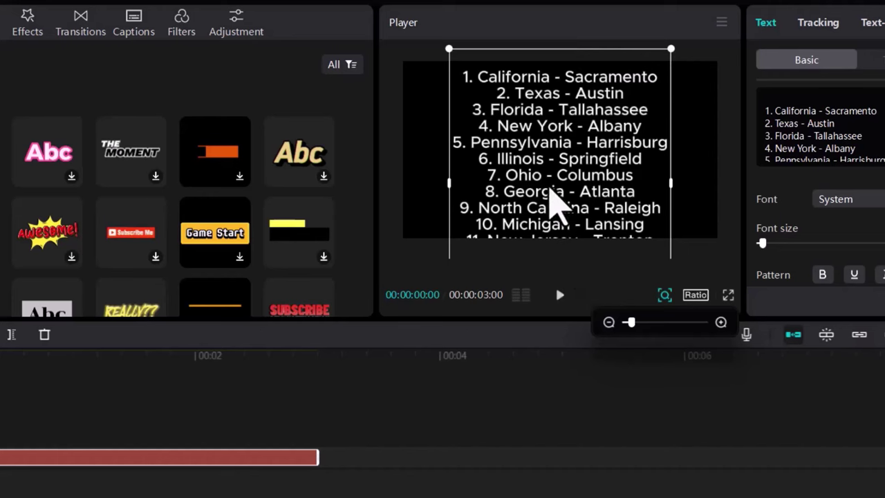
pyautogui.moveTo(559, 105); pyautogui.dragTo(562, 257)
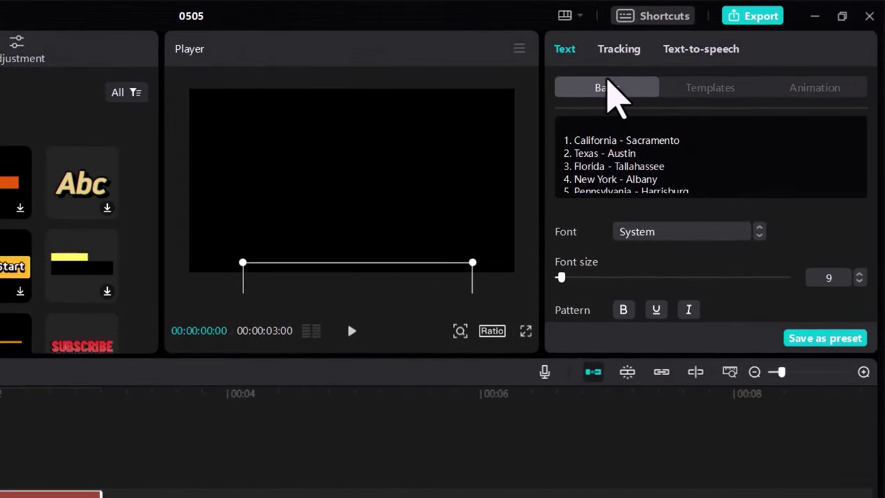
pyautogui.moveTo(872, 124); pyautogui.dragTo(872, 208)
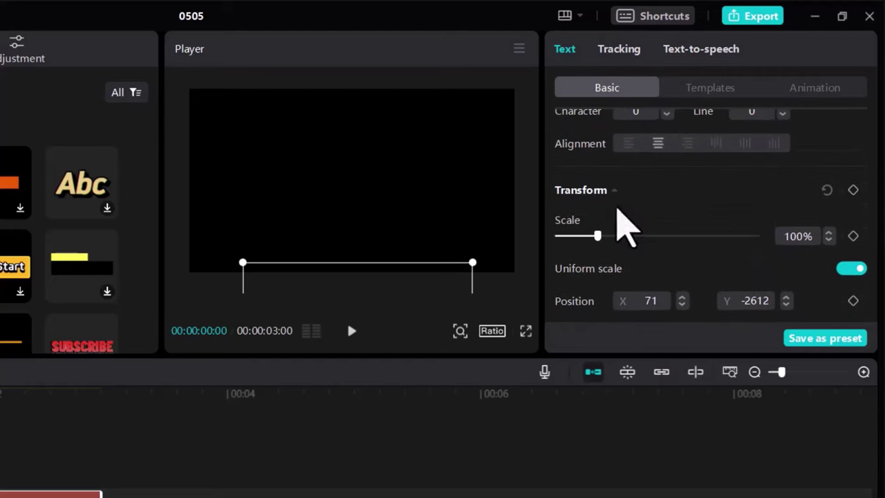
pyautogui.click(854, 189)
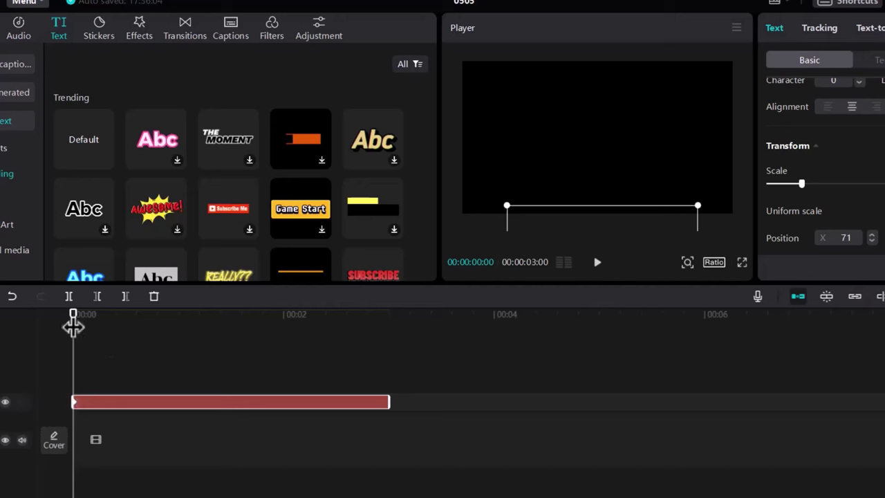
# At 00:00:02:26, move the list text up out of the top of the frame to create the ending position keyframe.
pyautogui.moveTo(73, 326); pyautogui.dragTo(374, 367)
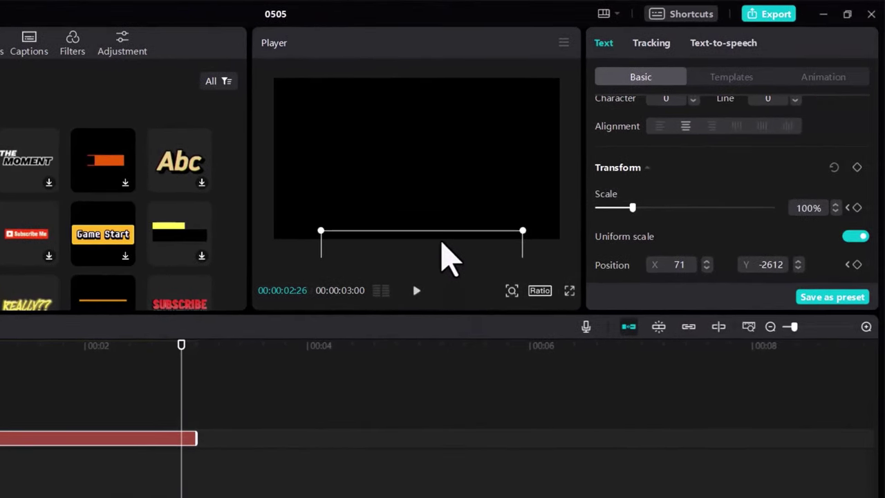
pyautogui.moveTo(438, 240); pyautogui.dragTo(427, 8)
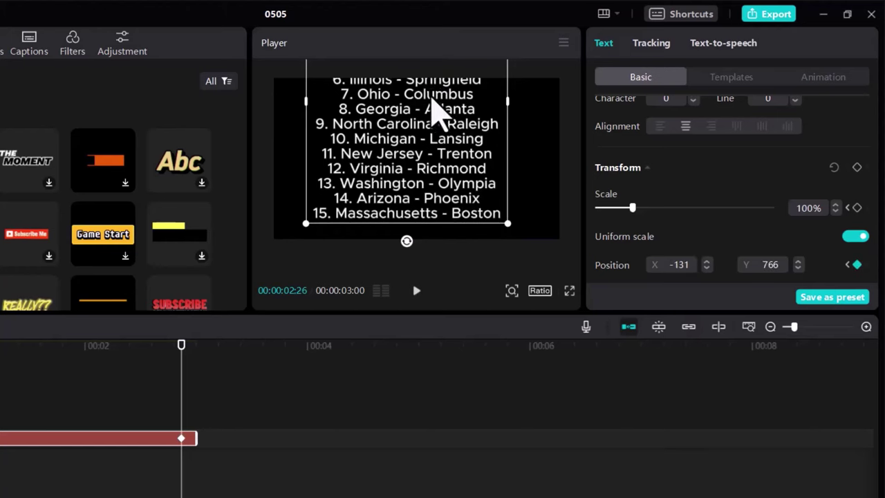
pyautogui.moveTo(432, 101); pyautogui.dragTo(438, 16)
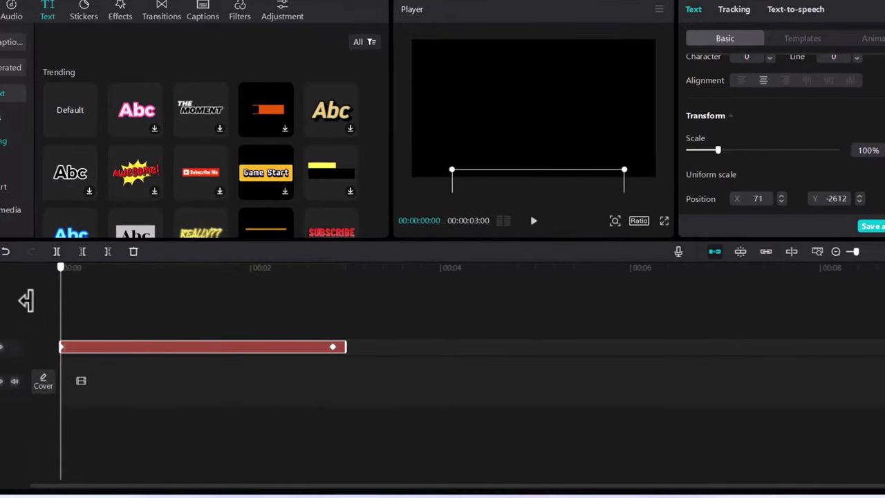
# Return the playhead to the start and scrub through the opening frames of the scrolling list.
pyautogui.click(63, 333)
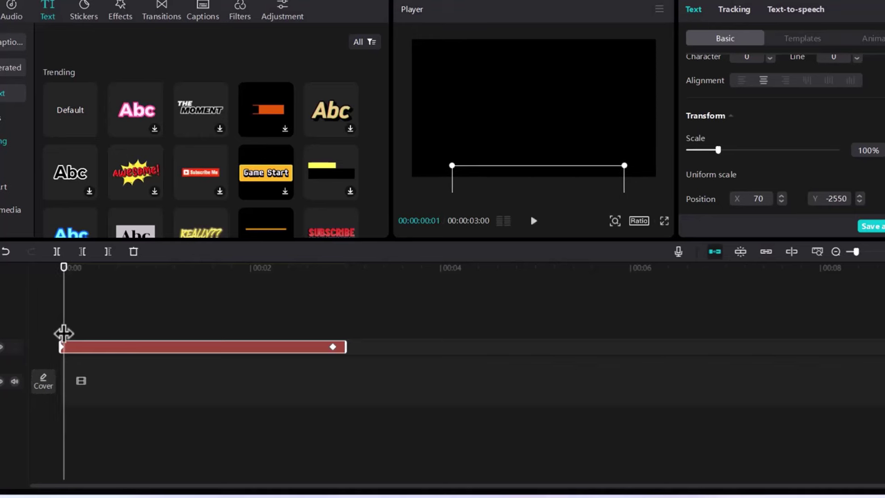
pyautogui.moveTo(63, 278); pyautogui.dragTo(28, 267)
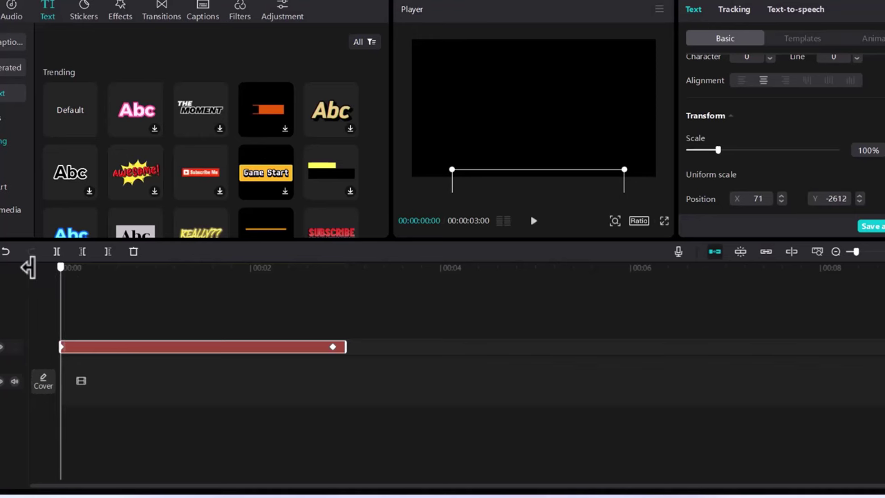
pyautogui.click(84, 329)
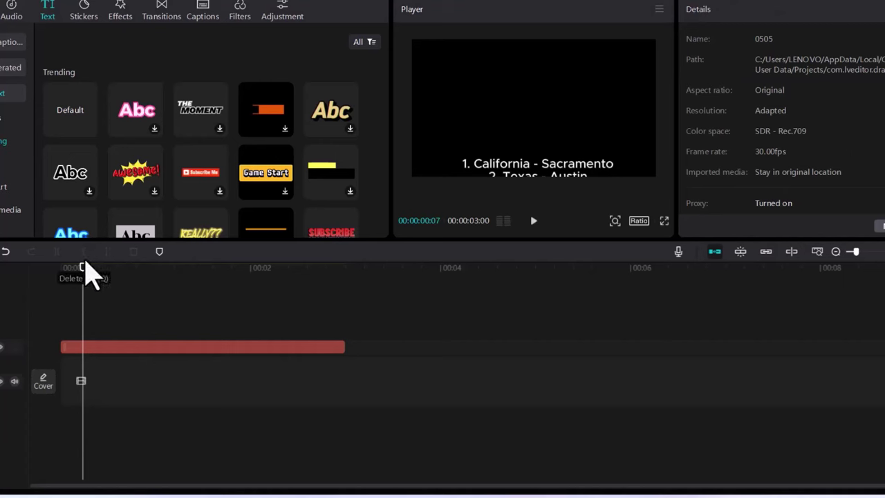
# Play the scrolling list from the start, then scrub back to review its speed mid-clip.
pyautogui.moveTo(81, 268); pyautogui.dragTo(55, 265)
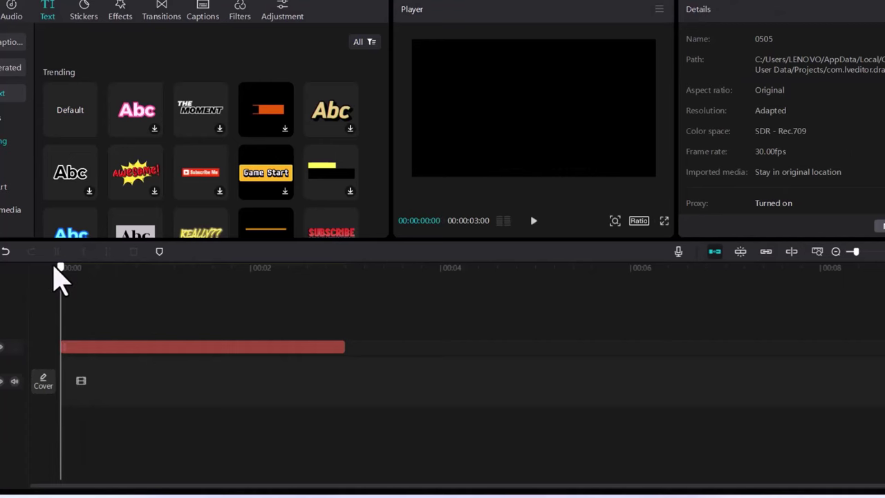
pyautogui.click(533, 221)
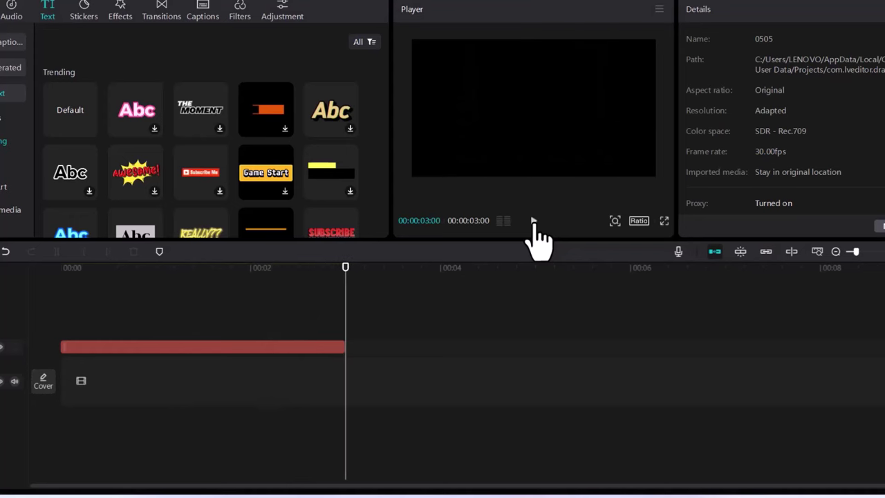
pyautogui.click(534, 221)
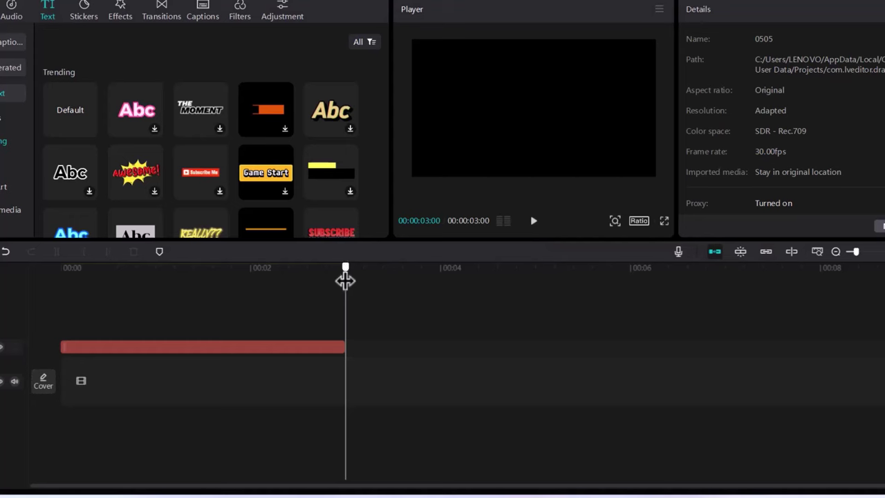
pyautogui.moveTo(344, 280); pyautogui.dragTo(198, 304)
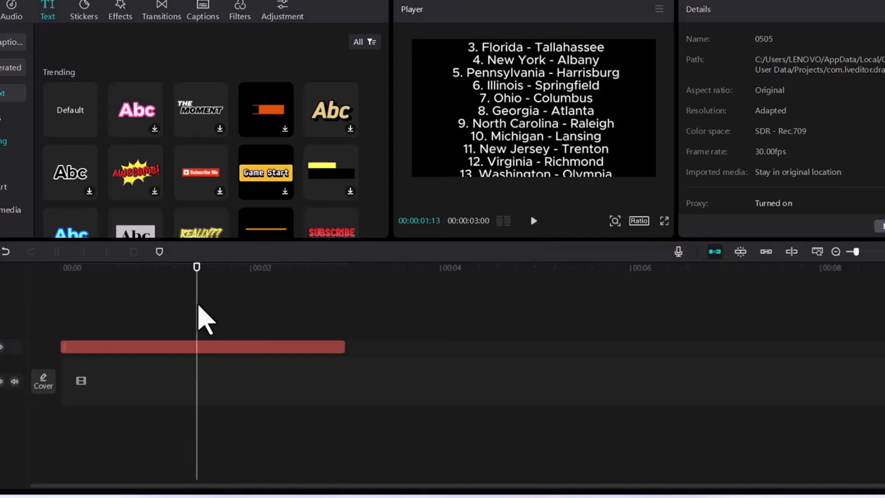
# Extend the list text clip to 00:00:08:15 and move its ending position keyframe to just before the new clip end.
pyautogui.click(290, 347)
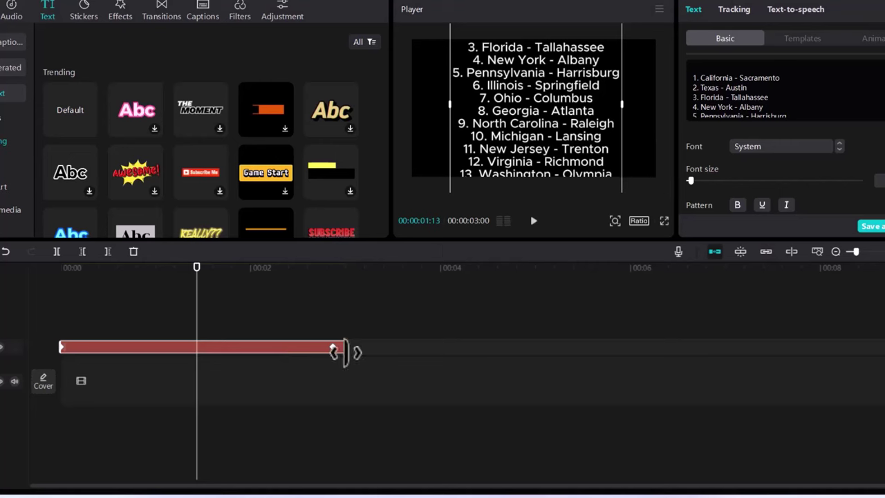
pyautogui.moveTo(344, 349); pyautogui.dragTo(867, 348)
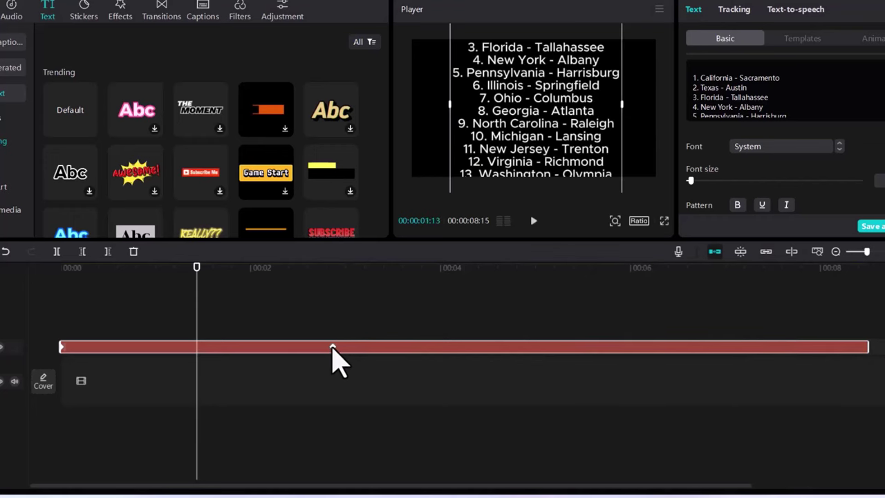
pyautogui.moveTo(331, 347); pyautogui.dragTo(857, 347)
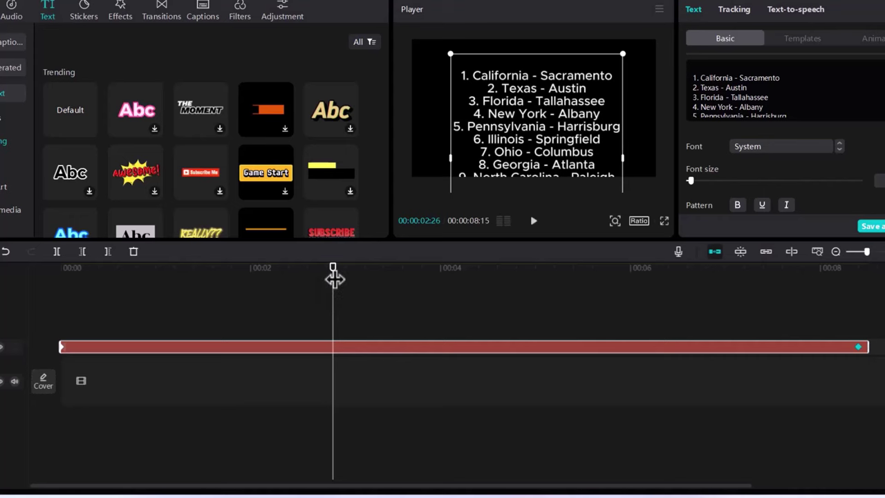
# Return the playhead to the start and play the lengthened list scroll through to its end.
pyautogui.moveTo(332, 277); pyautogui.dragTo(320, 277)
pyautogui.click(24, 335)
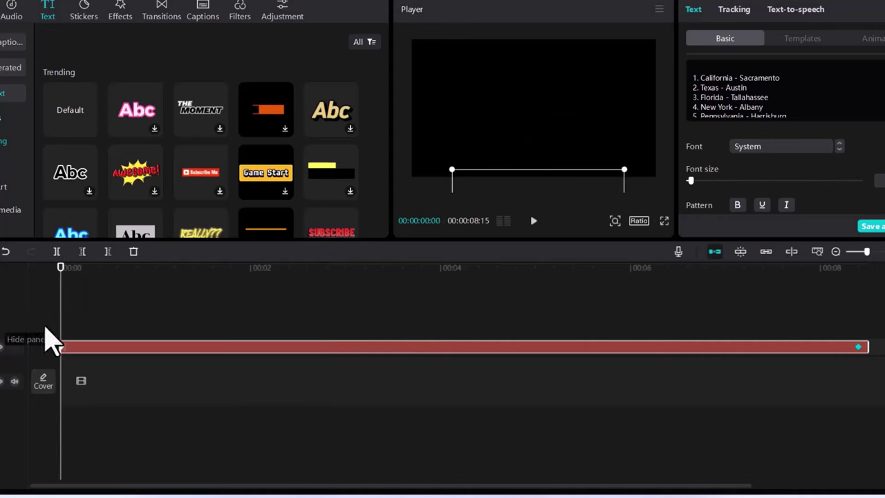
pyautogui.click(76, 339)
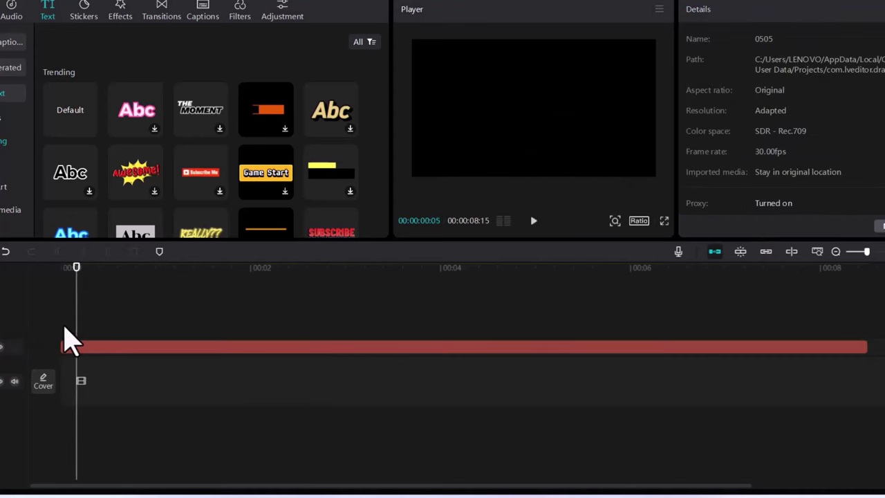
pyautogui.click(64, 330)
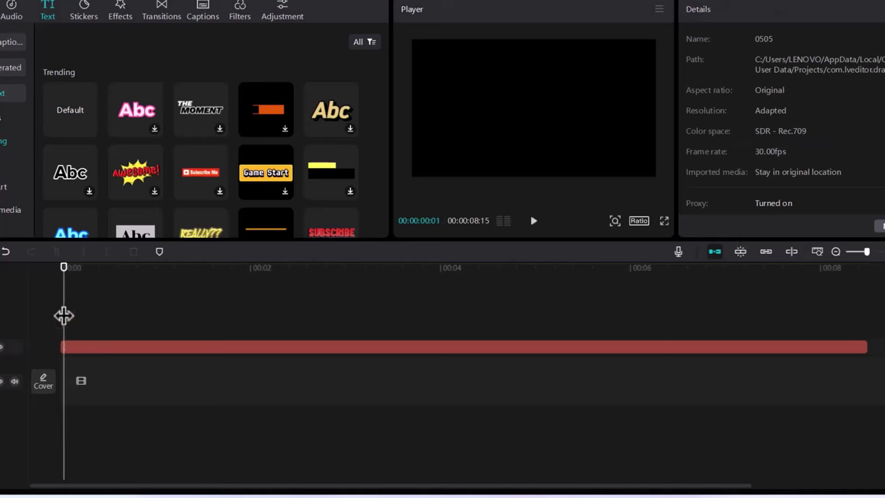
pyautogui.press('space')
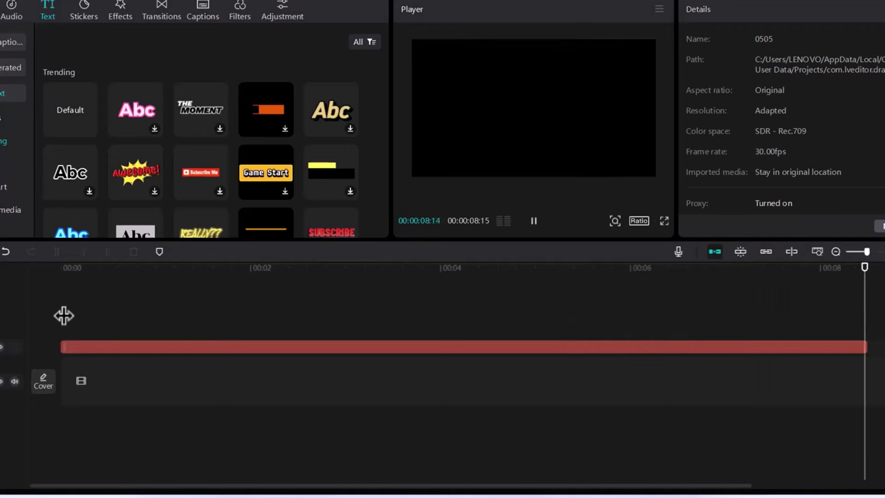
pyautogui.click(533, 222)
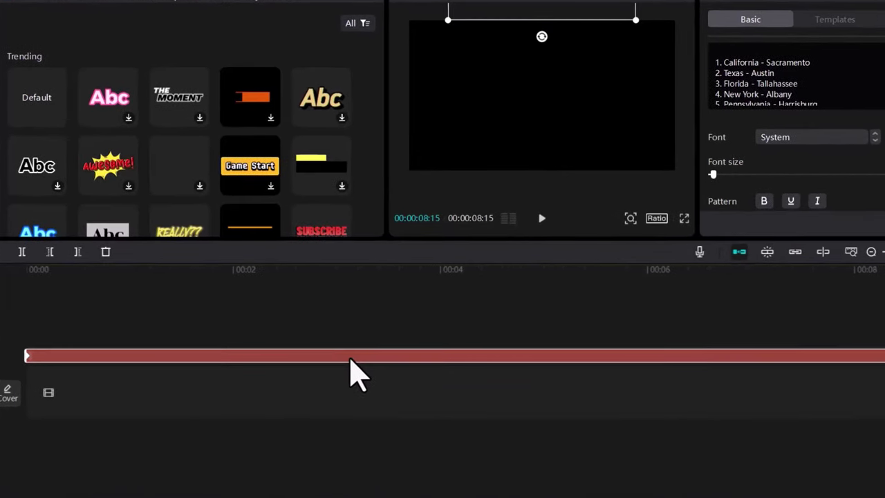
# Delete the scrolling list clip and add a default text clip at the start of the timeline.
pyautogui.rightClick(353, 373)
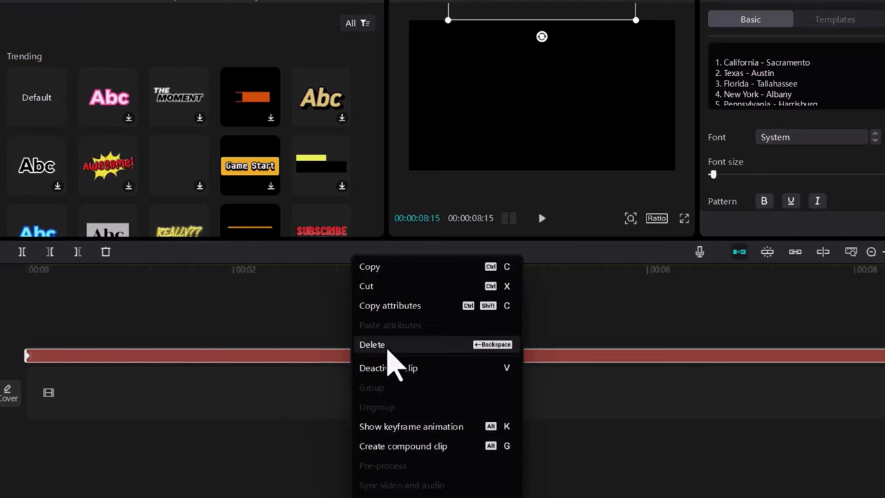
pyautogui.click(376, 344)
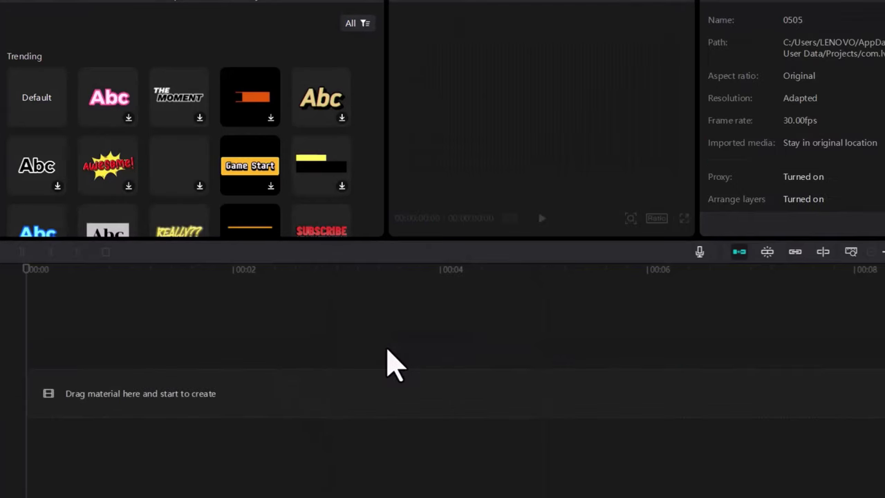
pyautogui.click(57, 119)
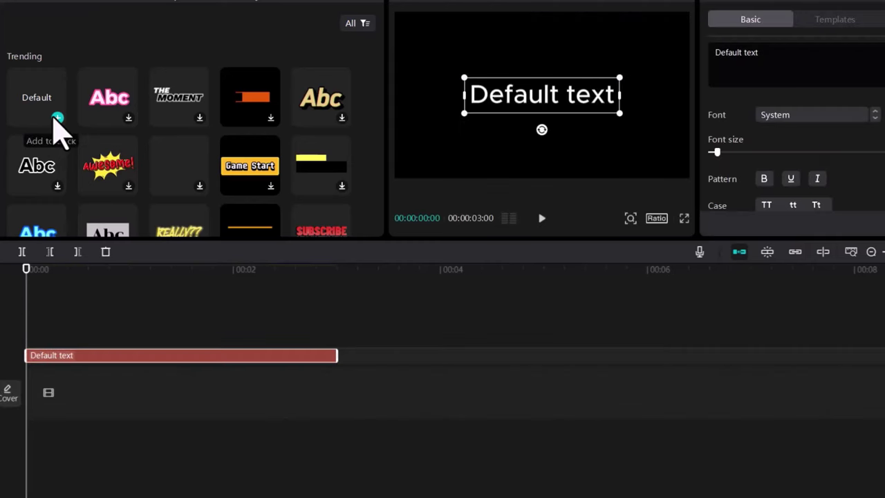
# Set the text to "Spread the love by hitting that like, subscribe, and share button! Let's make the world a brighter place together, one click at a time. 💖".
pyautogui.tripleClick(721, 55)
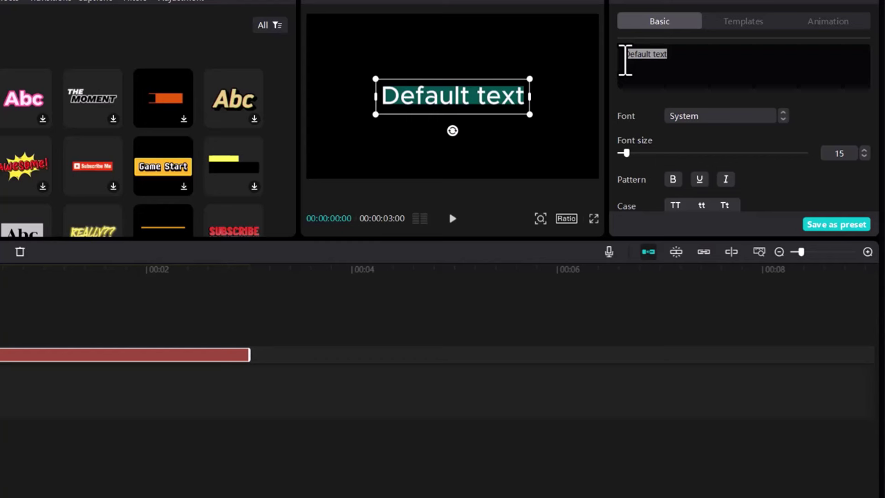
pyautogui.write("Spread the love by hitting that like, subscribe, and share button! Let's make the world a brighter place together, one click at a time.")
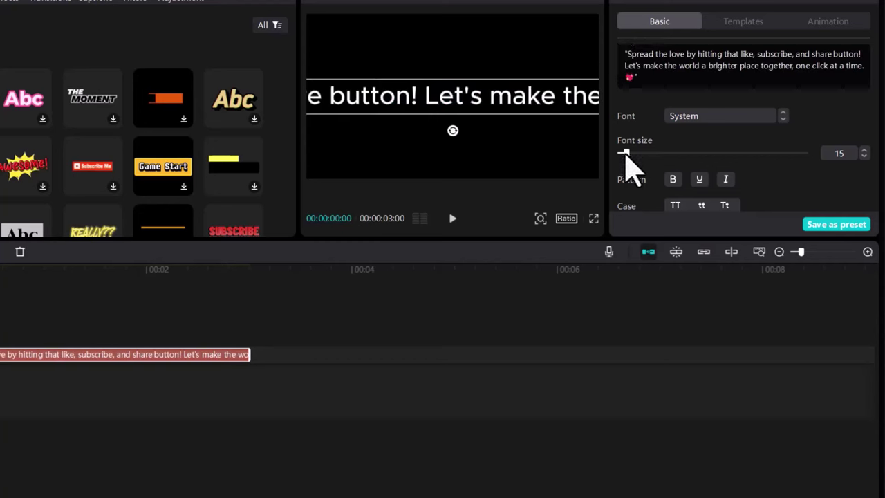
# Reduce the message's font size to 9 and place the line along the lower edge of the frame.
pyautogui.moveTo(626, 153); pyautogui.dragTo(620, 154)
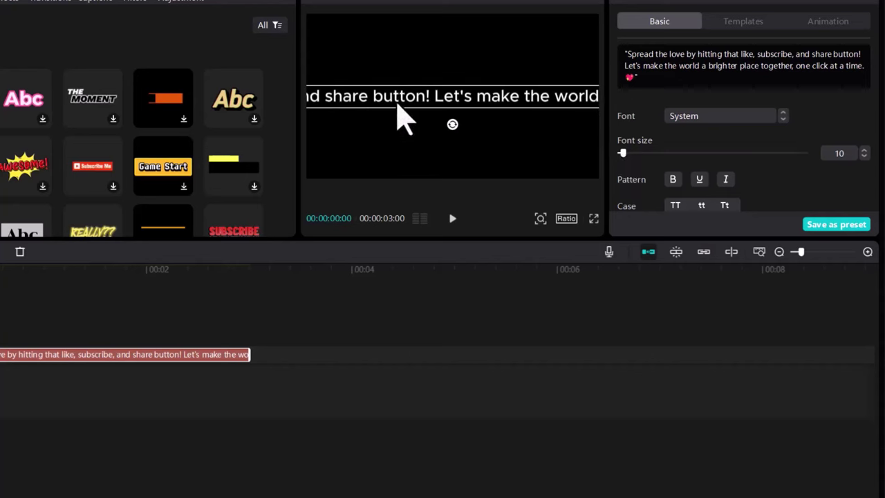
pyautogui.moveTo(342, 99); pyautogui.dragTo(614, 125)
pyautogui.moveTo(504, 135); pyautogui.dragTo(660, 141)
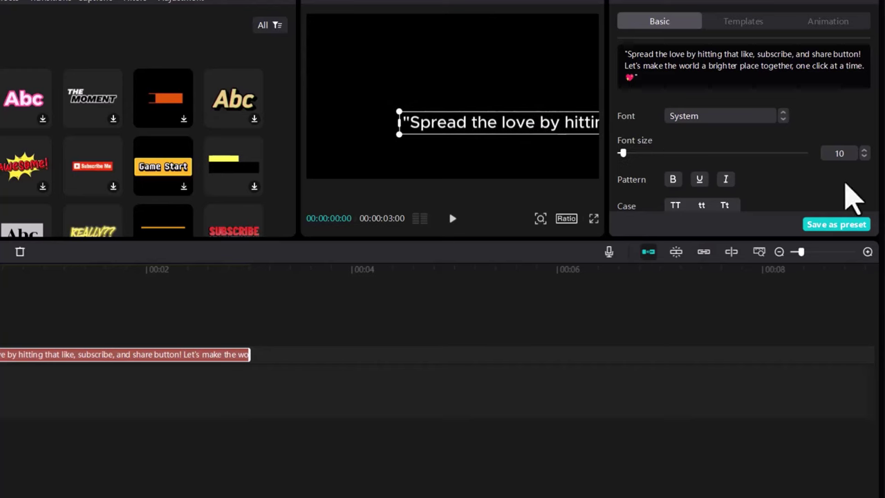
pyautogui.click(864, 155)
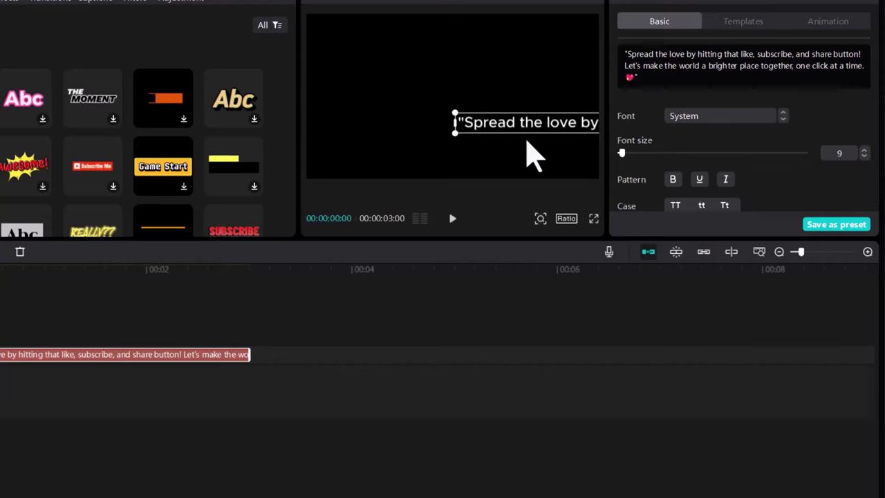
pyautogui.moveTo(515, 134); pyautogui.dragTo(292, 173)
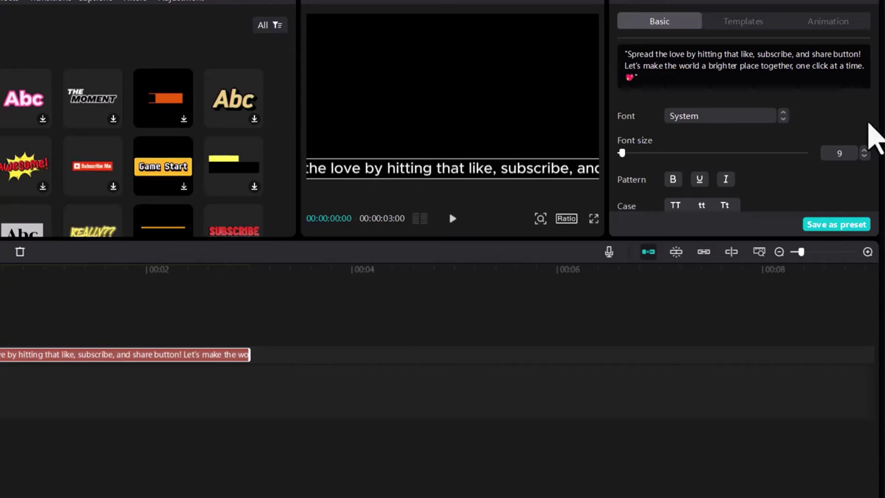
# Move the message just past the frame's right edge to about X 8272, Y -945 and add a Transform keyframe at 00:00:00:00.
pyautogui.moveTo(877, 76); pyautogui.dragTo(882, 143)
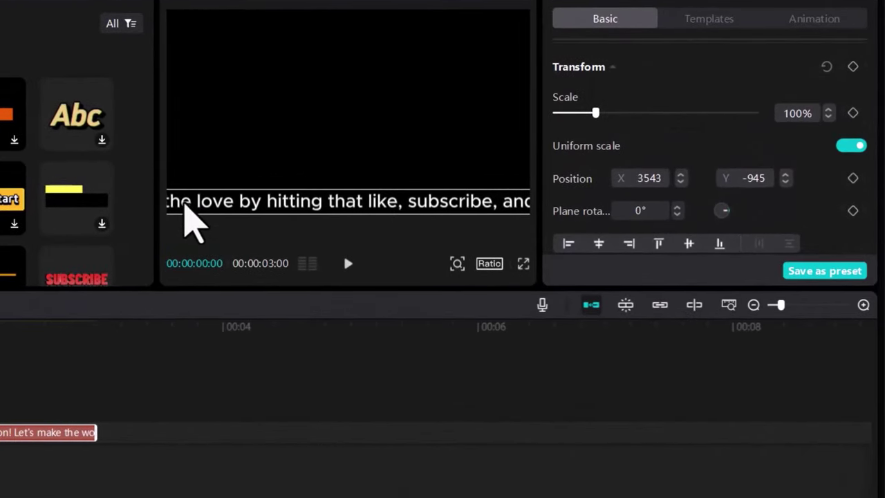
pyautogui.moveTo(185, 204); pyautogui.dragTo(625, 206)
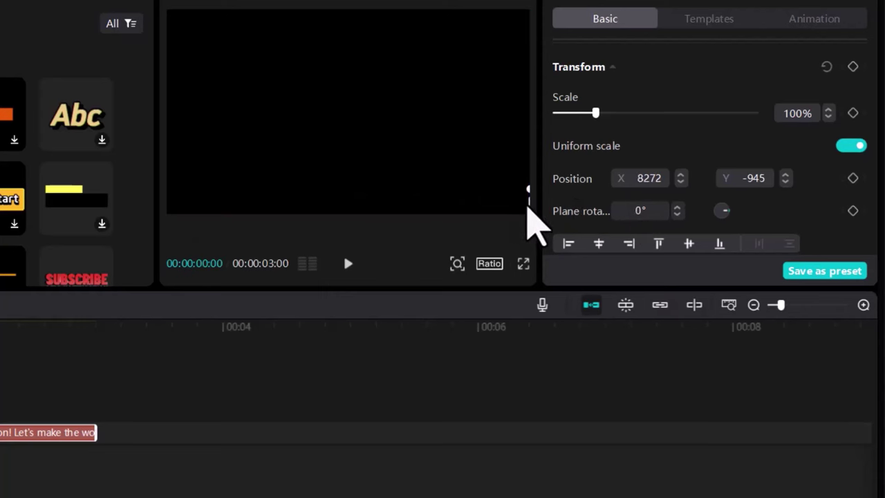
pyautogui.click(457, 263)
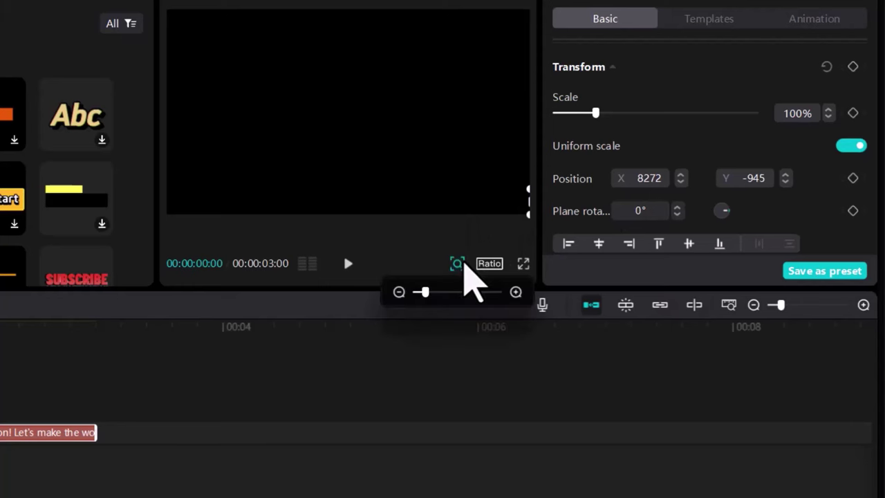
pyautogui.click(399, 292)
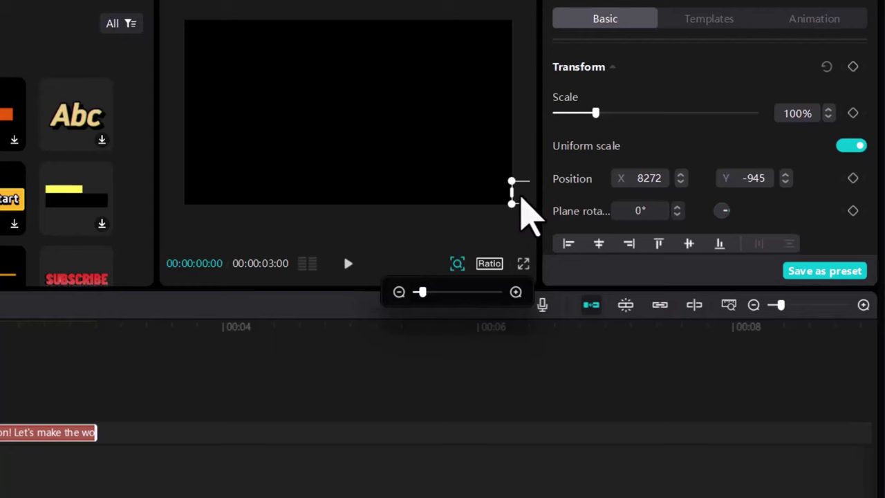
pyautogui.click(853, 67)
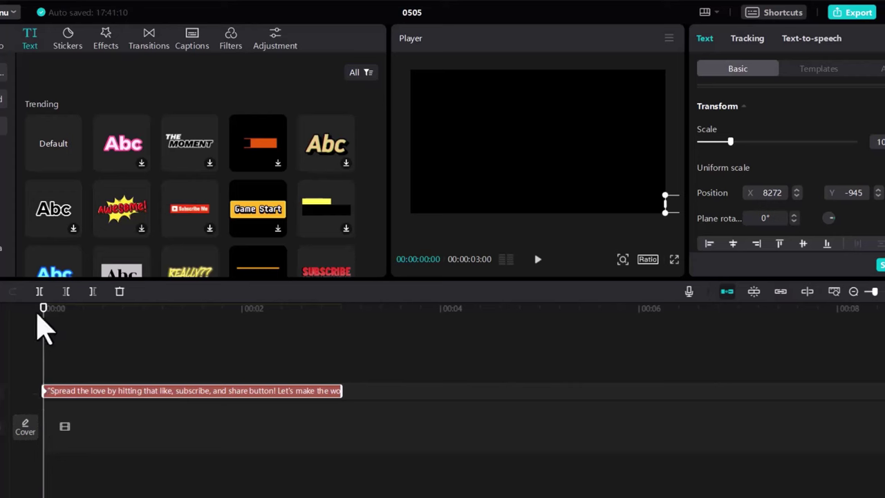
# At 00:00:02:28, move the message horizontally until it is fully past the frame's left edge, creating the ending position keyframe.
pyautogui.moveTo(42, 320); pyautogui.dragTo(335, 358)
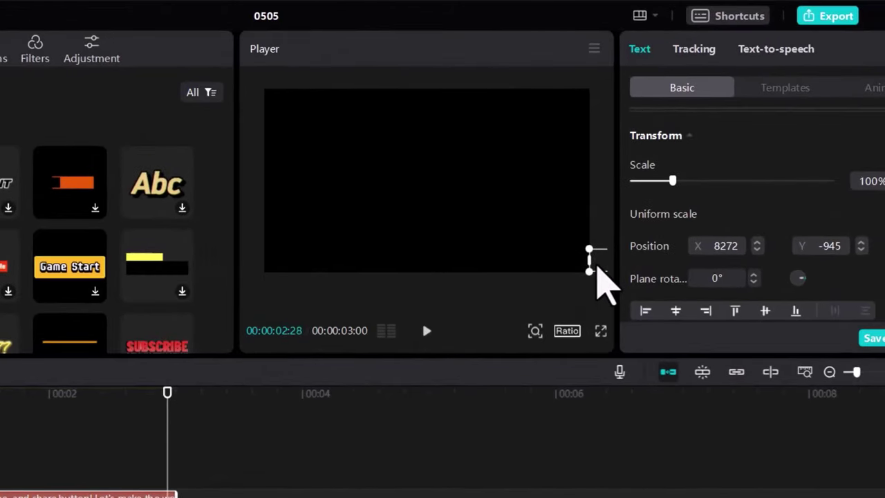
pyautogui.moveTo(597, 268); pyautogui.dragTo(293, 268)
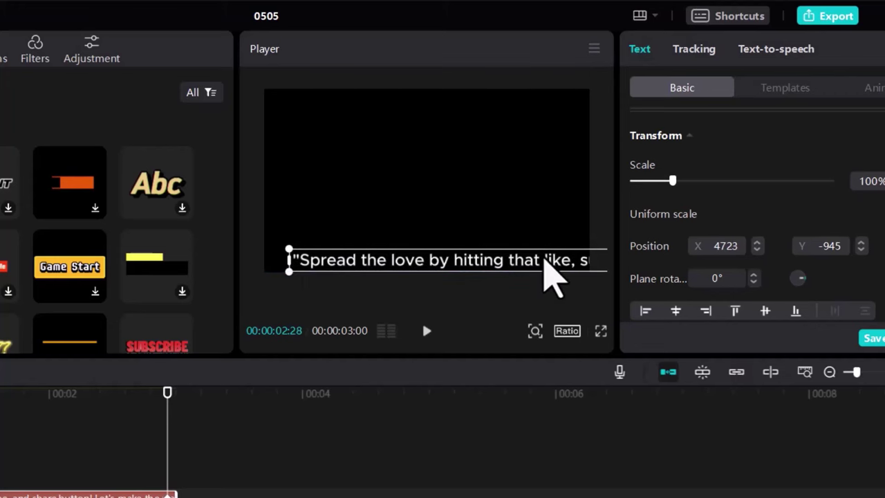
pyautogui.moveTo(557, 276); pyautogui.dragTo(320, 261)
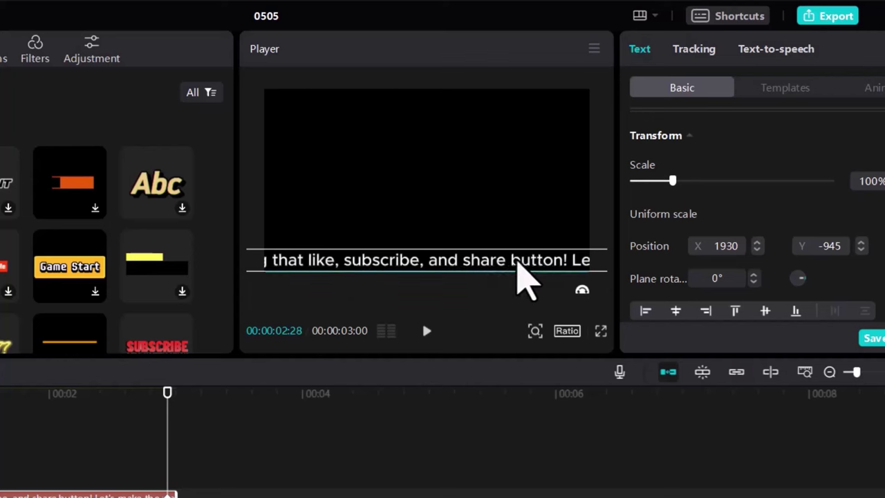
pyautogui.moveTo(517, 262); pyautogui.dragTo(359, 263)
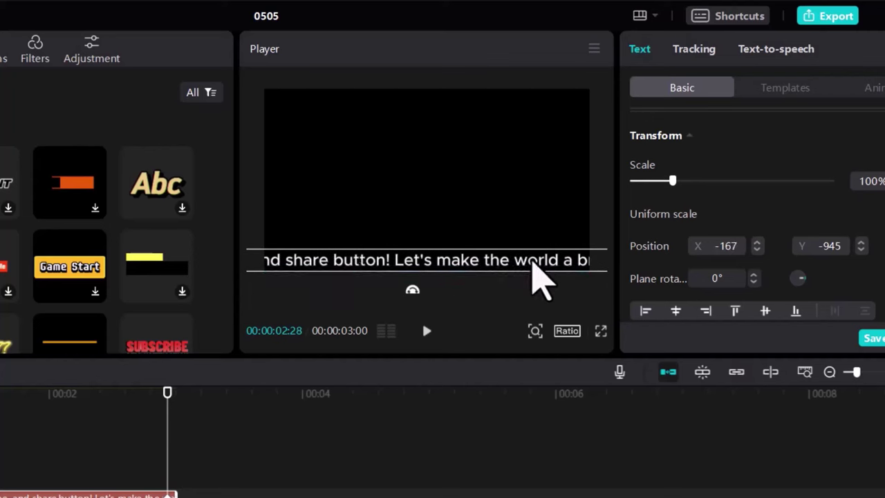
pyautogui.moveTo(529, 260); pyautogui.dragTo(361, 269)
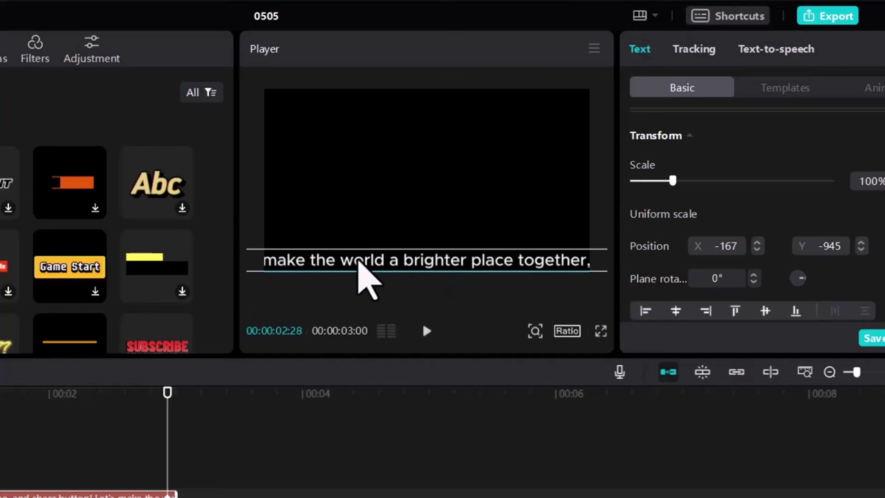
pyautogui.moveTo(539, 262); pyautogui.dragTo(408, 267)
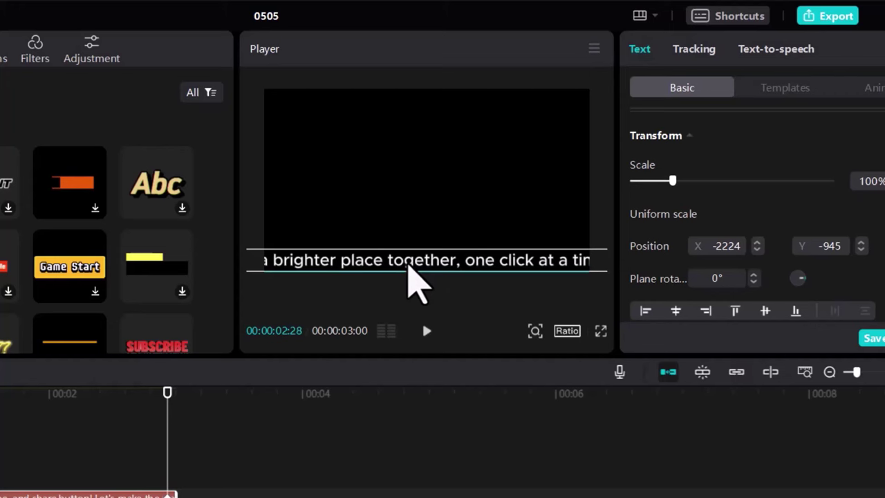
pyautogui.moveTo(528, 262); pyautogui.dragTo(278, 257)
pyautogui.moveTo(348, 265); pyautogui.dragTo(242, 266)
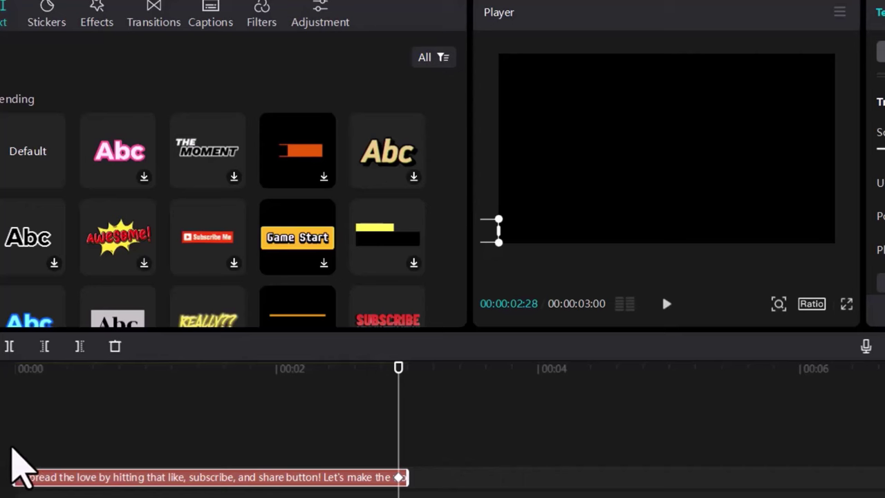
# Play the ticker message animation from 00:00:00:00 to check its speed.
pyautogui.click(19, 446)
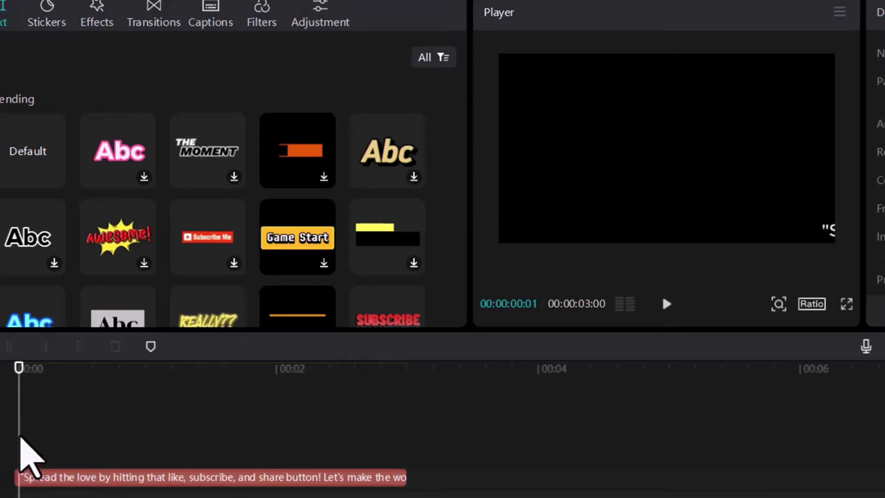
pyautogui.moveTo(19, 385); pyautogui.dragTo(14, 385)
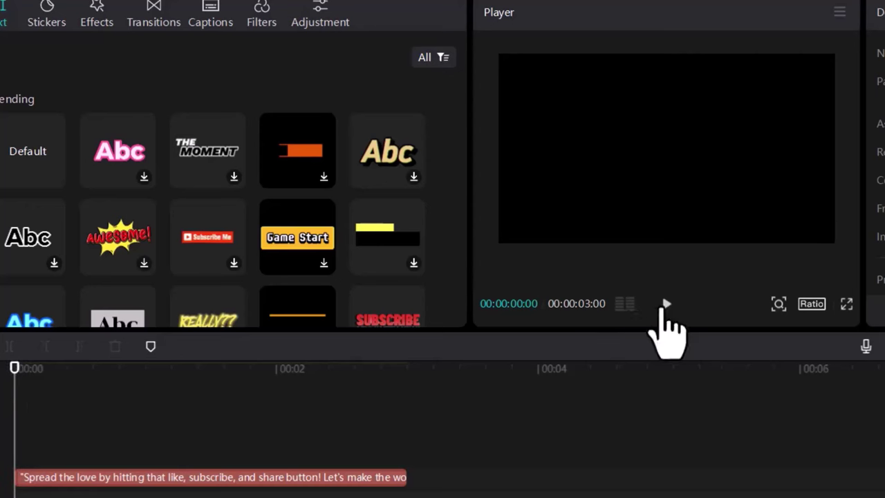
pyautogui.click(666, 304)
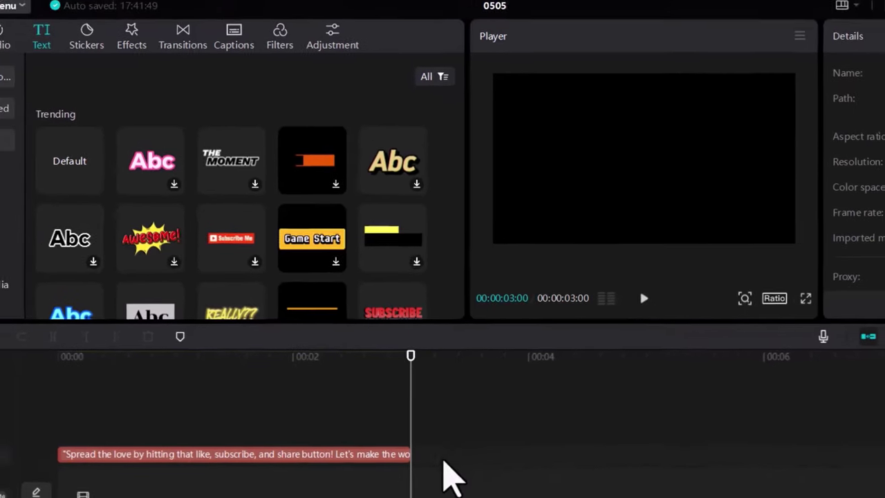
# Lengthen the ticker text clip to 00:00:13:10 and move its ending position keyframe out near the clip's new end.
pyautogui.click(403, 456)
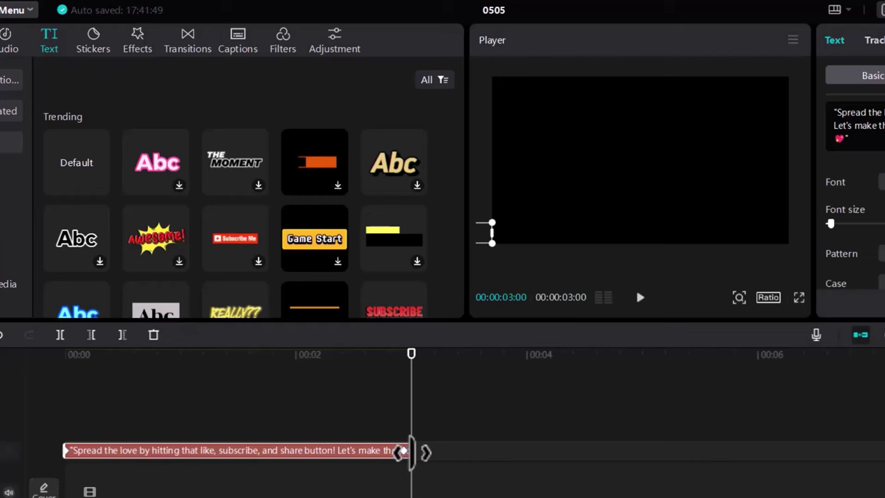
pyautogui.moveTo(410, 450); pyautogui.dragTo(878, 450)
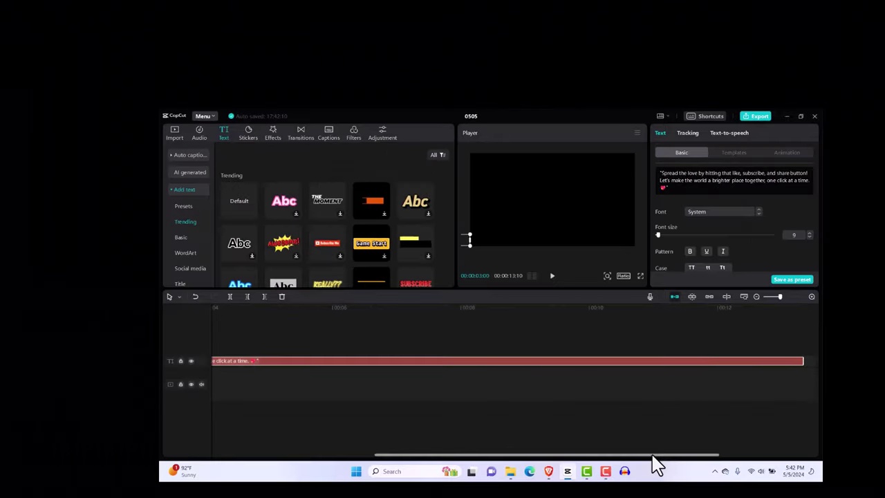
pyautogui.moveTo(652, 456); pyautogui.dragTo(556, 457)
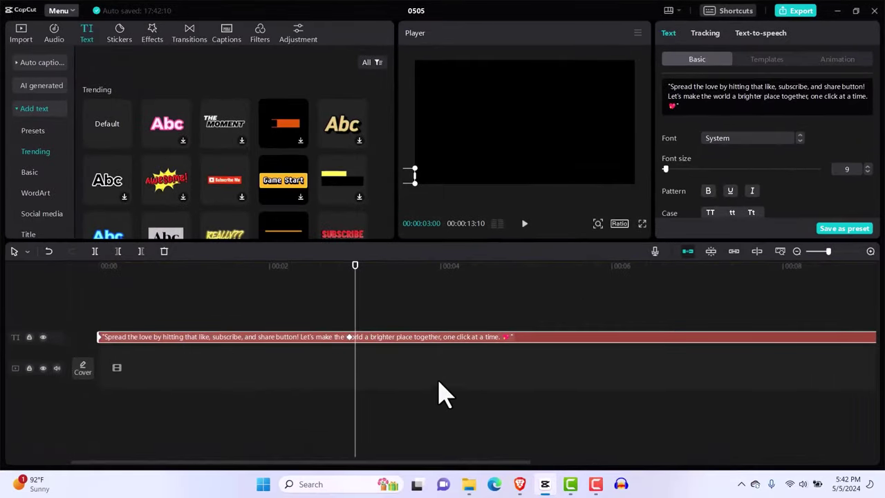
pyautogui.click(349, 345)
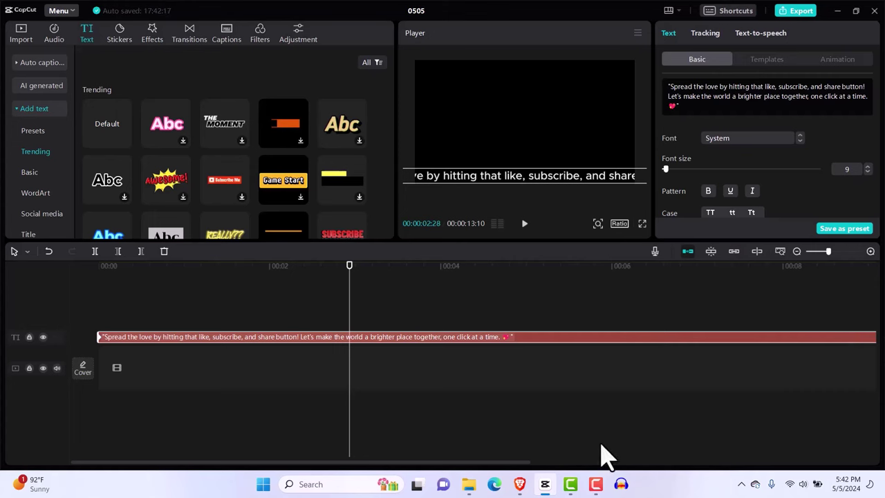
pyautogui.moveTo(523, 461); pyautogui.dragTo(793, 449)
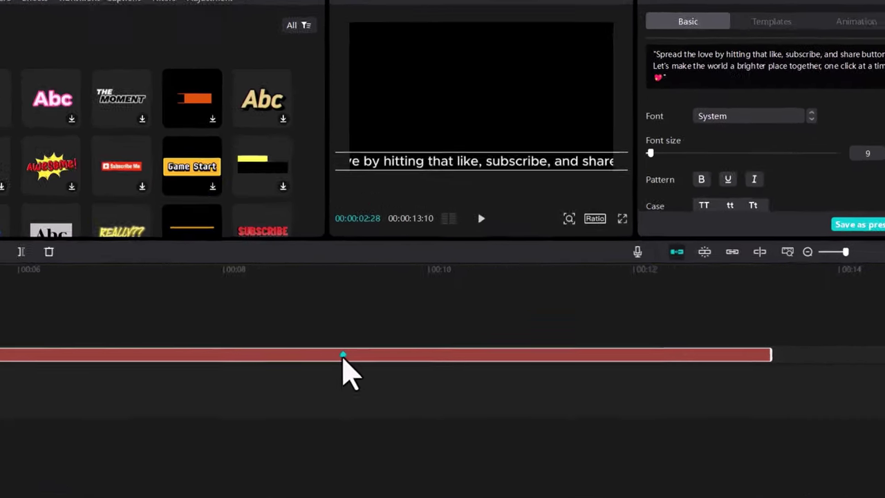
pyautogui.click(409, 339)
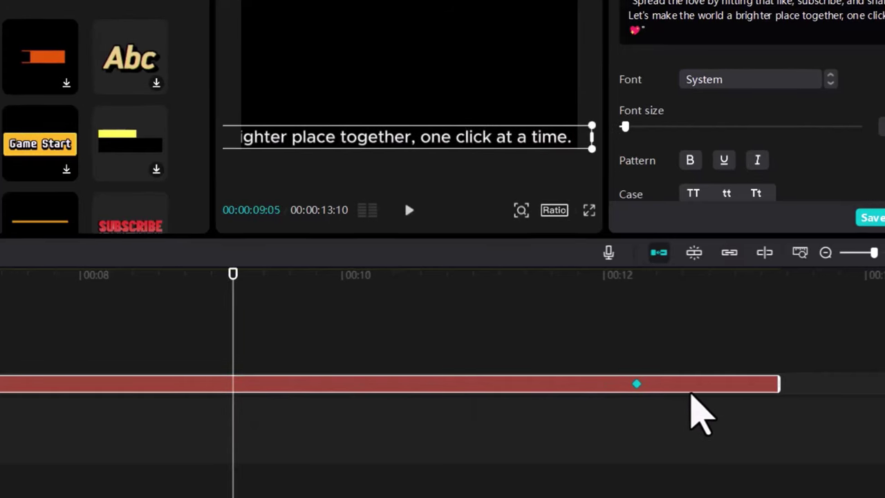
# Extend the ticker text clip to 00:00:17:22 and move its ending position keyframe to the very end of the clip.
pyautogui.moveTo(691, 396); pyautogui.dragTo(883, 408)
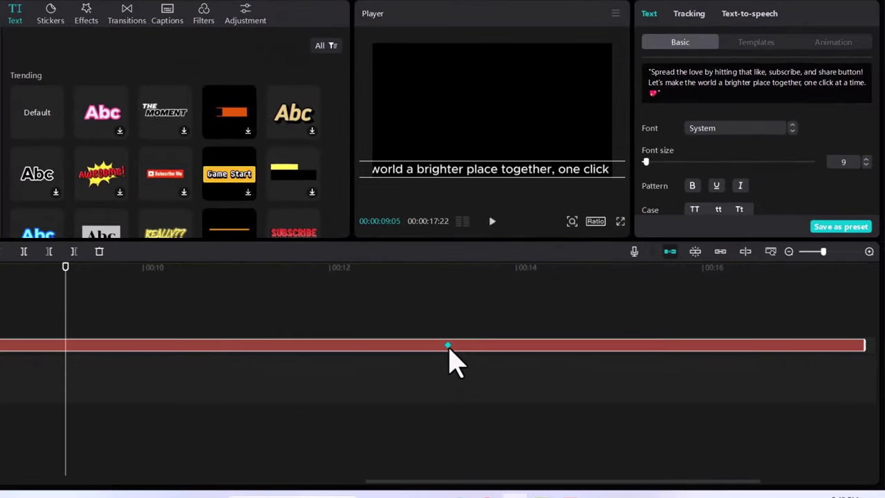
pyautogui.moveTo(448, 346); pyautogui.dragTo(859, 346)
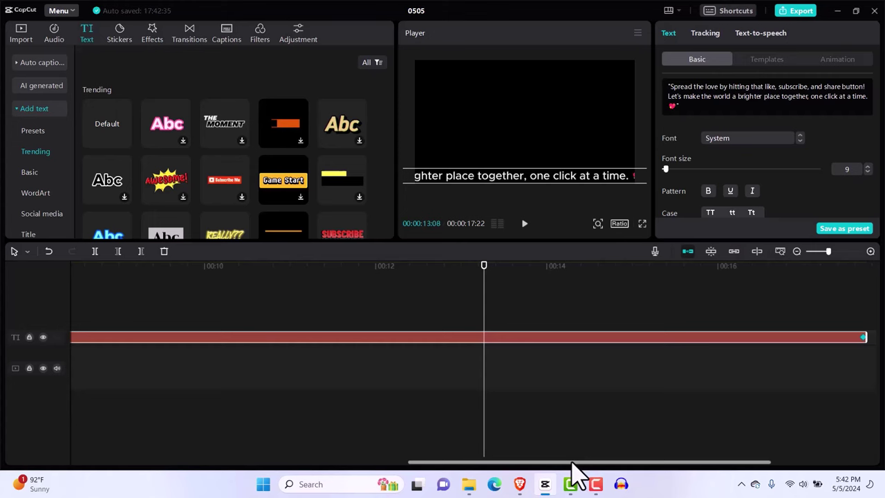
# Return to the start of the timeline and play the slowed-down ticker message.
pyautogui.moveTo(573, 463); pyautogui.dragTo(161, 456)
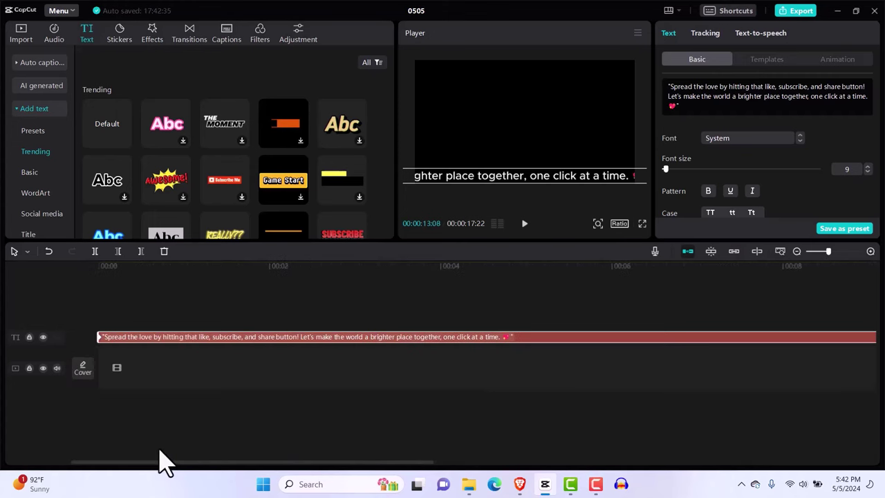
pyautogui.click(100, 330)
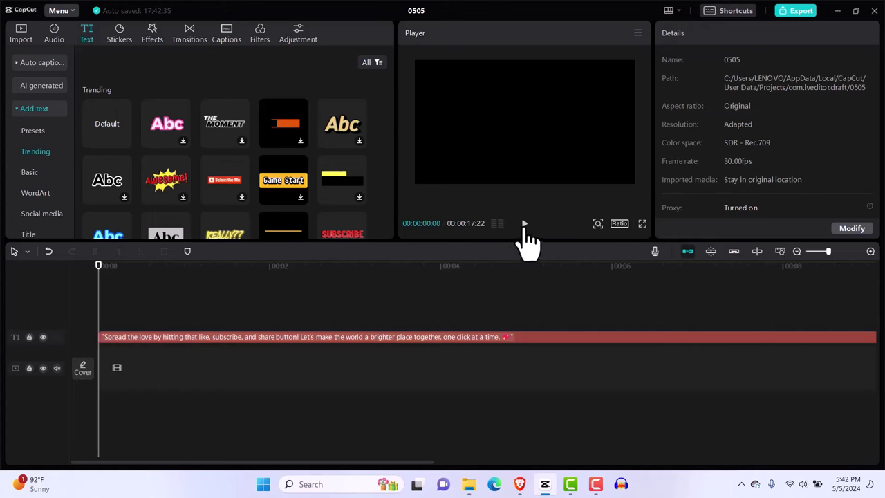
pyautogui.click(523, 224)
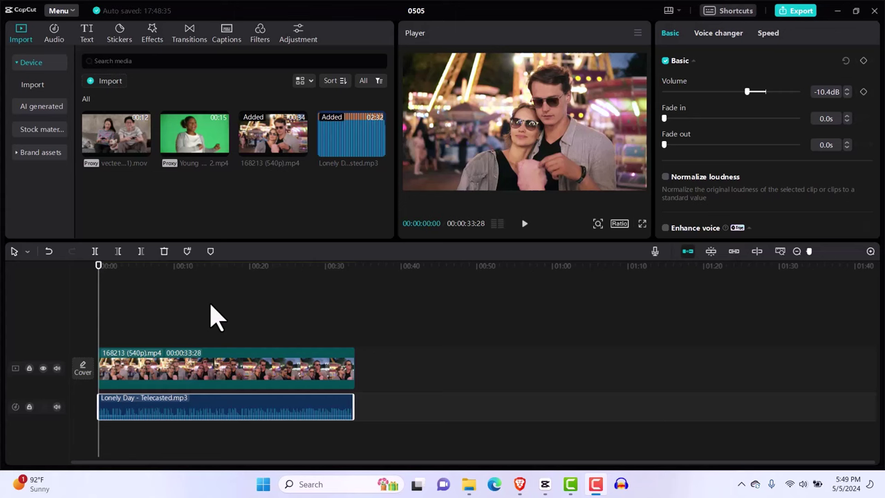
# Lower the Lonely Day music clip's volume to -25.5 dB and preview the first couple of seconds.
pyautogui.moveTo(105, 419)
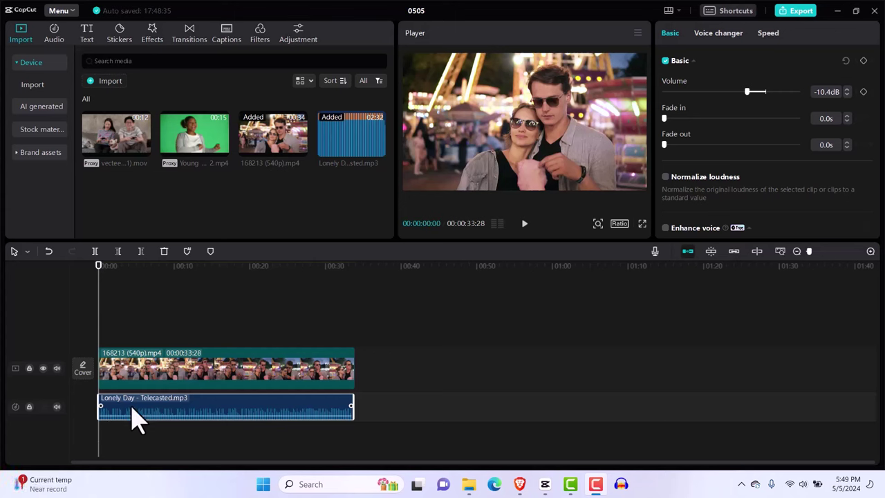
pyautogui.moveTo(138, 413); pyautogui.dragTo(139, 414)
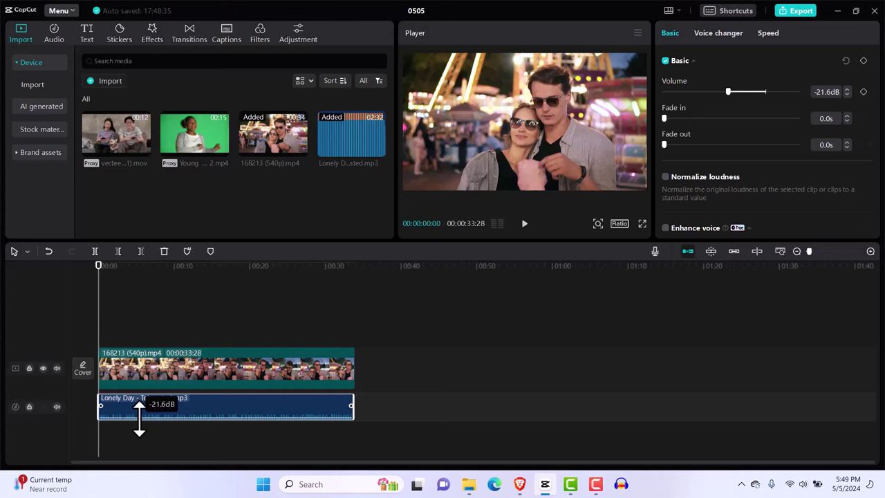
pyautogui.moveTo(138, 413); pyautogui.dragTo(139, 412)
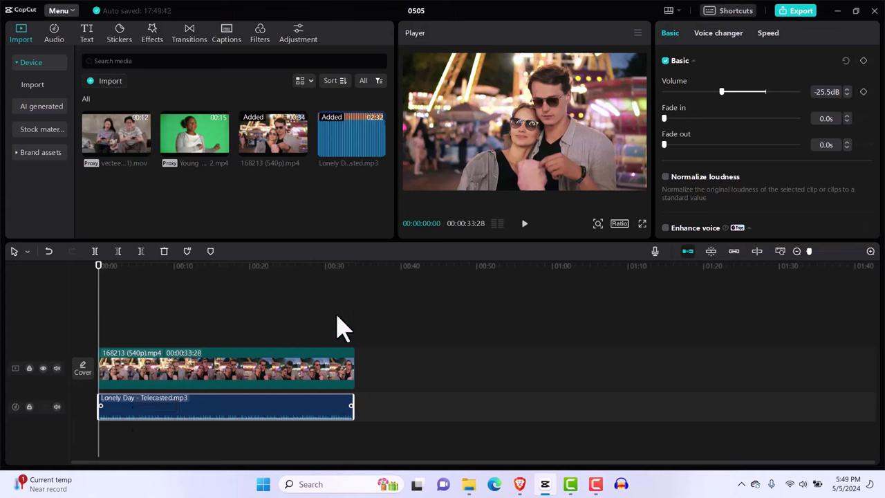
pyautogui.click(524, 224)
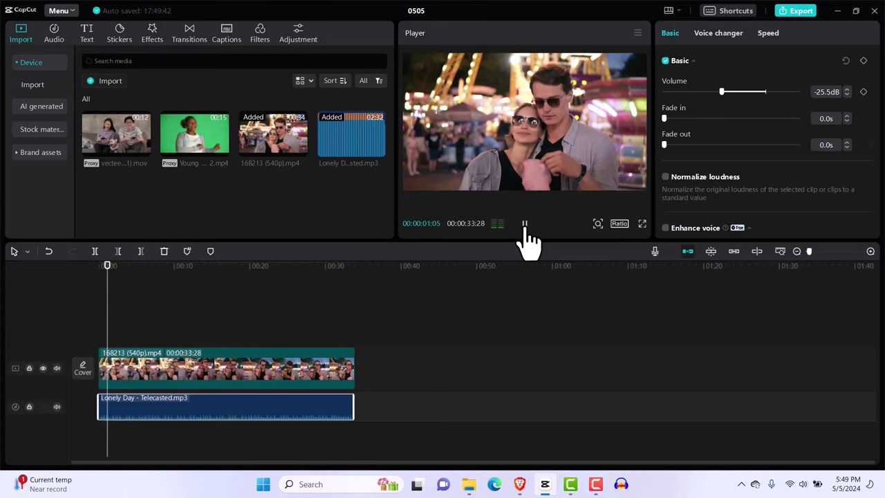
pyautogui.click(524, 223)
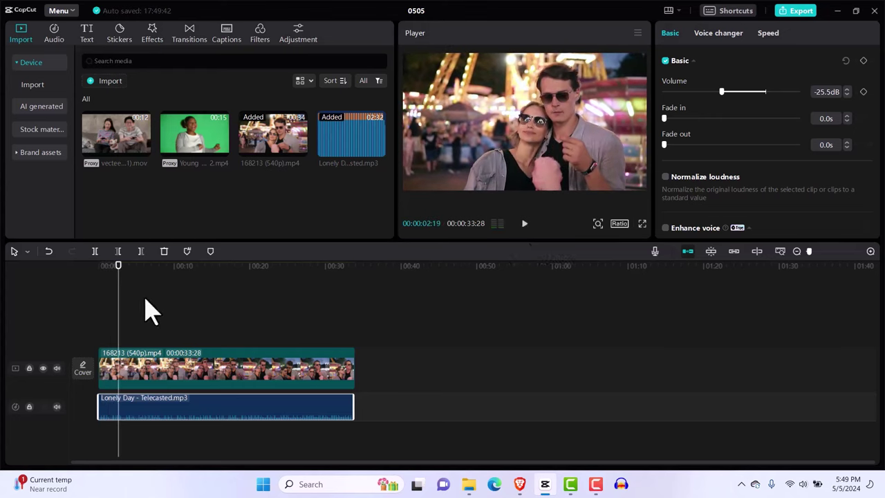
# Add a volume keyframe to the music clip at 00:00:00:00 and raise the volume to -15.4 dB at 00:00:02:26.
pyautogui.moveTo(118, 275); pyautogui.dragTo(96, 282)
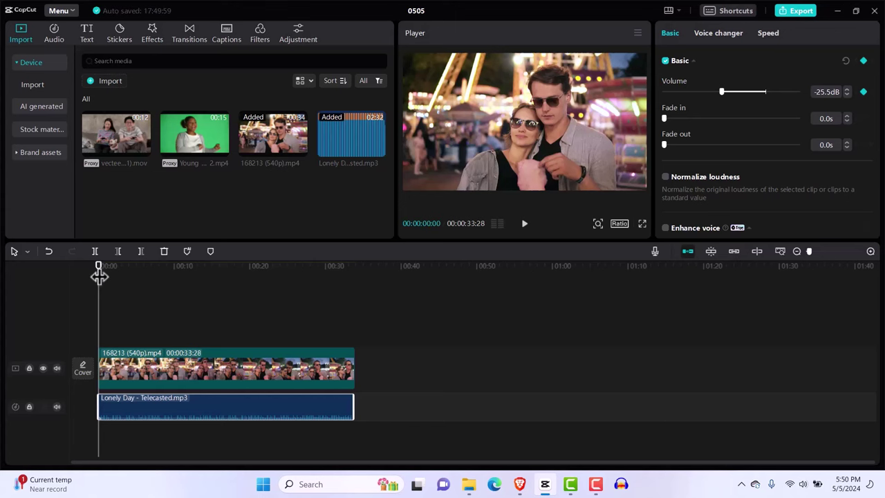
pyautogui.moveTo(99, 276); pyautogui.dragTo(119, 283)
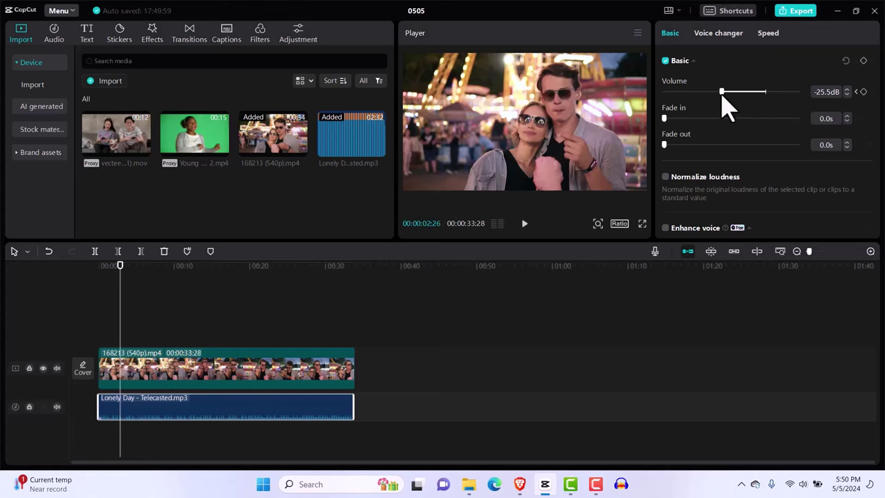
pyautogui.moveTo(726, 95); pyautogui.dragTo(742, 112)
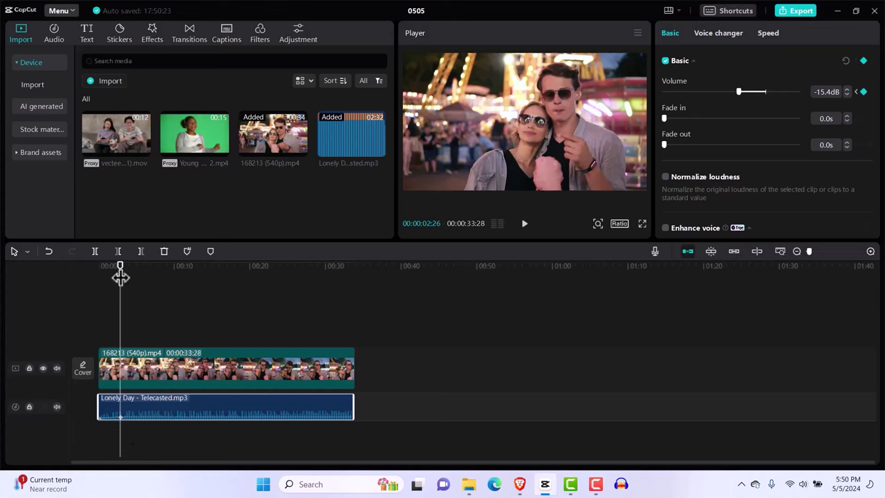
# Create music volume keyframes of -6.8 dB at 00:00:07:03 and -20.1 dB at 00:00:11:07.
pyautogui.moveTo(121, 276); pyautogui.dragTo(152, 287)
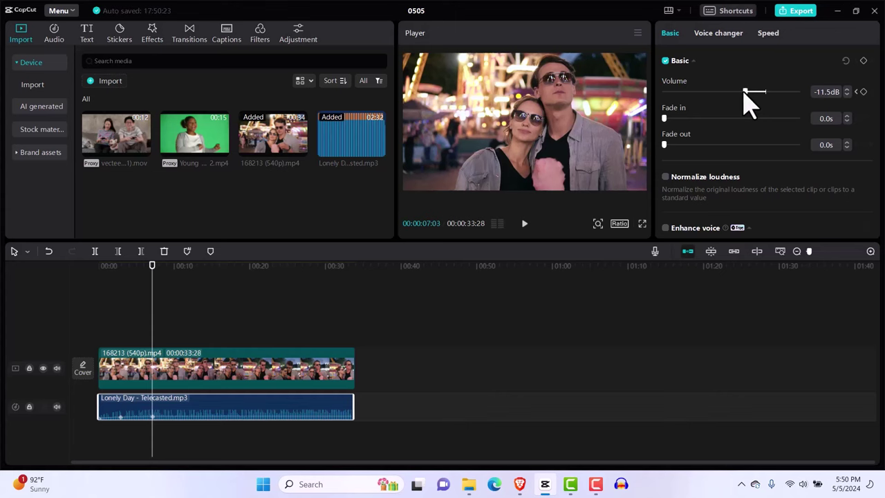
pyautogui.moveTo(743, 92); pyautogui.dragTo(760, 104)
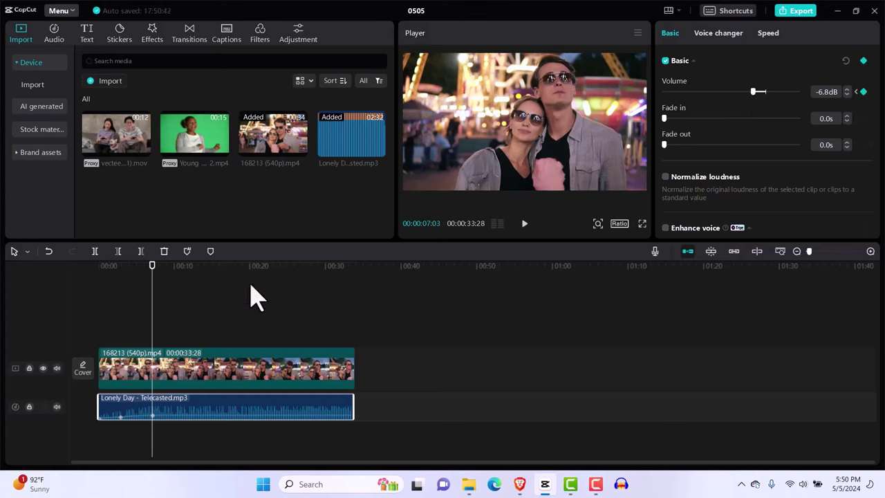
pyautogui.moveTo(152, 274); pyautogui.dragTo(183, 284)
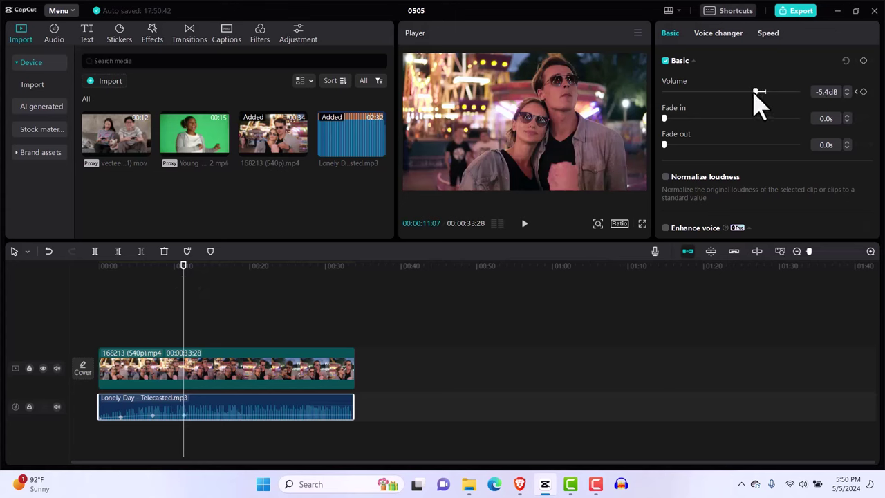
pyautogui.moveTo(753, 91); pyautogui.dragTo(730, 92)
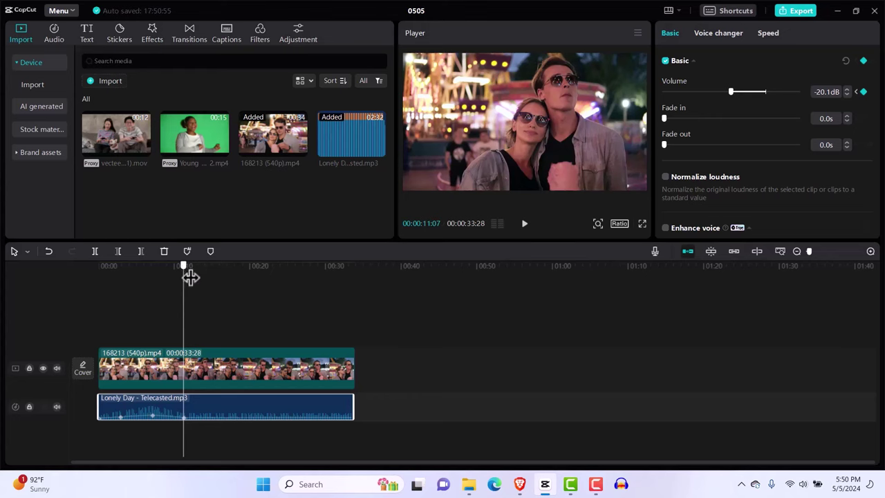
# Create a music volume keyframe of -11.5 dB at 00:00:16:03 and return the playhead to the start.
pyautogui.moveTo(190, 277); pyautogui.dragTo(220, 284)
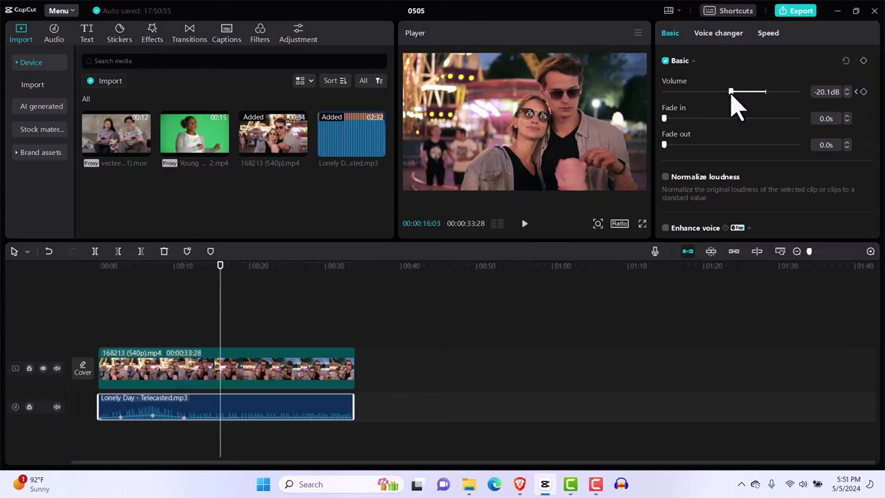
pyautogui.moveTo(730, 92); pyautogui.dragTo(744, 92)
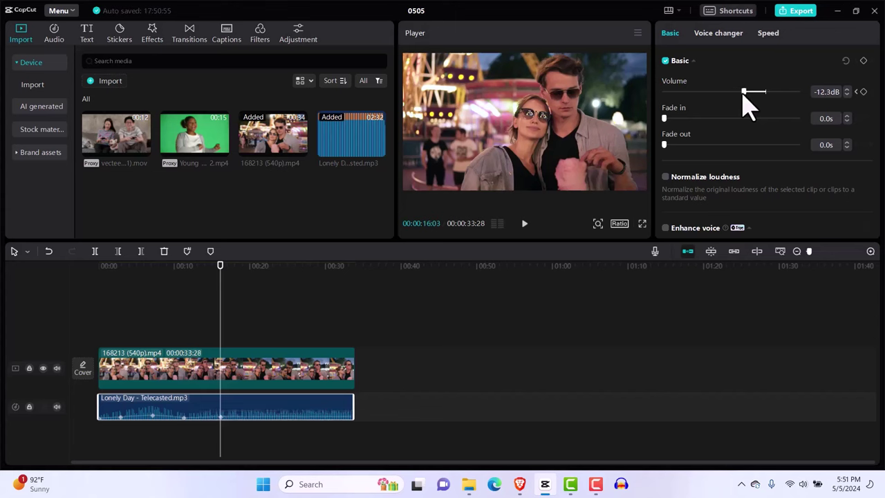
pyautogui.click(863, 91)
pyautogui.moveTo(219, 271); pyautogui.dragTo(127, 273)
pyautogui.press('Home')
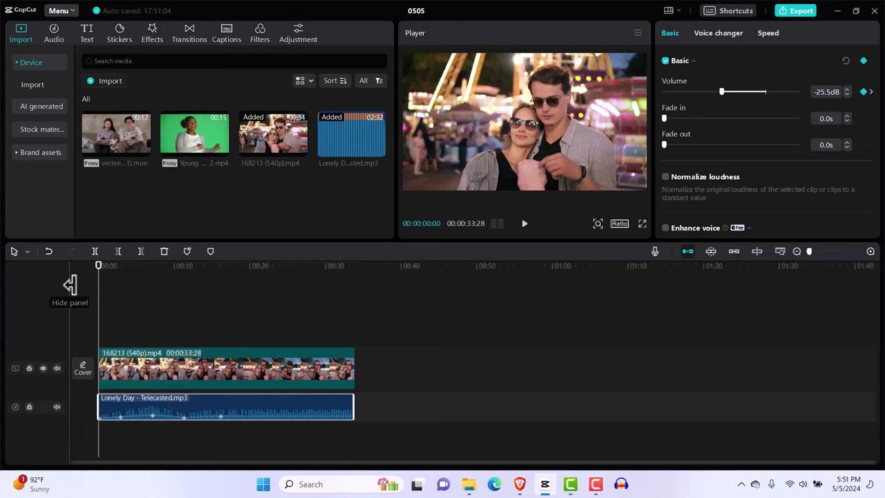
# Set the music volume to -57.3 dB at 00:00:20:11 and to -24.5 dB at 00:00:26:05, creating keyframes at both times.
pyautogui.moveTo(99, 271); pyautogui.dragTo(253, 292)
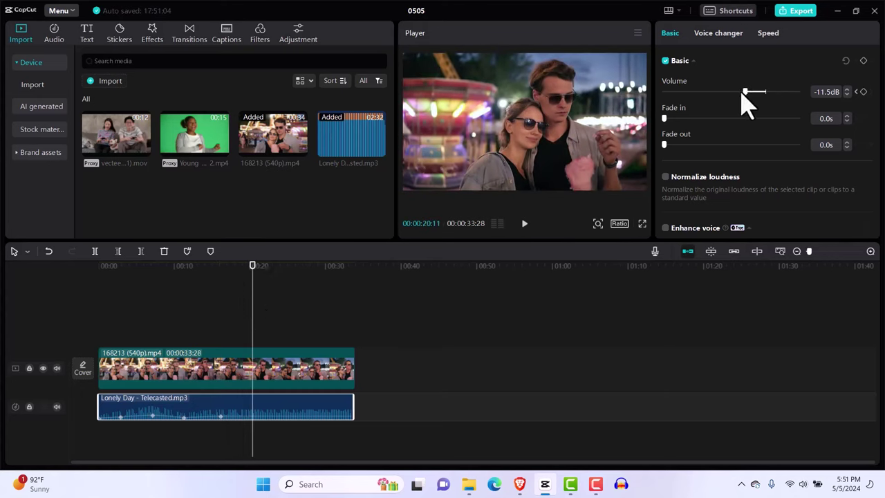
pyautogui.moveTo(744, 90); pyautogui.dragTo(667, 103)
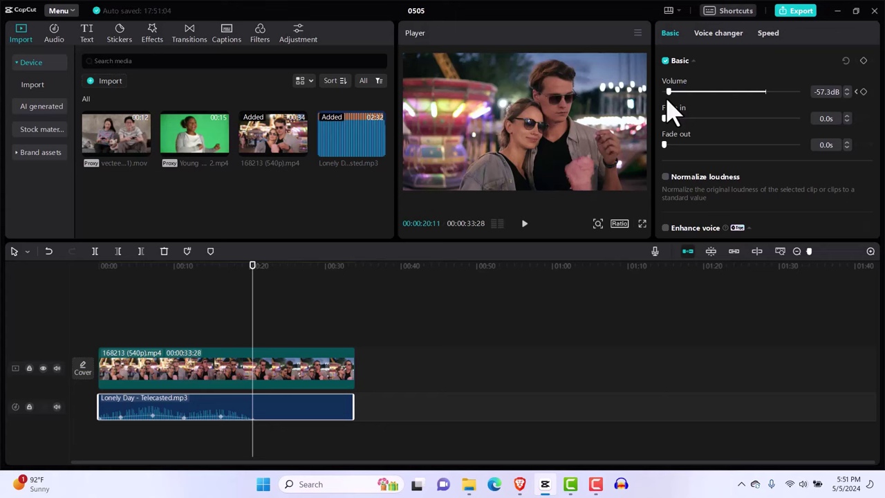
pyautogui.click(254, 274)
pyautogui.moveTo(274, 280); pyautogui.dragTo(296, 287)
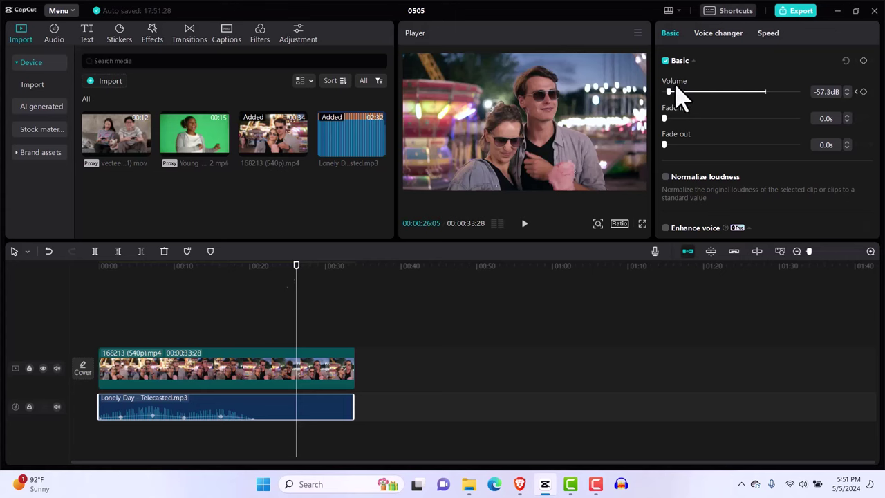
pyautogui.moveTo(672, 91); pyautogui.dragTo(725, 91)
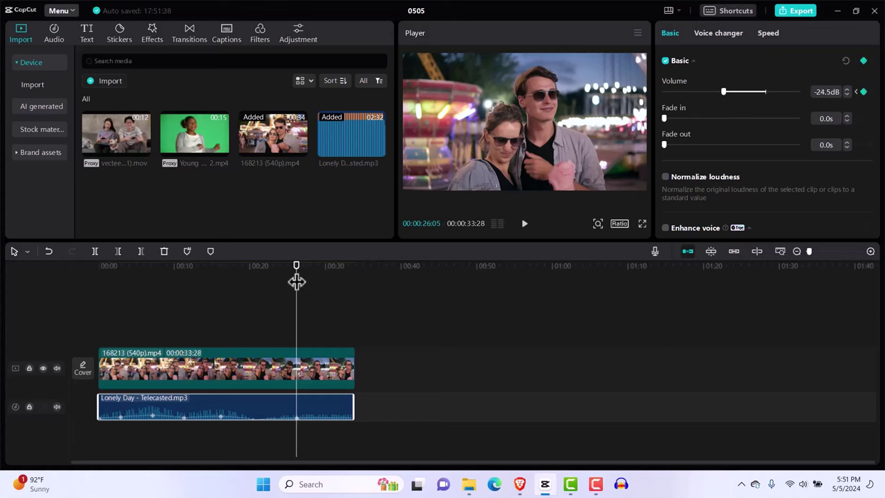
# Keyframe the music clip's volume at -15.1 dB at 29:23, -22.3 dB at 32:07 and about -25.3 dB at 33:03, and play it from the start.
pyautogui.moveTo(296, 279); pyautogui.dragTo(324, 273)
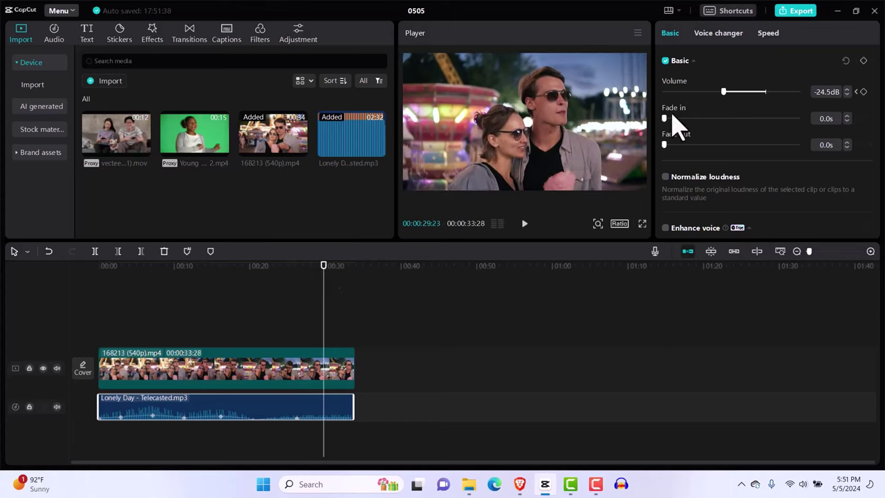
pyautogui.moveTo(726, 92); pyautogui.dragTo(738, 91)
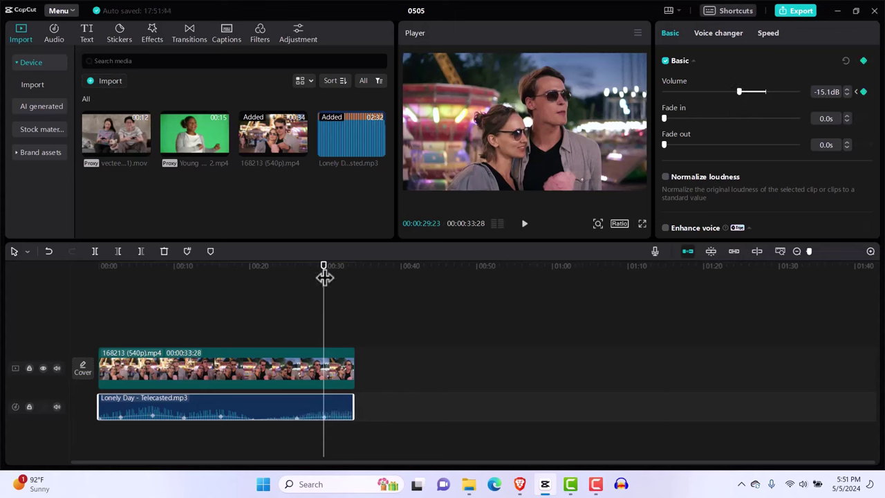
pyautogui.moveTo(325, 278); pyautogui.dragTo(342, 279)
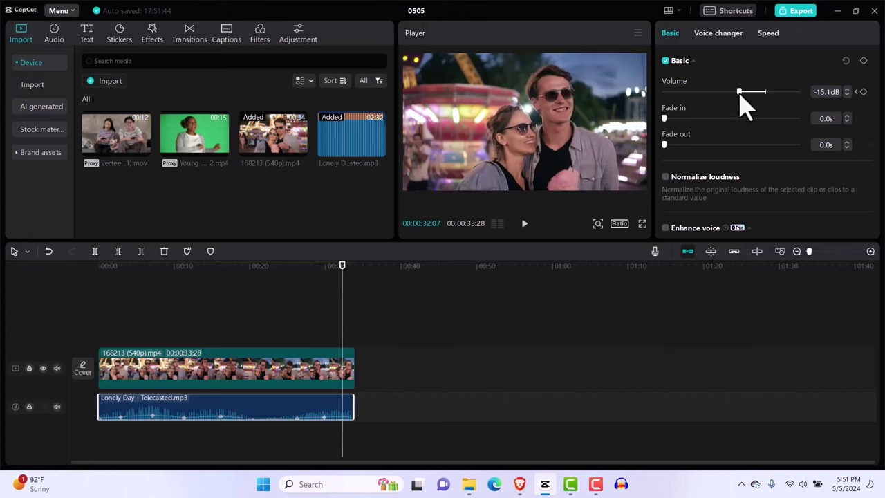
pyautogui.moveTo(741, 93); pyautogui.dragTo(728, 93)
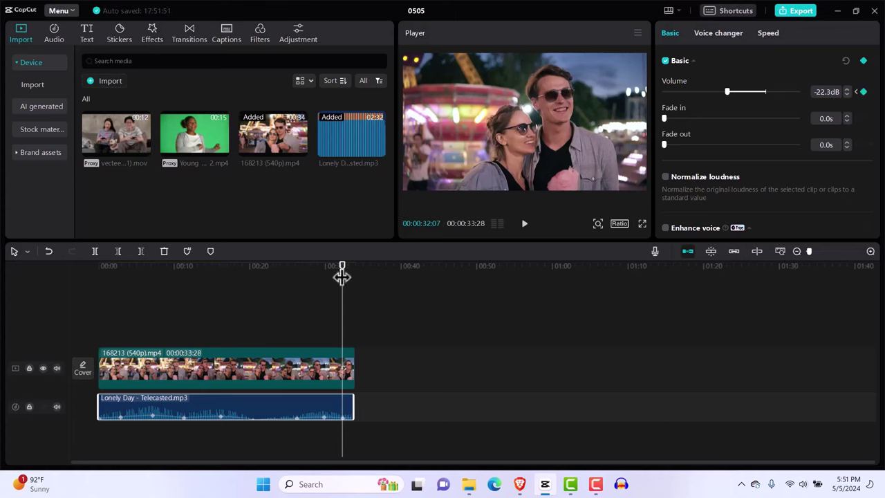
pyautogui.moveTo(341, 276); pyautogui.dragTo(348, 278)
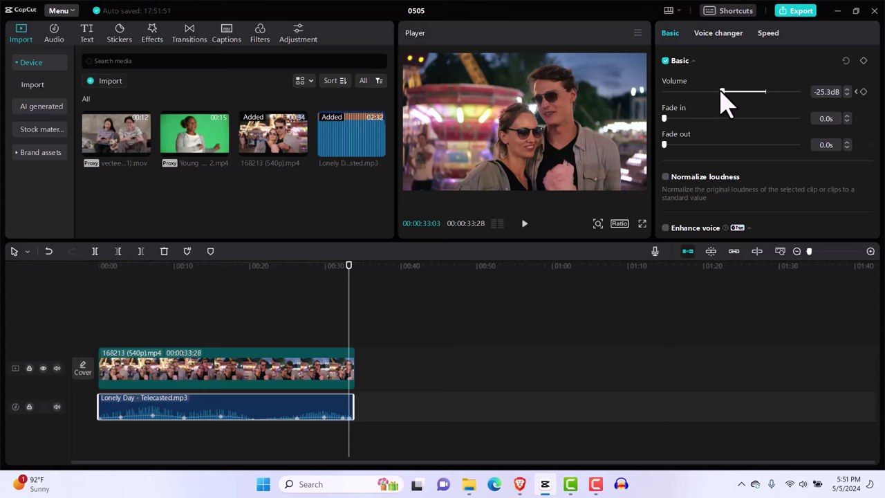
pyautogui.moveTo(349, 276); pyautogui.dragTo(78, 321)
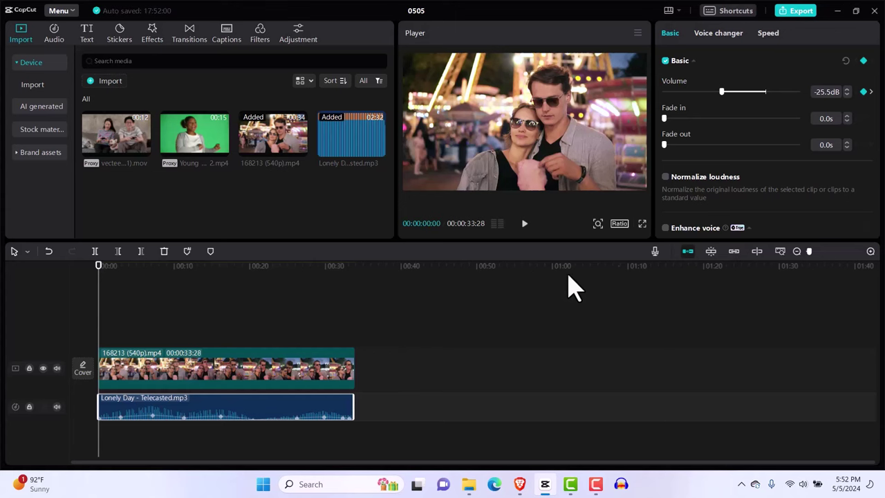
pyautogui.click(524, 226)
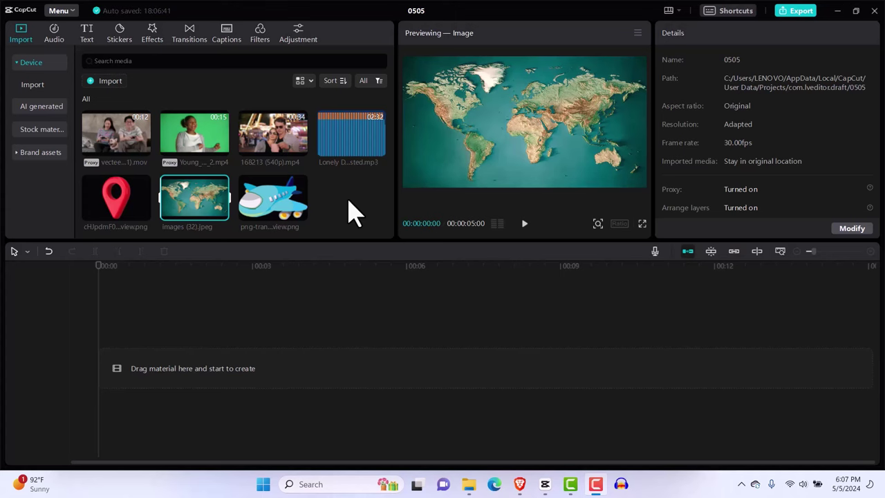
# Add the world map image to the timeline and overlay the red pin image on a track above it, trimmed to the map's end.
pyautogui.click(222, 215)
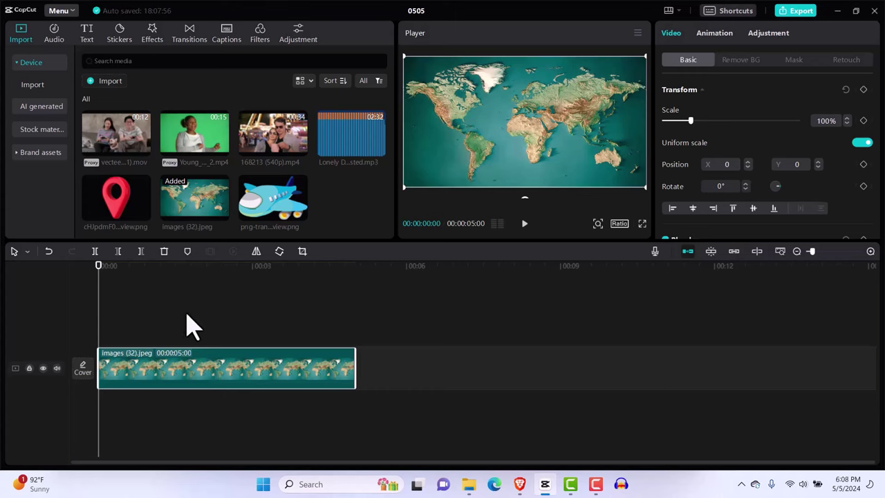
pyautogui.moveTo(108, 216)
pyautogui.click(287, 200)
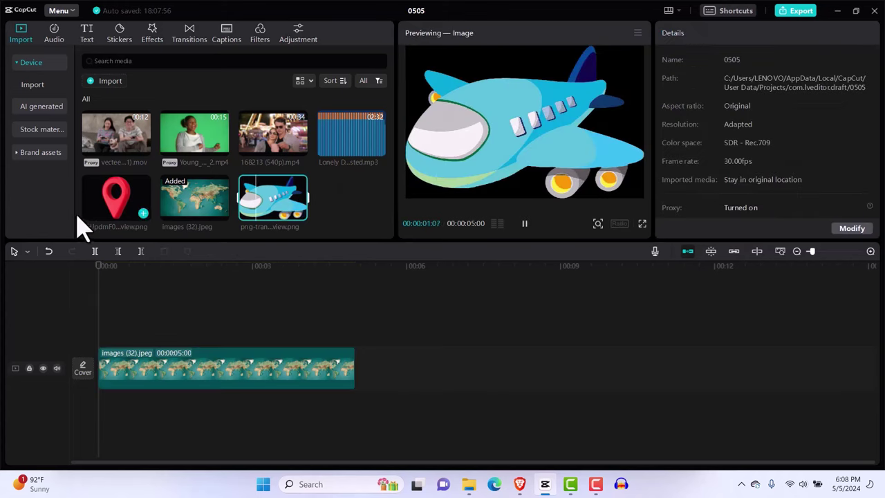
pyautogui.click(143, 214)
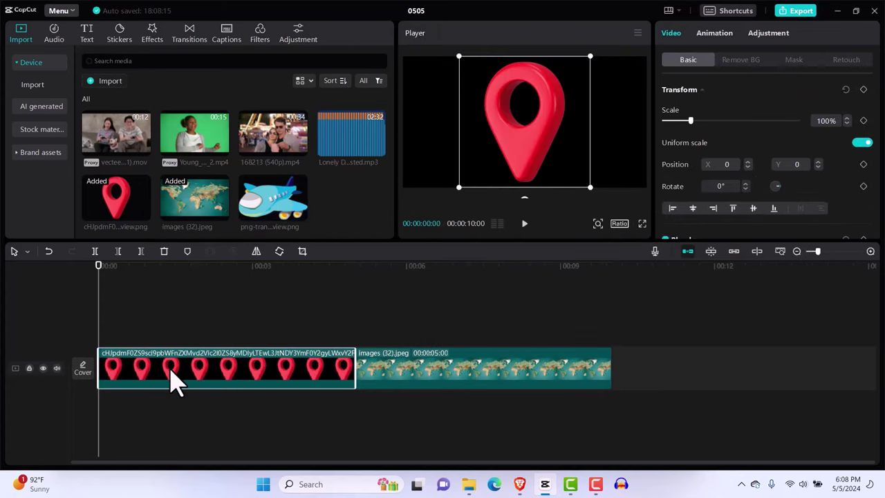
pyautogui.moveTo(172, 380); pyautogui.dragTo(172, 333)
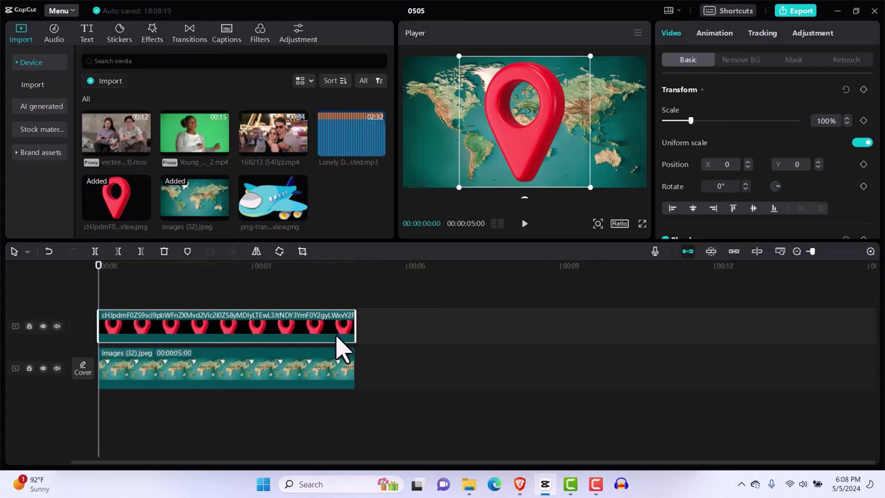
pyautogui.moveTo(356, 334); pyautogui.dragTo(351, 333)
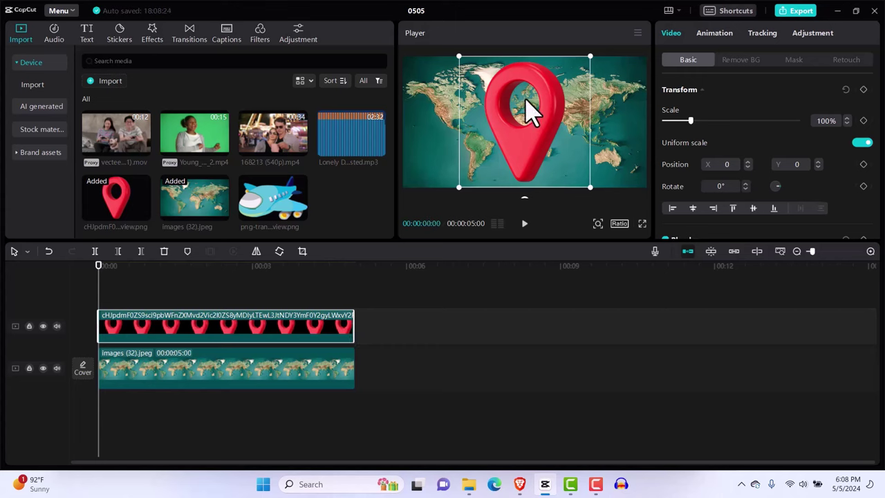
# Scale the red pin down to 12% and place it over northern South America on the map.
pyautogui.moveTo(458, 56)
pyautogui.mouseDown()
pyautogui.moveTo(559, 116)
pyautogui.moveTo(549, 112)
pyautogui.mouseUp()
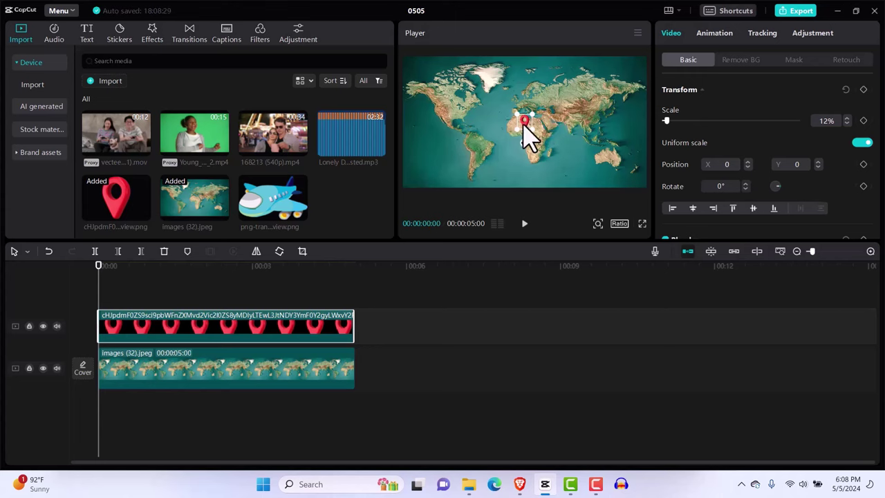
pyautogui.moveTo(523, 125); pyautogui.dragTo(523, 129)
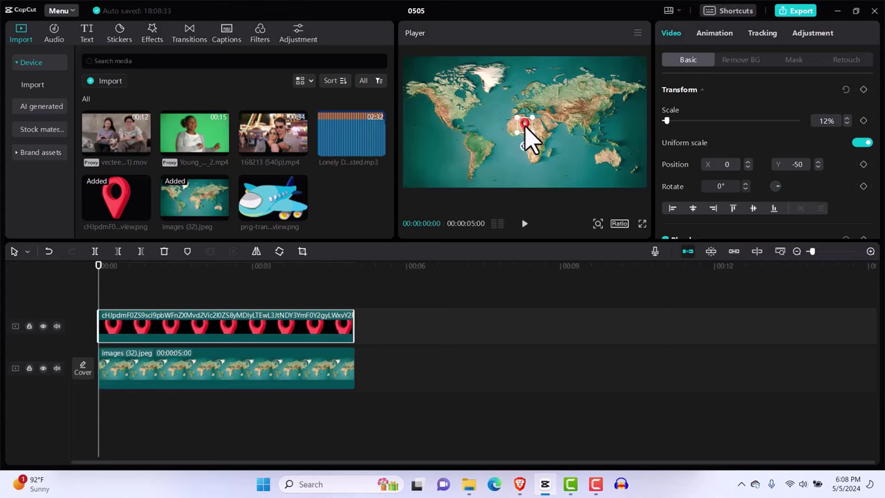
pyautogui.moveTo(524, 126); pyautogui.dragTo(478, 142)
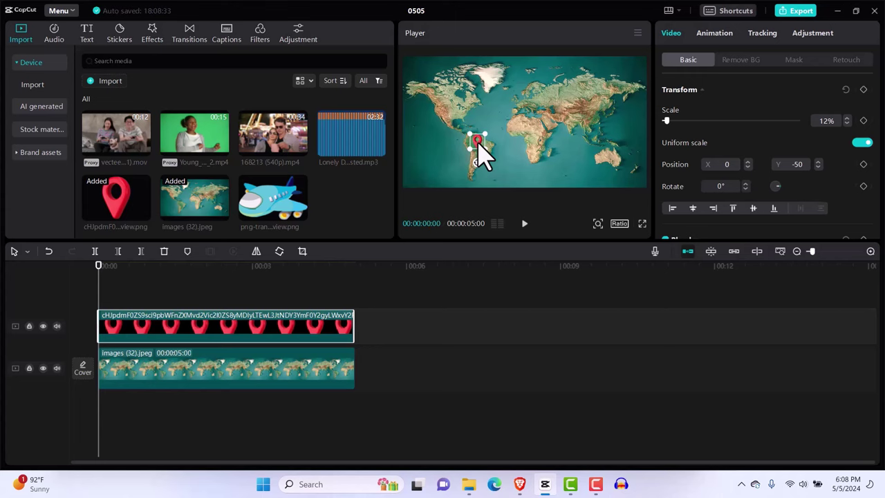
pyautogui.moveTo(478, 143); pyautogui.dragTo(478, 147)
# Keyframe the pin's transform at 0:00 with position X -744, Y -300, and move it over Africa to X 54, Y -86 at 2:09.
pyautogui.click(864, 89)
pyautogui.moveTo(480, 145); pyautogui.dragTo(494, 132)
pyautogui.moveTo(494, 133); pyautogui.dragTo(481, 145)
pyautogui.moveTo(99, 274); pyautogui.dragTo(218, 302)
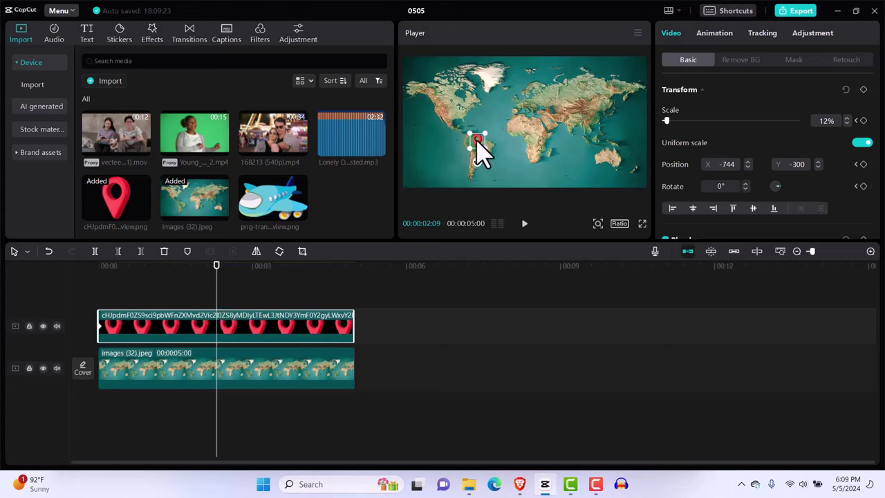
pyautogui.moveTo(477, 140); pyautogui.dragTo(527, 127)
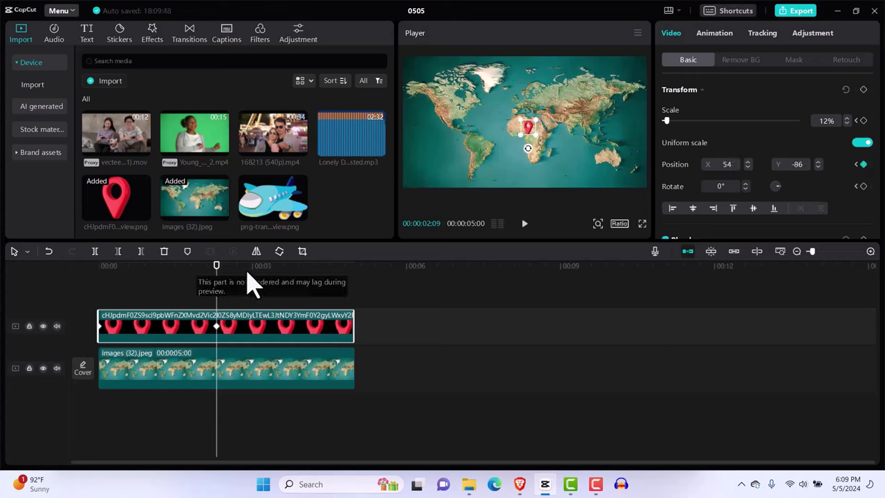
# Play the pin's movement across the map from the beginning of the timeline.
pyautogui.moveTo(217, 277); pyautogui.dragTo(90, 306)
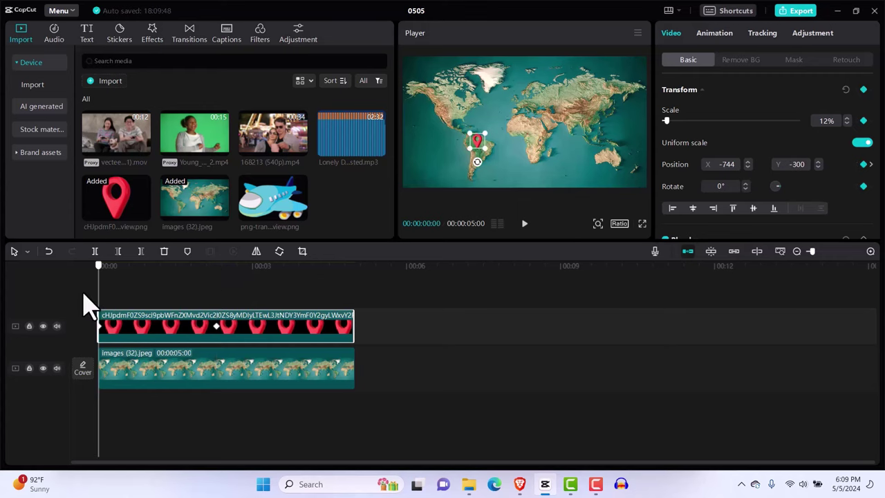
pyautogui.click(110, 301)
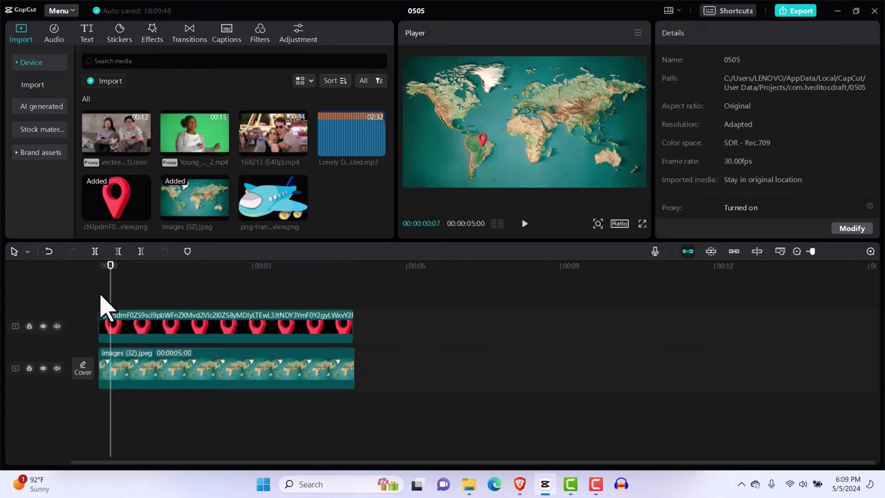
pyautogui.click(100, 304)
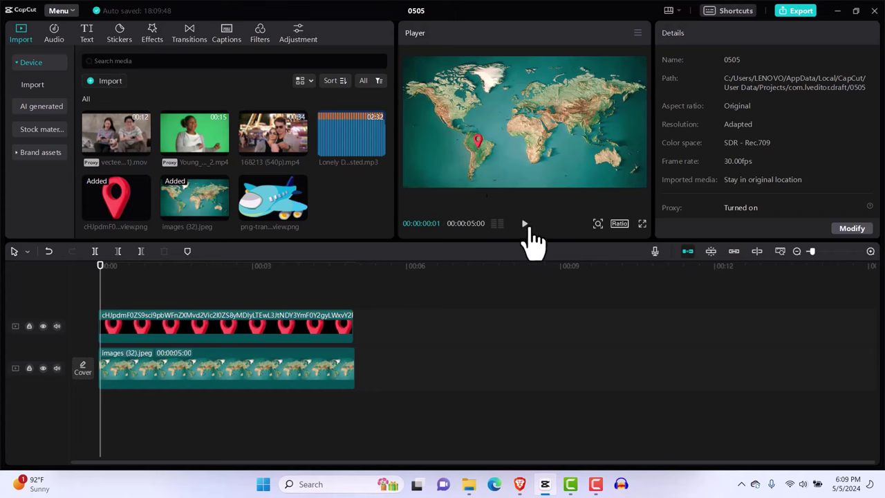
pyautogui.click(524, 223)
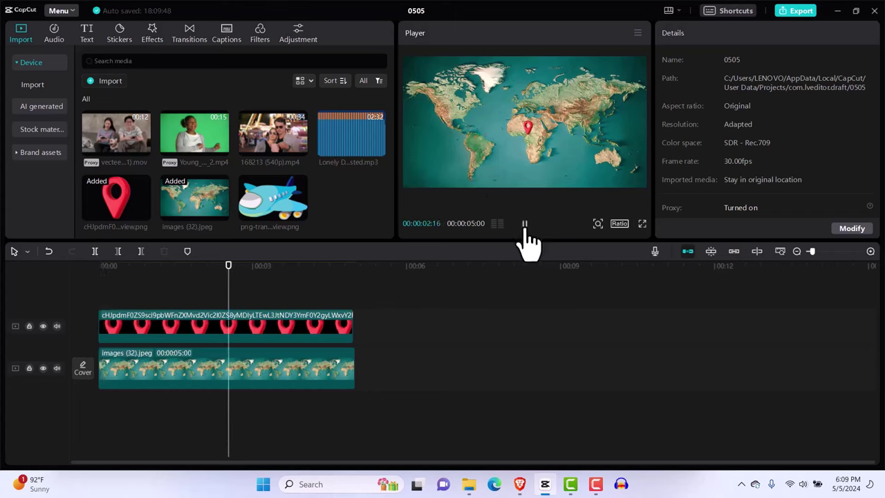
pyautogui.click(525, 223)
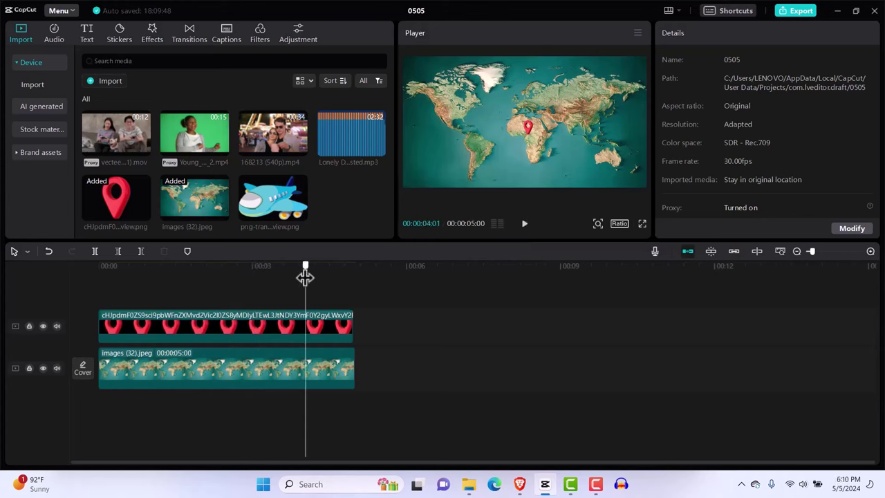
# Move the pin clip's second position keyframe earlier, to about 0.6 seconds, to speed up its movement.
pyautogui.moveTo(304, 277); pyautogui.dragTo(120, 291)
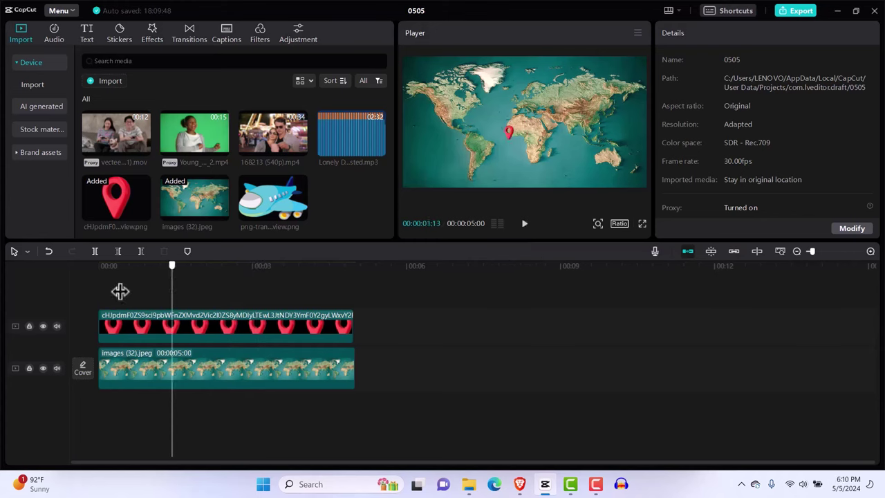
pyautogui.click(132, 338)
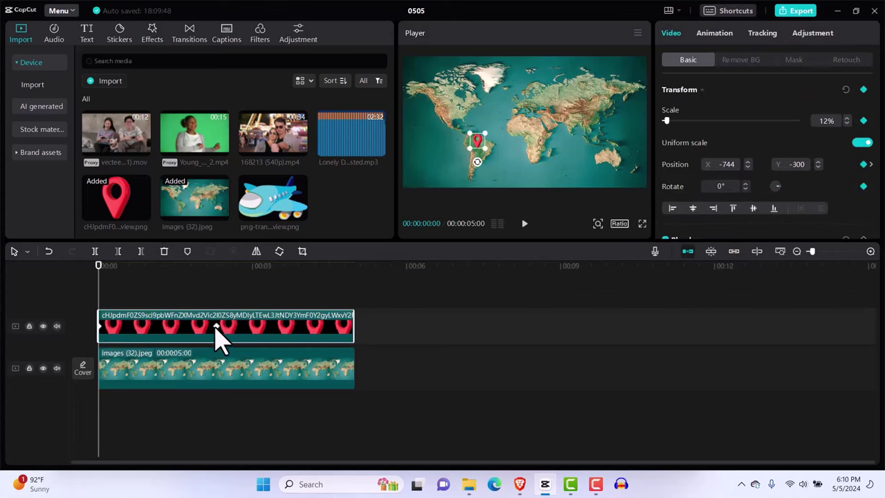
pyautogui.moveTo(216, 326); pyautogui.dragTo(133, 325)
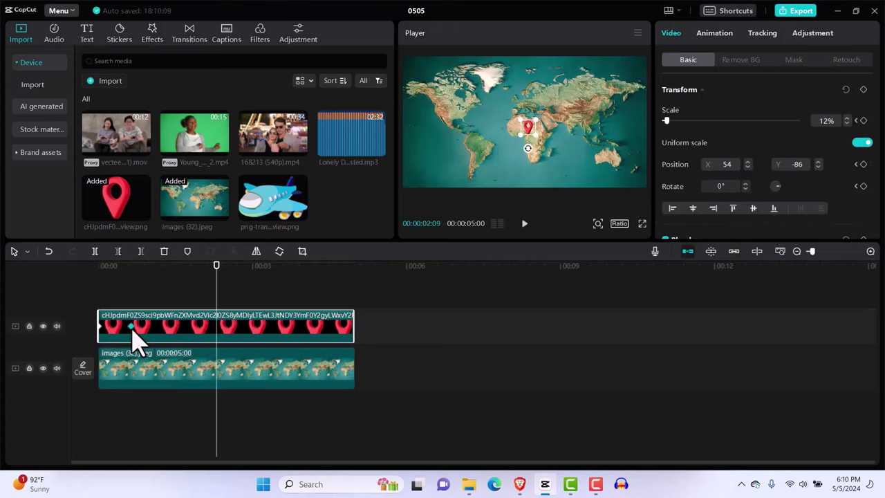
# Replay the timeline from the start to check the faster pin movement, then park the playhead at 1:24.
pyautogui.moveTo(217, 272); pyautogui.dragTo(69, 276)
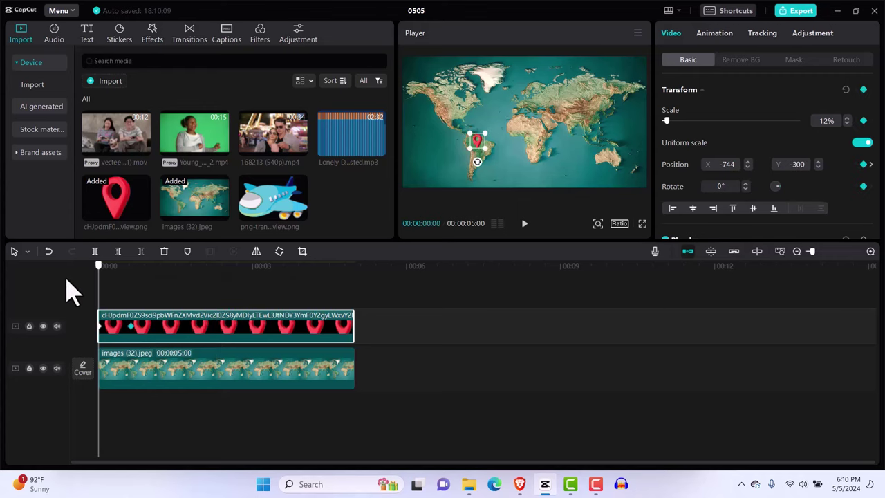
pyautogui.click(104, 306)
pyautogui.moveTo(105, 277); pyautogui.dragTo(93, 274)
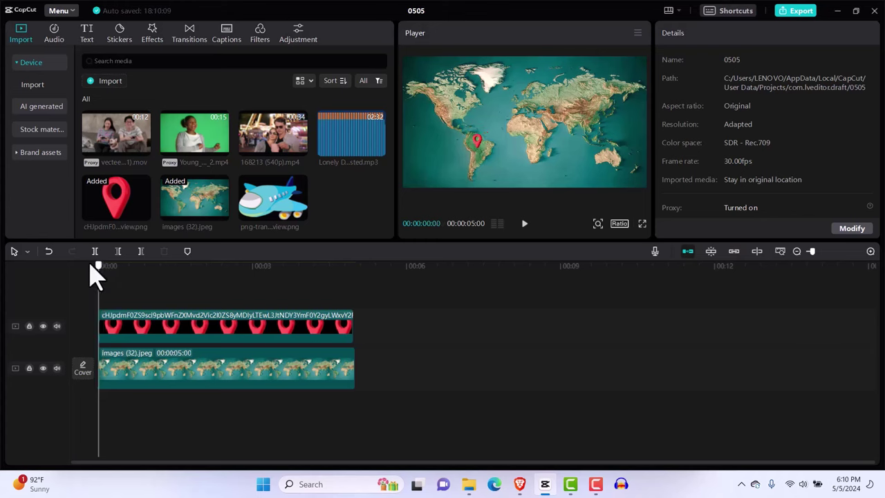
pyautogui.press('space')
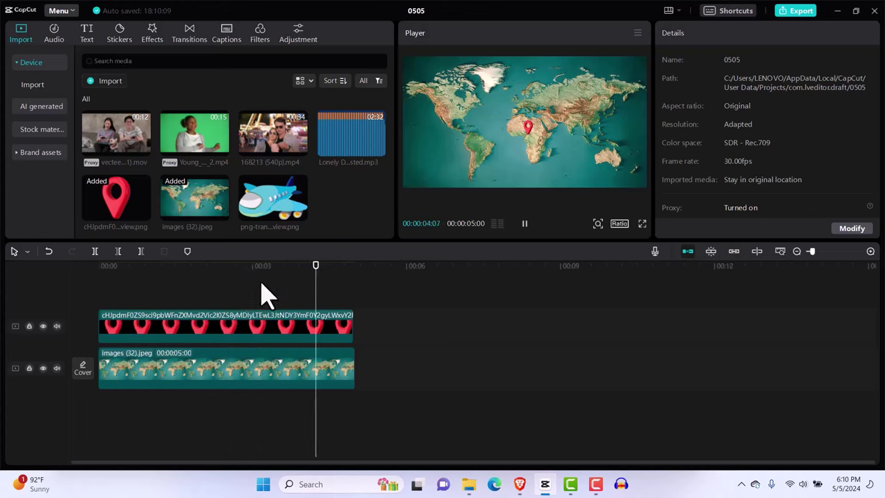
pyautogui.click(192, 306)
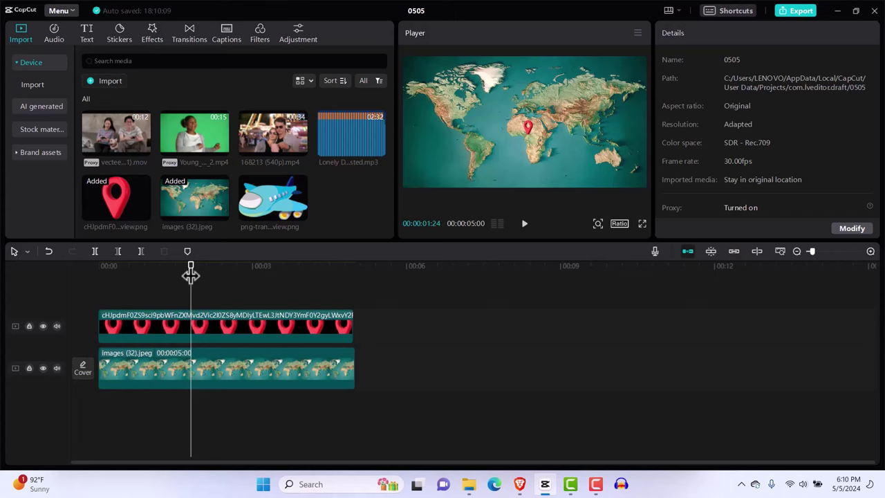
# Overlay the cartoon airplane image on a new track above the pin and trim its end to match the map clip.
pyautogui.moveTo(273, 221)
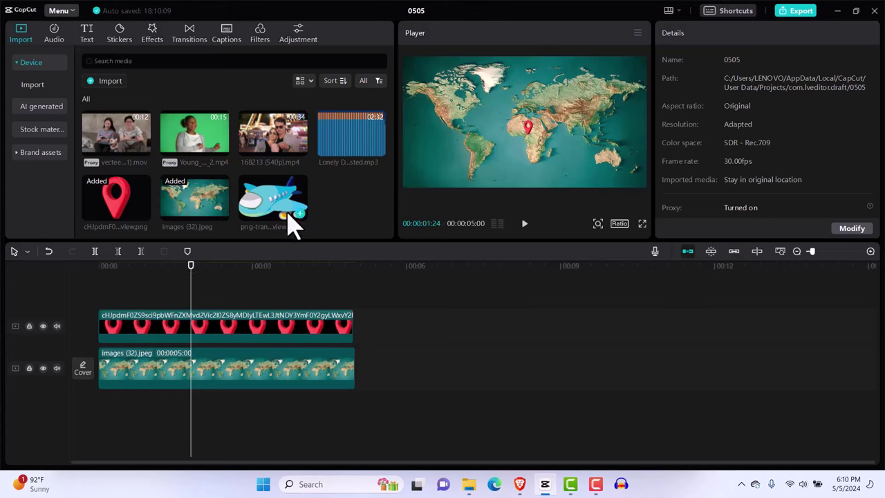
pyautogui.click(302, 215)
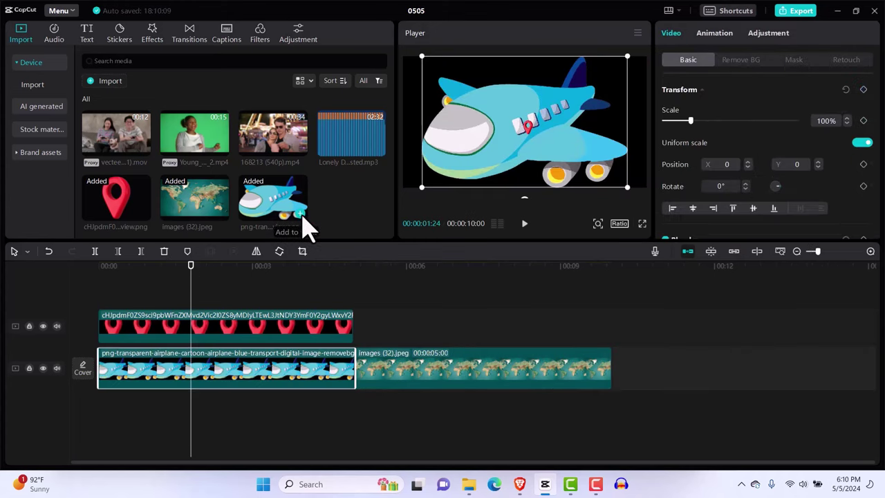
pyautogui.moveTo(252, 375); pyautogui.dragTo(253, 283)
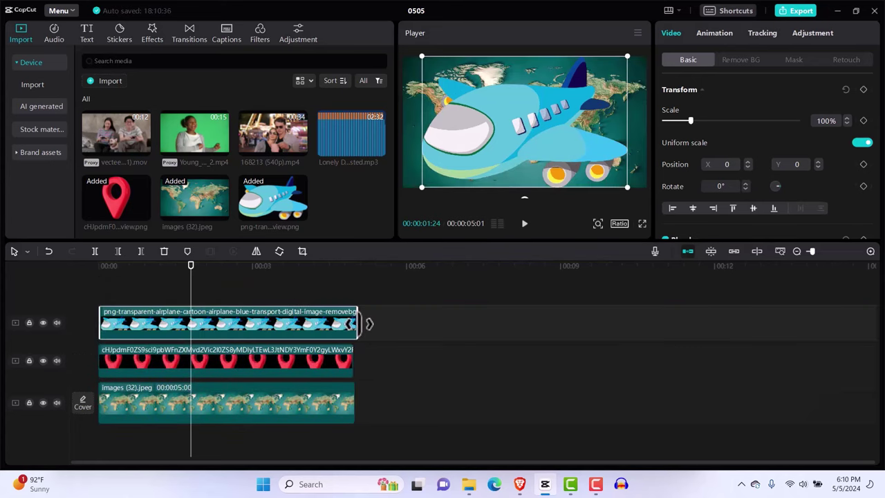
pyautogui.moveTo(357, 326); pyautogui.dragTo(353, 326)
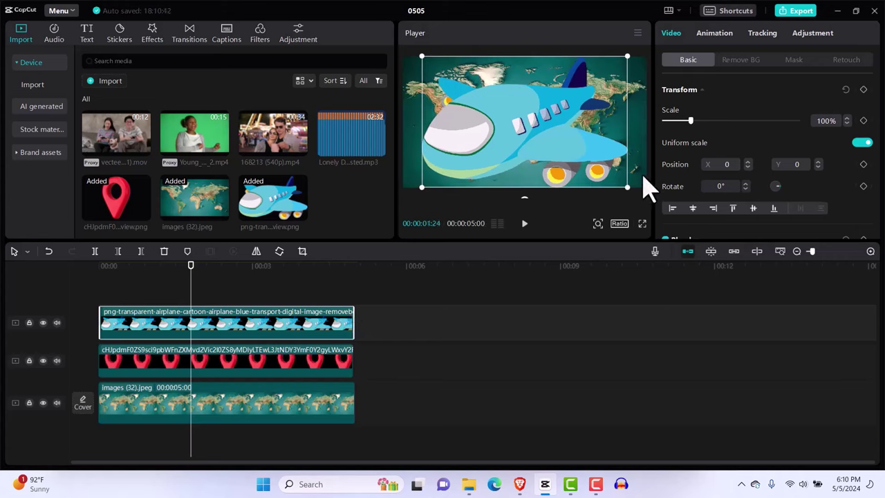
# Shrink the airplane to 12% and place it over northeastern Asia at X 1166, Y 459.
pyautogui.moveTo(628, 188); pyautogui.dragTo(610, 101)
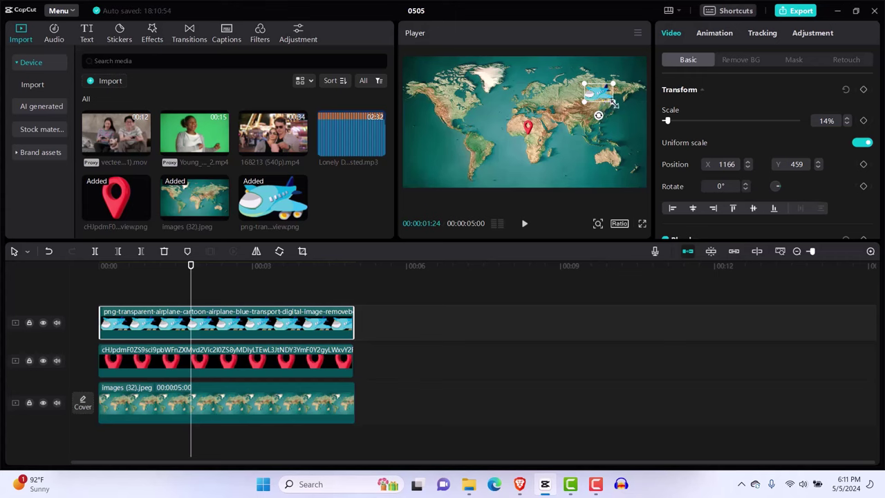
pyautogui.moveTo(613, 103); pyautogui.dragTo(612, 102)
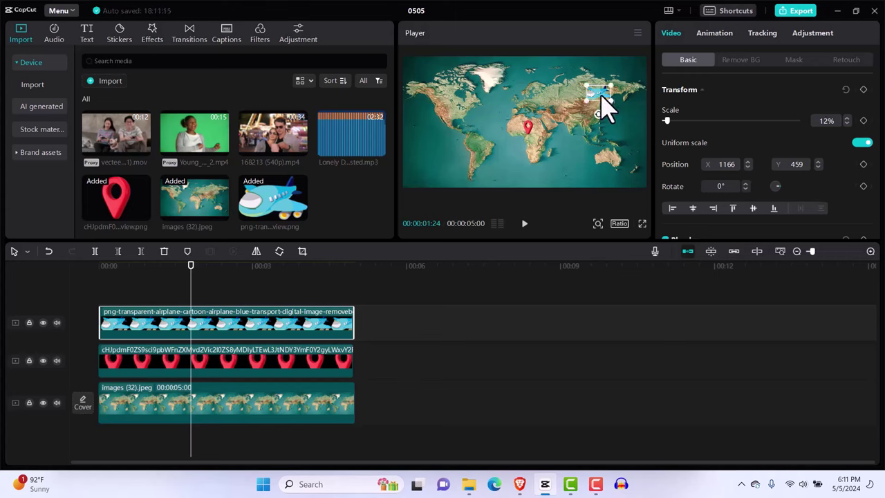
# Move the airplane to the map's eastern edge at X 1447, Y 268 and extend its clip's beginning to the timeline start.
pyautogui.moveTo(600, 101); pyautogui.dragTo(618, 114)
pyautogui.click(95, 291)
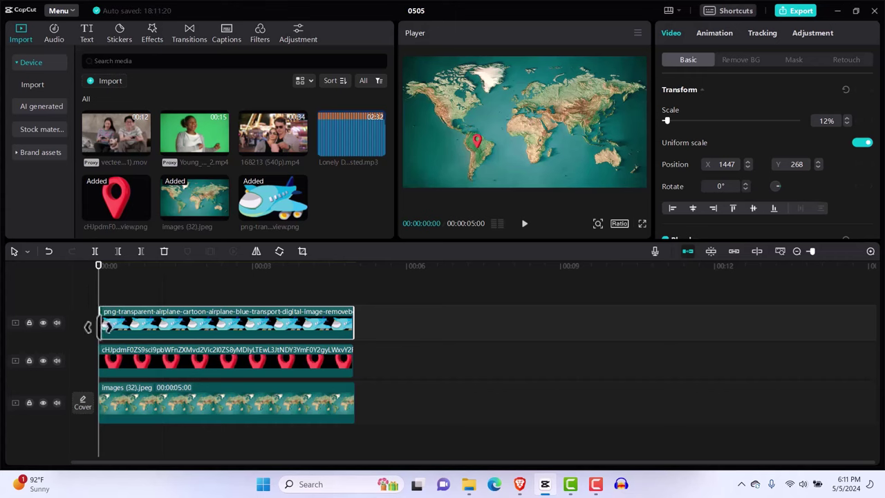
pyautogui.moveTo(99, 326); pyautogui.dragTo(80, 324)
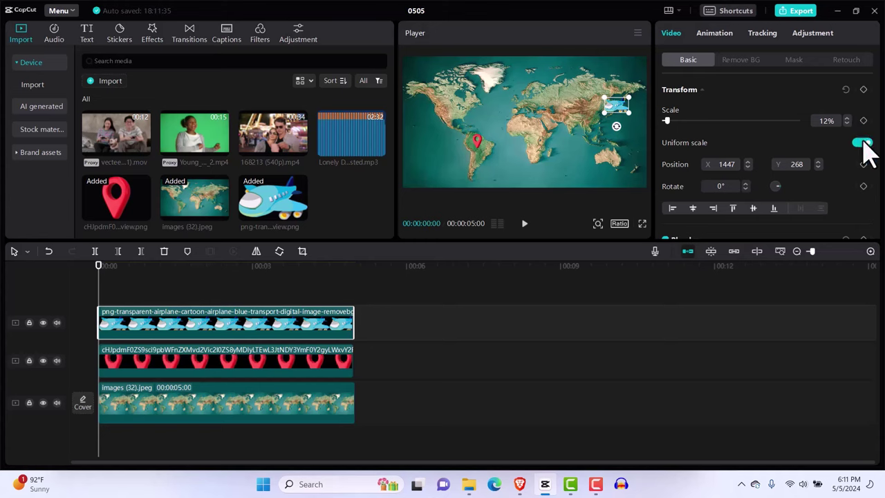
# Rotate the airplane to 21° and add a keyframe for all its Transform properties at the start of the timeline.
pyautogui.moveTo(616, 127); pyautogui.dragTo(615, 135)
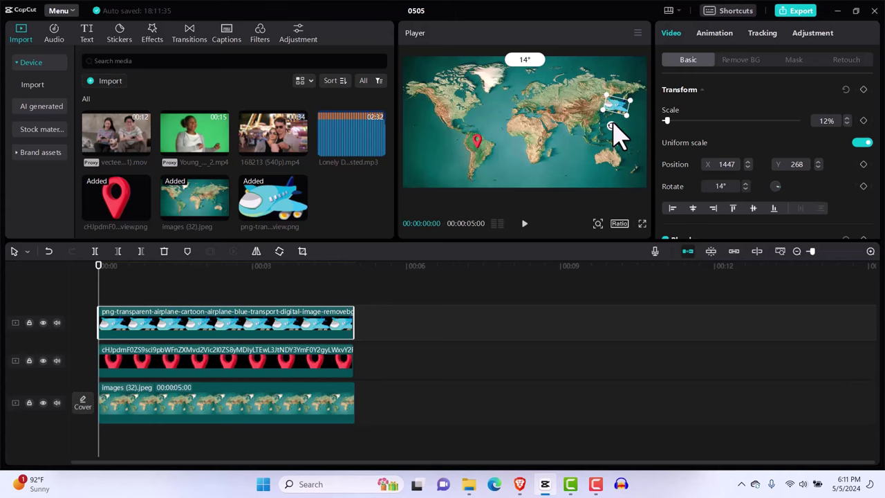
pyautogui.moveTo(617, 135); pyautogui.dragTo(617, 135)
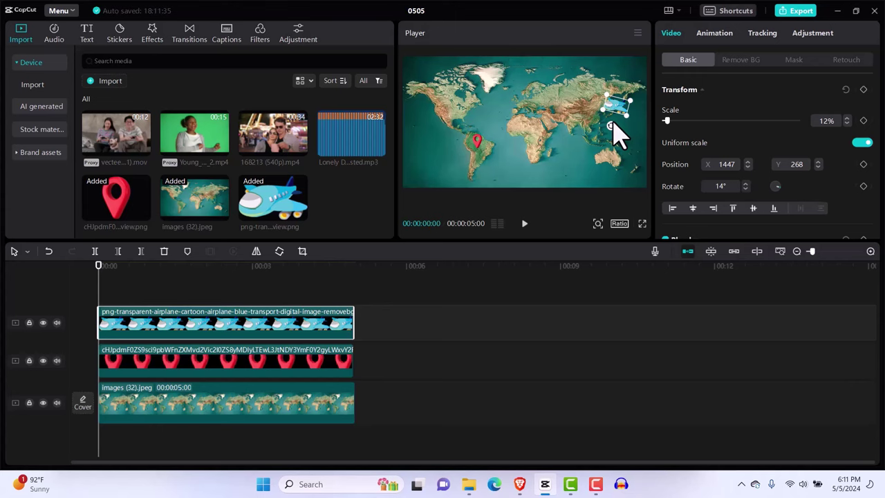
pyautogui.click(745, 188)
pyautogui.click(745, 189)
pyautogui.click(745, 189)
pyautogui.click(745, 189)
pyautogui.click(745, 188)
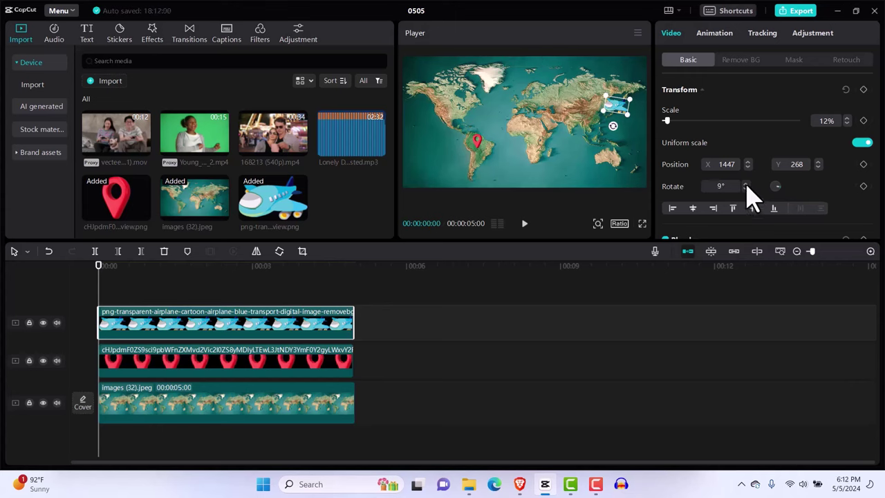
pyautogui.click(746, 183)
pyautogui.click(745, 184)
pyautogui.click(746, 184)
pyautogui.click(746, 184)
pyautogui.click(746, 184)
pyautogui.click(745, 184)
pyautogui.click(745, 184)
pyautogui.click(746, 184)
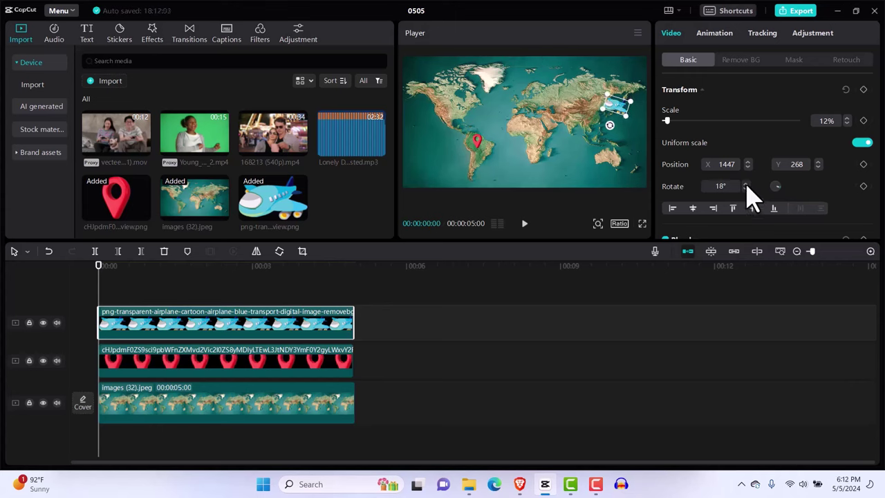
pyautogui.click(746, 183)
pyautogui.click(746, 184)
pyautogui.click(746, 184)
pyautogui.click(863, 89)
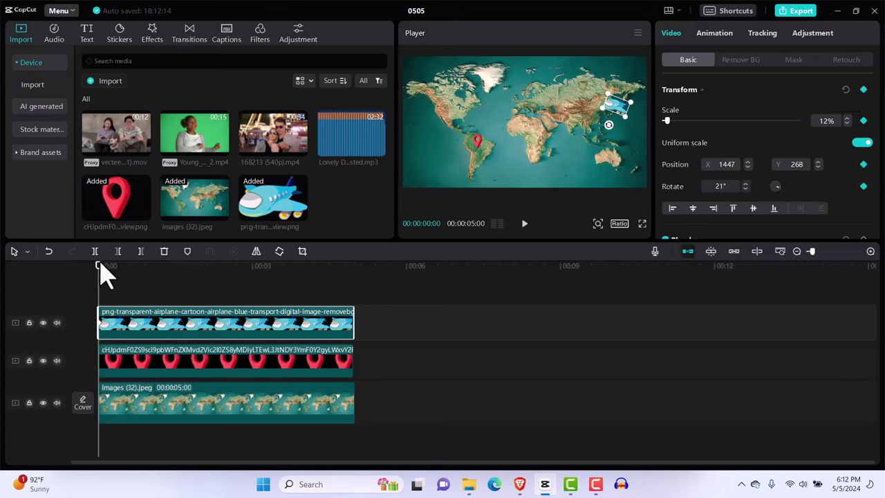
# Keyframe the airplane at 0:19 to X 549, Y 295, and at 0:26 to X 422, Y 259 with 12° rotation.
pyautogui.moveTo(102, 267); pyautogui.dragTo(131, 270)
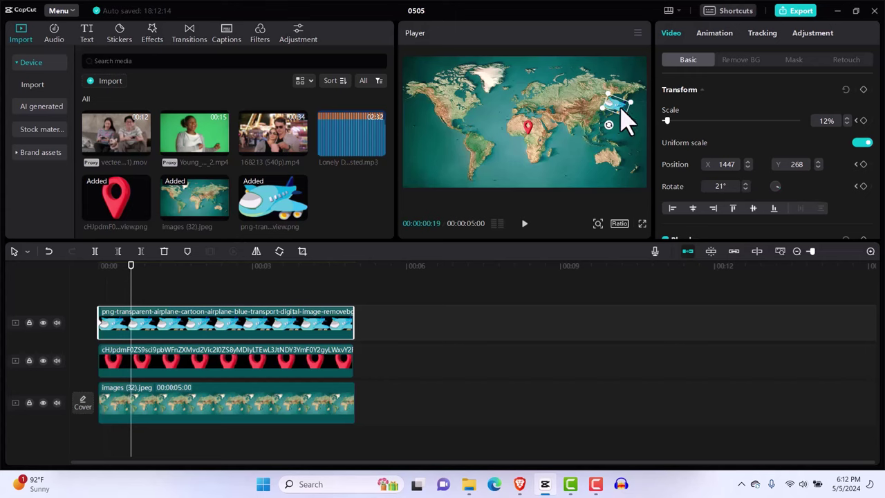
pyautogui.moveTo(620, 112); pyautogui.dragTo(562, 106)
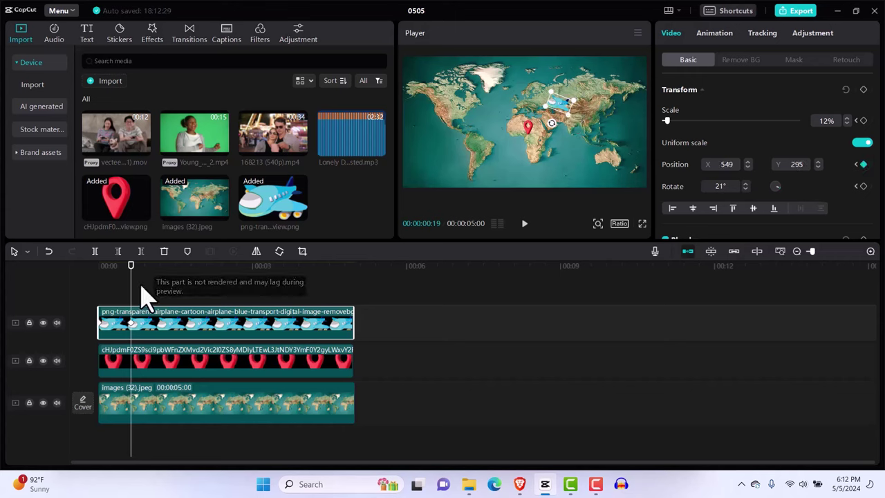
pyautogui.moveTo(130, 275); pyautogui.dragTo(142, 278)
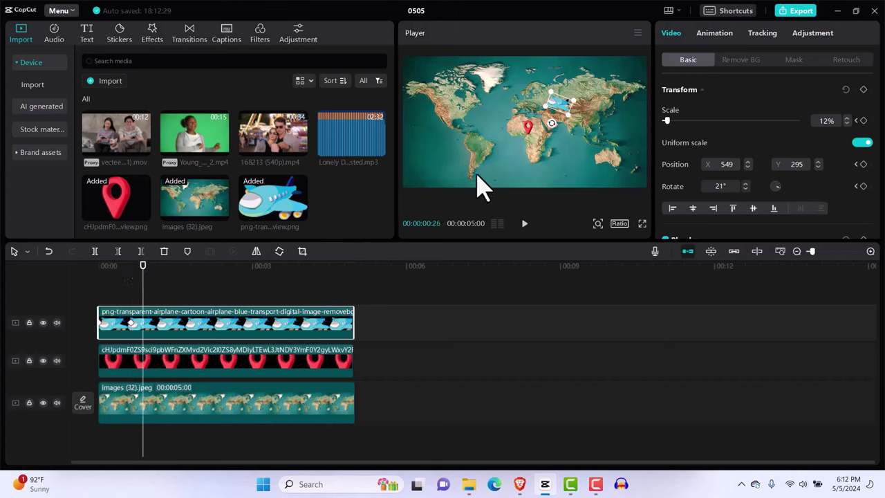
pyautogui.click(746, 188)
pyautogui.moveTo(555, 115); pyautogui.dragTo(547, 109)
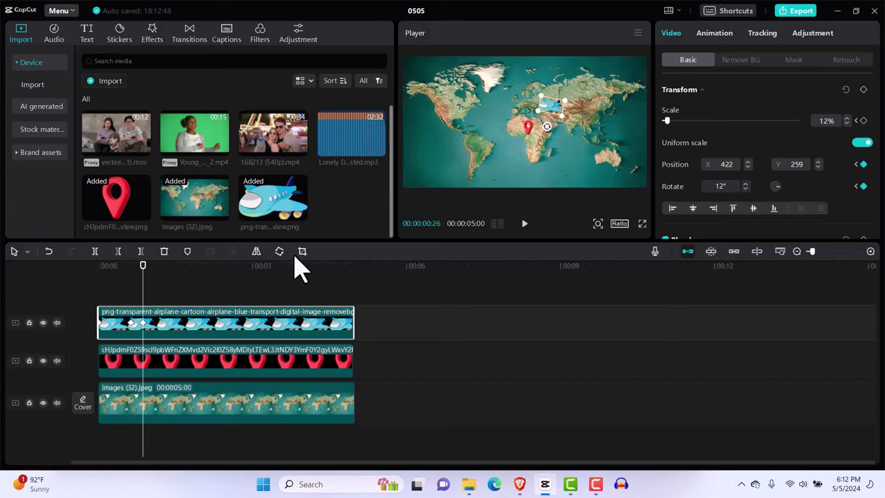
# Keyframe the airplane at 1:03 with 9° rotation and position X 286, Y 168.
pyautogui.moveTo(147, 275); pyautogui.dragTo(154, 280)
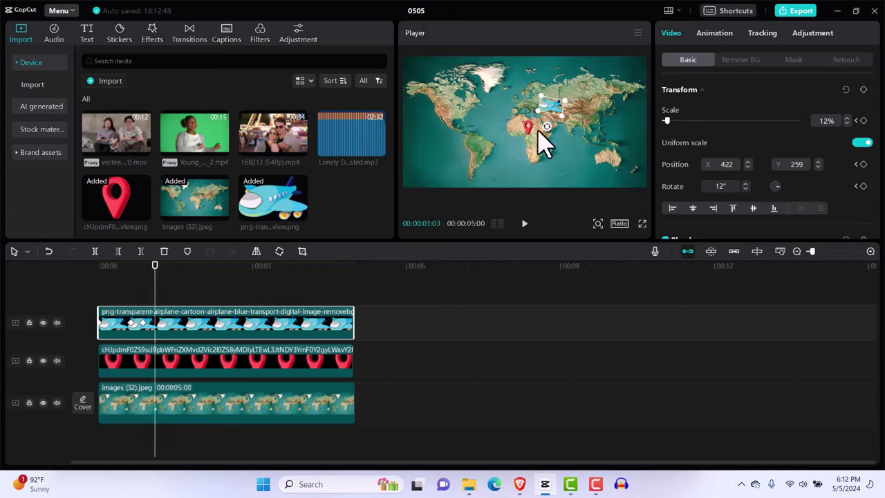
pyautogui.click(744, 189)
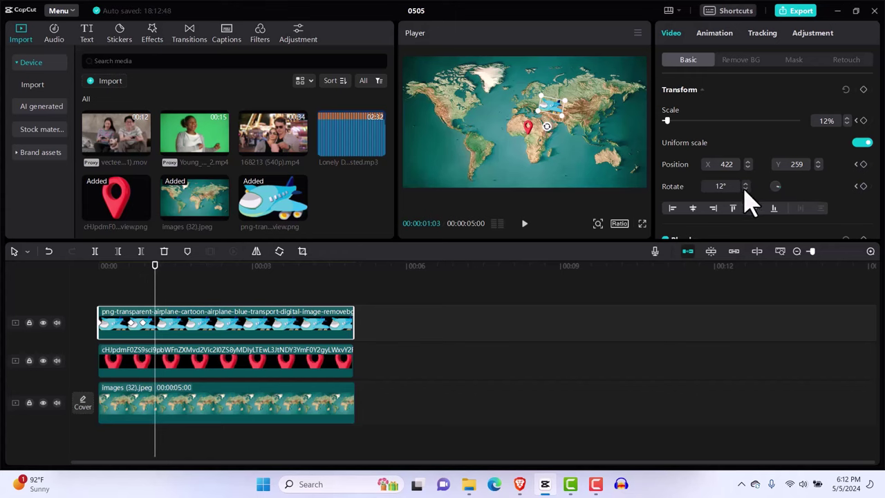
pyautogui.click(745, 189)
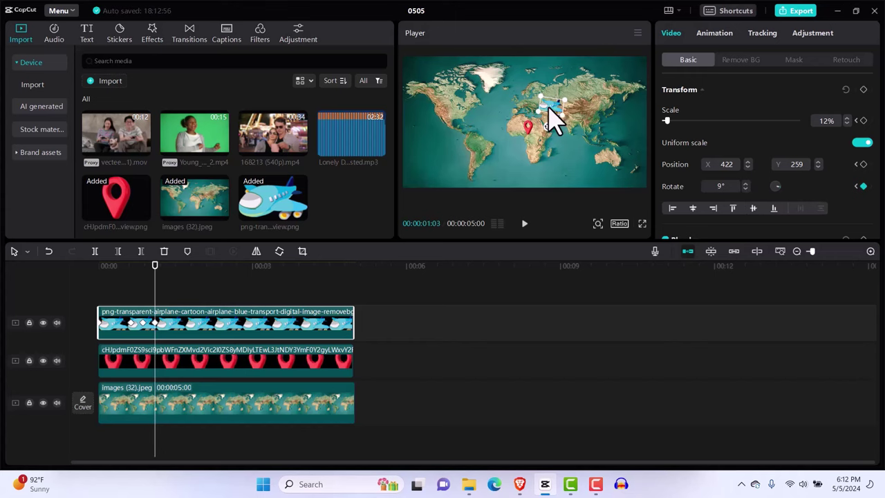
pyautogui.moveTo(551, 121); pyautogui.dragTo(545, 128)
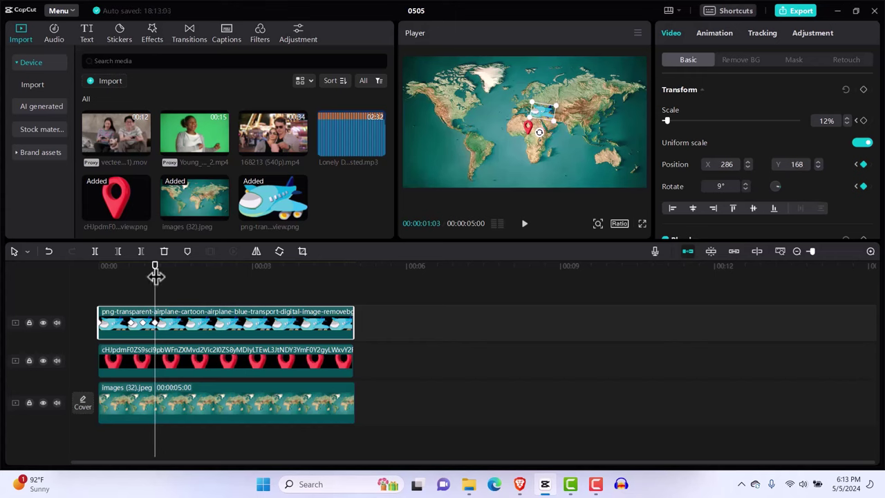
# Keyframe the airplane at 1:08 to X 195, Y 68 with 7° rotation, and at 1:19 to X 77, Y -114.
pyautogui.moveTo(157, 276); pyautogui.dragTo(164, 280)
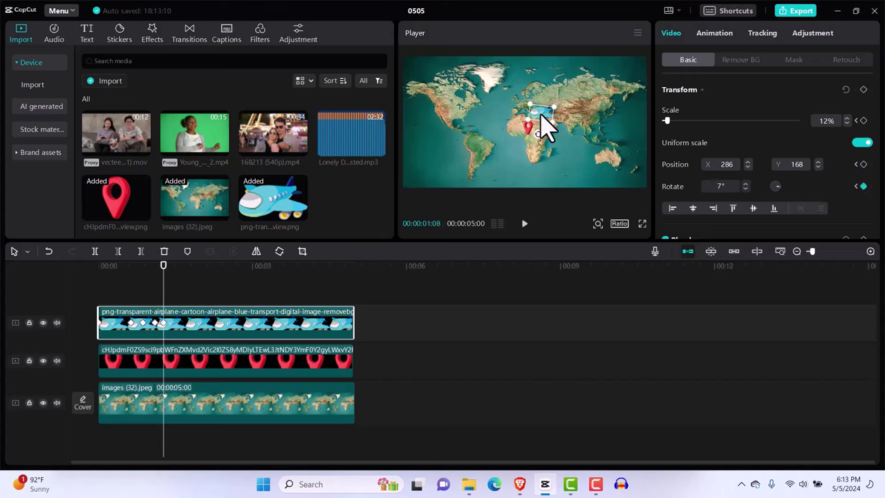
pyautogui.moveTo(542, 124); pyautogui.dragTo(540, 131)
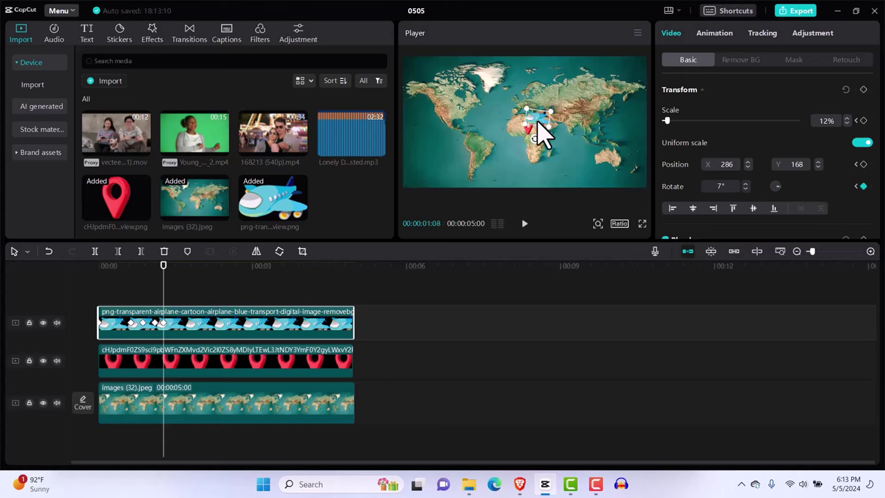
pyautogui.moveTo(539, 128); pyautogui.dragTo(537, 127)
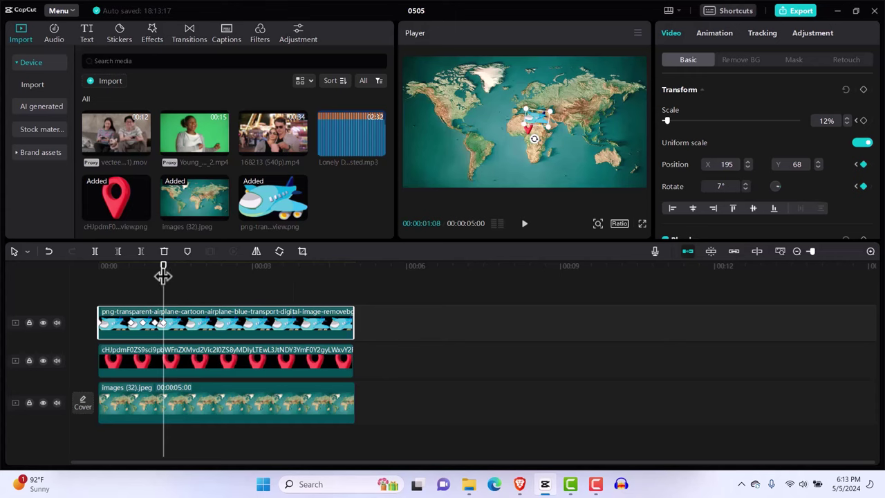
pyautogui.moveTo(163, 275); pyautogui.dragTo(182, 286)
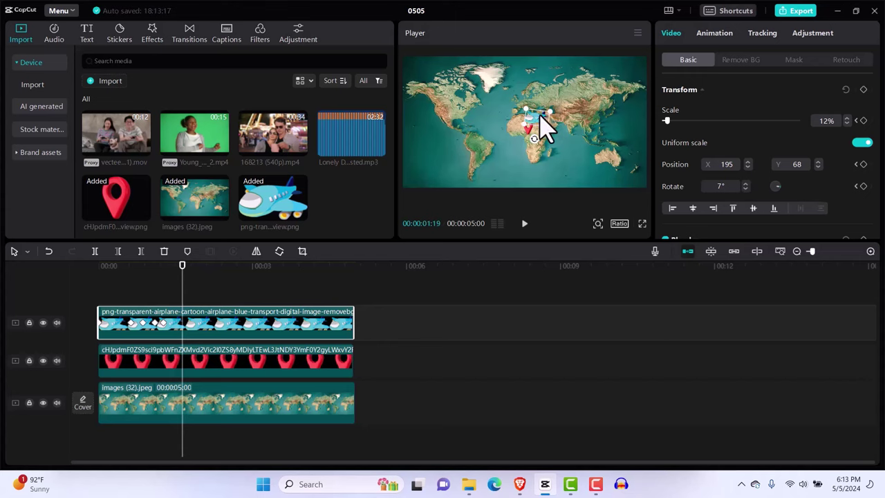
pyautogui.moveTo(540, 114); pyautogui.dragTo(532, 126)
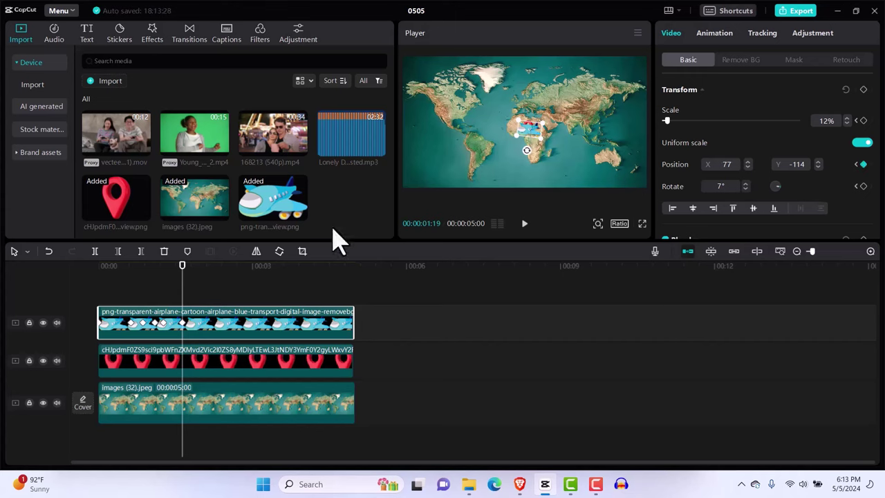
# Play the timeline from the start to check the airplane's flight, and return the playhead to the beginning.
pyautogui.moveTo(170, 279); pyautogui.dragTo(78, 290)
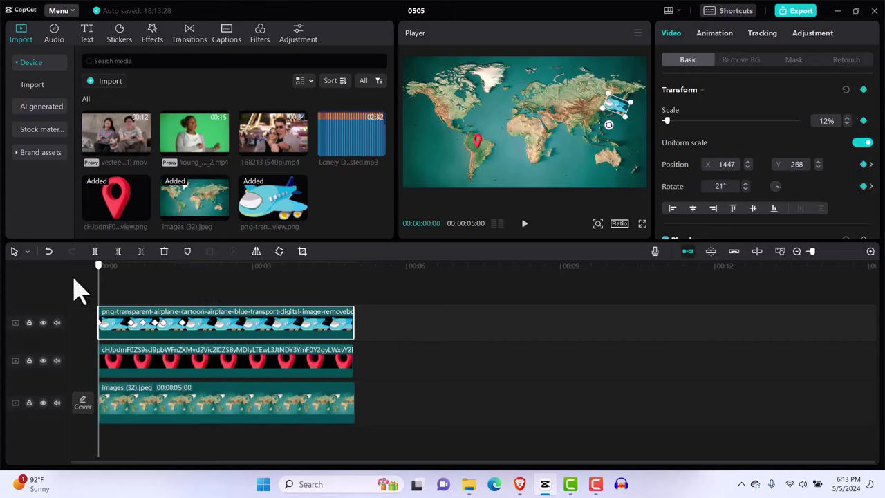
pyautogui.click(112, 302)
pyautogui.moveTo(108, 272); pyautogui.dragTo(104, 273)
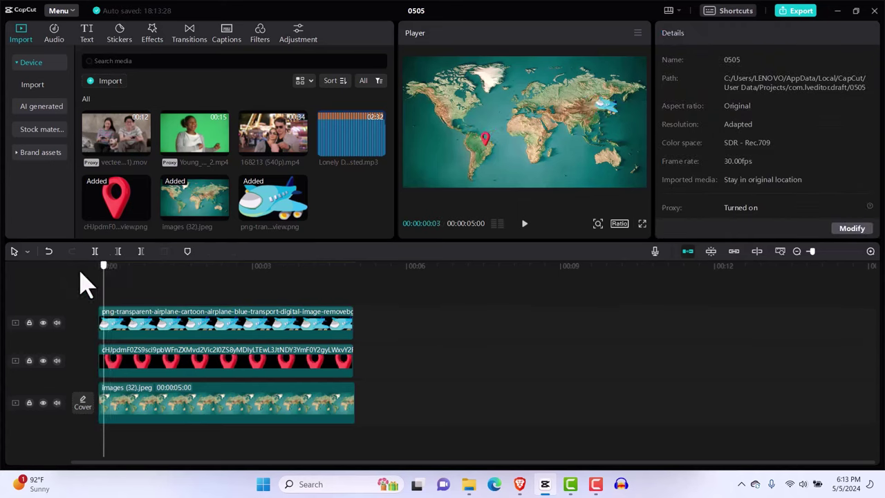
pyautogui.click(80, 283)
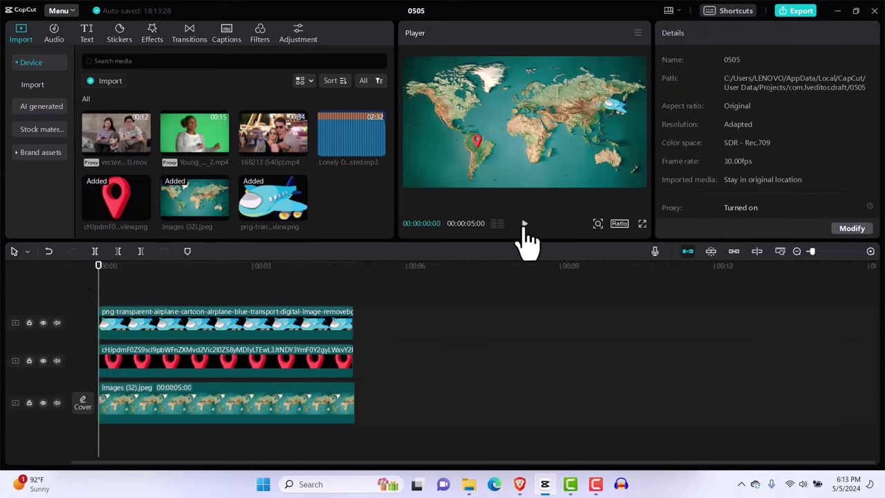
pyautogui.click(524, 225)
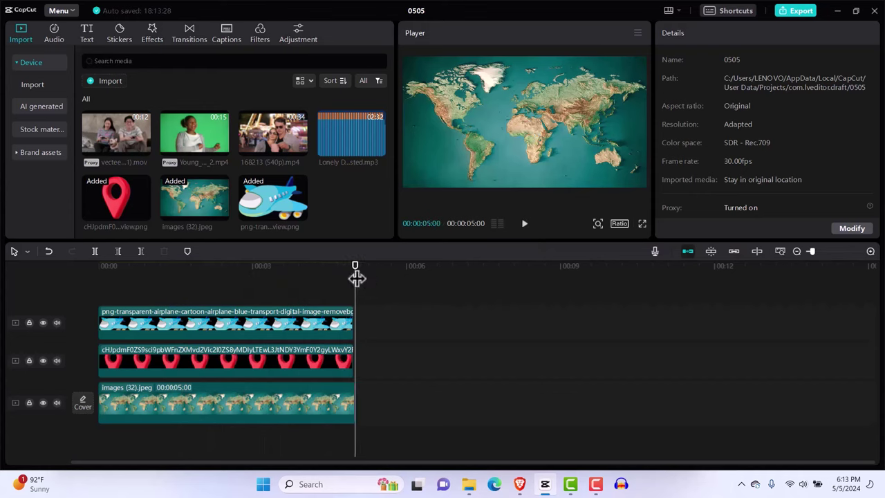
pyautogui.moveTo(356, 276); pyautogui.dragTo(89, 291)
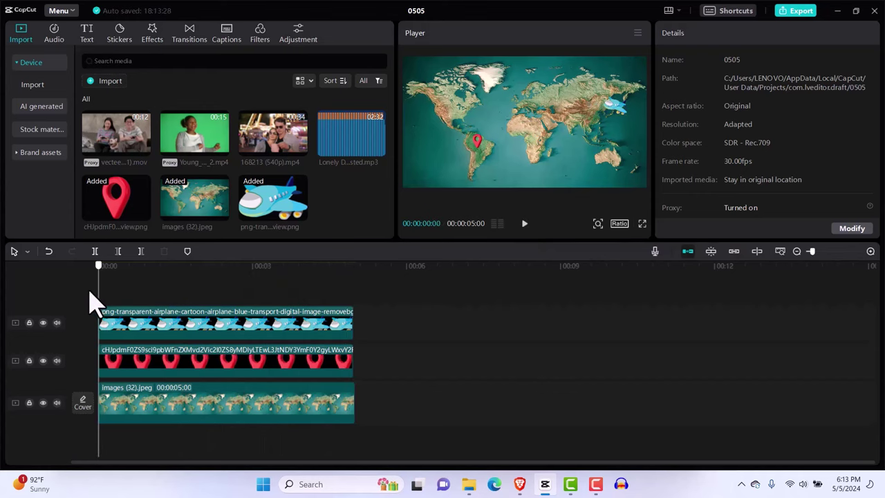
# Spread the airplane clip's last four keyframes to about 1.0, 1.6, 2.2 and 2.8 seconds to slow the flight.
pyautogui.click(115, 331)
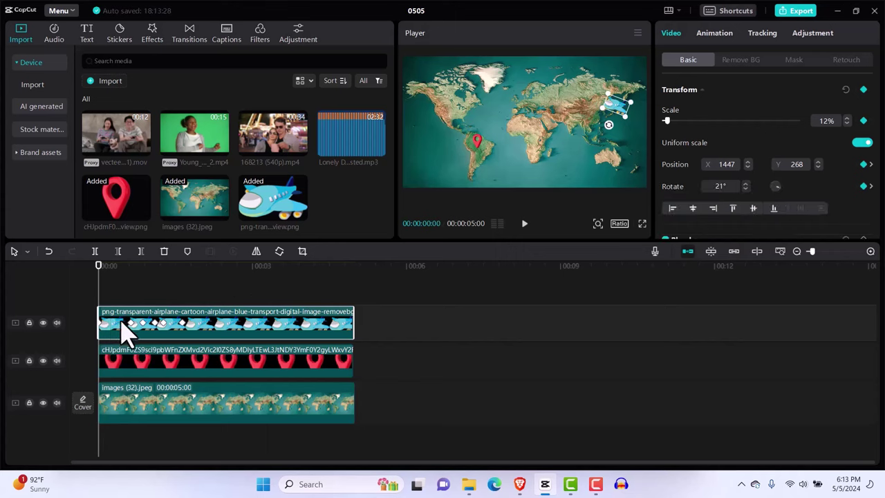
pyautogui.click(184, 332)
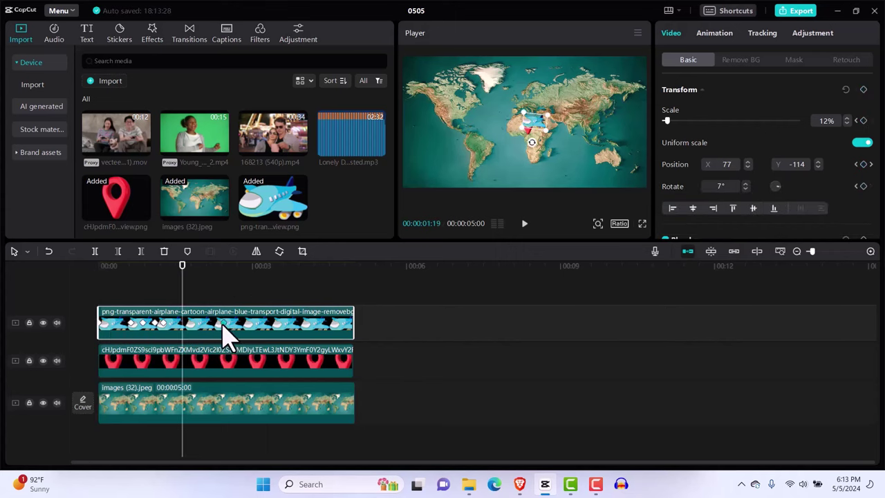
pyautogui.click(165, 325)
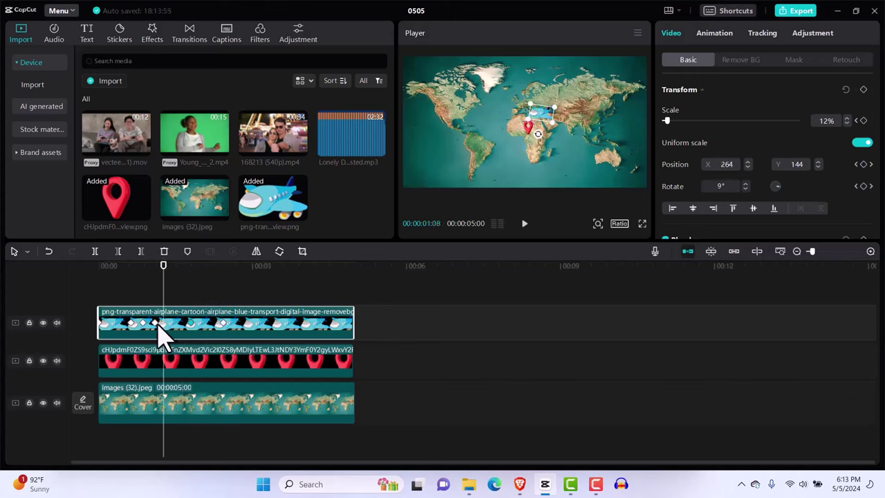
pyautogui.moveTo(157, 325); pyautogui.dragTo(167, 325)
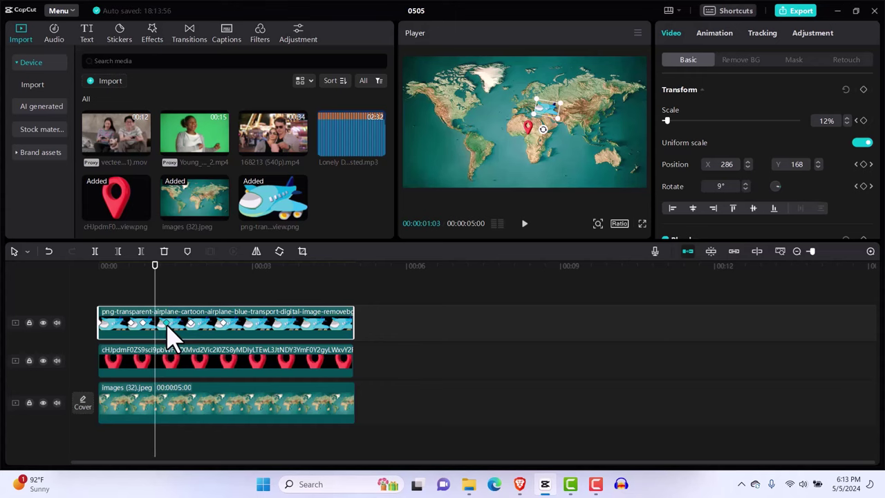
pyautogui.click(145, 324)
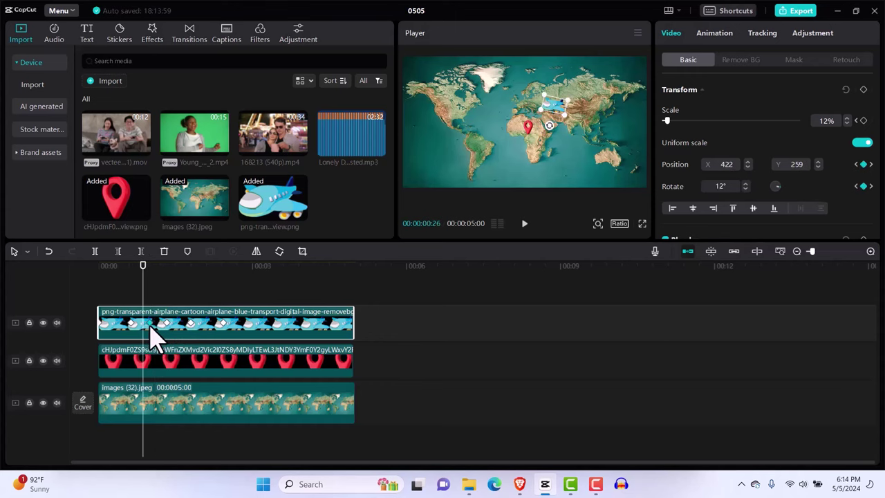
pyautogui.moveTo(150, 324); pyautogui.dragTo(248, 326)
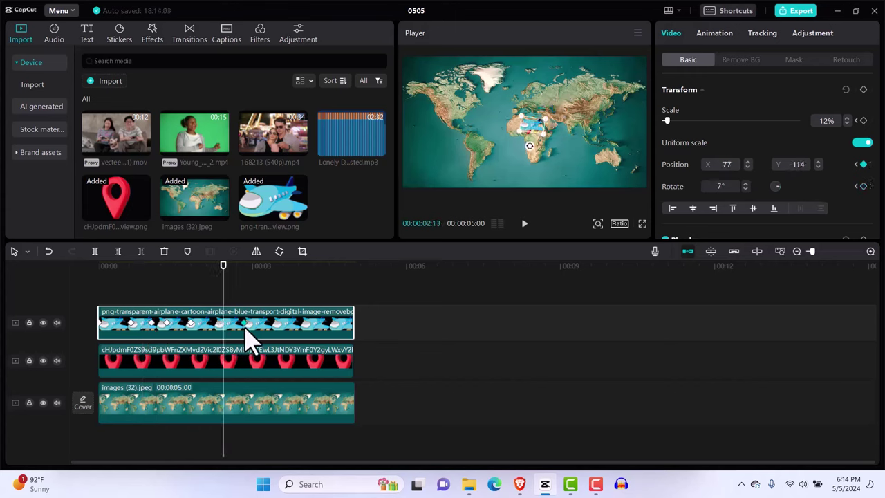
pyautogui.moveTo(191, 324)
pyautogui.mouseDown()
pyautogui.moveTo(211, 326)
pyautogui.moveTo(169, 325)
pyautogui.moveTo(187, 324)
pyautogui.moveTo(178, 325)
pyautogui.mouseUp()
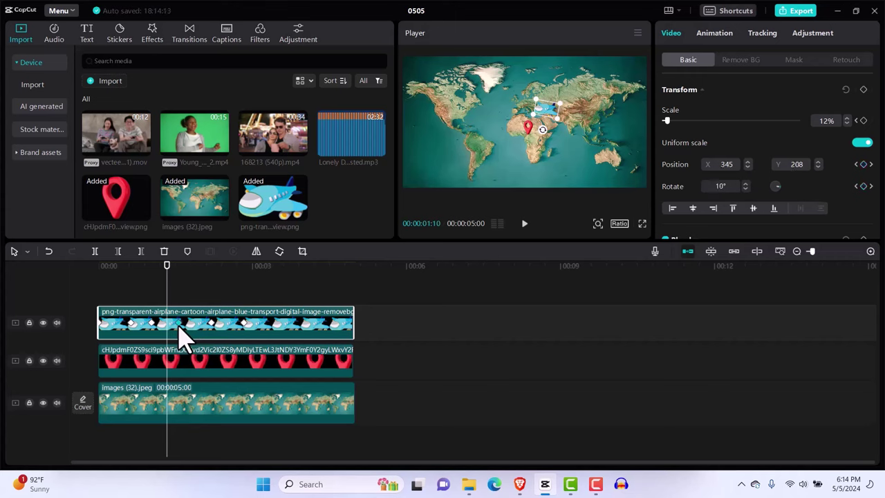
# Move the playhead to the airplane clip's keyframe at 0:19 and show the clip's keyframe animation.
pyautogui.click(131, 325)
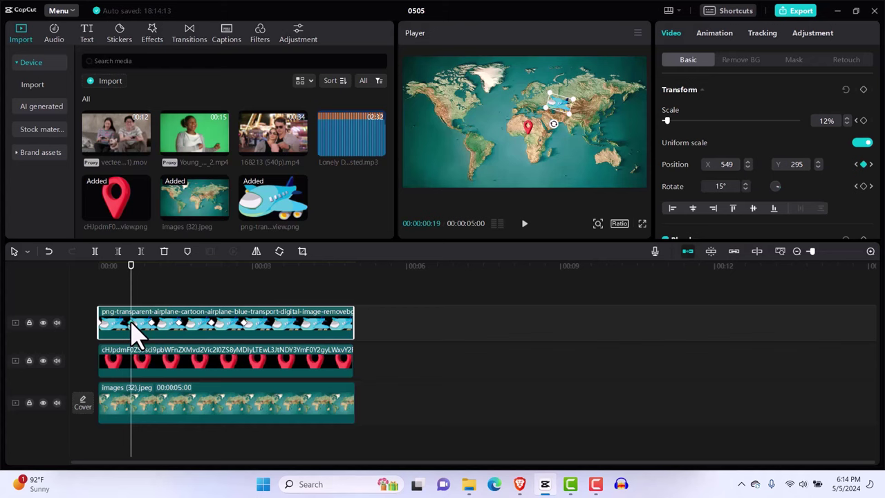
pyautogui.rightClick(133, 325)
pyautogui.click(126, 330)
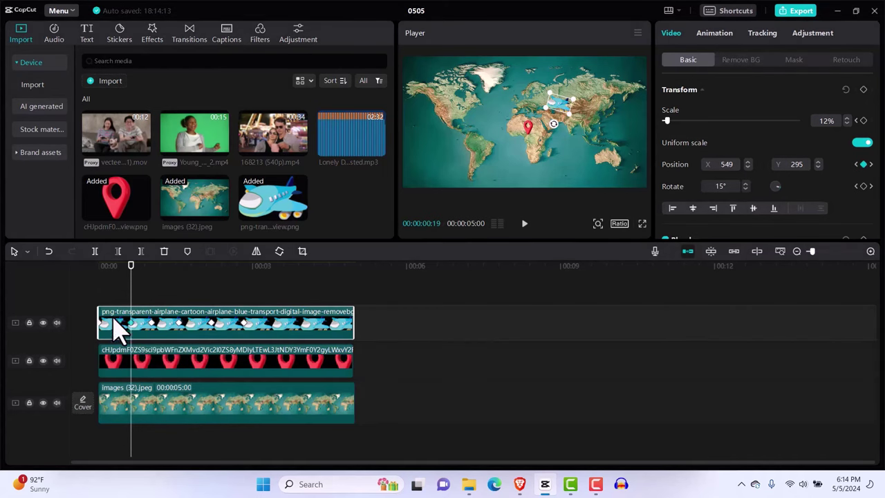
pyautogui.rightClick(117, 333)
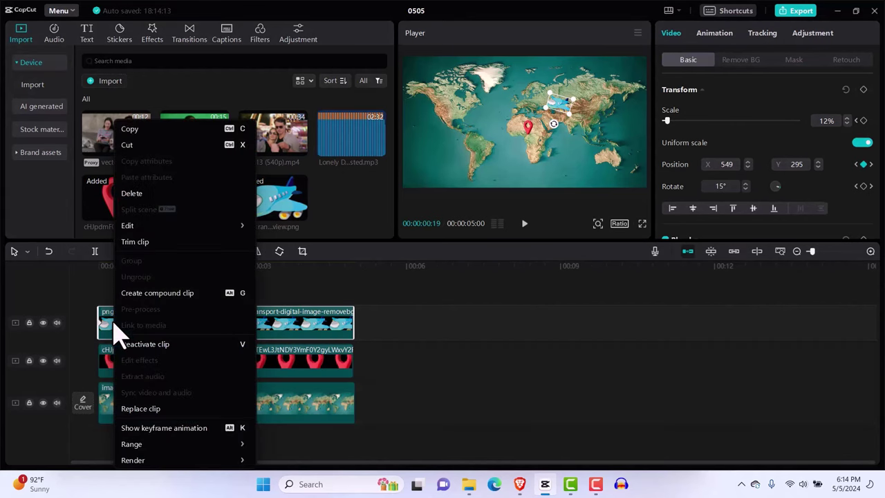
pyautogui.click(153, 433)
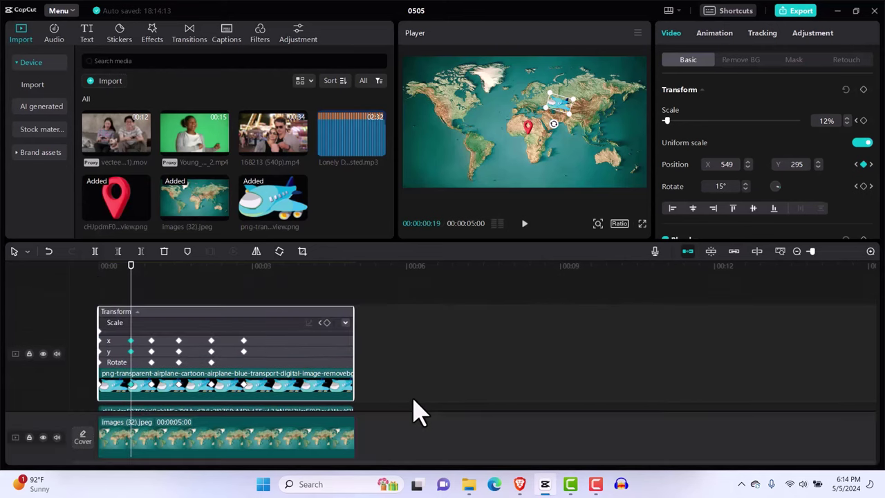
# Inspect the airplane's individual position and rotation keyframes in the keyframe animation lanes.
pyautogui.click(151, 351)
pyautogui.click(151, 361)
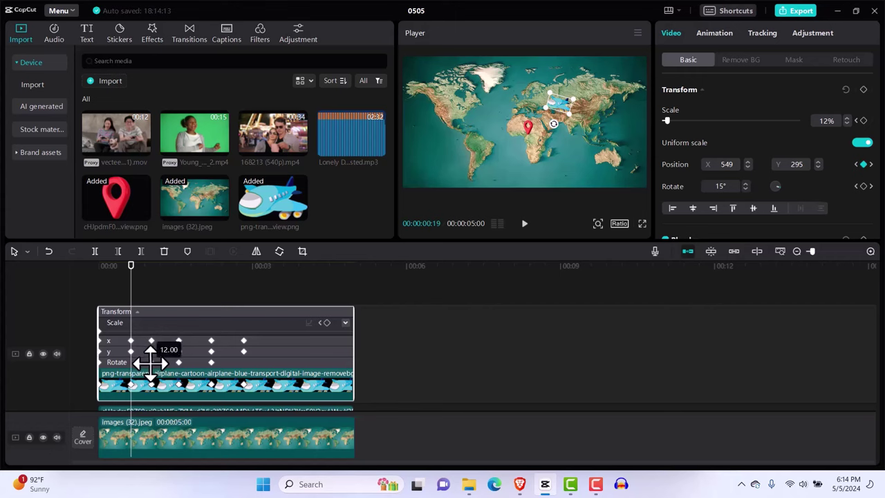
pyautogui.click(178, 362)
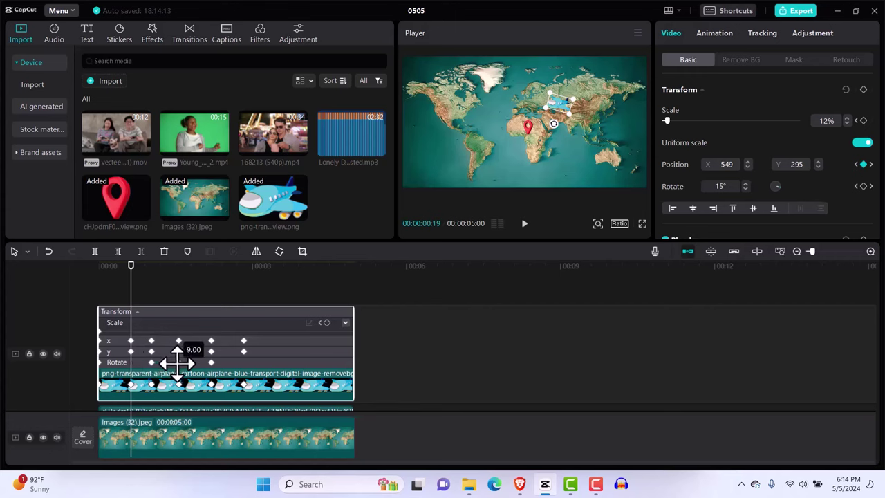
pyautogui.click(212, 361)
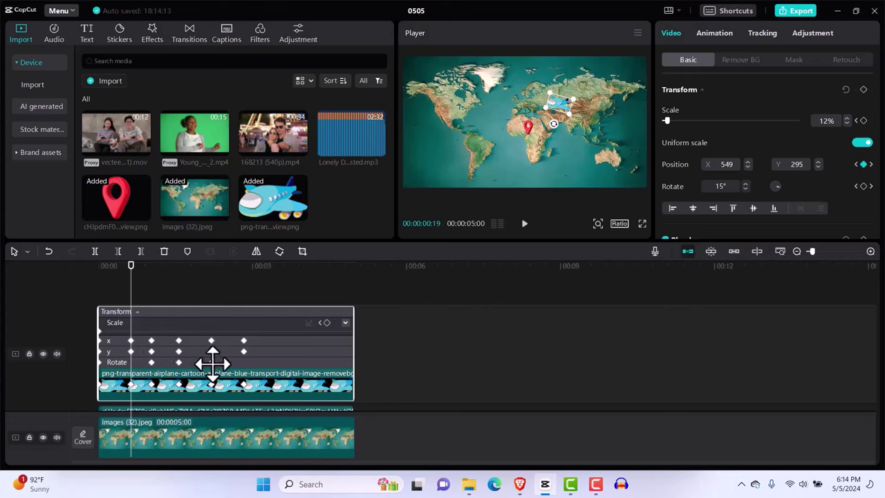
pyautogui.click(243, 351)
# Apply Auto curve to the airplane's last X keyframe and its second-to-last Y keyframe.
pyautogui.click(105, 340)
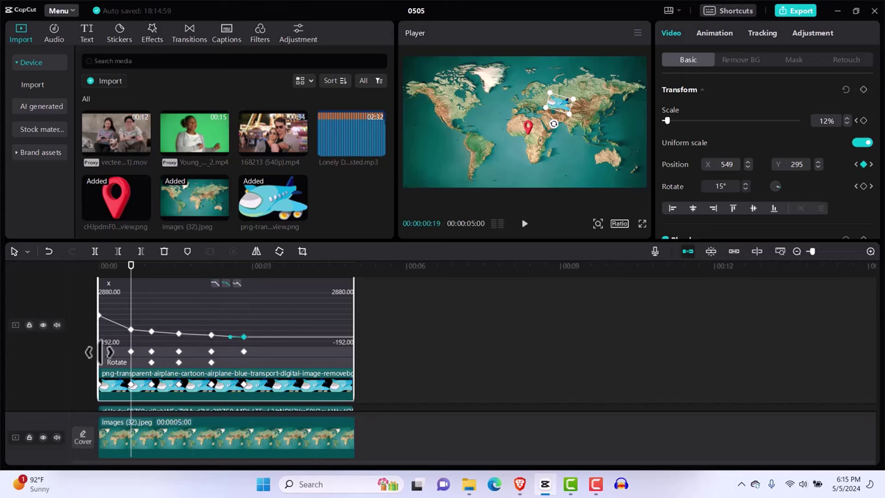
pyautogui.scroll(-2, 109, 351)
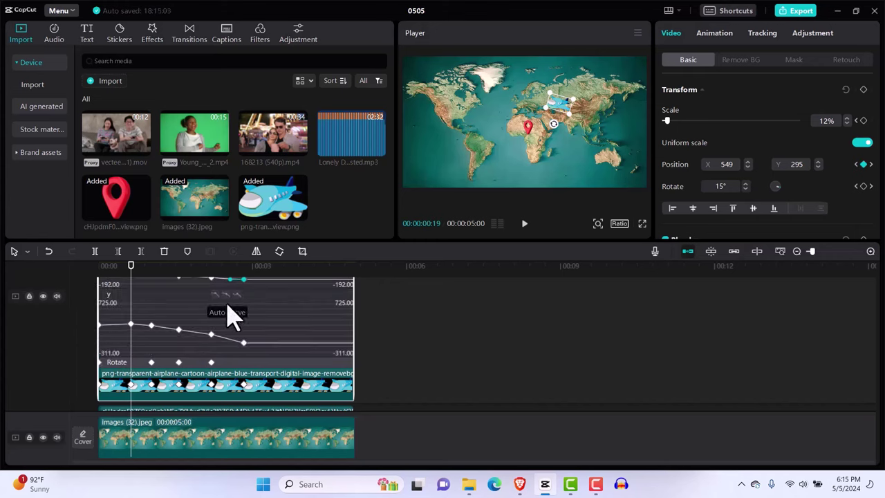
pyautogui.click(212, 334)
pyautogui.click(223, 292)
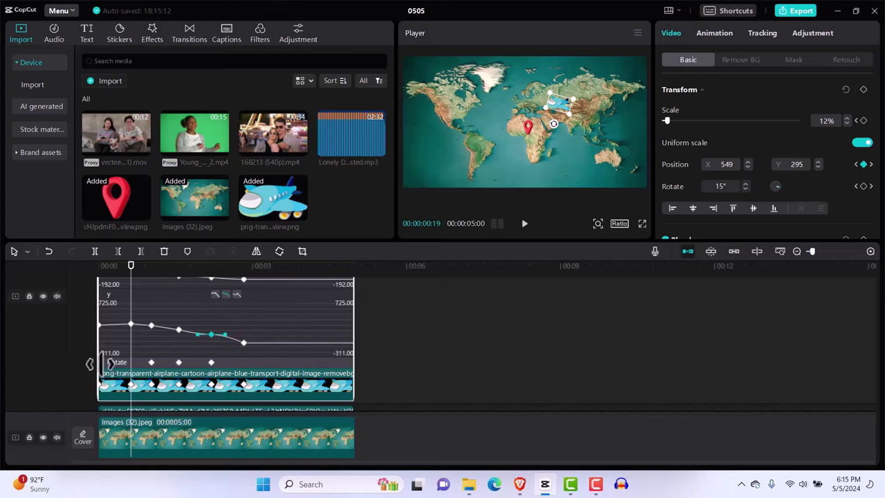
# Apply Auto curve to the airplane's last rotation keyframe, and hide the clip's keyframe animation.
pyautogui.scroll(-2, 104, 362)
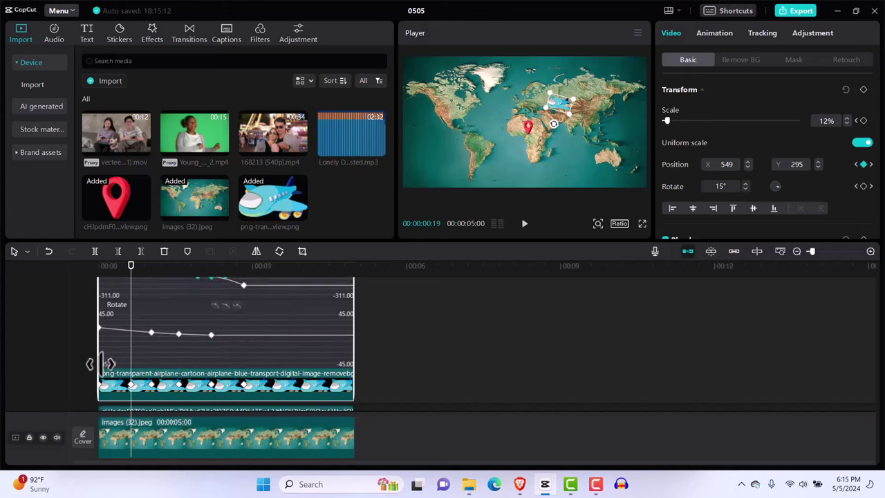
pyautogui.click(212, 336)
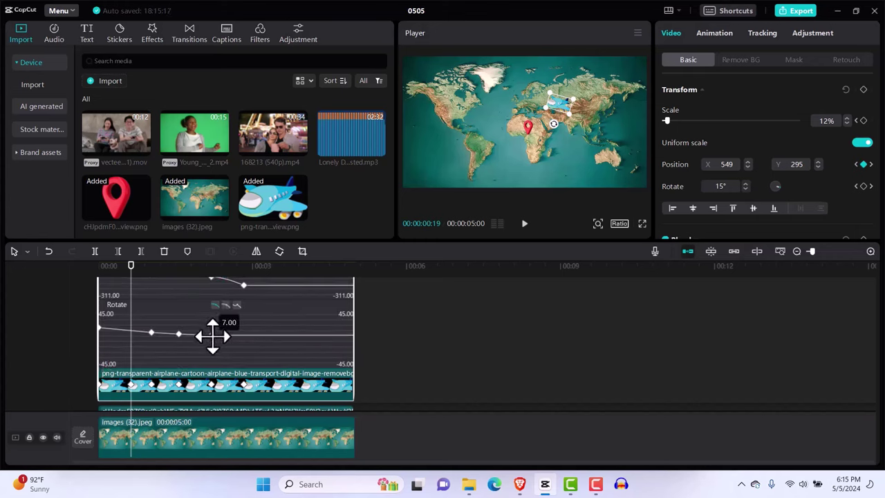
pyautogui.click(225, 306)
pyautogui.click(330, 368)
pyautogui.rightClick(330, 368)
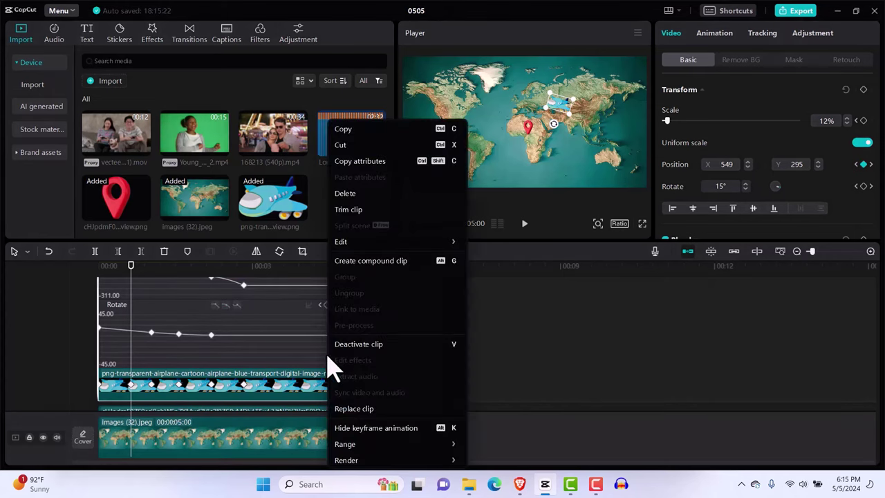
pyautogui.click(355, 429)
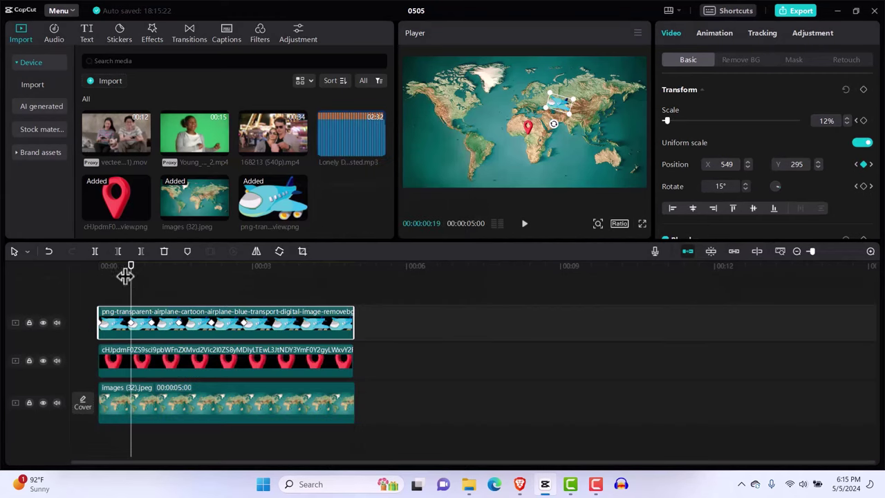
# Play the timeline from the start to check the airplane's smoothed flight.
pyautogui.moveTo(127, 271); pyautogui.dragTo(90, 280)
pyautogui.click(97, 301)
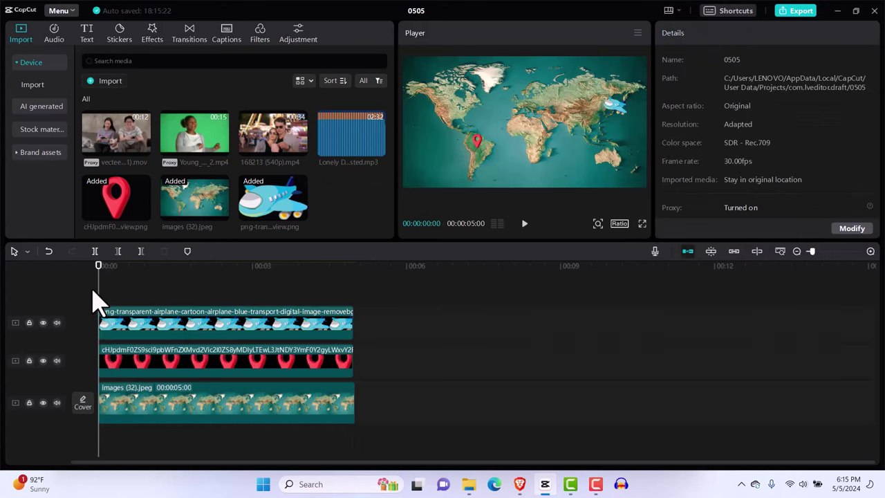
pyautogui.click(524, 224)
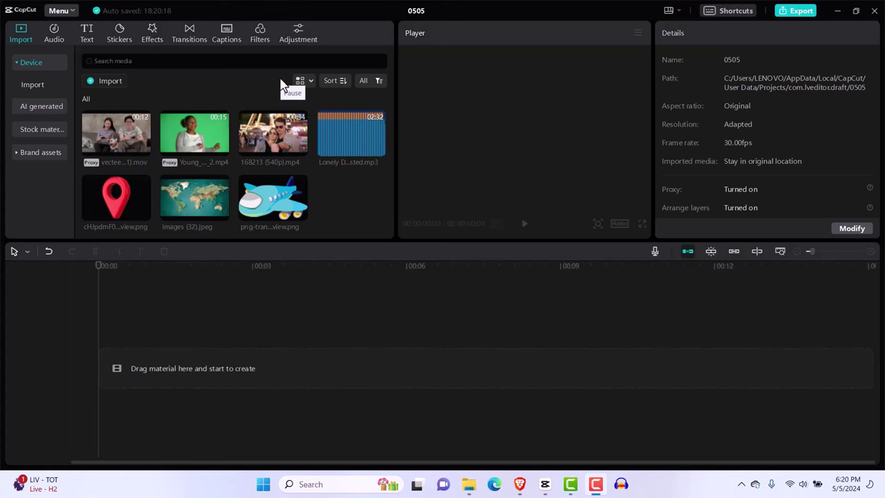
# Add the green-screen woman clip to the timeline, and overlay the couple gaming clip on a track above it from 2:10.
pyautogui.moveTo(167, 161)
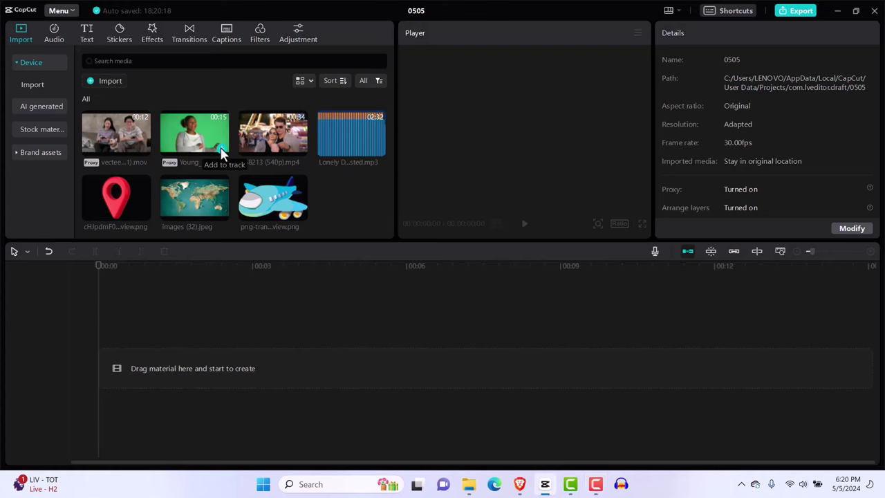
pyautogui.click(221, 149)
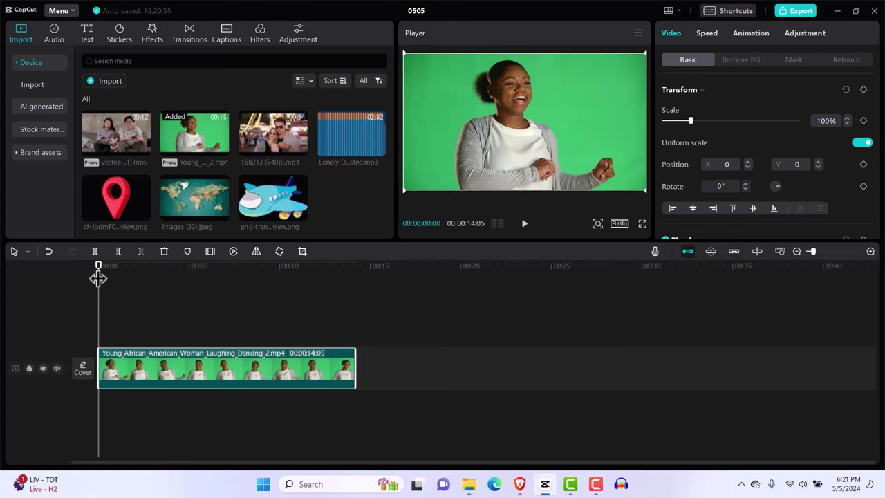
pyautogui.moveTo(98, 277); pyautogui.dragTo(141, 284)
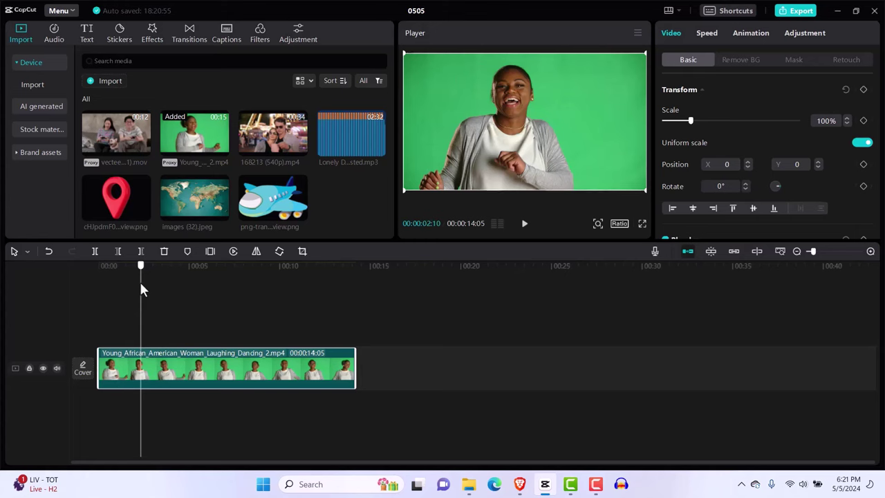
pyautogui.click(143, 149)
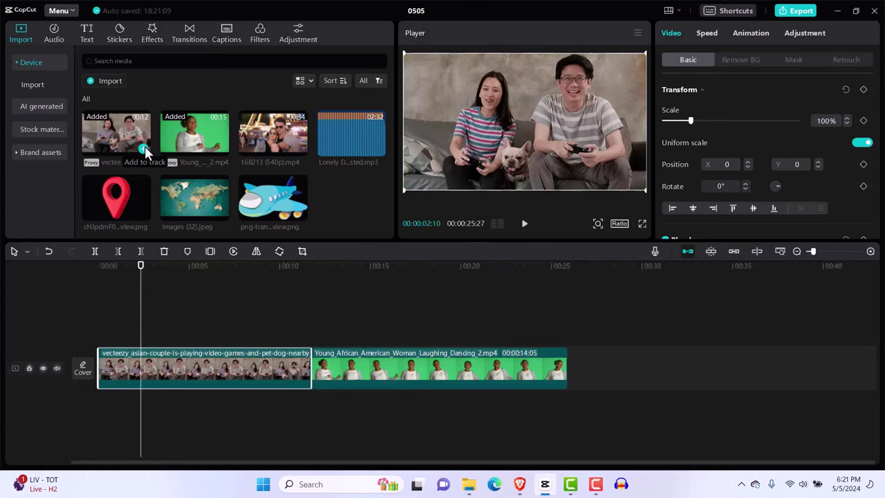
pyautogui.moveTo(192, 369); pyautogui.dragTo(234, 327)
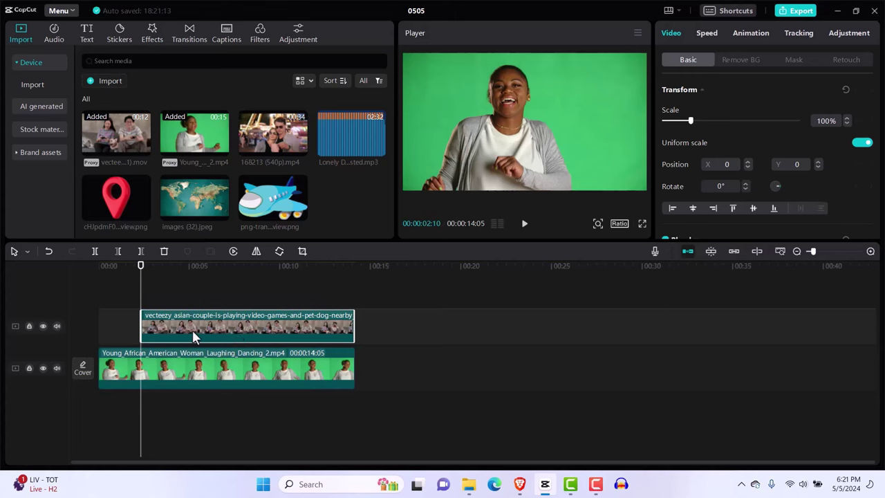
# At 2:11, keyframe the couple overlay's transform at 36% scale, below the frame at position X 1121, Y -1466.
pyautogui.moveTo(140, 277); pyautogui.dragTo(141, 277)
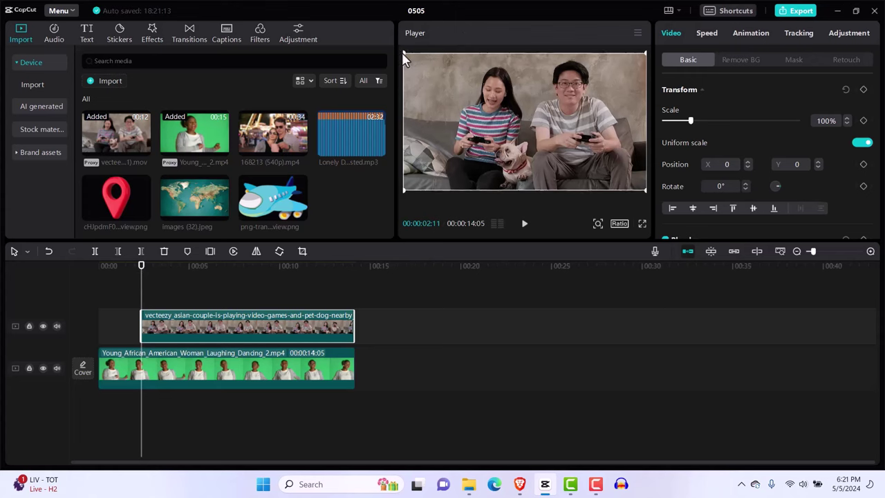
pyautogui.moveTo(404, 55); pyautogui.dragTo(597, 222)
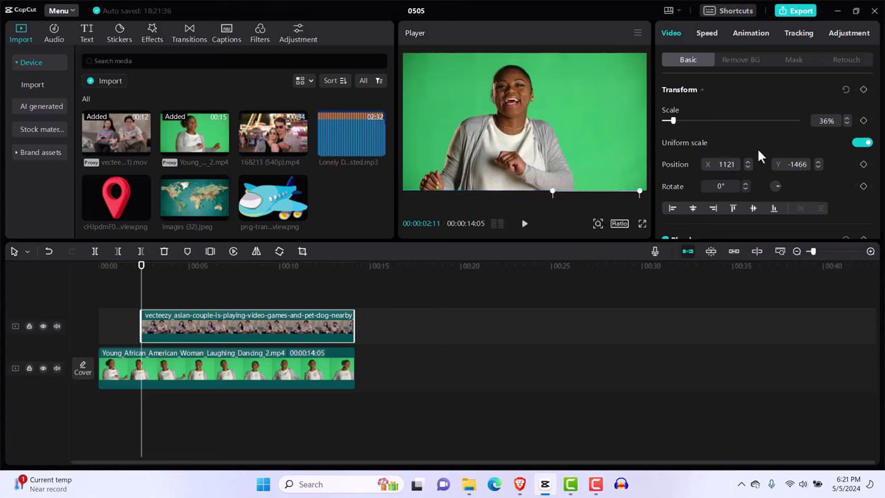
pyautogui.click(862, 89)
# At 6:00, keyframe the couple overlay inside the frame at position X 1053, Y -596.
pyautogui.moveTo(139, 273); pyautogui.dragTo(189, 273)
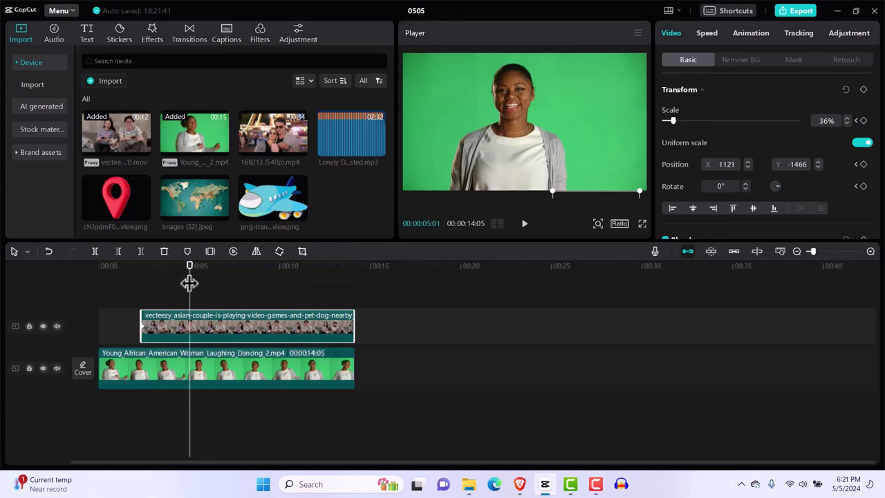
pyautogui.click(208, 269)
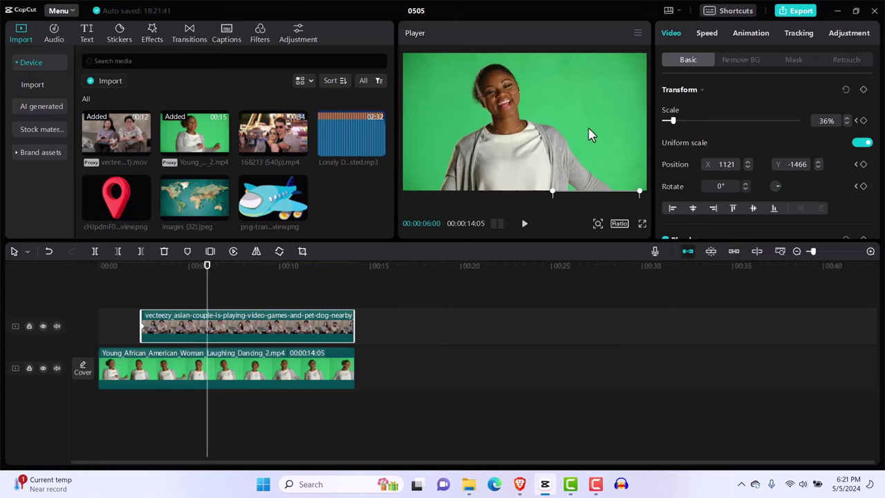
pyautogui.moveTo(595, 192)
pyautogui.mouseDown()
pyautogui.moveTo(591, 128)
pyautogui.moveTo(591, 138)
pyautogui.mouseUp()
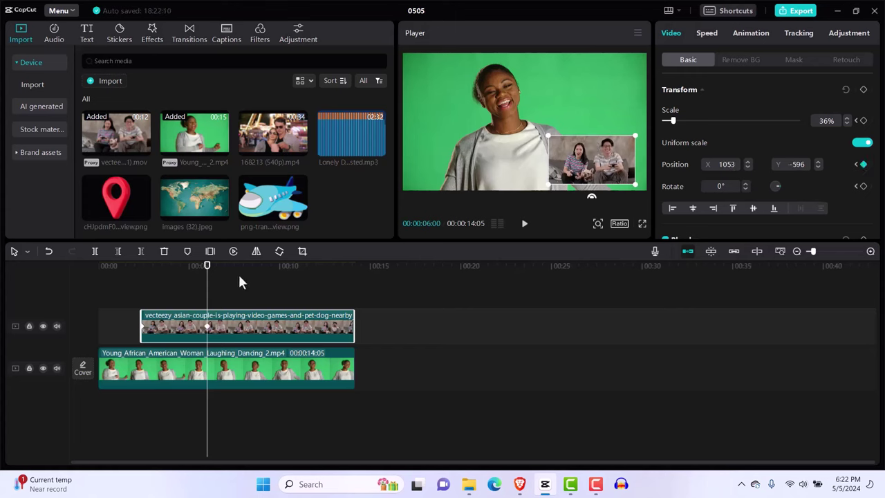
# Play the overlay's entrance from 1:29, and at 10:08 keyframe it below the frame at position X 1084, Y -1466.
pyautogui.moveTo(205, 277); pyautogui.dragTo(133, 282)
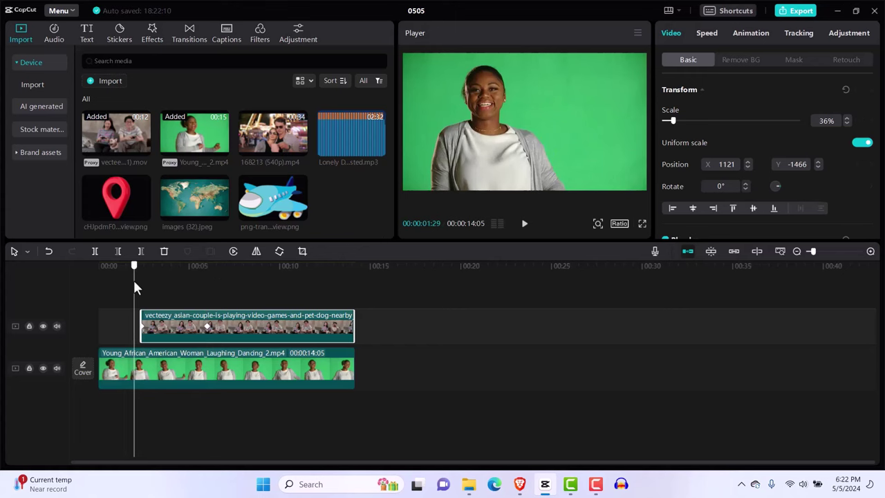
pyautogui.click(524, 228)
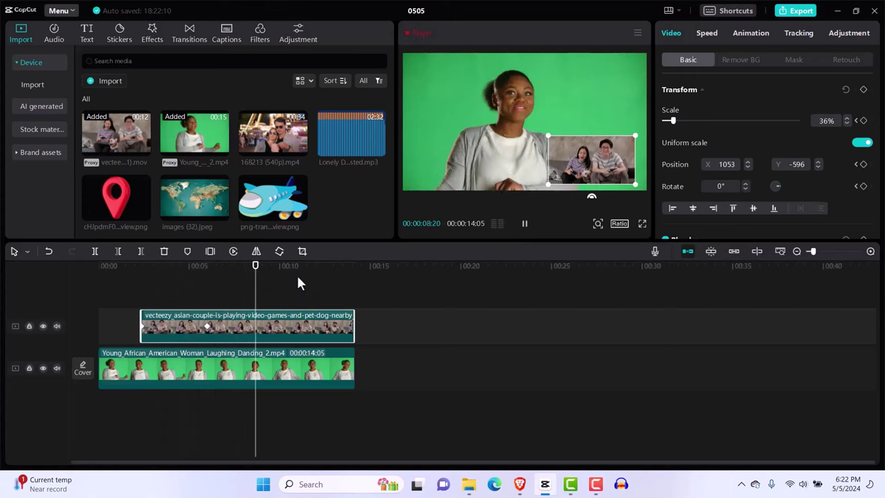
pyautogui.click(523, 230)
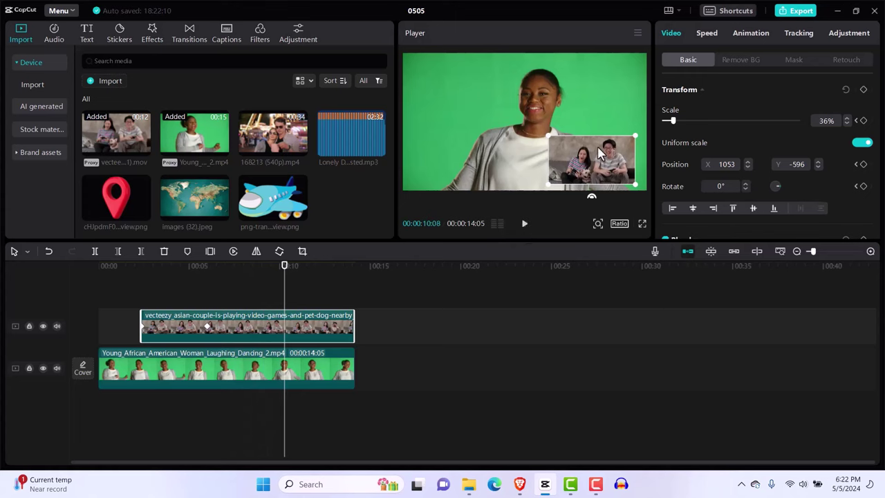
pyautogui.moveTo(599, 157); pyautogui.dragTo(598, 194)
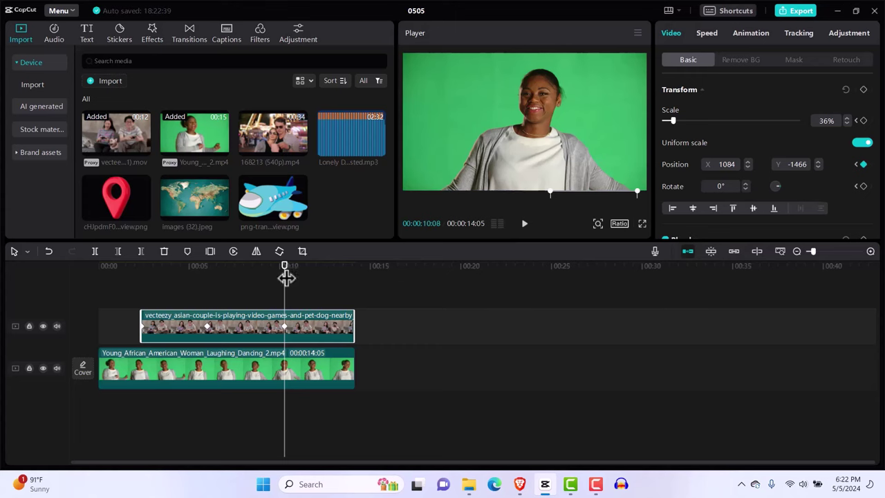
# Show the couple overlay's keyframe animation and expand its Scale and X position graphs.
pyautogui.rightClick(197, 335)
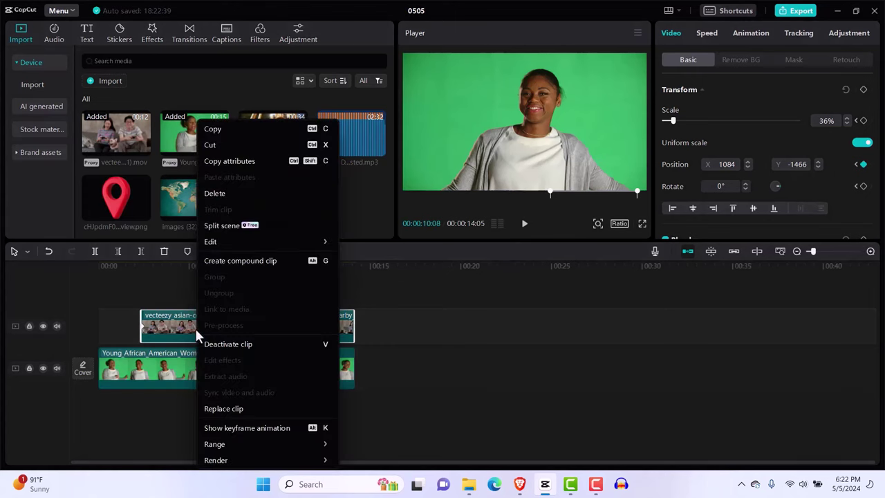
pyautogui.click(237, 427)
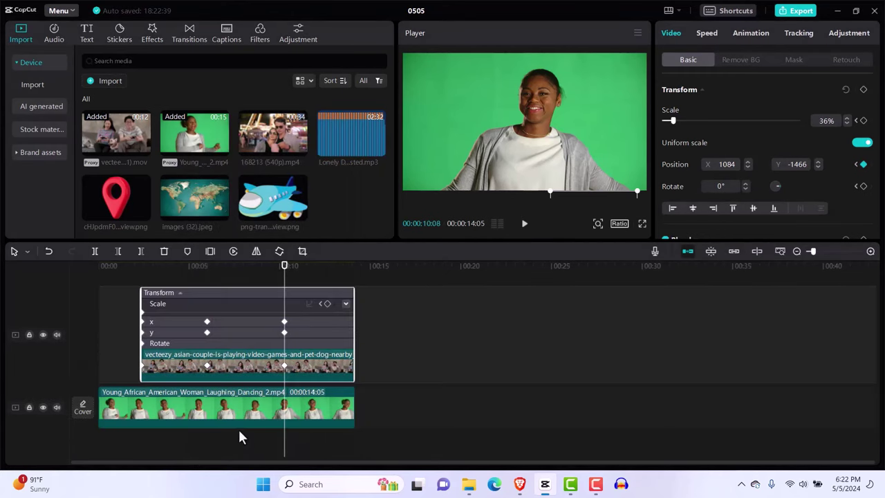
pyautogui.click(206, 322)
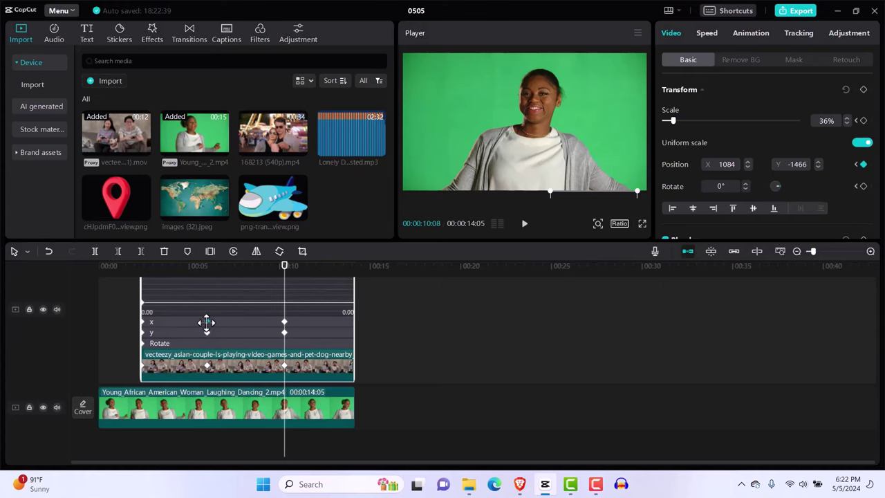
pyautogui.scroll(2, 404, 356)
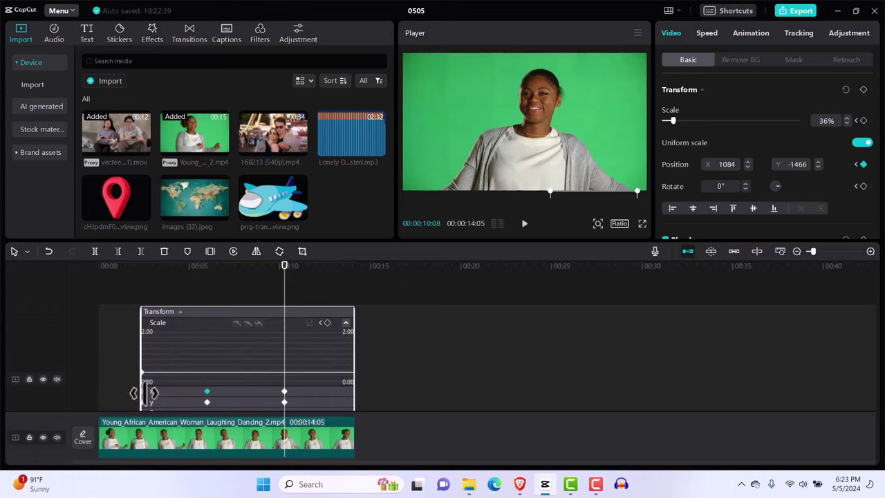
pyautogui.scroll(-2, 143, 392)
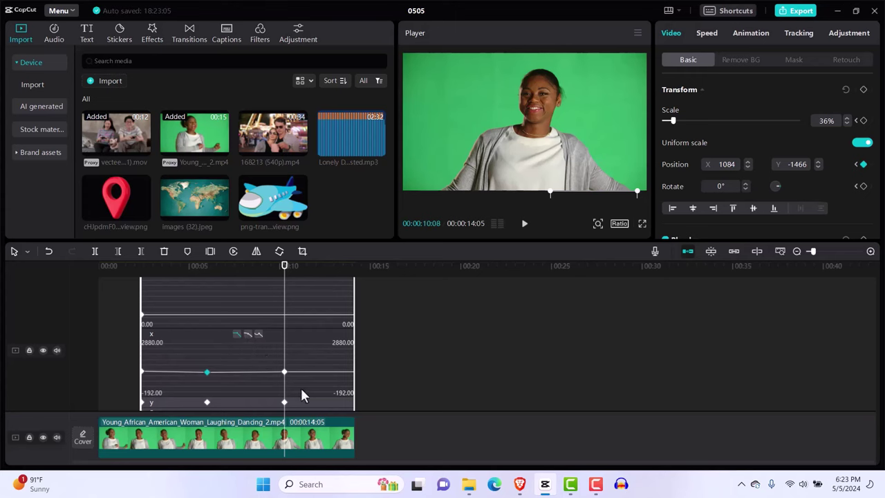
pyautogui.scroll(1, 301, 394)
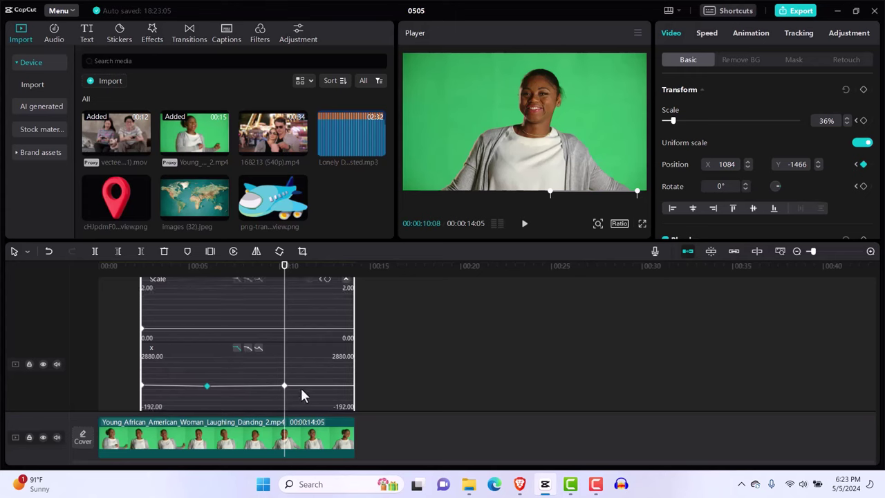
pyautogui.scroll(1, 301, 394)
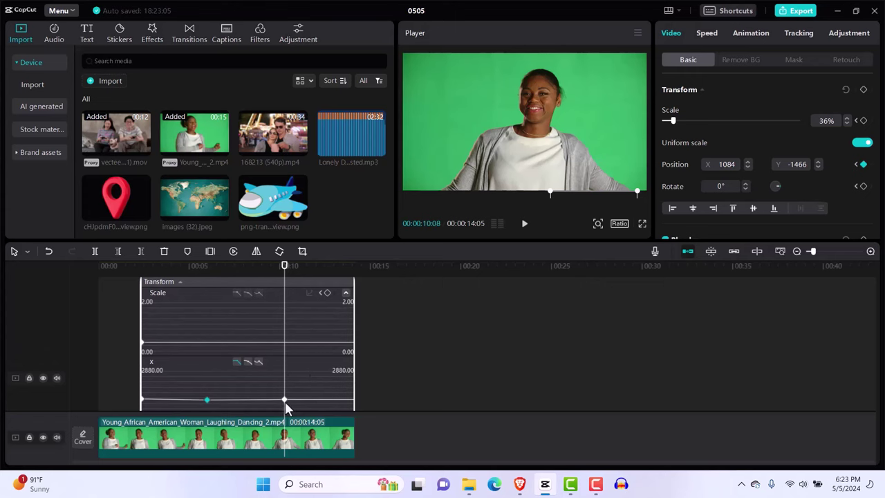
# Apply Auto curve to the couple overlay's X position keyframe at 6:00.
pyautogui.click(282, 399)
pyautogui.rightClick(282, 399)
pyautogui.click(282, 401)
pyautogui.click(205, 400)
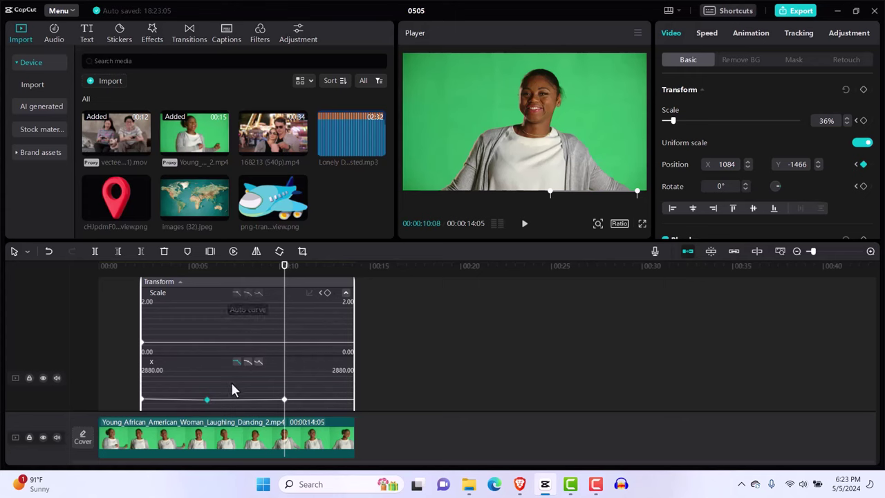
pyautogui.click(247, 362)
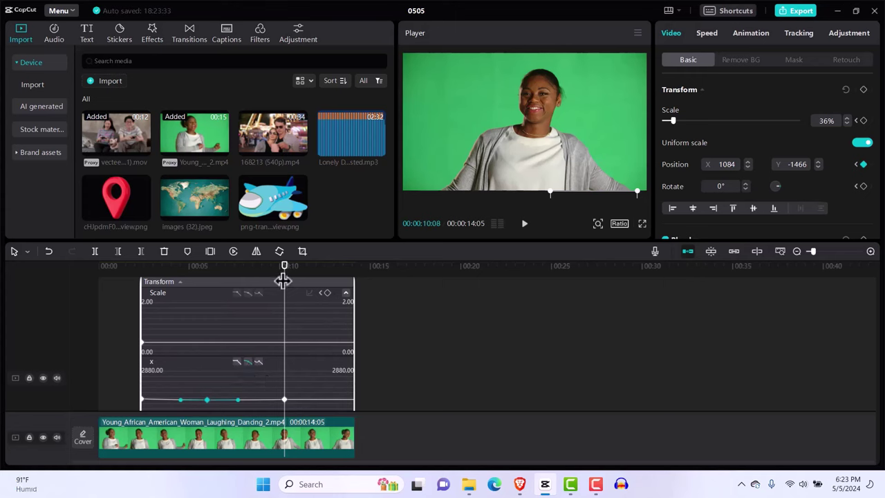
pyautogui.moveTo(284, 277); pyautogui.dragTo(284, 293)
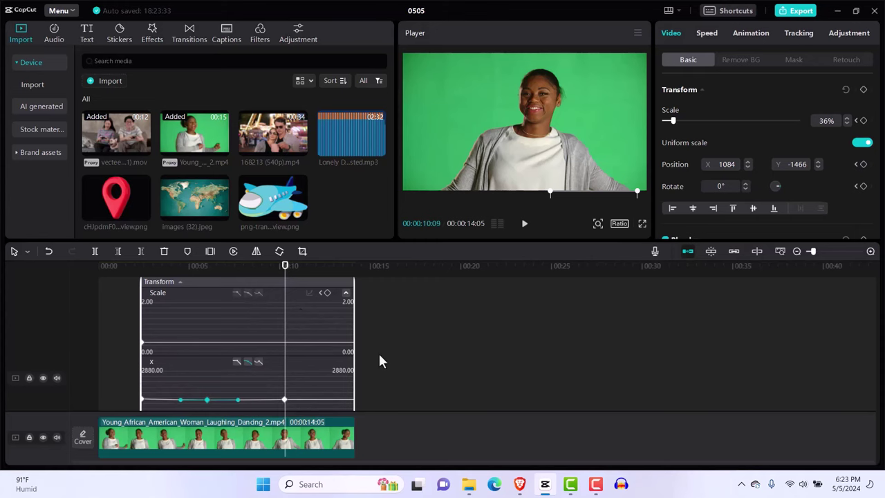
# Apply the Ease In 3 graph to the couple overlay's Y position keyframe at 6:00.
pyautogui.scroll(-3, 380, 356)
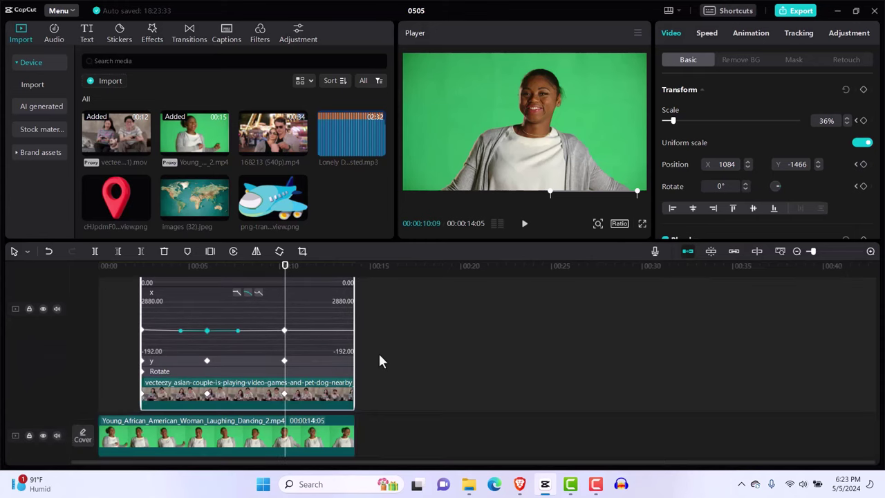
pyautogui.click(207, 361)
pyautogui.click(207, 360)
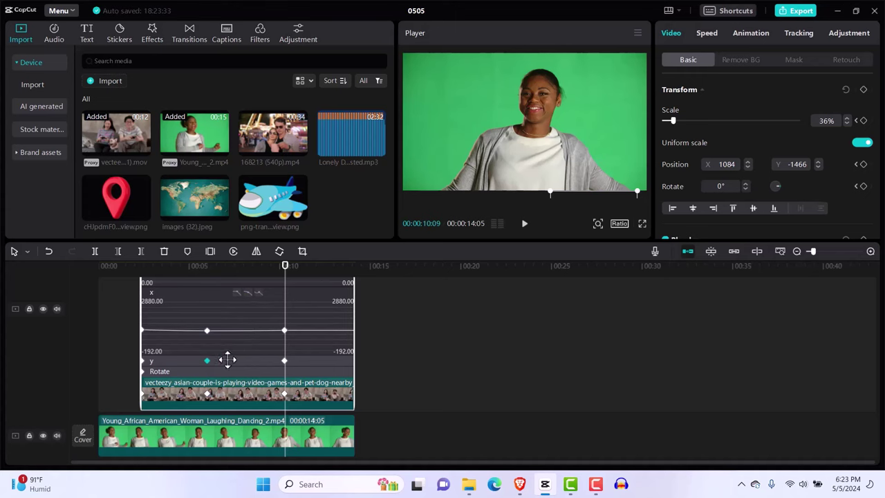
pyautogui.click(284, 360)
pyautogui.scroll(-1, 167, 361)
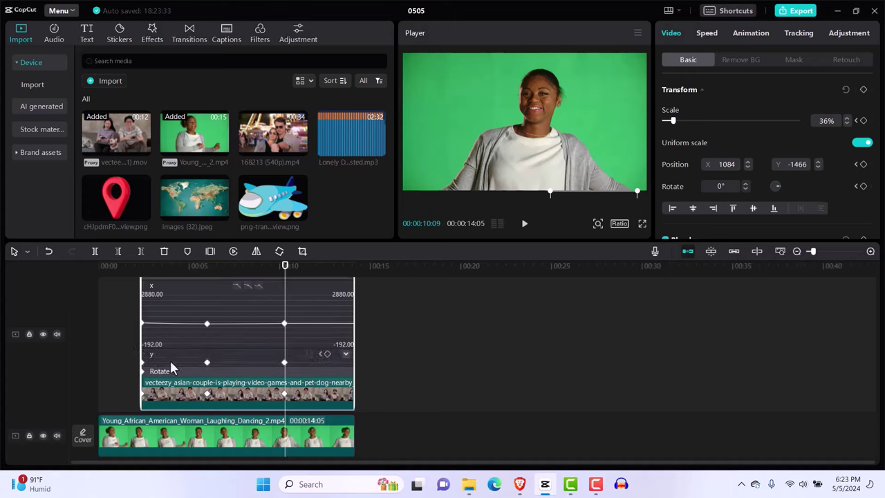
pyautogui.click(207, 362)
pyautogui.click(308, 354)
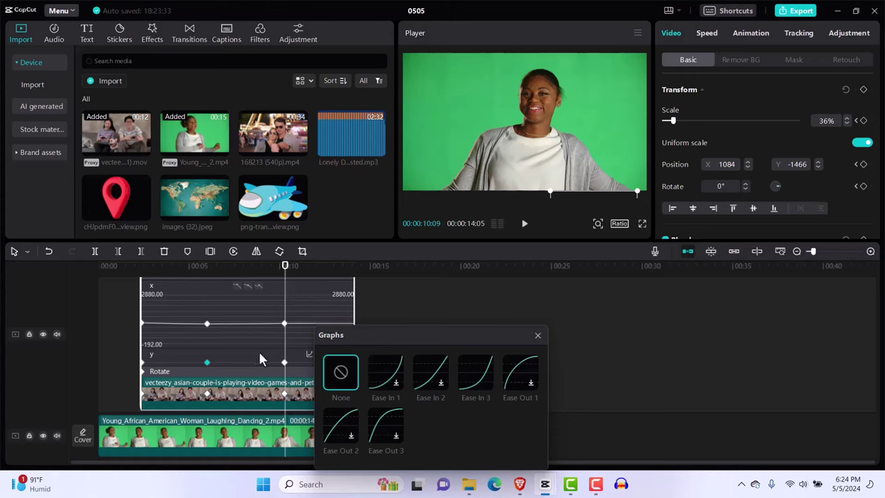
pyautogui.click(475, 377)
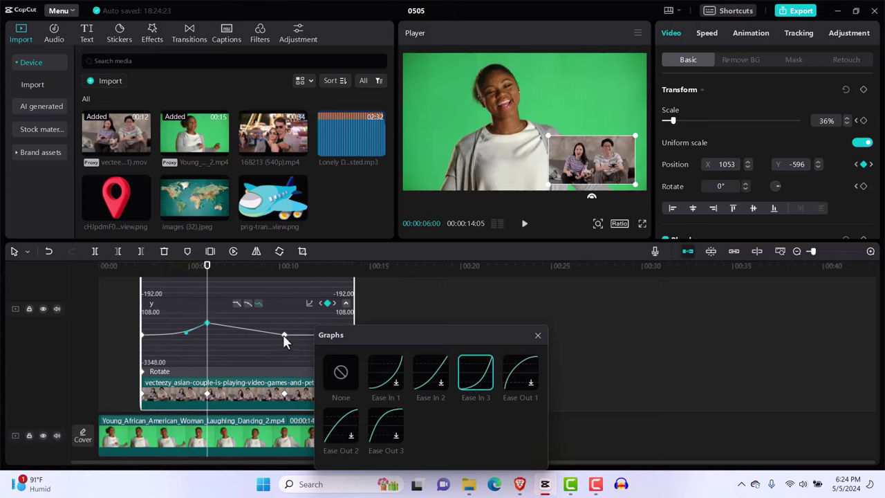
pyautogui.click(537, 336)
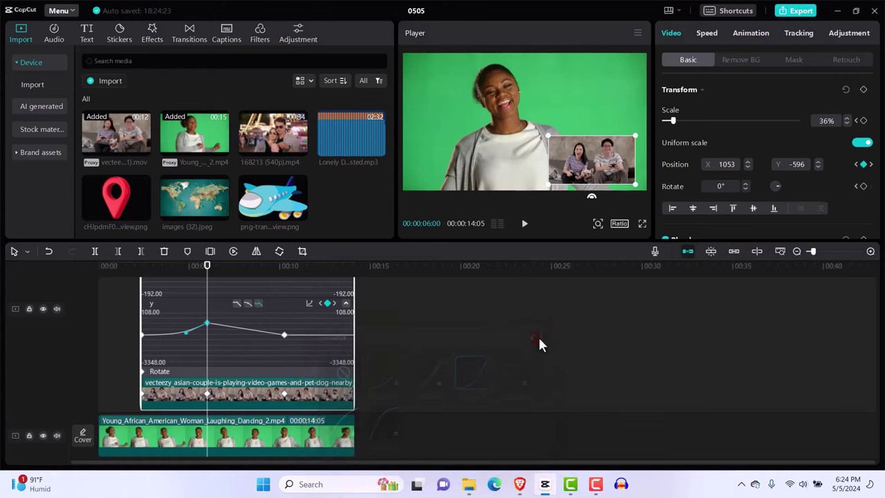
# Apply the Ease Out 3 graph to the overlay's Y position keyframe at 10:08, and hide the clip's keyframe animation.
pyautogui.click(284, 334)
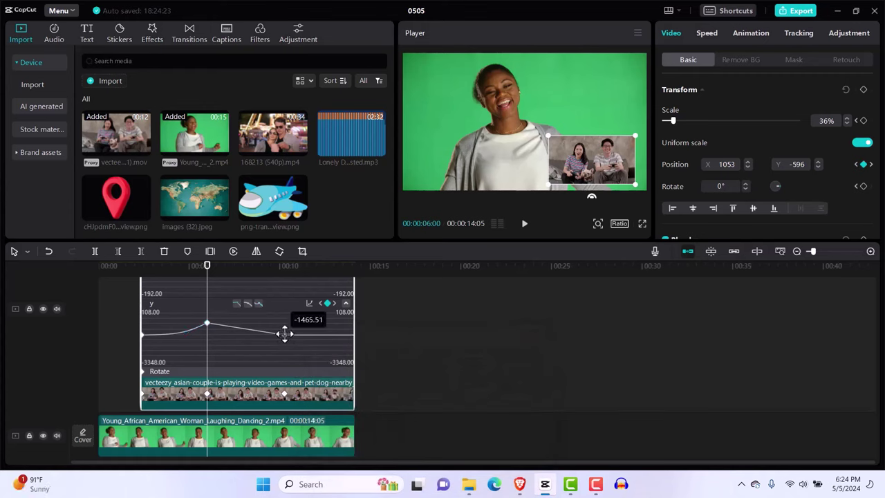
pyautogui.click(284, 334)
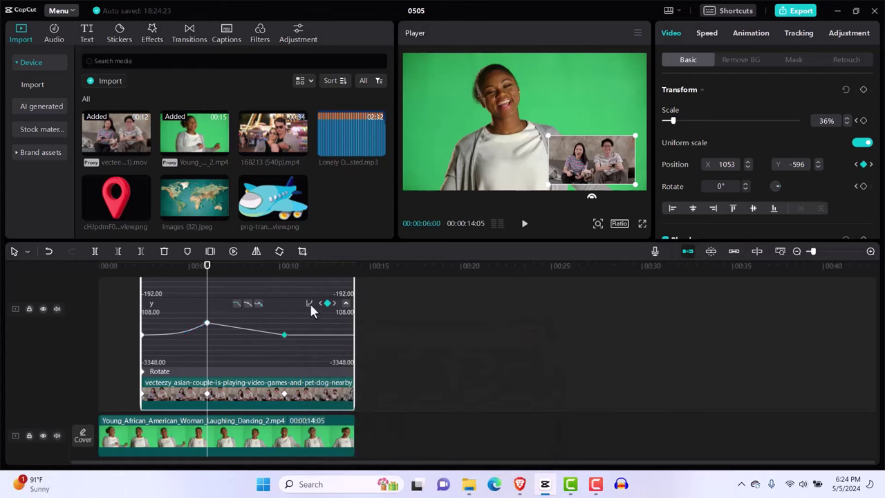
pyautogui.click(310, 306)
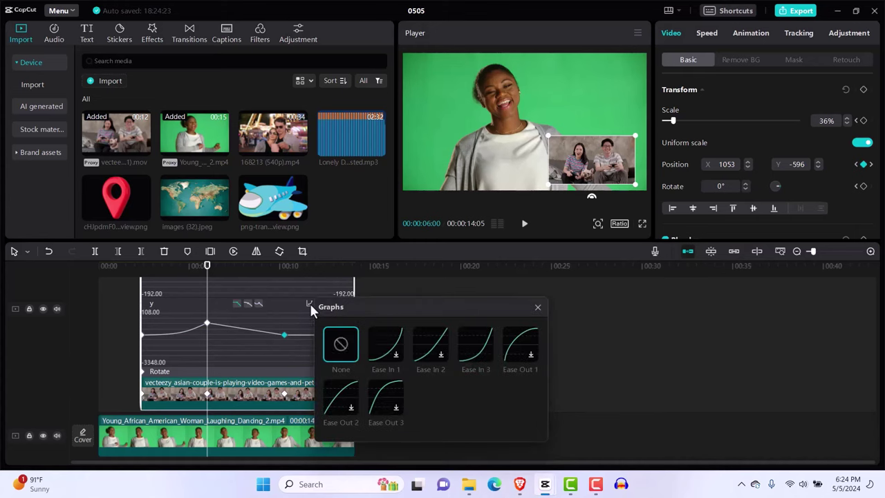
pyautogui.click(381, 389)
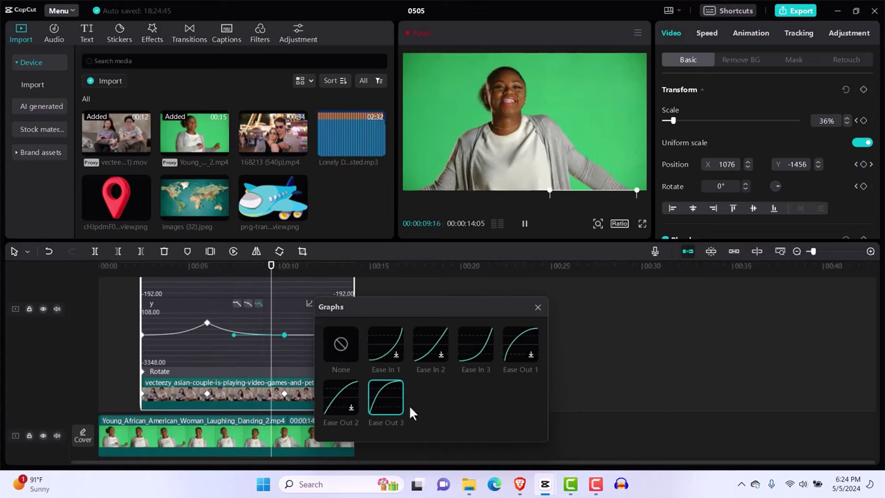
pyautogui.click(538, 306)
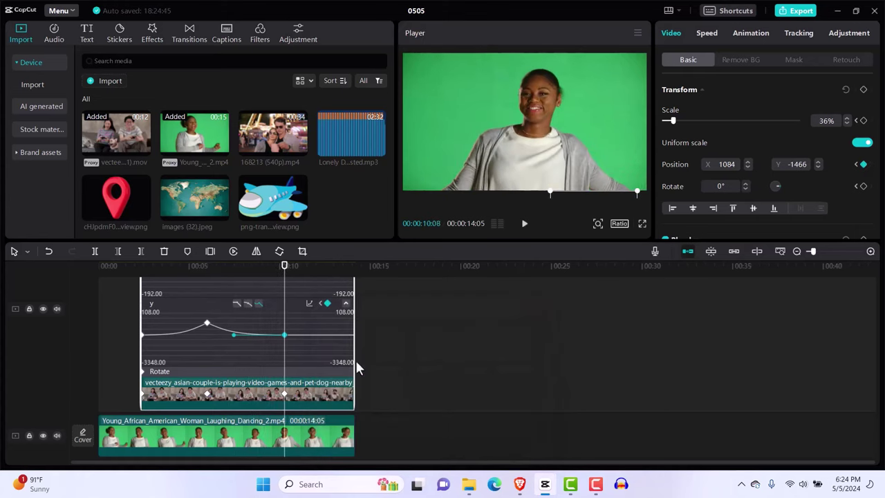
pyautogui.rightClick(300, 351)
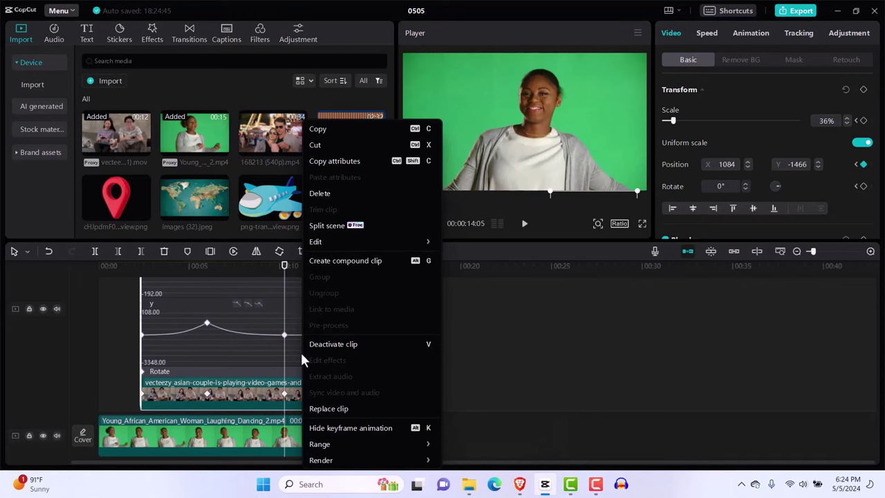
pyautogui.click(323, 428)
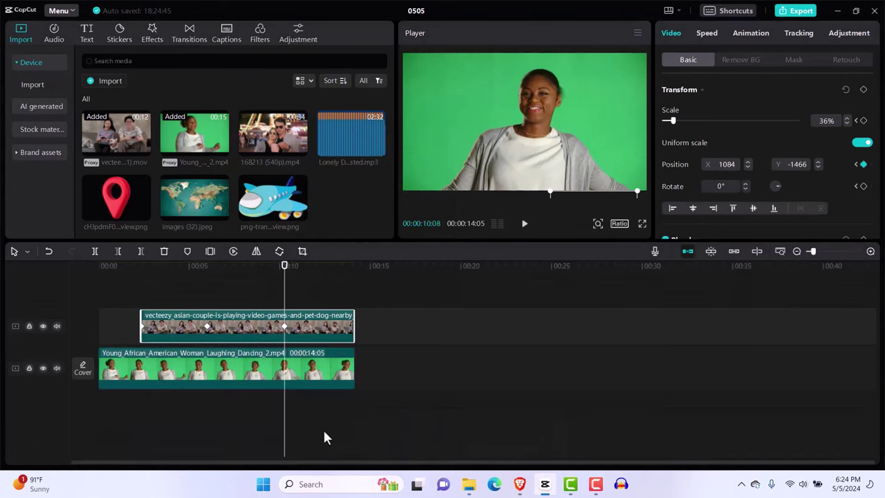
# Try a faster entrance by moving the overlay's middle keyframe to about 3:14, and play it from 1:28.
pyautogui.click(207, 326)
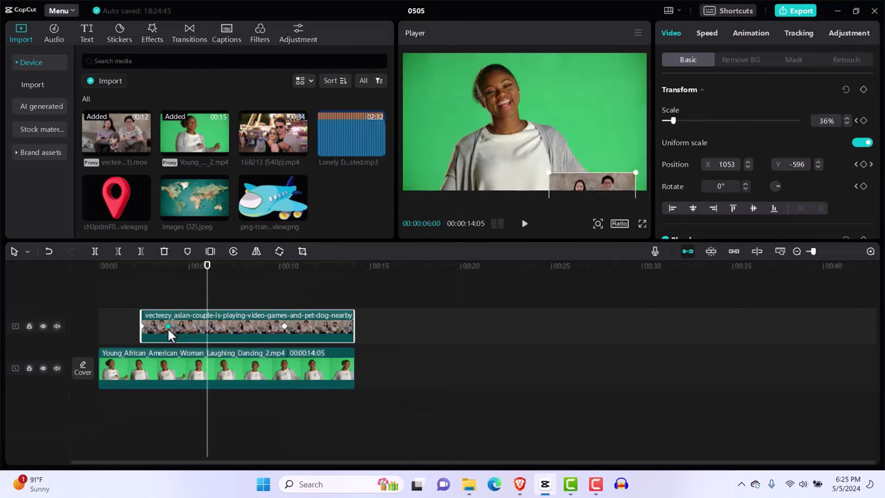
pyautogui.moveTo(167, 328); pyautogui.dragTo(161, 327)
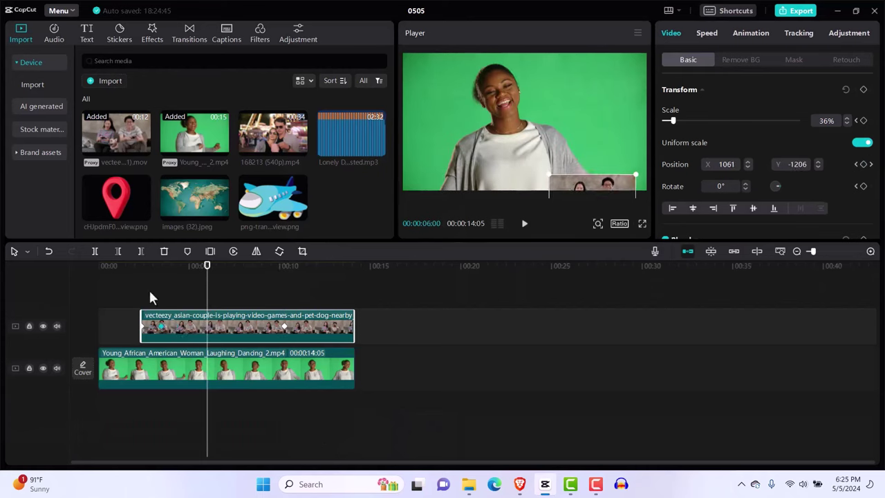
pyautogui.click(151, 297)
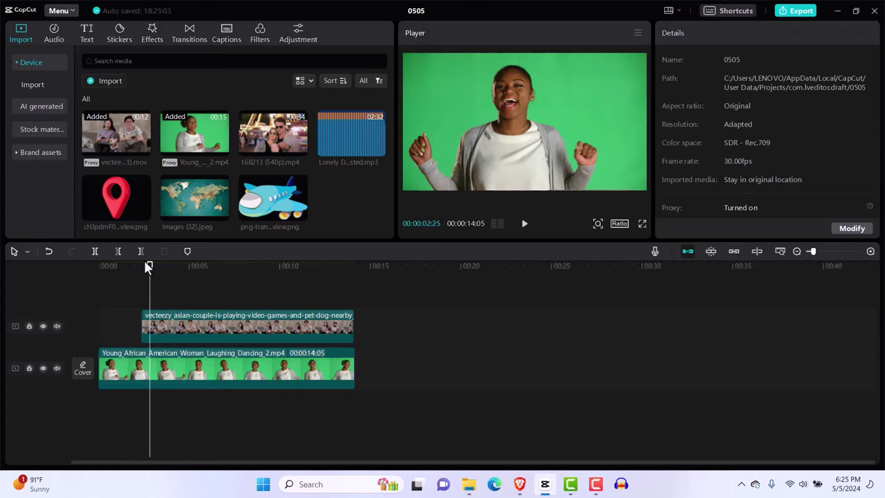
pyautogui.moveTo(148, 266); pyautogui.dragTo(134, 266)
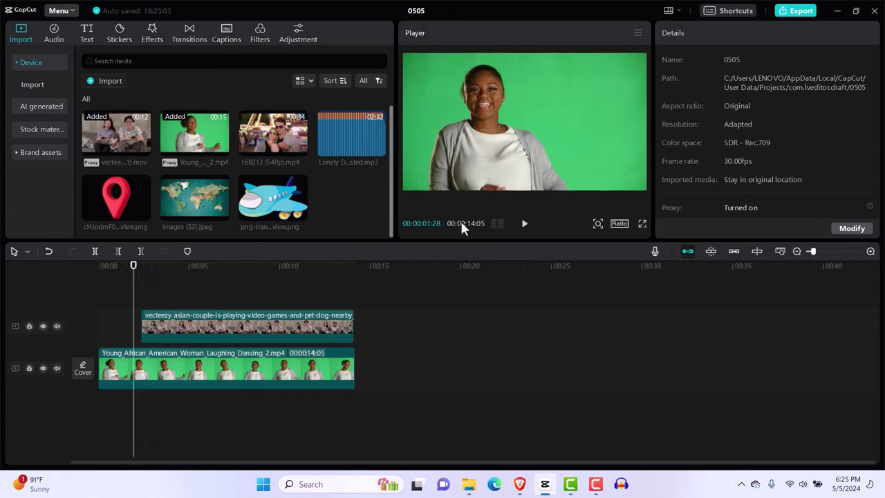
pyautogui.click(523, 228)
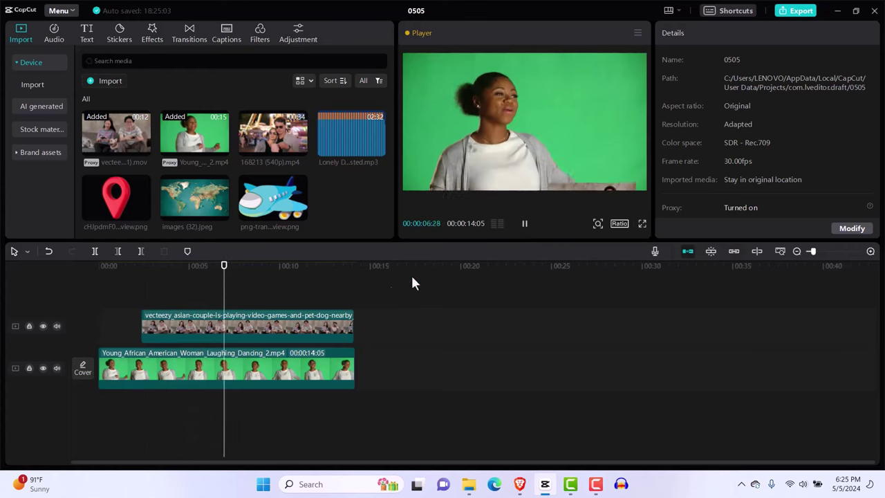
# Slow the overlay's entrance by moving its middle keyframe to about 6:00.
pyautogui.click(163, 333)
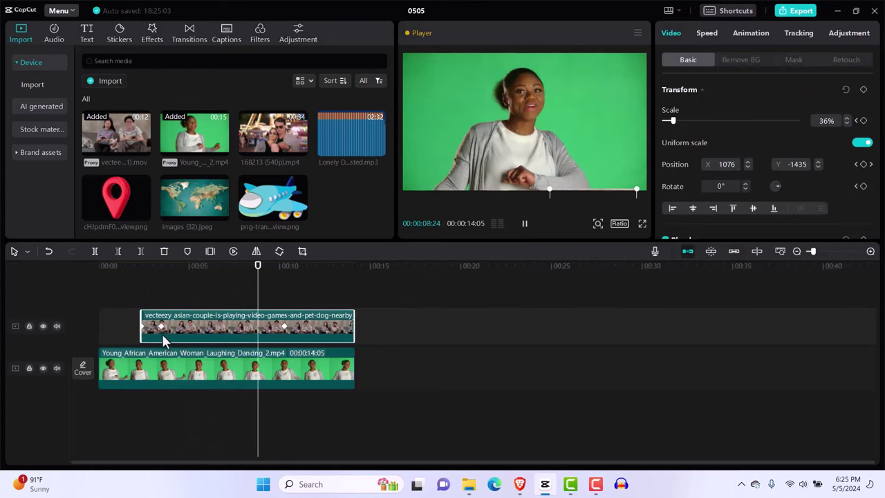
pyautogui.moveTo(162, 327); pyautogui.dragTo(212, 328)
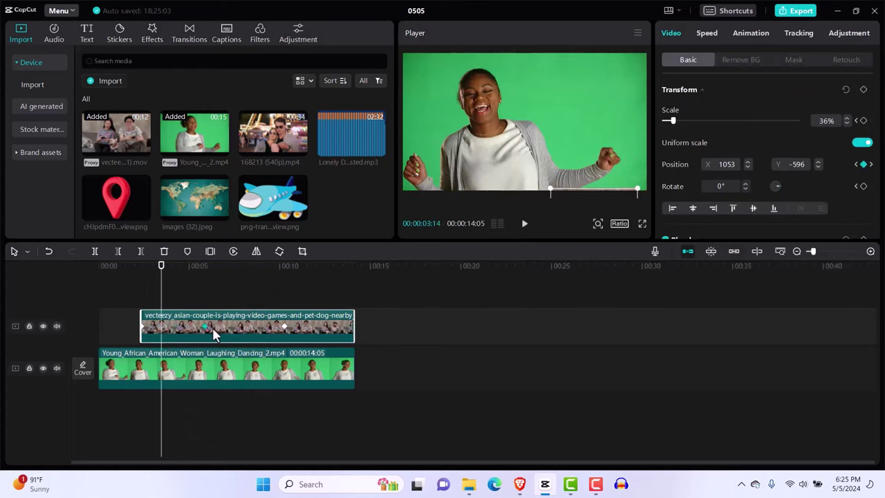
pyautogui.click(140, 300)
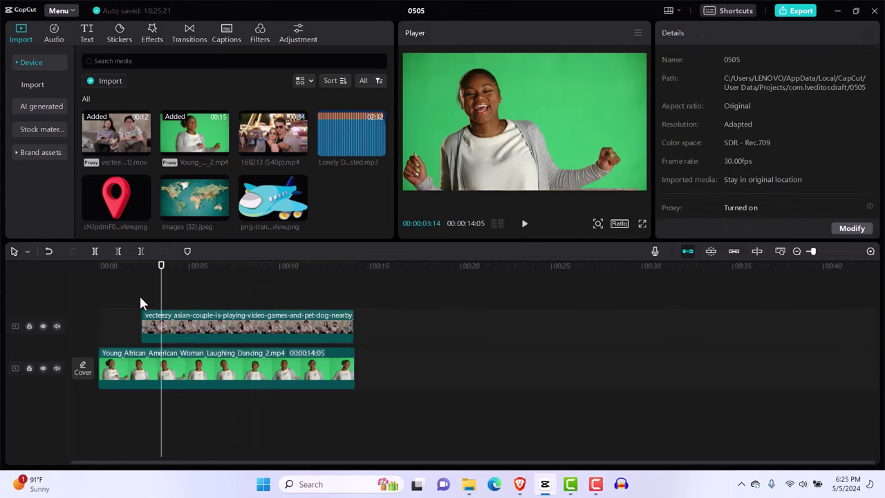
# Play the overlay animation from 3:14, and recheck its entrance at several points up to 5:25.
pyautogui.click(524, 231)
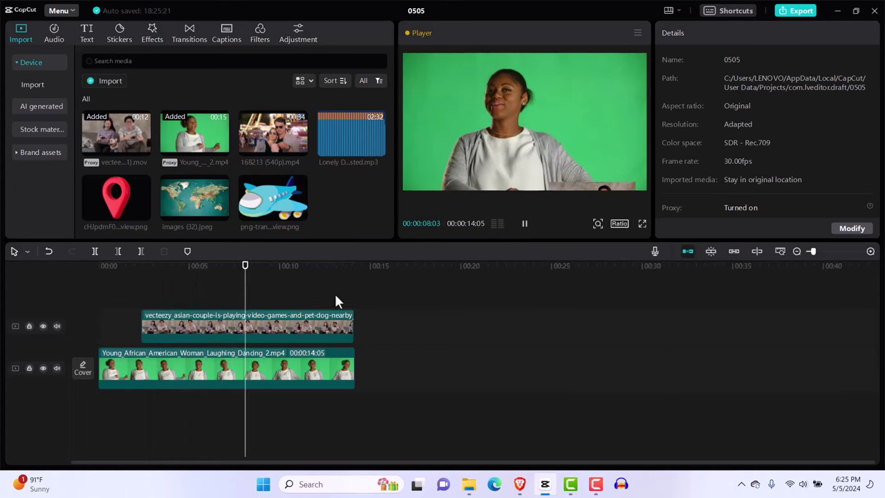
pyautogui.moveTo(260, 278); pyautogui.dragTo(208, 277)
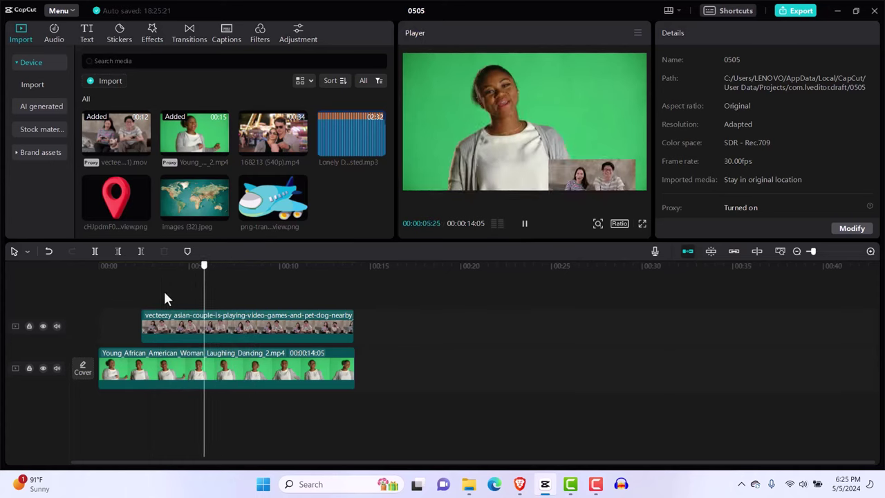
pyautogui.click(166, 297)
pyautogui.click(190, 302)
pyautogui.click(187, 294)
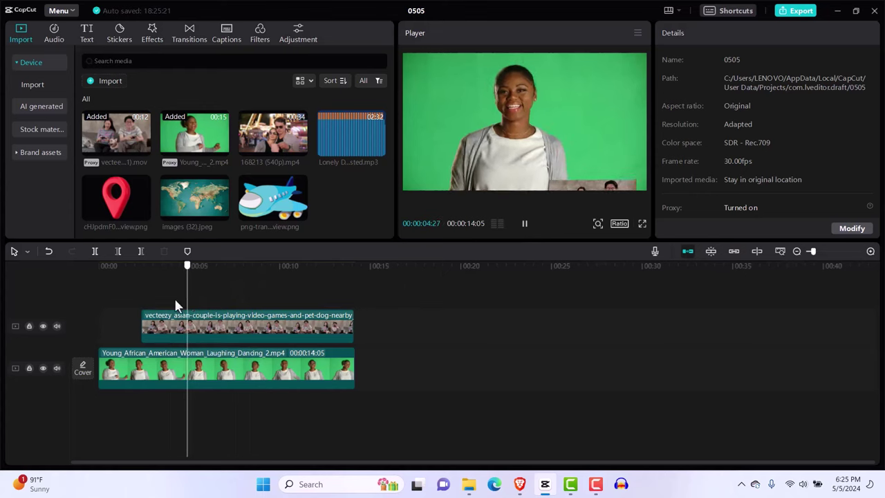
pyautogui.click(171, 298)
pyautogui.click(203, 309)
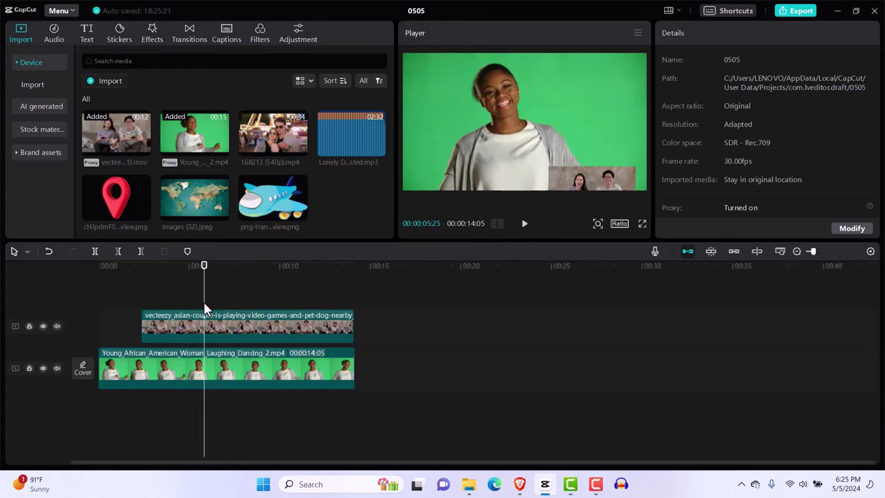
# Delete the overlay clip's middle and last keyframes, keeping only the one at its start.
pyautogui.click(215, 343)
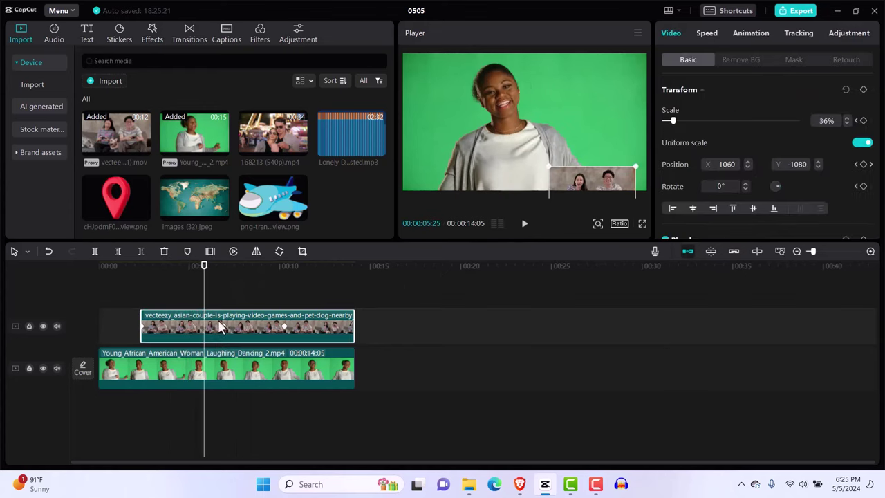
pyautogui.moveTo(222, 326); pyautogui.dragTo(209, 326)
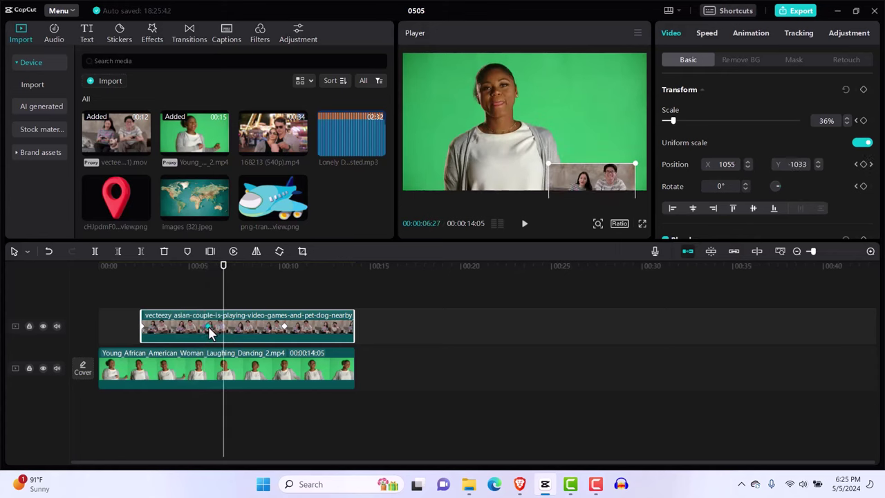
pyautogui.rightClick(208, 326)
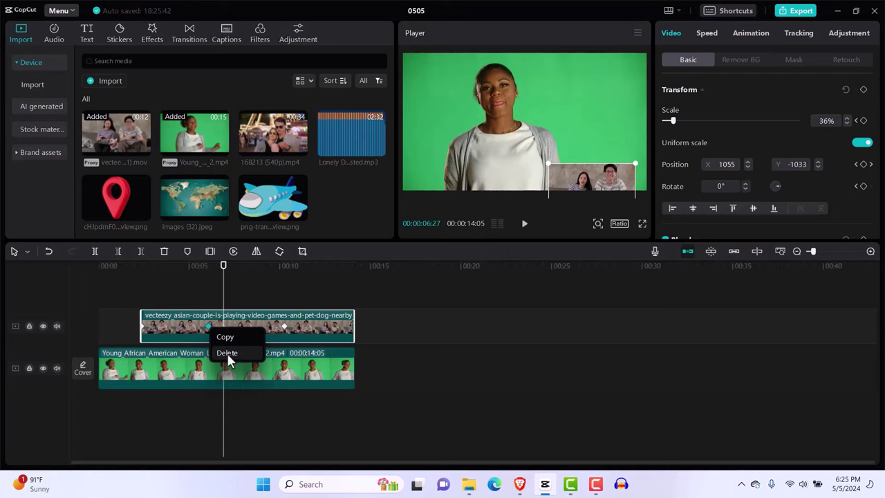
pyautogui.click(228, 353)
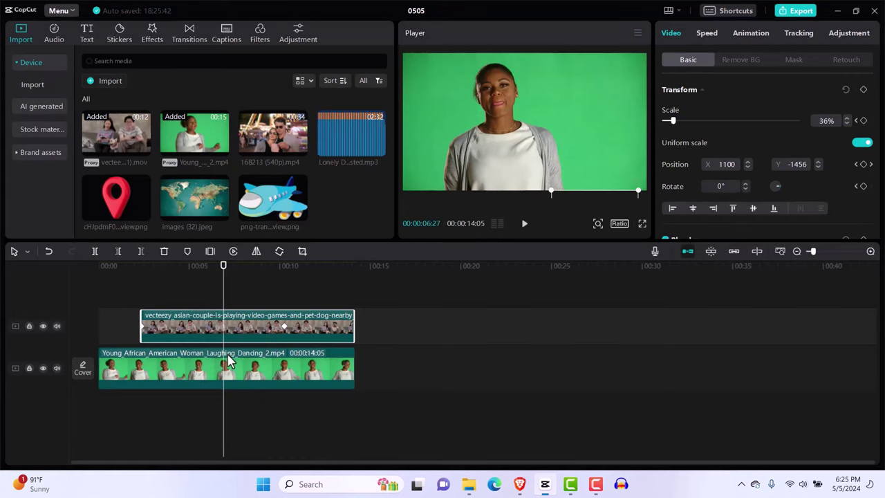
pyautogui.rightClick(283, 327)
pyautogui.click(303, 352)
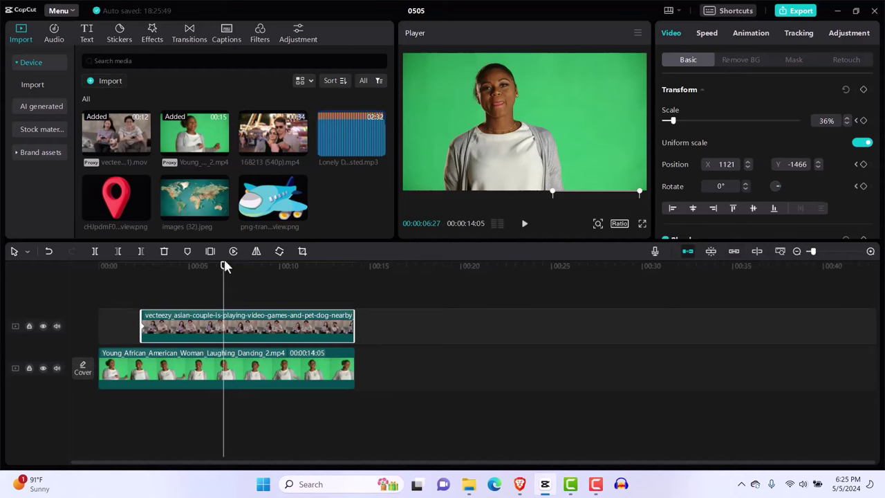
# Keyframe the overlay's position: raise it into frame at 4:06 (X 1089, Y -694) and lower it out of frame at 8:28 (X 1039, Y -1619).
pyautogui.moveTo(222, 276); pyautogui.dragTo(174, 278)
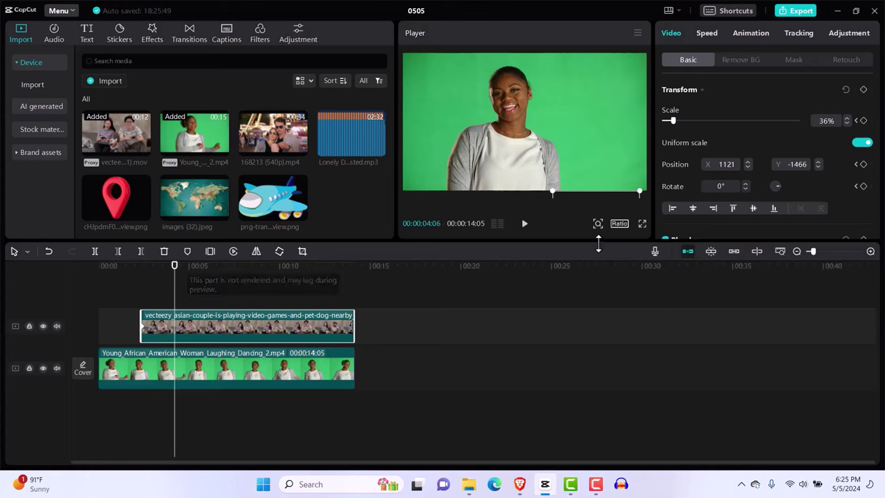
pyautogui.moveTo(608, 199); pyautogui.dragTo(606, 153)
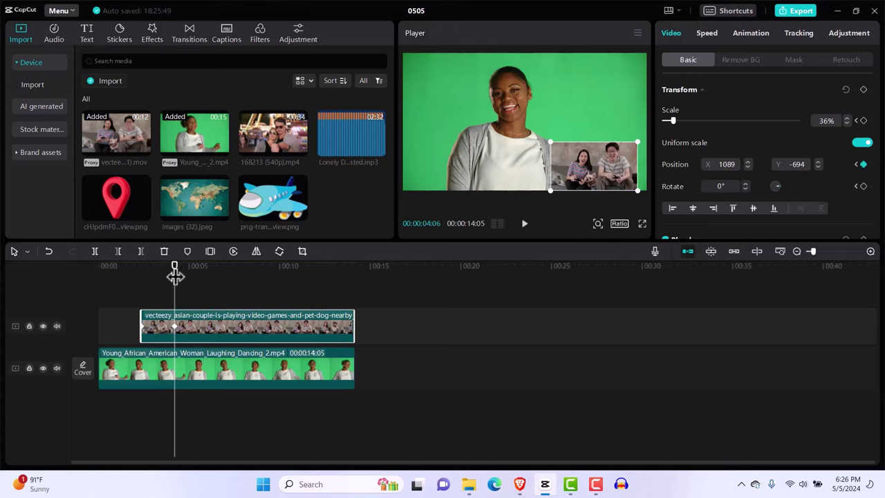
pyautogui.moveTo(174, 276); pyautogui.dragTo(261, 285)
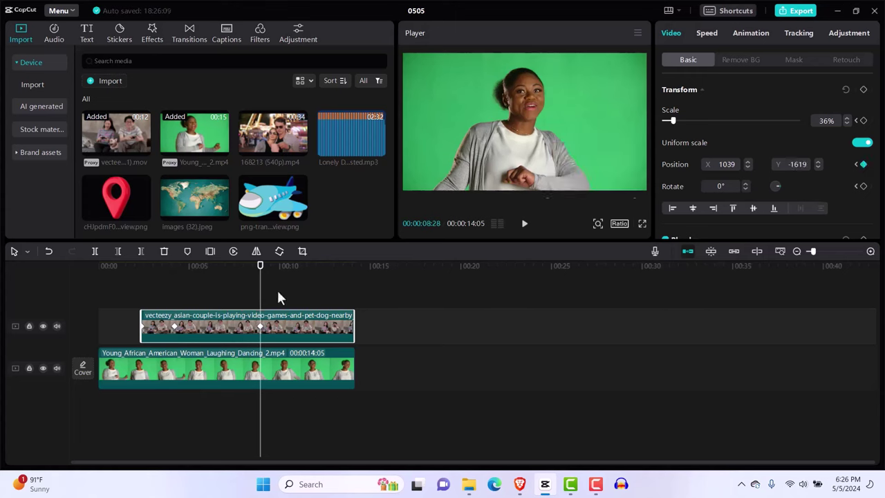
# Add the trending THE MOMENT text template to the timeline at 4:12.
pyautogui.moveTo(259, 276); pyautogui.dragTo(178, 297)
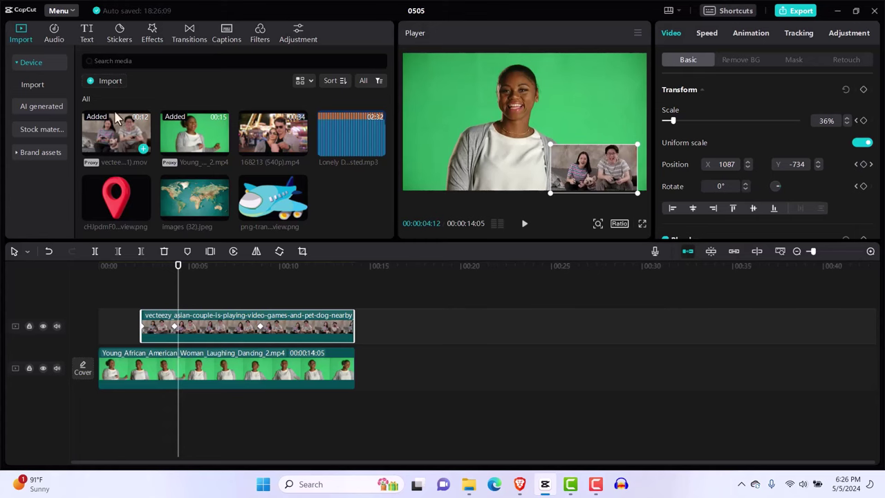
pyautogui.click(87, 35)
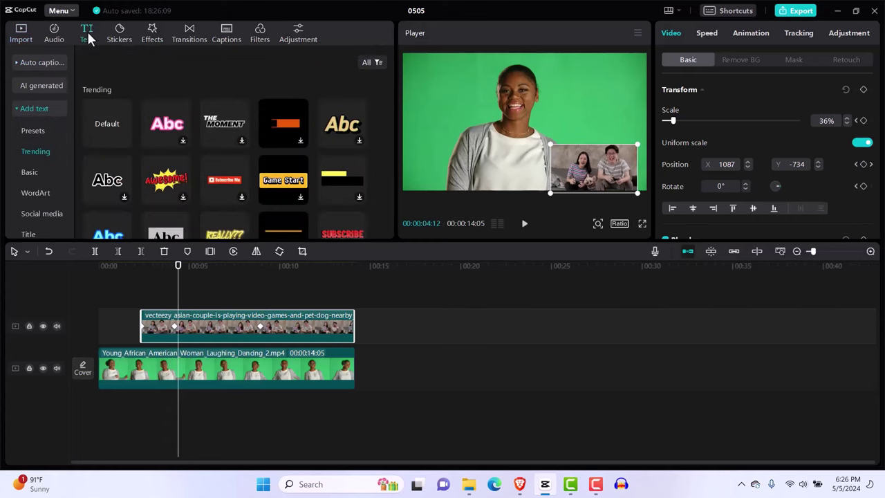
pyautogui.click(234, 128)
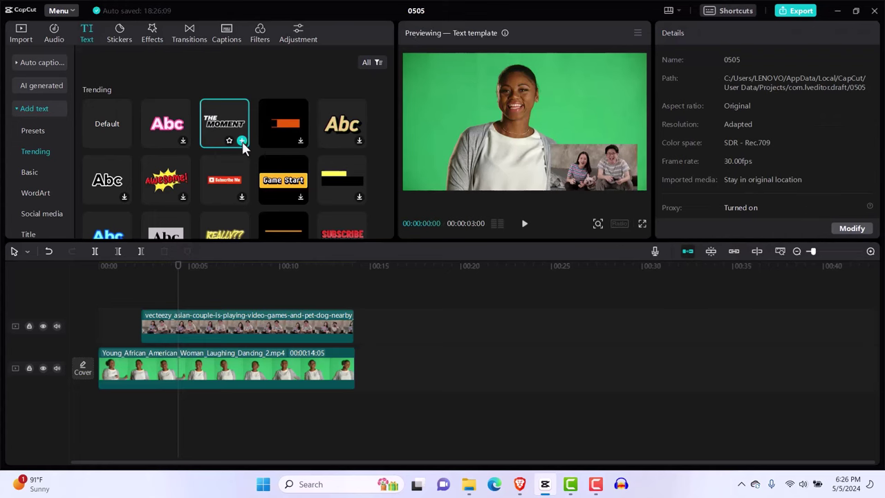
pyautogui.click(241, 141)
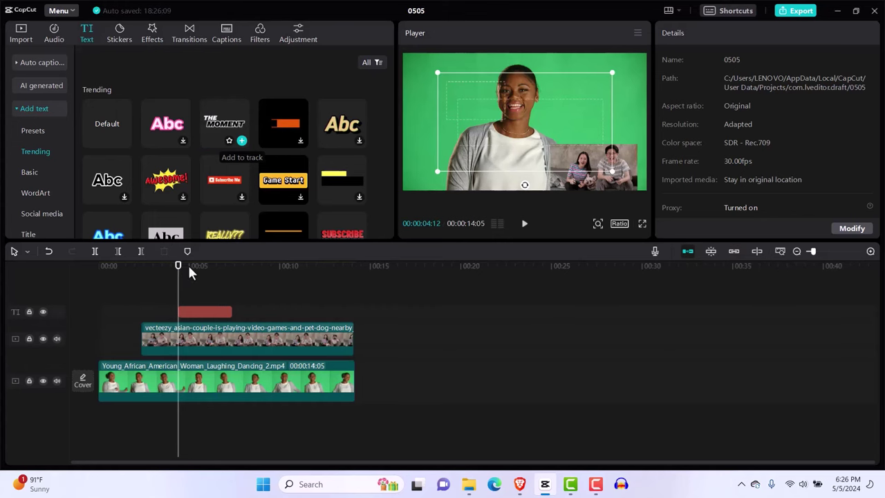
# Shrink the THE MOMENT title, set the MOMENT line's font size to 14, and place the title just above the overlay at 4:15.
pyautogui.click(216, 266)
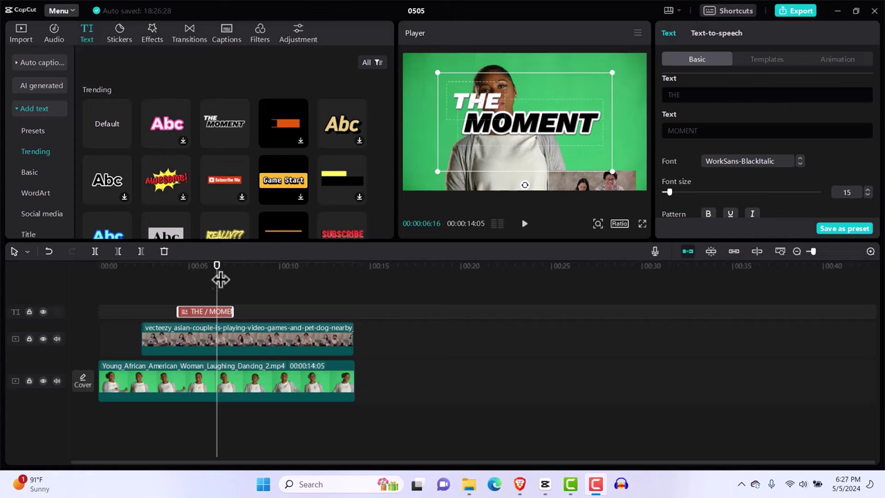
pyautogui.moveTo(219, 275); pyautogui.dragTo(179, 281)
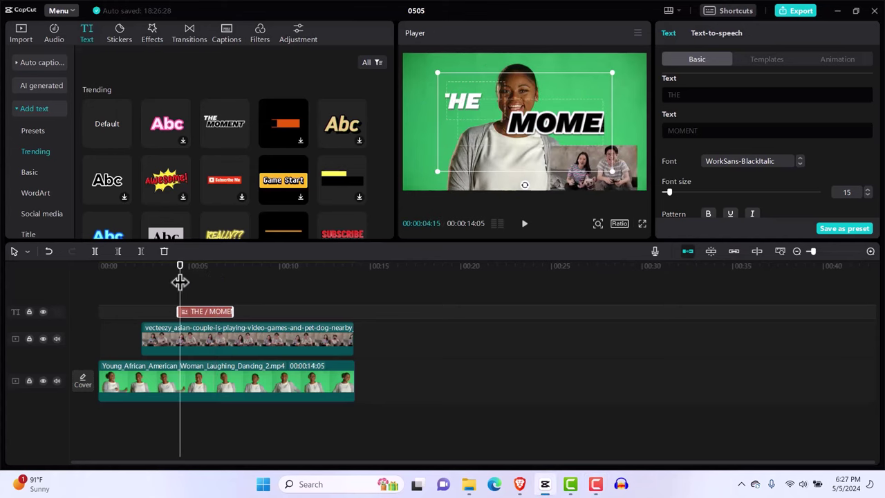
pyautogui.moveTo(437, 72); pyautogui.dragTo(600, 139)
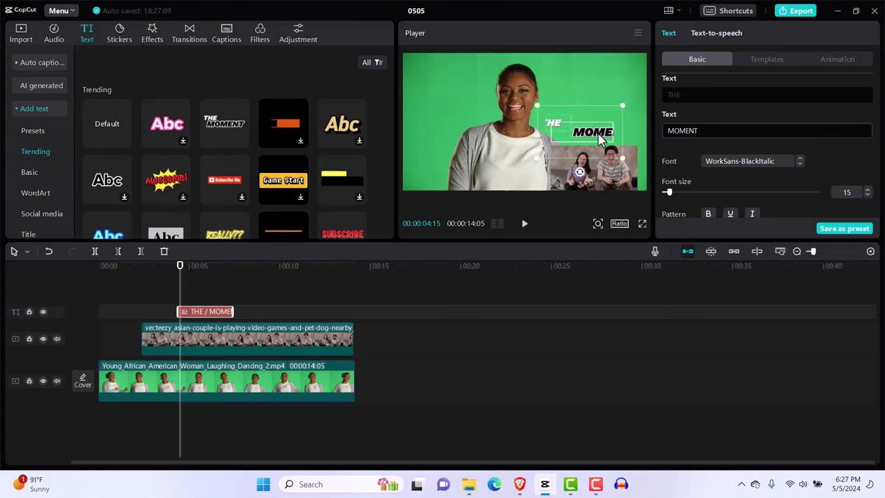
pyautogui.moveTo(668, 190); pyautogui.dragTo(668, 194)
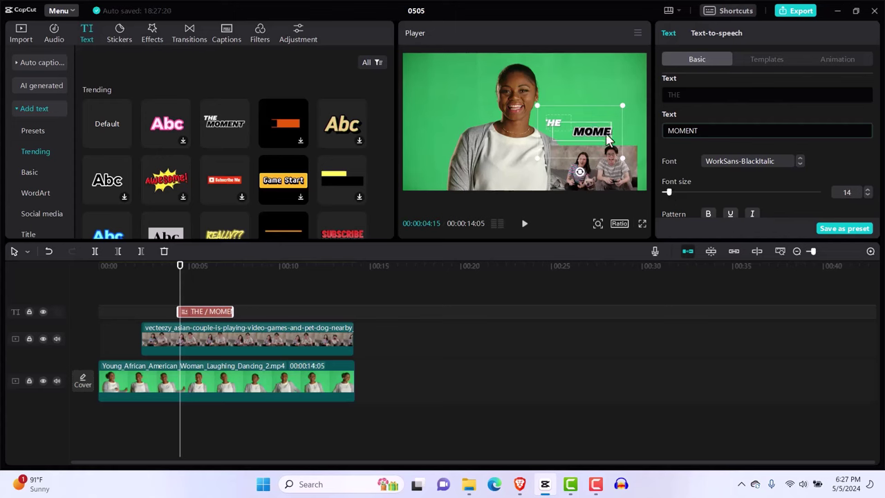
pyautogui.moveTo(595, 137)
pyautogui.mouseDown()
pyautogui.moveTo(619, 138)
pyautogui.moveTo(600, 138)
pyautogui.mouseUp()
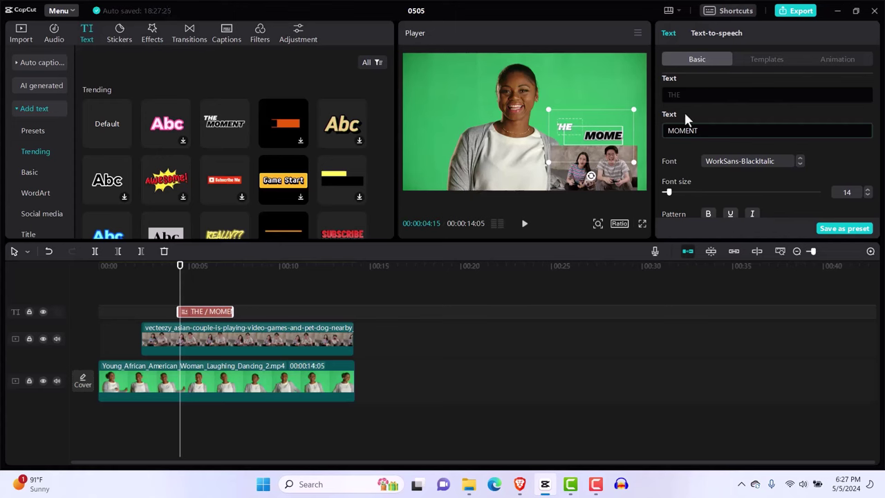
# Apply the Fold entrance animation to the title text, and play it together with the overlay from 3:09.
pyautogui.click(838, 59)
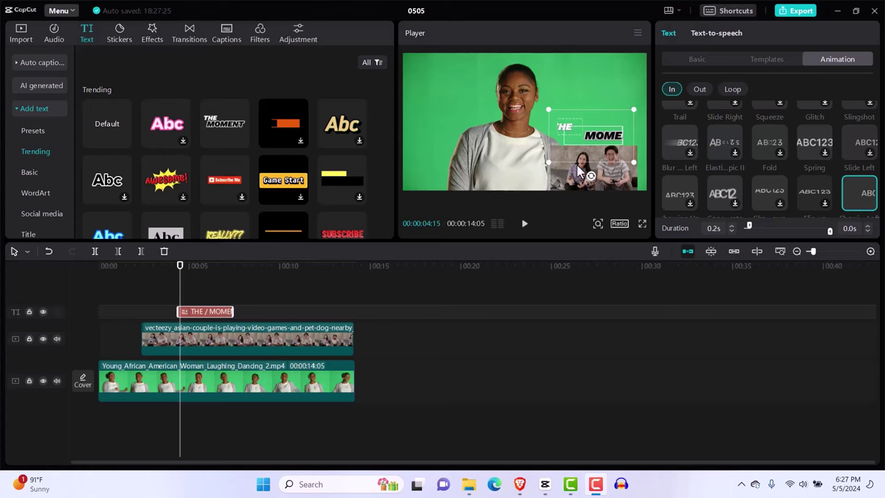
pyautogui.click(768, 143)
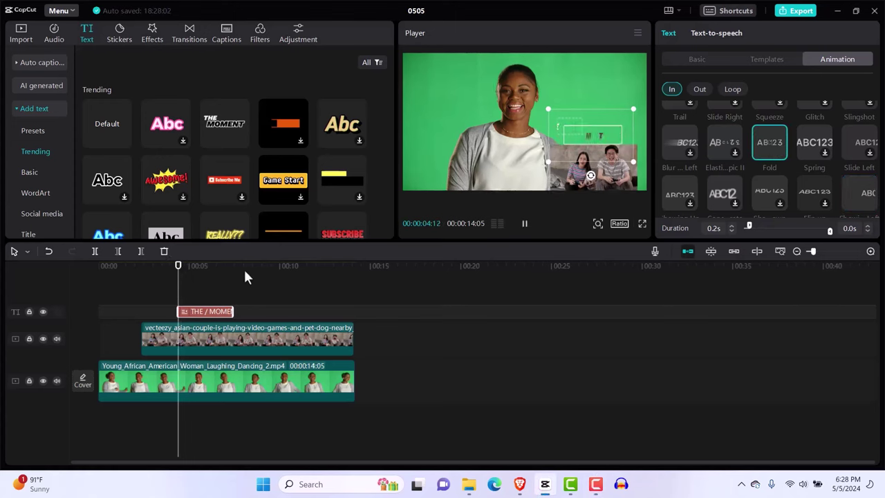
pyautogui.click(159, 276)
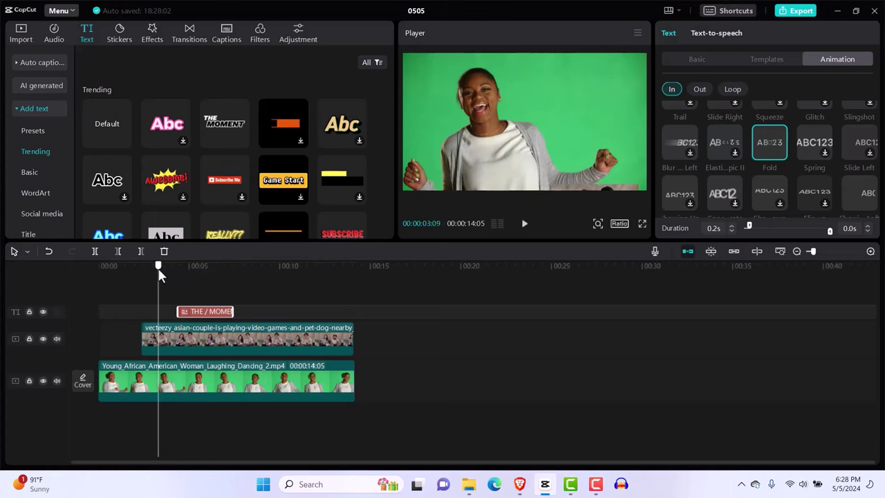
pyautogui.press('space')
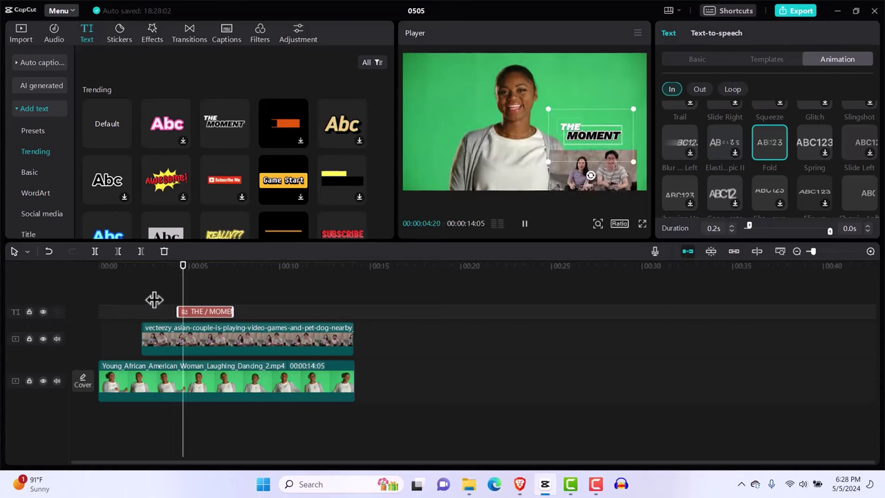
pyautogui.press('space')
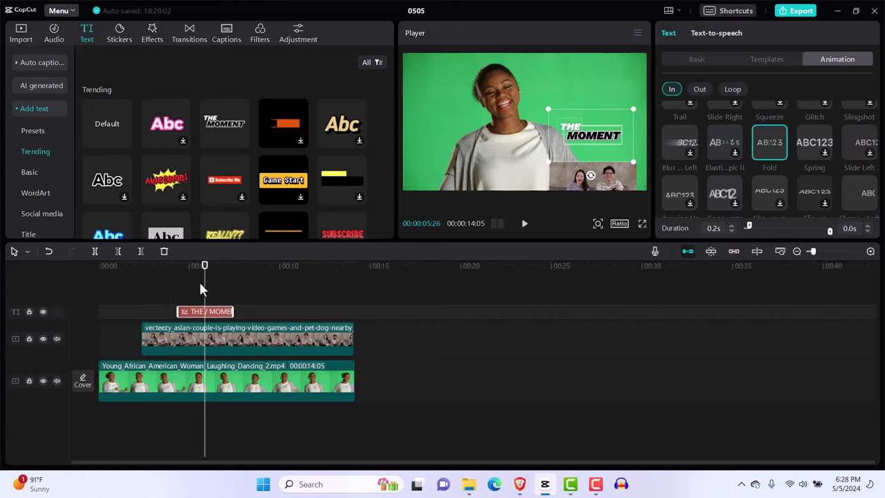
# Trim the end of the title clip back to about 5:10, and return the playhead to 3:26.
pyautogui.moveTo(206, 278)
pyautogui.mouseDown()
pyautogui.moveTo(173, 281)
pyautogui.moveTo(195, 282)
pyautogui.mouseUp()
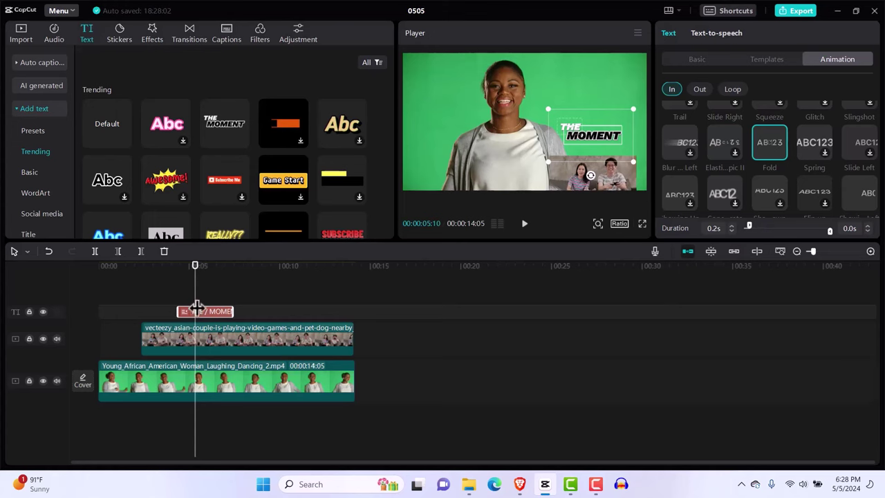
pyautogui.click(203, 337)
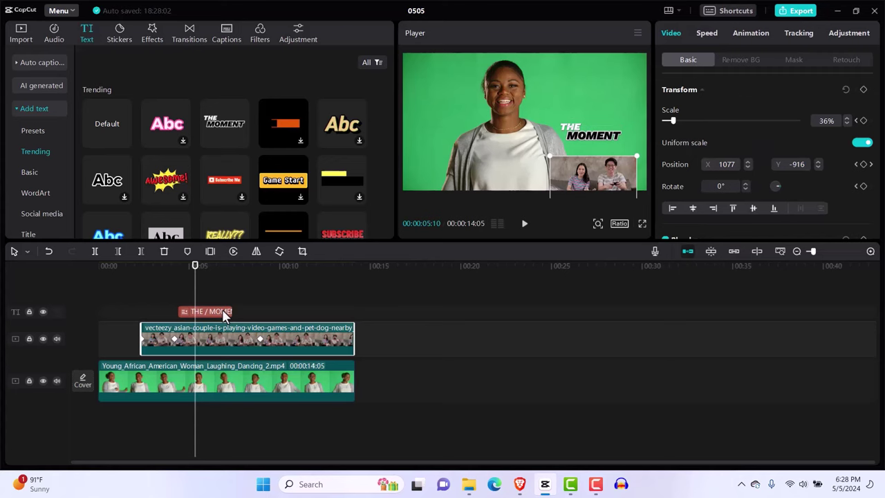
pyautogui.click(223, 315)
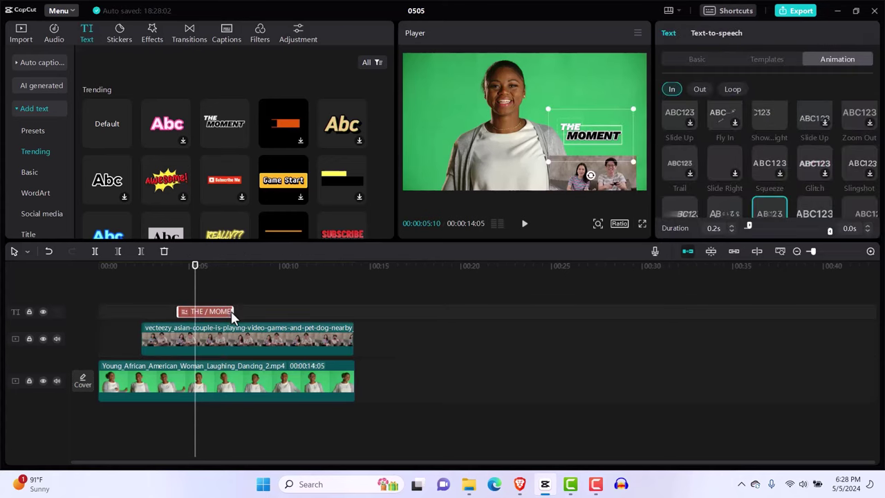
pyautogui.moveTo(232, 316); pyautogui.dragTo(198, 314)
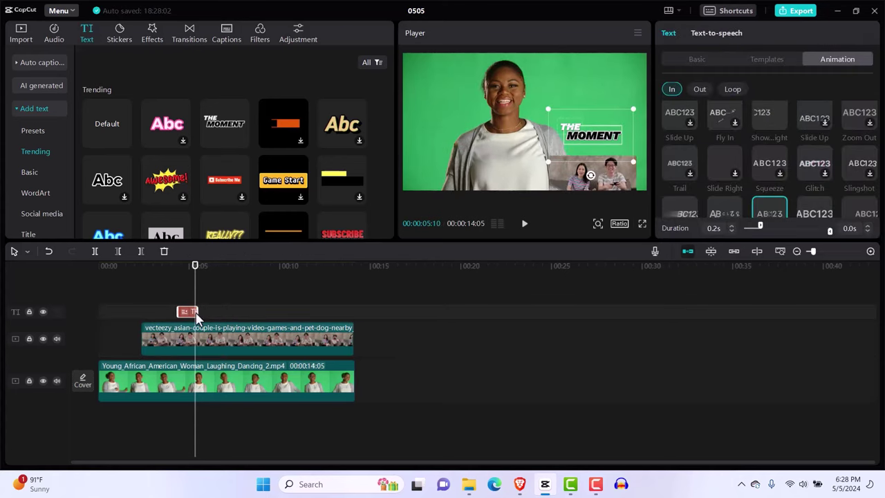
pyautogui.press('space')
pyautogui.click(168, 270)
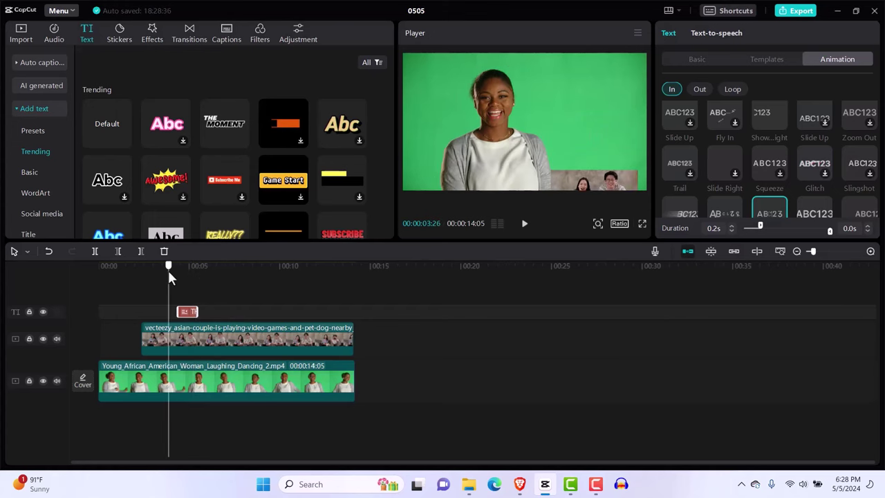
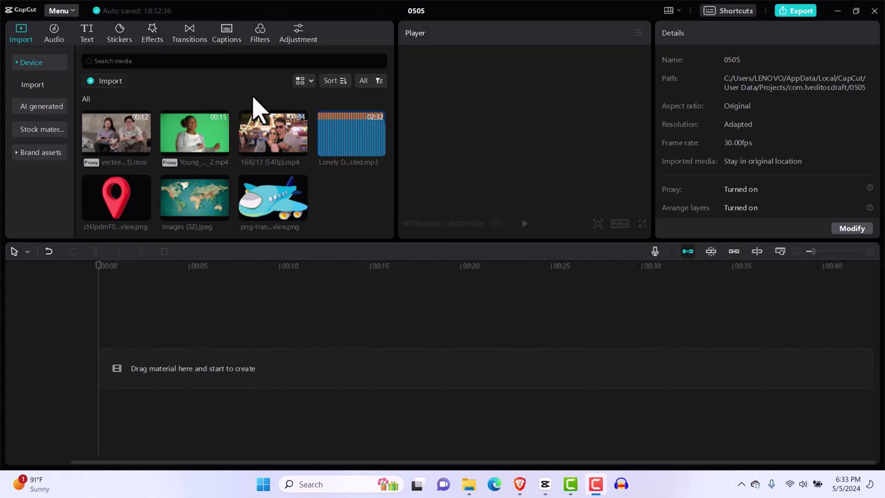
# Add 168213 (540p).mp4 to the empty timeline, and place the gaming couple clip on a track above it.
pyautogui.click(300, 150)
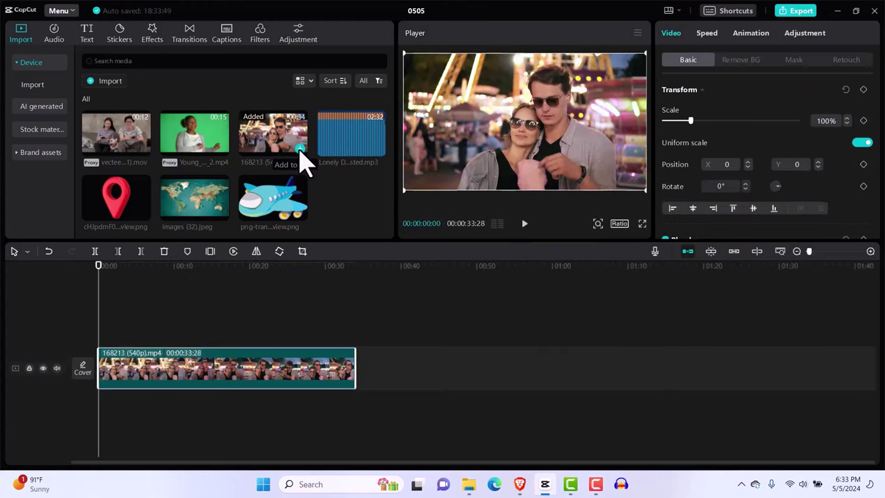
pyautogui.click(525, 224)
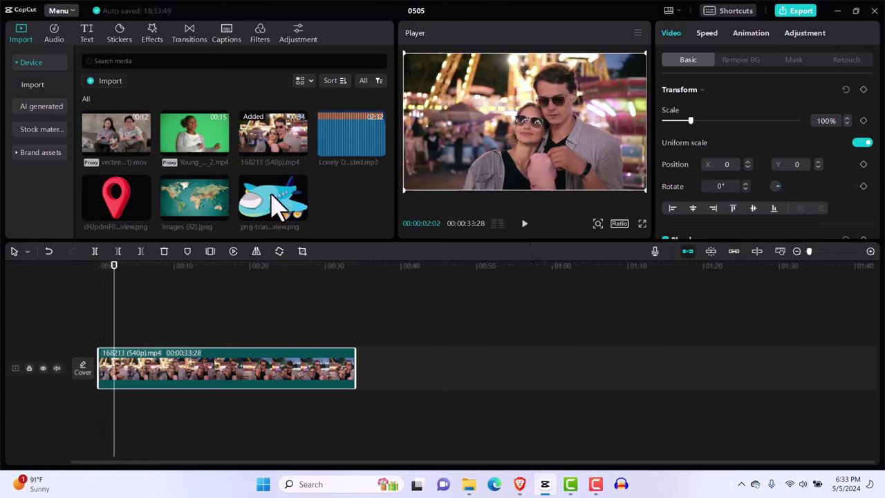
pyautogui.click(143, 149)
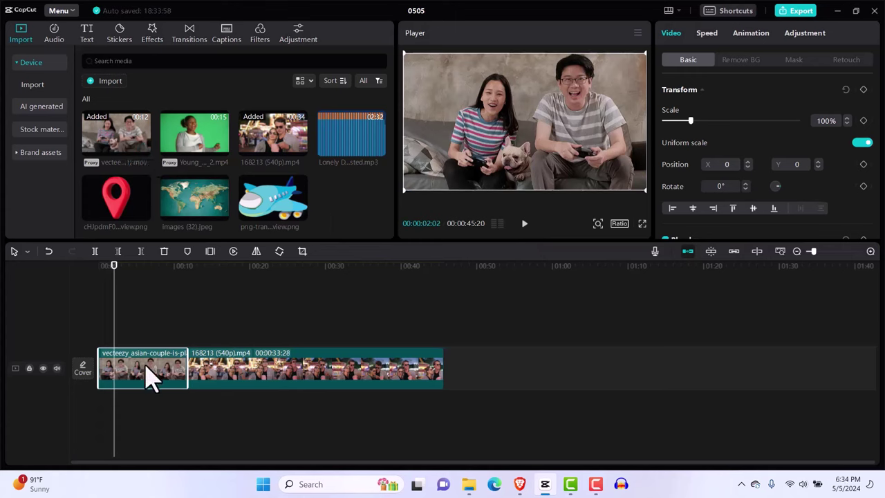
pyautogui.moveTo(152, 376); pyautogui.dragTo(151, 337)
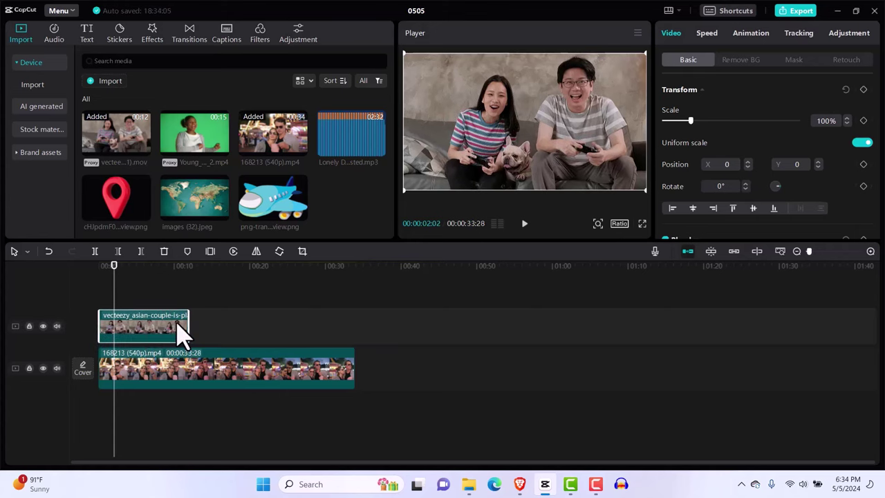
# Split the 168213 (540p).mp4 clip at 11:25, where the upper clip ends, and delete the remaining part.
pyautogui.click(207, 375)
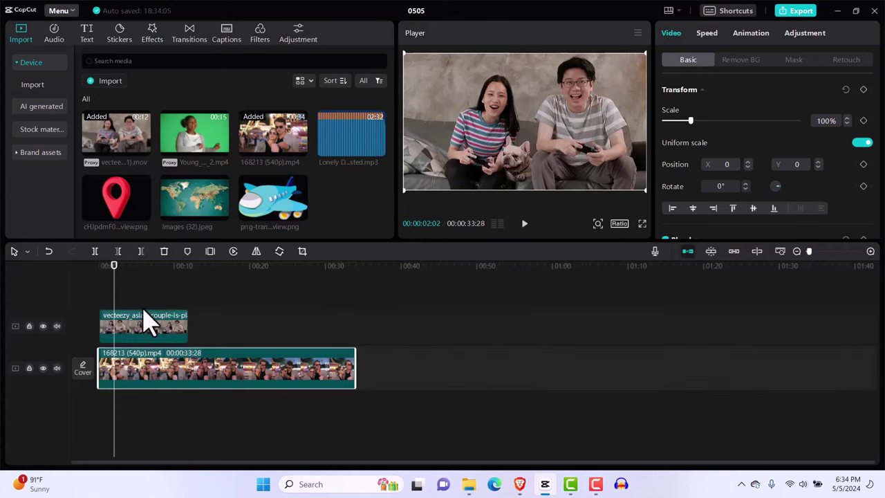
pyautogui.moveTo(114, 278); pyautogui.dragTo(188, 297)
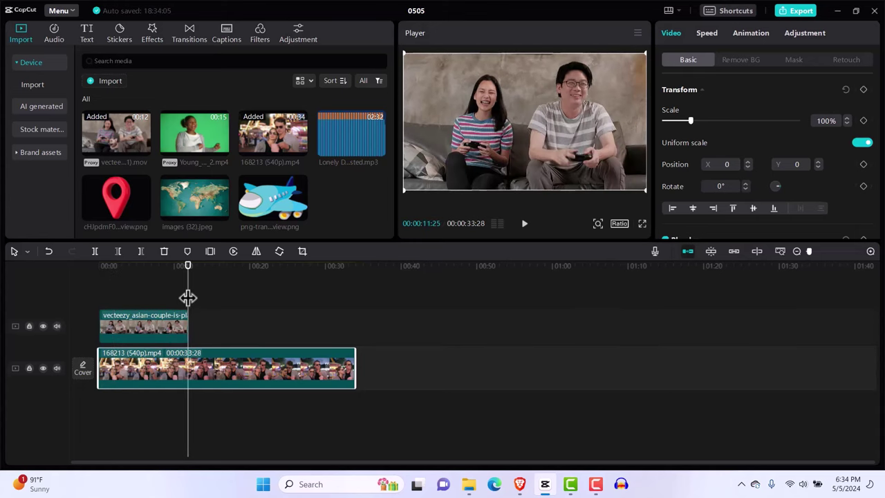
pyautogui.hotkey('ctrl', 'b')
pyautogui.press('Delete')
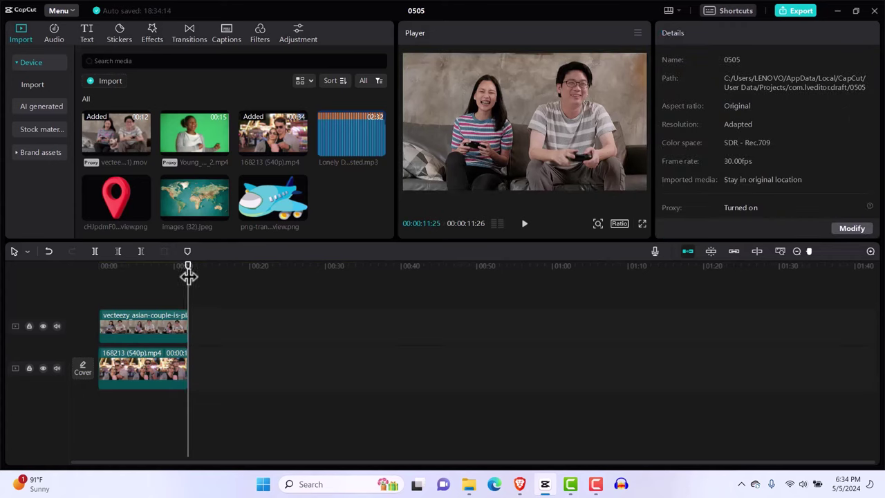
# Select the gaming couple clip, add a Blend keyframe at its start, and set its opacity to 0%.
pyautogui.moveTo(184, 275); pyautogui.dragTo(90, 287)
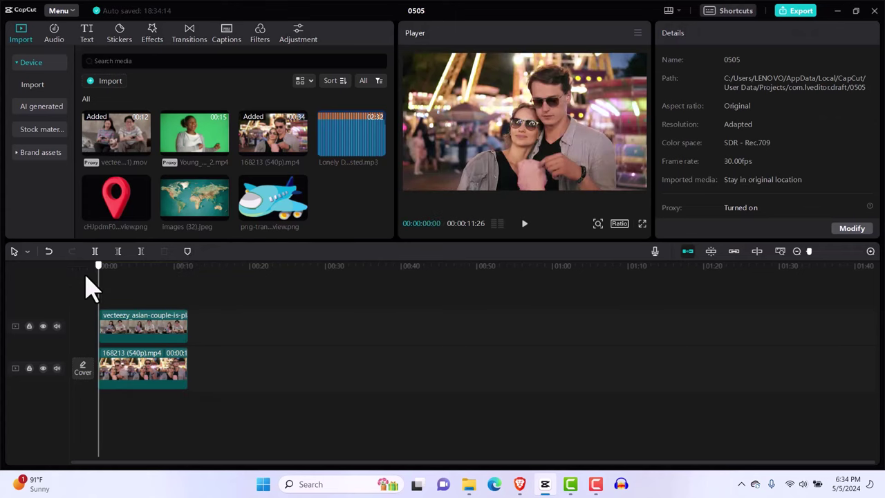
pyautogui.click(129, 380)
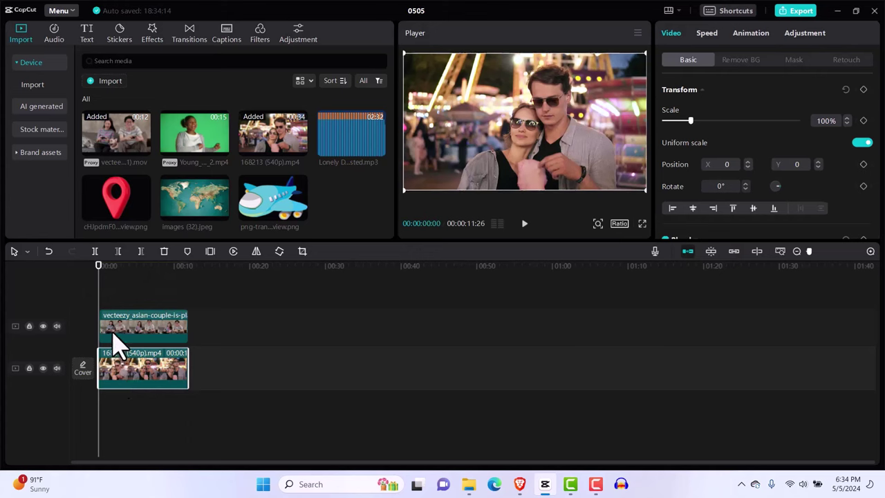
pyautogui.click(116, 341)
pyautogui.click(99, 275)
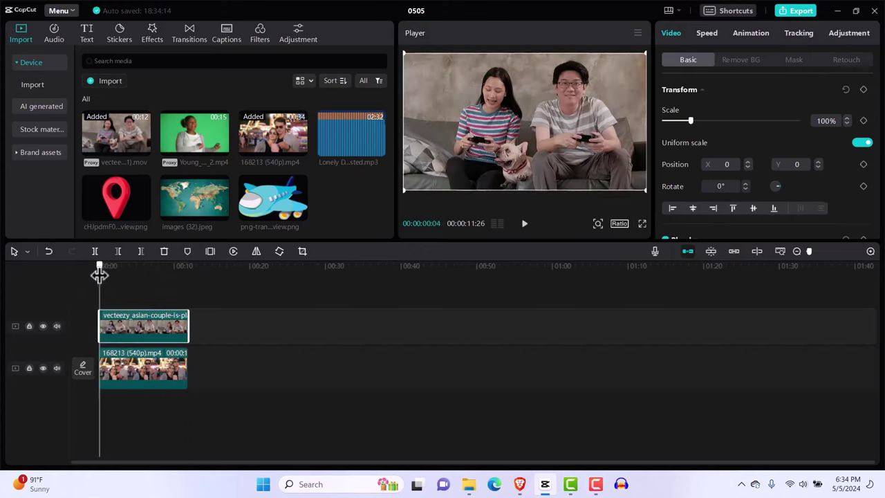
pyautogui.moveTo(99, 276); pyautogui.dragTo(128, 288)
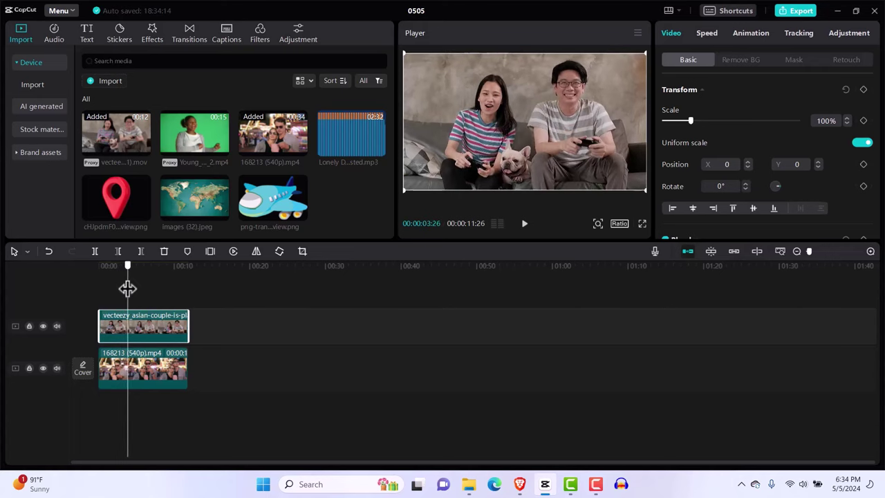
pyautogui.click(101, 288)
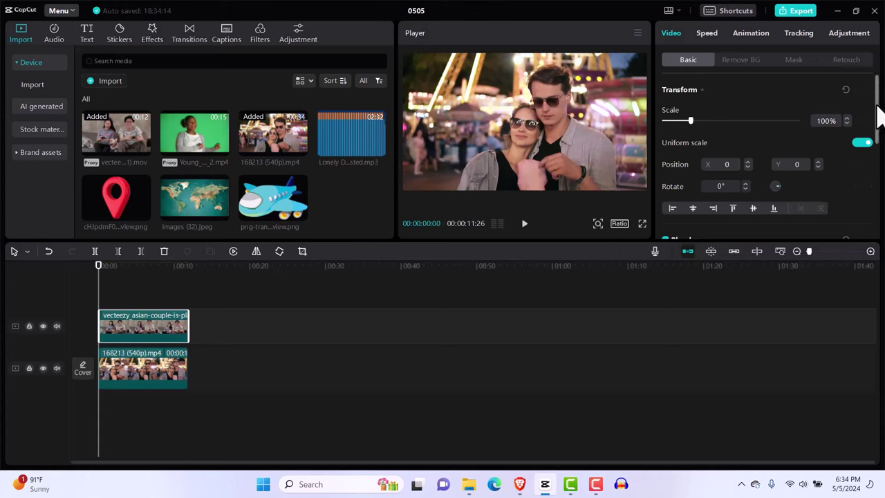
pyautogui.scroll(-3, 879, 117)
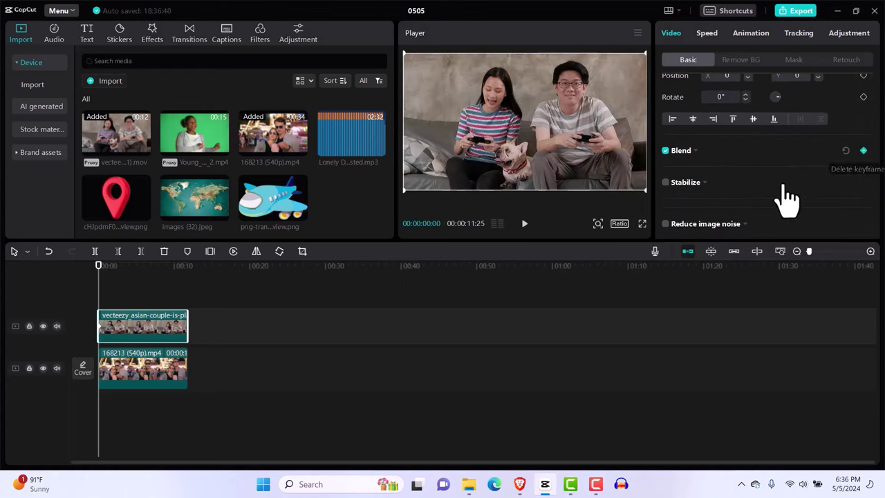
pyautogui.click(695, 150)
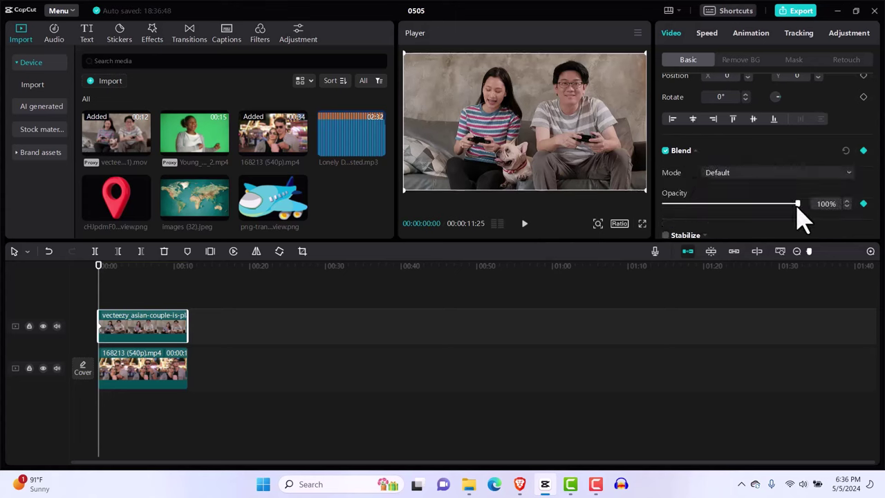
pyautogui.moveTo(799, 204); pyautogui.dragTo(660, 214)
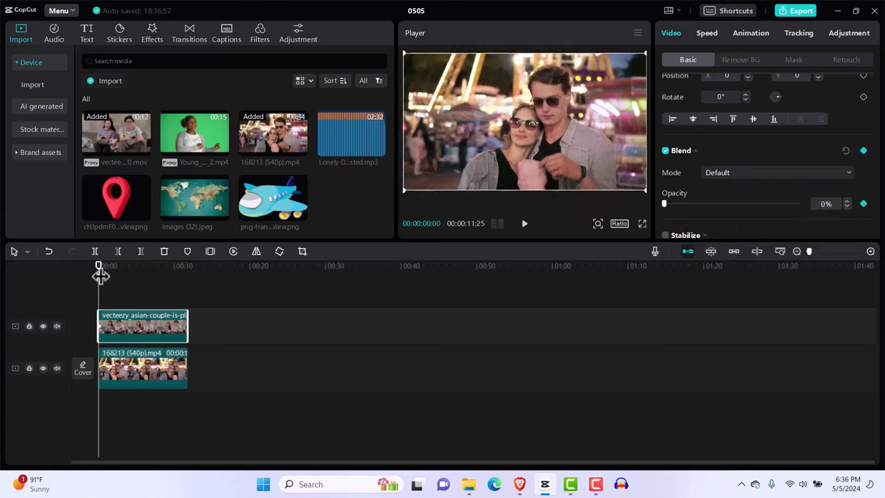
# Keyframe the gaming couple clip's opacity at 38% at 1:11 and 6% at 3:29.
pyautogui.moveTo(103, 273); pyautogui.dragTo(108, 273)
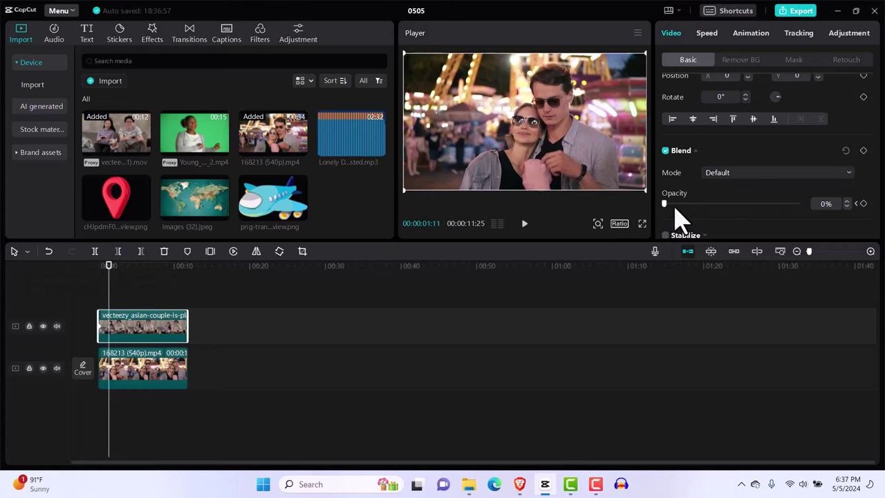
pyautogui.moveTo(664, 204); pyautogui.dragTo(716, 205)
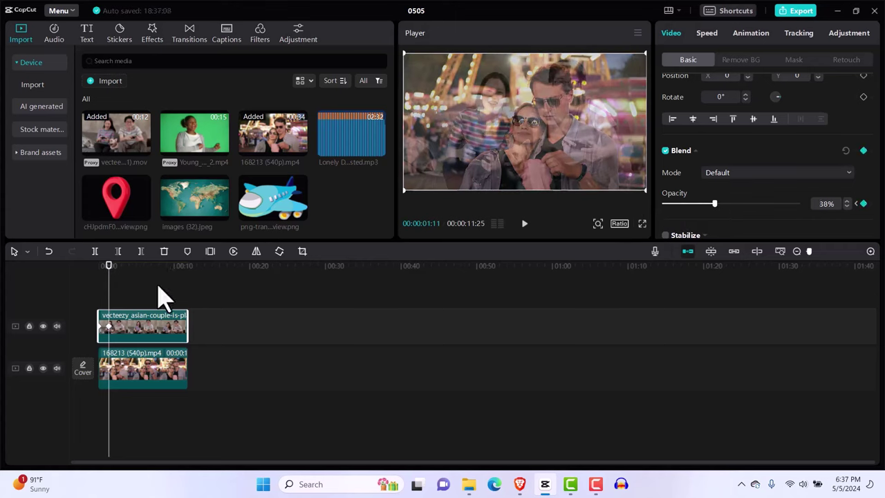
pyautogui.moveTo(109, 277); pyautogui.dragTo(128, 281)
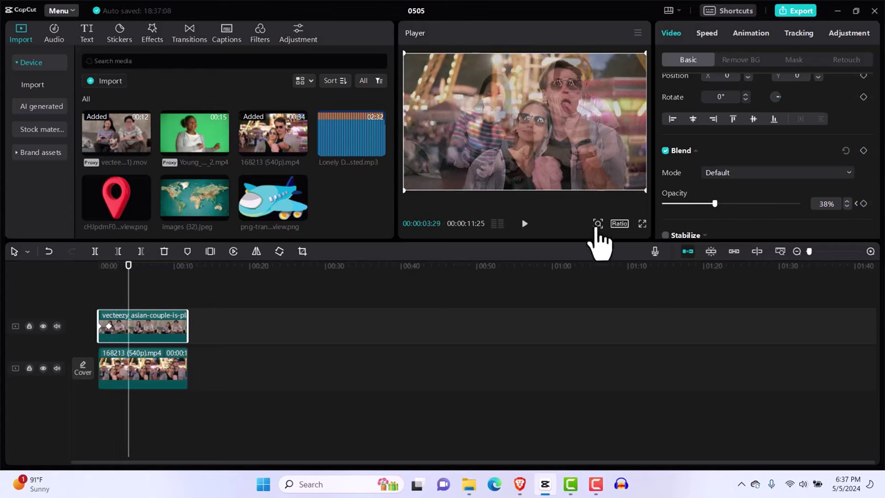
pyautogui.moveTo(714, 205); pyautogui.dragTo(673, 207)
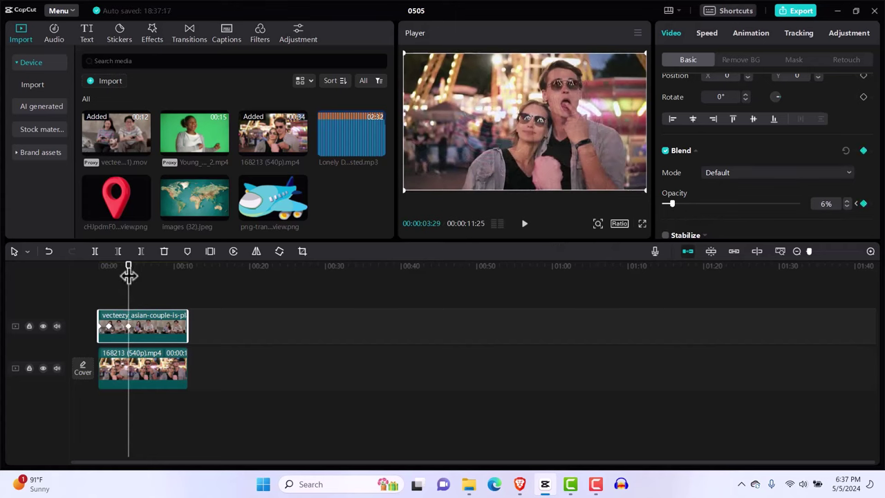
# Keyframe the gaming couple clip's opacity at 27% at 6:07, 14% at 8:16 and 100% at 9:14.
pyautogui.moveTo(128, 275); pyautogui.dragTo(146, 280)
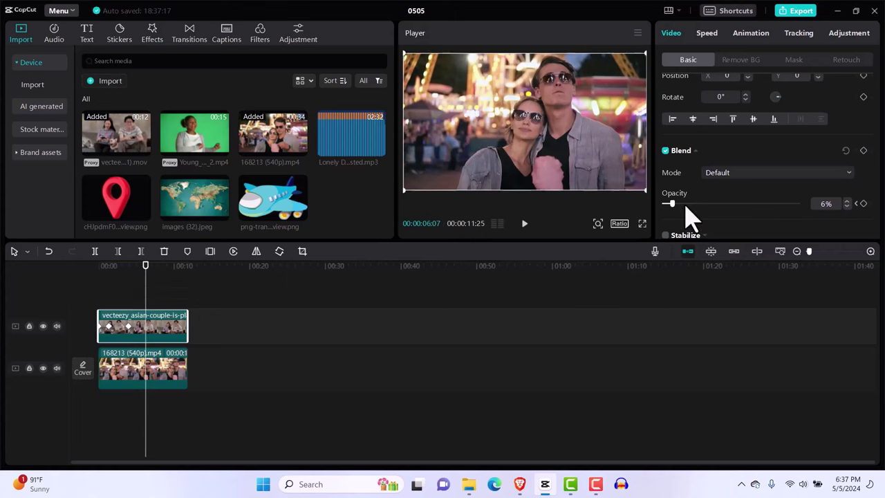
pyautogui.moveTo(670, 205); pyautogui.dragTo(701, 206)
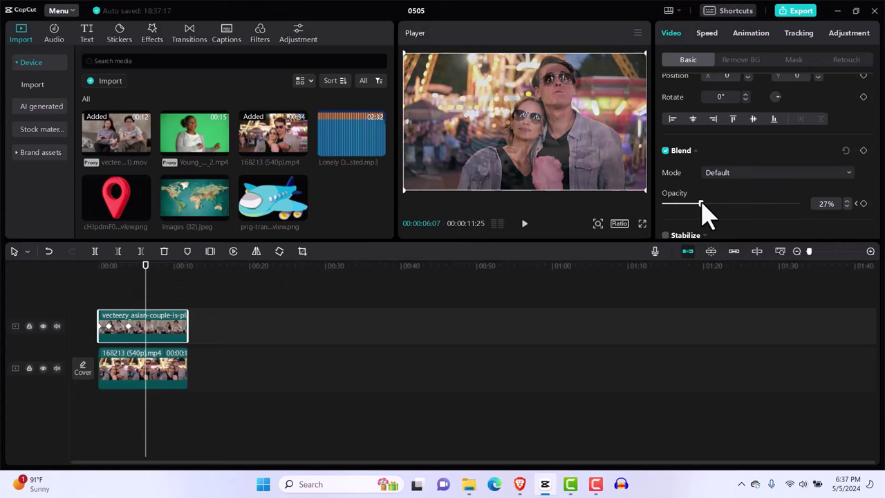
pyautogui.moveTo(144, 277); pyautogui.dragTo(163, 280)
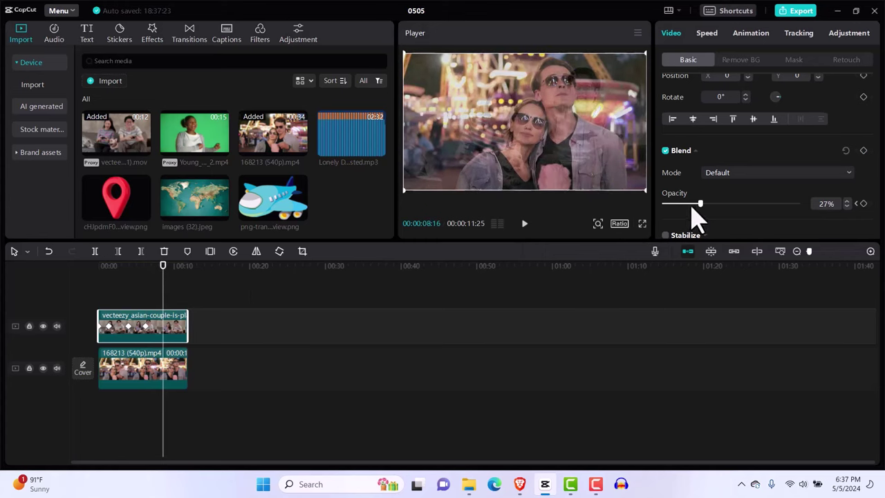
pyautogui.moveTo(701, 206); pyautogui.dragTo(683, 206)
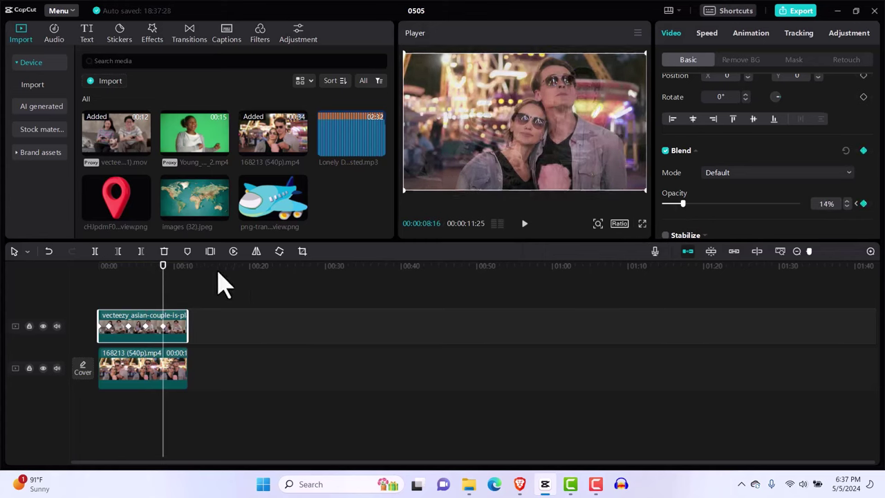
pyautogui.moveTo(162, 270); pyautogui.dragTo(170, 270)
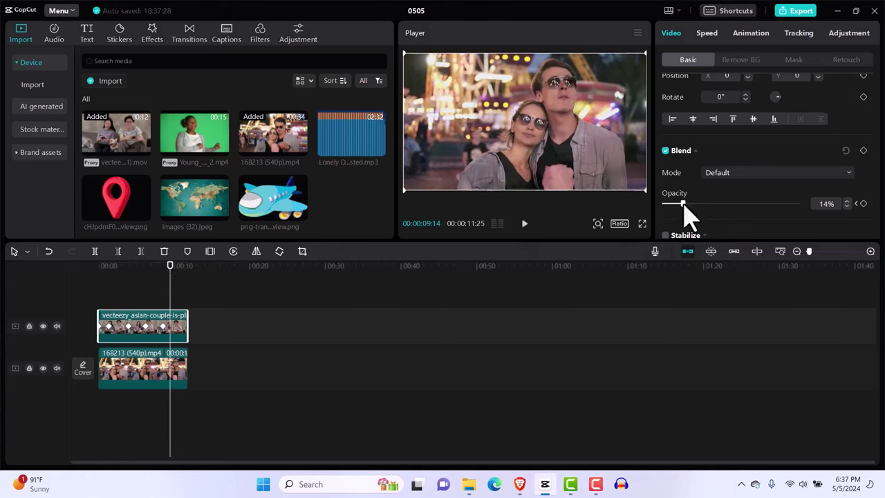
pyautogui.moveTo(684, 203); pyautogui.dragTo(858, 207)
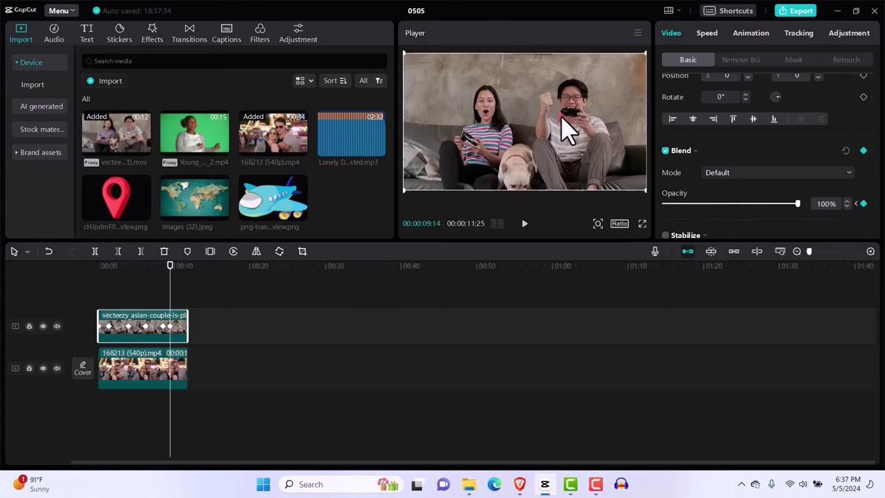
# Review the opacity fade from the start of the timeline, and revisit the gaming couple clip's Blend settings.
pyautogui.moveTo(170, 276); pyautogui.dragTo(53, 299)
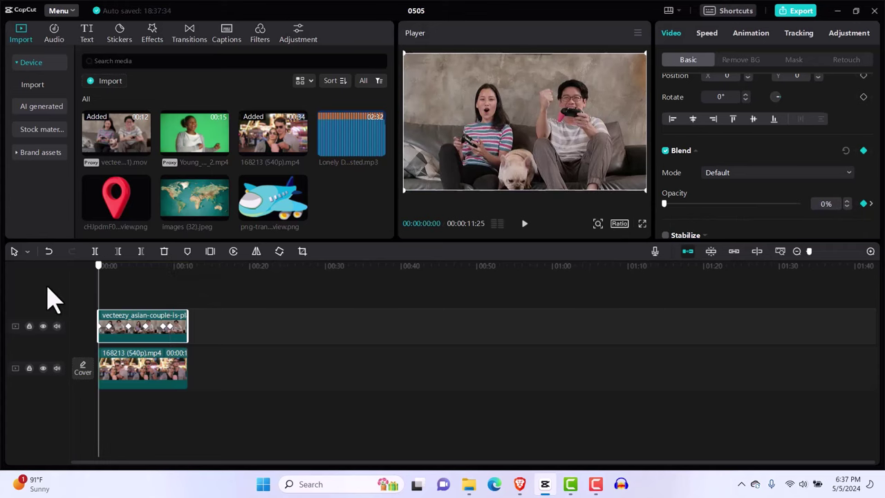
pyautogui.click(106, 298)
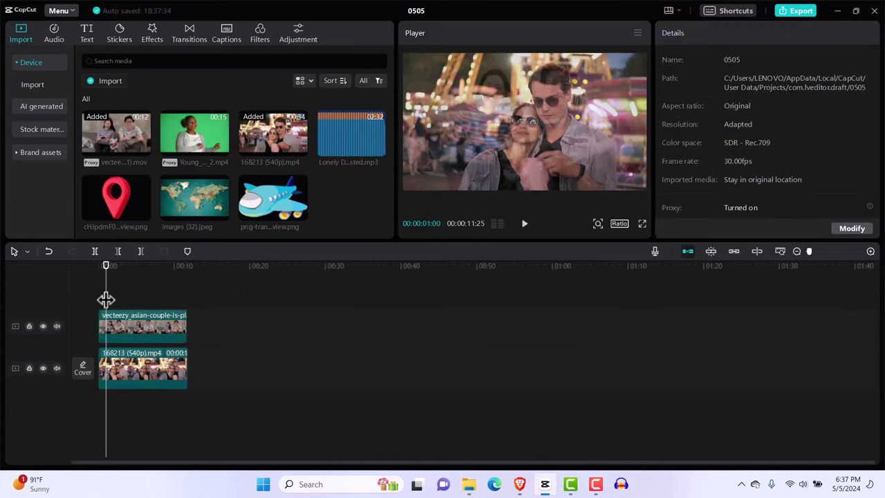
pyautogui.moveTo(109, 274); pyautogui.dragTo(79, 272)
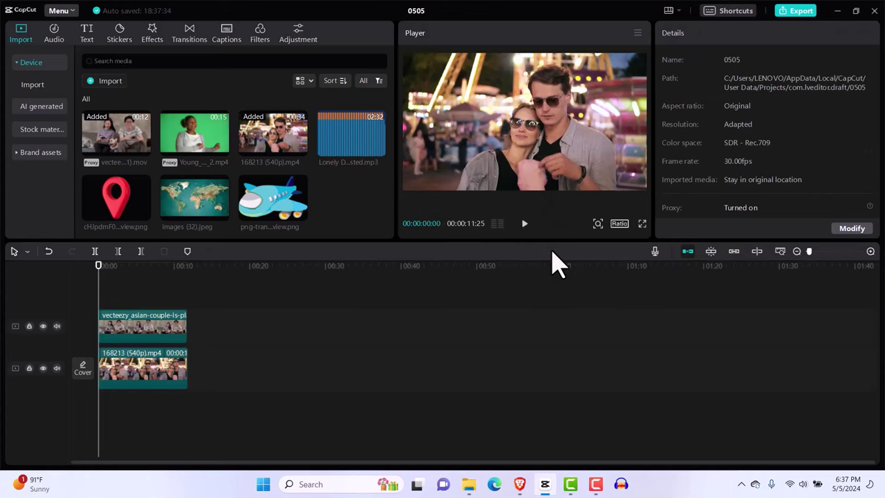
pyautogui.click(113, 333)
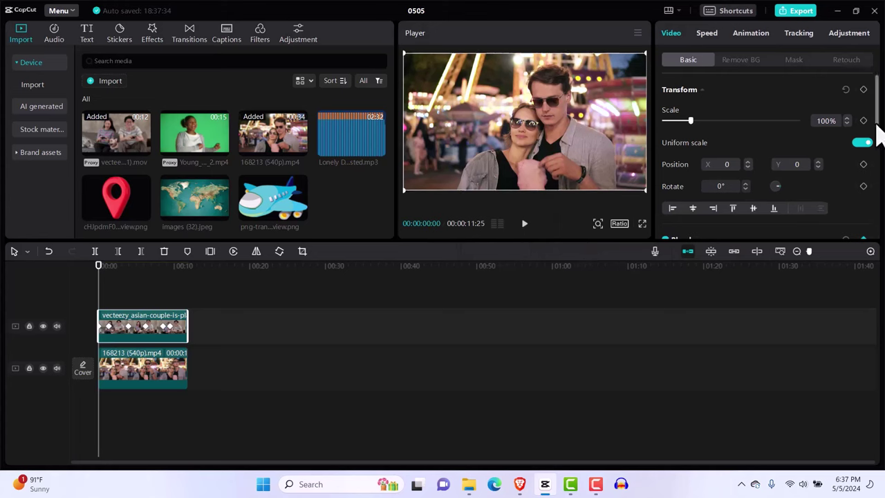
pyautogui.moveTo(877, 125); pyautogui.dragTo(878, 162)
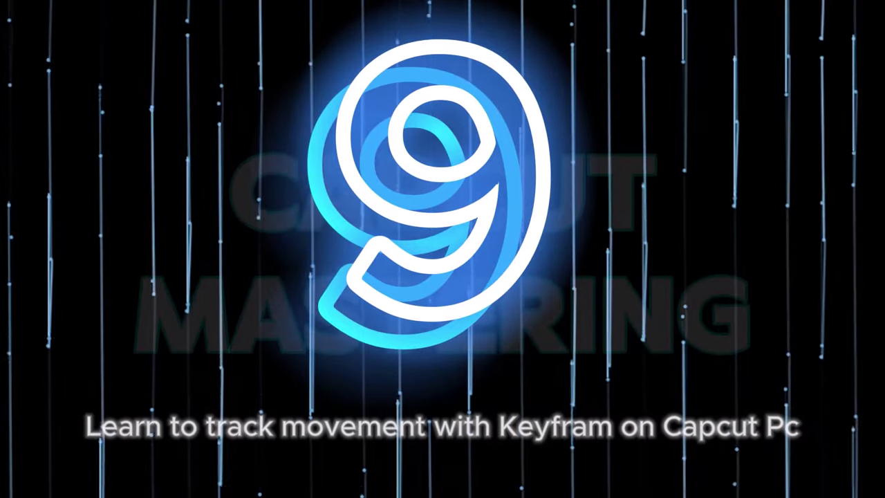
# Add the green-screen clip of the dancing woman to the timeline, and place a default text above it.
pyautogui.click(222, 149)
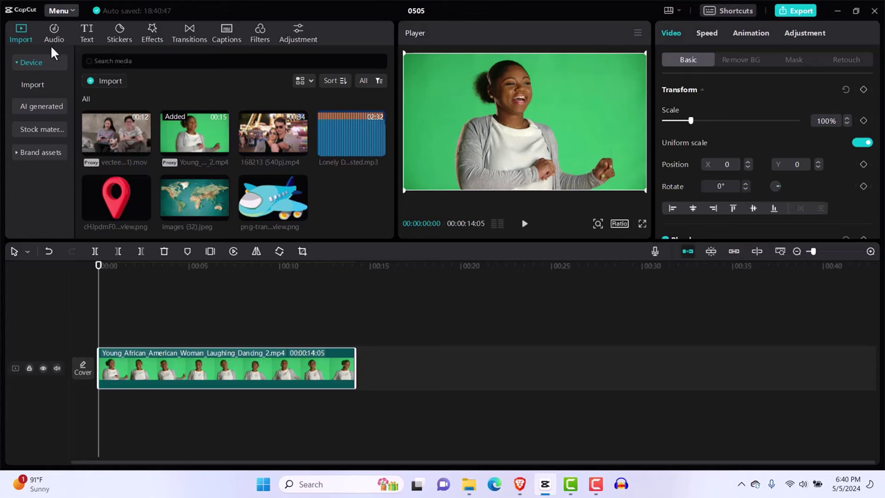
pyautogui.click(83, 41)
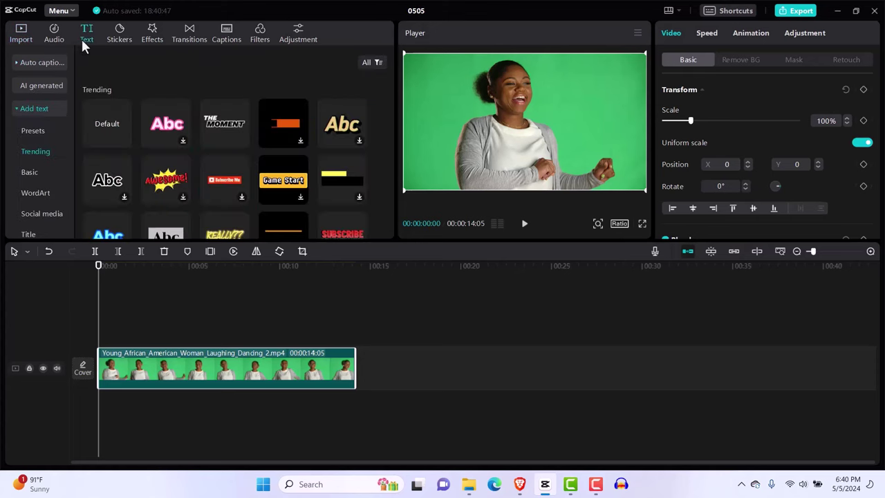
pyautogui.moveTo(102, 131)
pyautogui.click(124, 141)
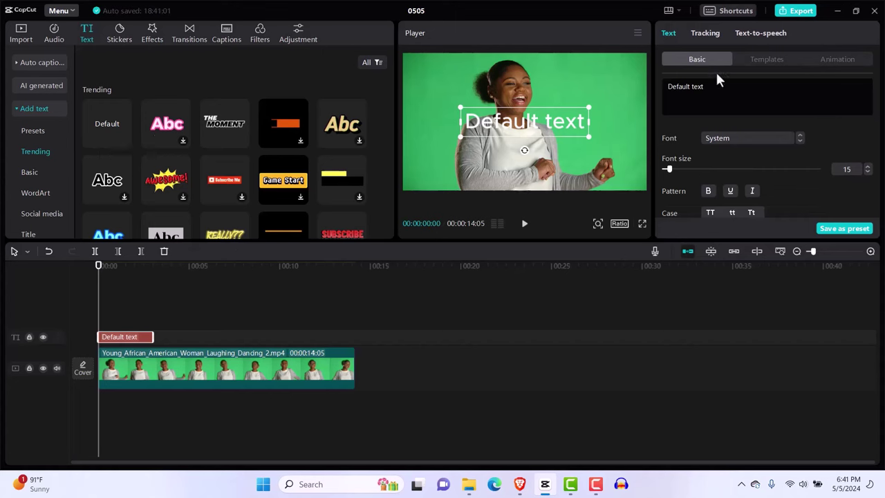
# Replace the default text with "LIKE and SHARE!" and set its font to Skincake.
pyautogui.moveTo(703, 87); pyautogui.dragTo(680, 91)
pyautogui.press('BackSpace')
pyautogui.press('BackSpace')
pyautogui.press('BackSpace')
pyautogui.press('BackSpace')
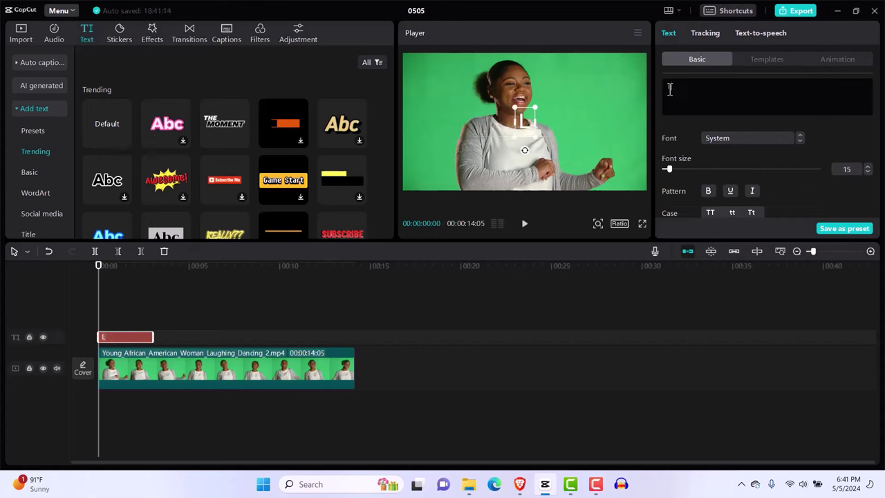
pyautogui.write('LIKE')
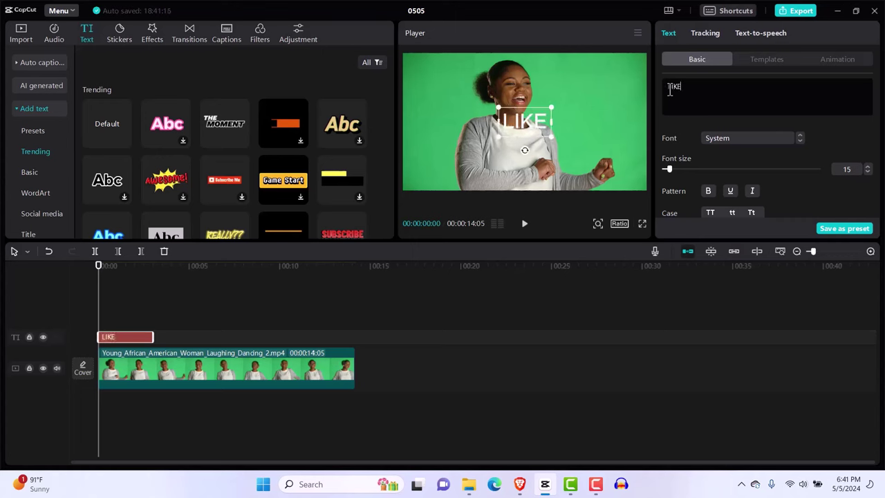
pyautogui.write(' and S')
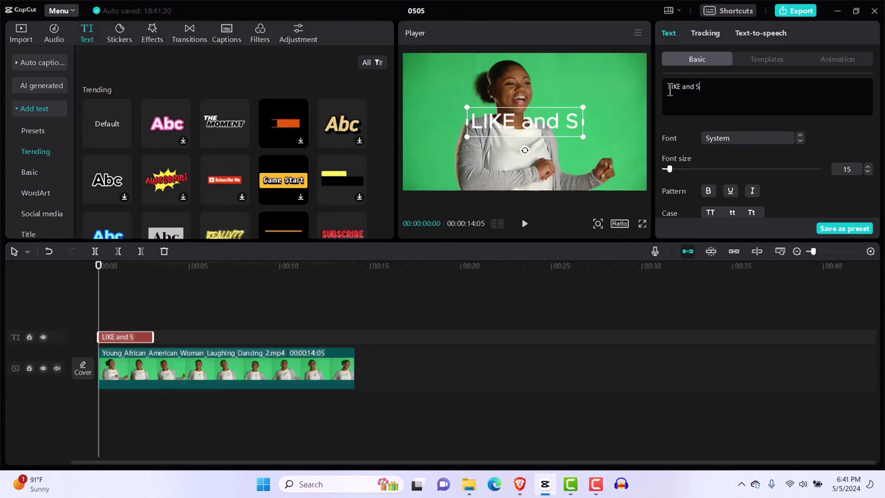
pyautogui.write('HARE')
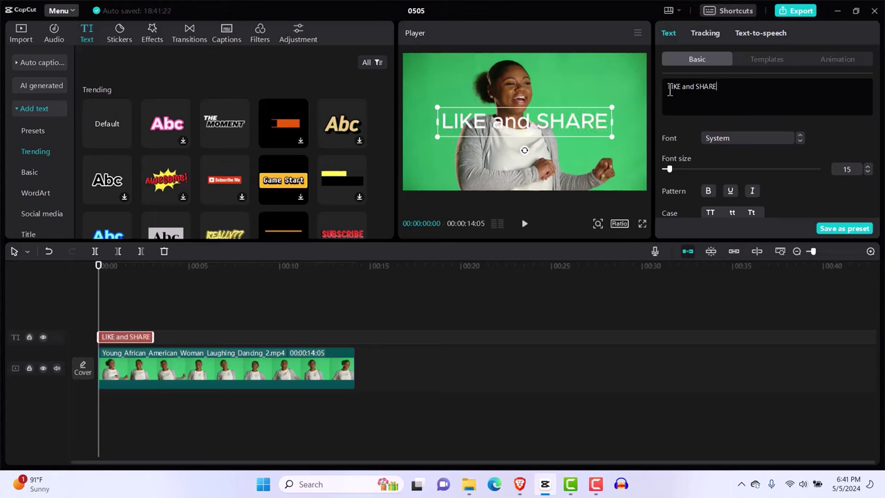
pyautogui.write('!')
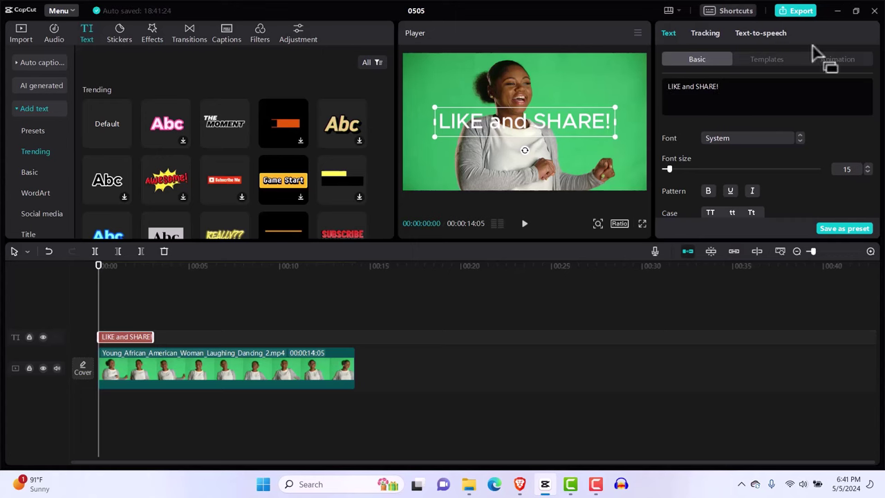
pyautogui.click(788, 141)
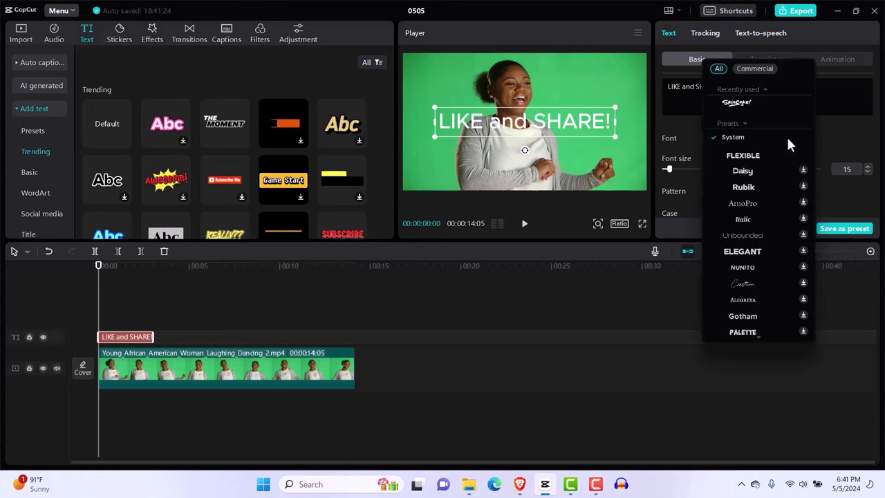
pyautogui.click(739, 103)
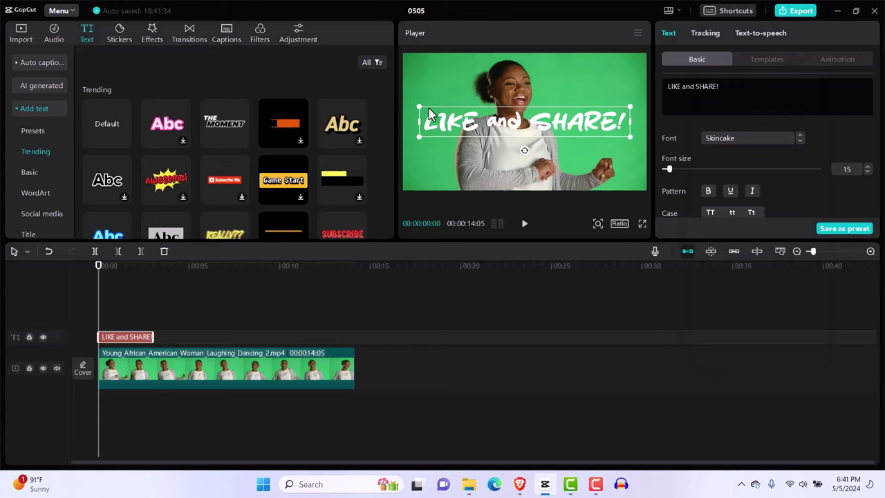
# Keyframe the full-length text at 34% scale beside the woman's face, at X 703, Y 494 at 0:00 and X 454, Y 471 at 0:10.
pyautogui.moveTo(418, 108); pyautogui.dragTo(579, 96)
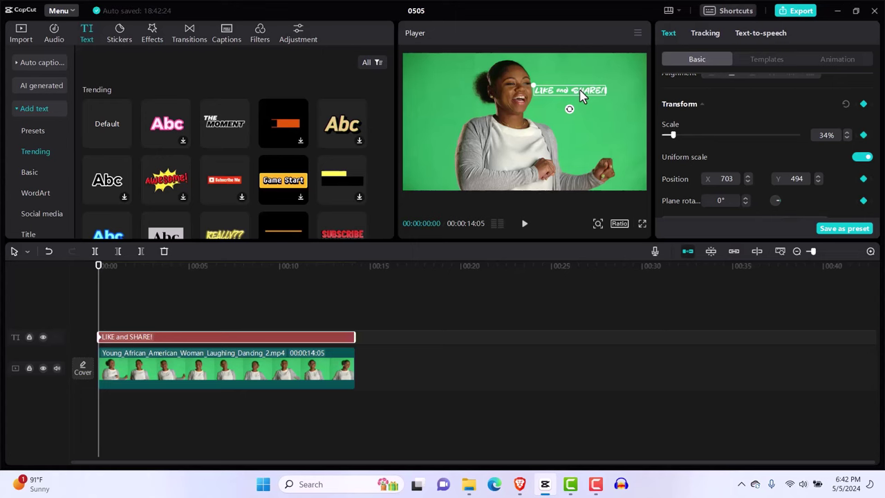
pyautogui.press('space')
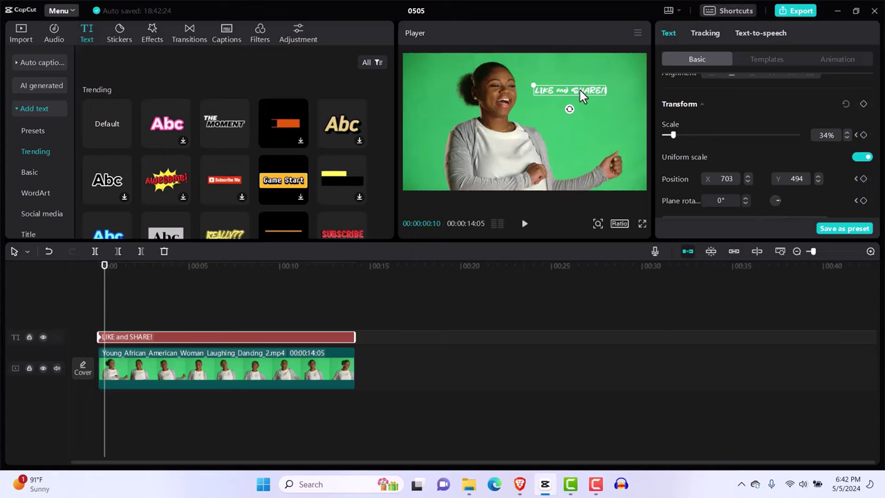
pyautogui.moveTo(580, 96)
pyautogui.mouseDown()
pyautogui.moveTo(568, 96)
pyautogui.moveTo(589, 95)
pyautogui.moveTo(580, 97)
pyautogui.mouseUp()
# Follow the woman's face with text position keyframes at 0:20 (X 222, Y 458), 1:00 and 1:10 (X 685, Y 385).
pyautogui.press('space')
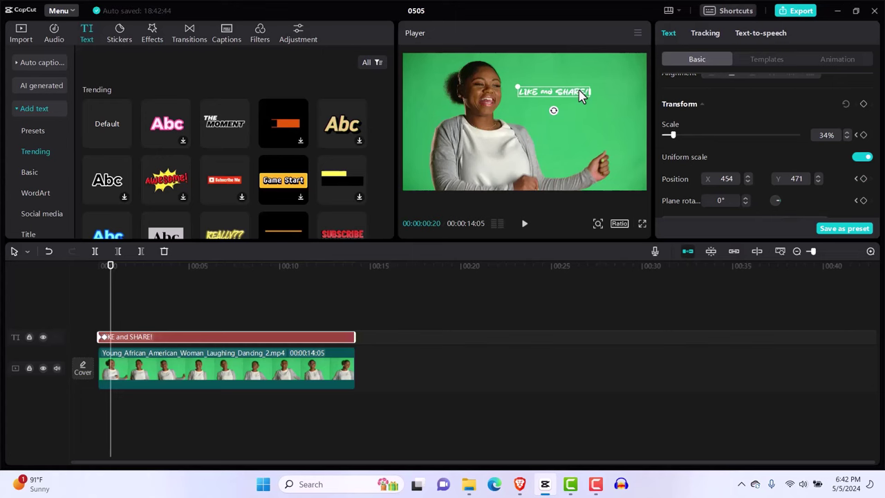
pyautogui.moveTo(580, 97)
pyautogui.mouseDown()
pyautogui.moveTo(531, 96)
pyautogui.moveTo(549, 104)
pyautogui.moveTo(564, 96)
pyautogui.mouseUp()
pyautogui.press('Right')
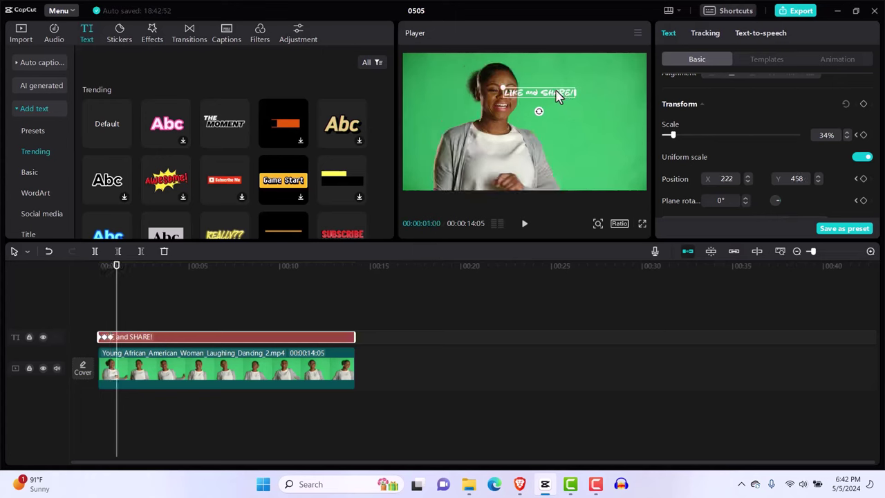
pyautogui.moveTo(566, 97); pyautogui.dragTo(583, 102)
pyautogui.press('Right')
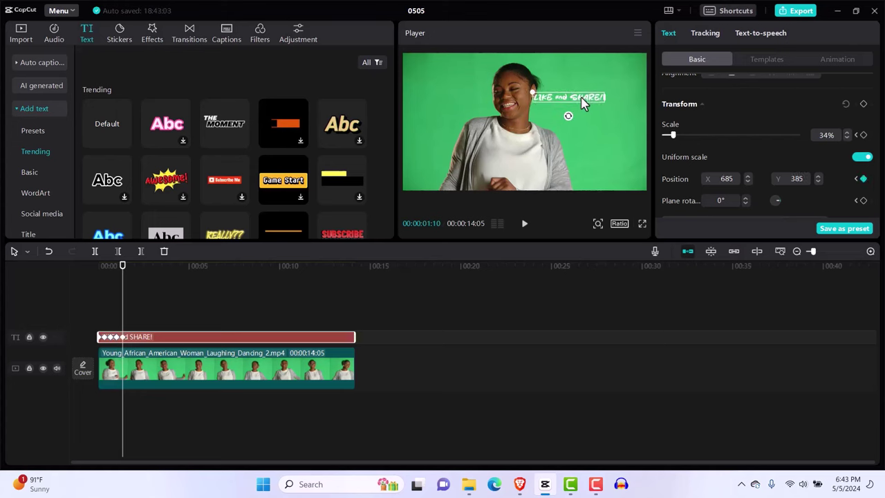
# Keyframe the text's position at X 445, Y 353 at 1:20, X 295, Y 385 at 2:00, and X 617, Y 399 at 2:10.
pyautogui.press('Right')
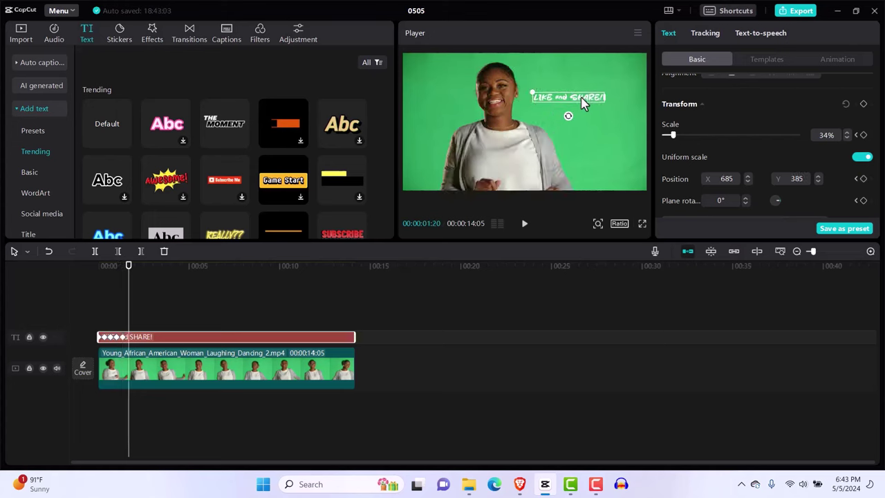
pyautogui.moveTo(562, 101)
pyautogui.mouseDown()
pyautogui.moveTo(553, 103)
pyautogui.moveTo(567, 103)
pyautogui.mouseUp()
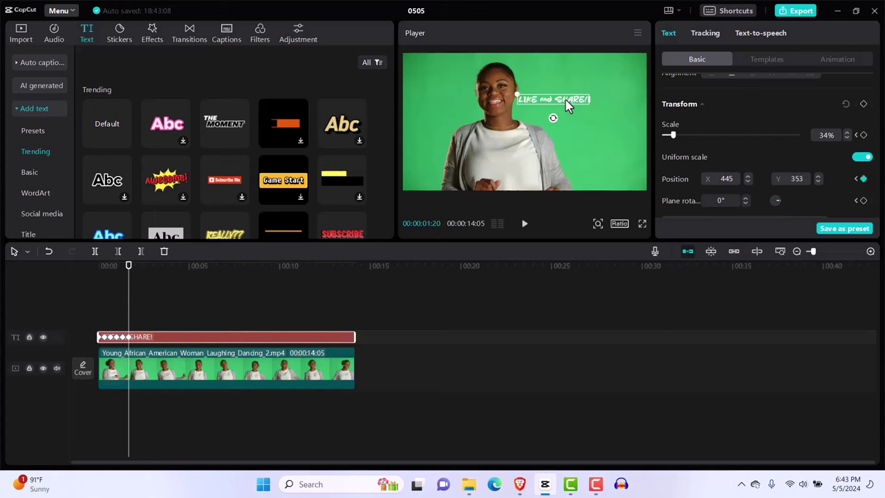
pyautogui.press('Right')
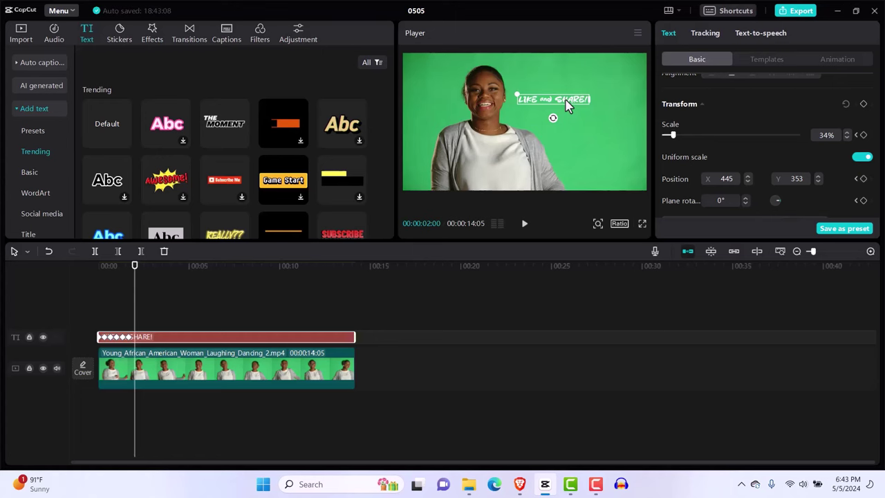
pyautogui.moveTo(565, 98); pyautogui.dragTo(555, 97)
pyautogui.press('Right')
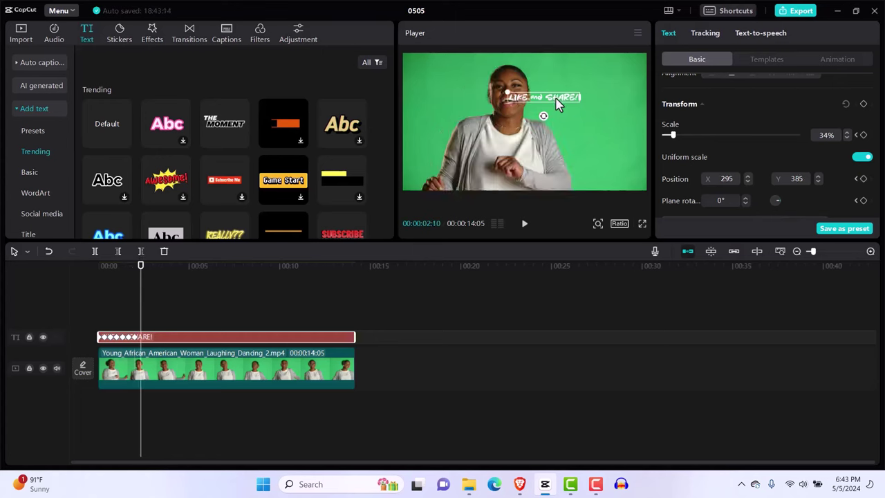
pyautogui.moveTo(555, 97); pyautogui.dragTo(577, 102)
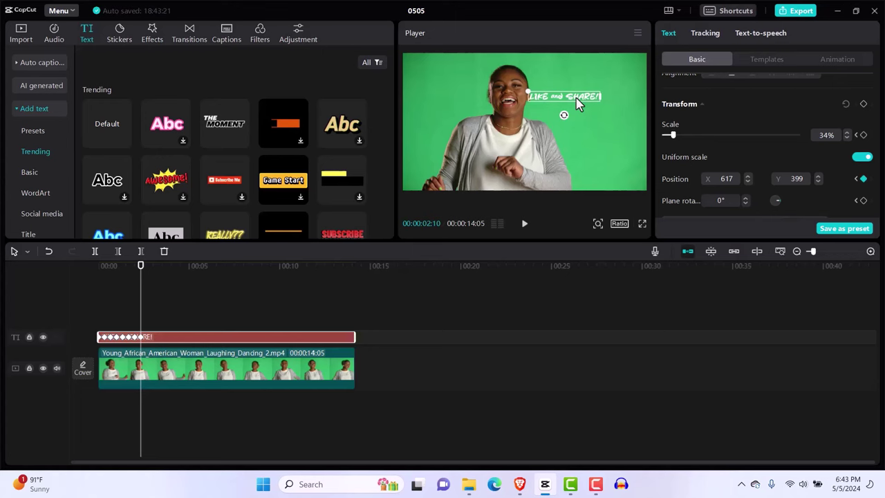
# Reposition the text beside the woman's face with keyframes at 2:20 and at 3:00 (X 463, Y 344).
pyautogui.press('Right')
pyautogui.press('Right')
pyautogui.press('Right')
pyautogui.press('Right')
pyautogui.press('Right')
pyautogui.press('Right')
pyautogui.press('Right')
pyautogui.press('Right')
pyautogui.press('Right')
pyautogui.press('Right')
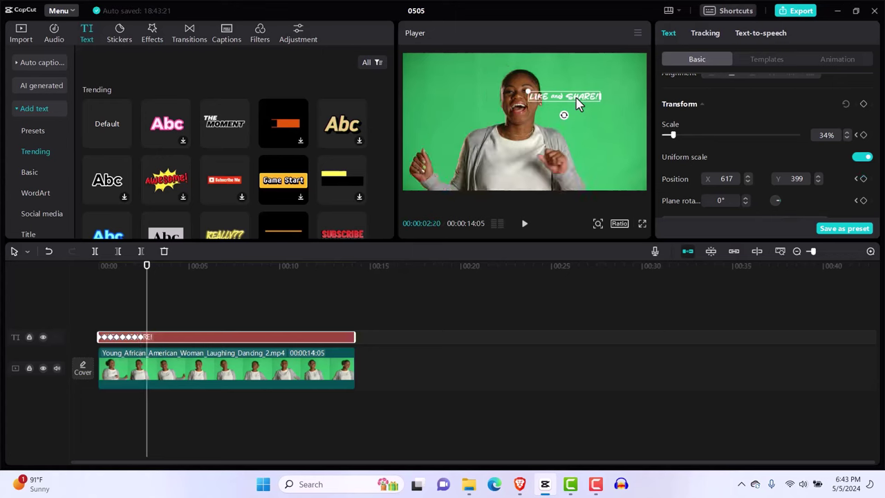
pyautogui.moveTo(573, 102)
pyautogui.mouseDown()
pyautogui.moveTo(589, 103)
pyautogui.moveTo(563, 107)
pyautogui.mouseUp()
pyautogui.press('Right')
pyautogui.press('Right')
pyautogui.press('Right')
pyautogui.press('Right')
pyautogui.press('Right')
pyautogui.press('Right')
pyautogui.press('Right')
pyautogui.press('Right')
pyautogui.press('Right')
pyautogui.press('Right')
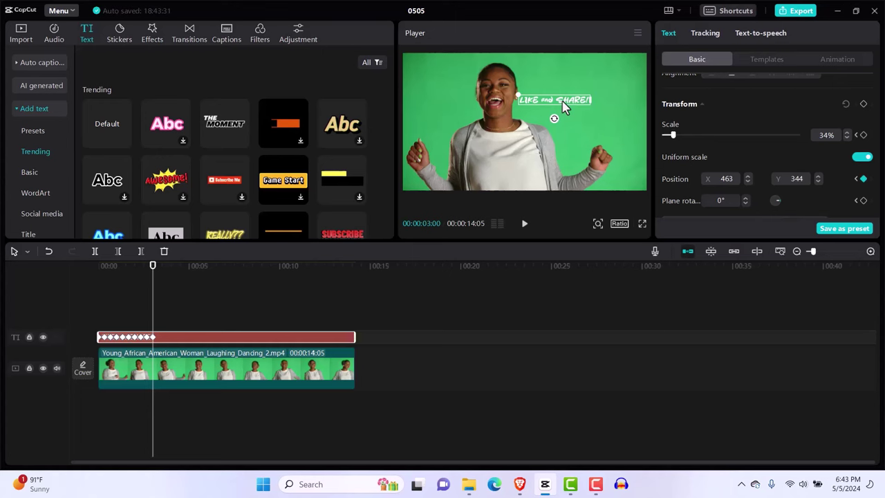
# Keyframe the text's position at X 195, Y 376 at 3:10 and X 245, Y 335 at 3:20.
pyautogui.press('Right')
pyautogui.press('Right')
pyautogui.press('Right')
pyautogui.press('Right')
pyautogui.press('Right')
pyautogui.press('Right')
pyautogui.press('Right')
pyautogui.press('Right')
pyautogui.press('Right')
pyautogui.press('Right')
pyautogui.moveTo(564, 107); pyautogui.dragTo(546, 103)
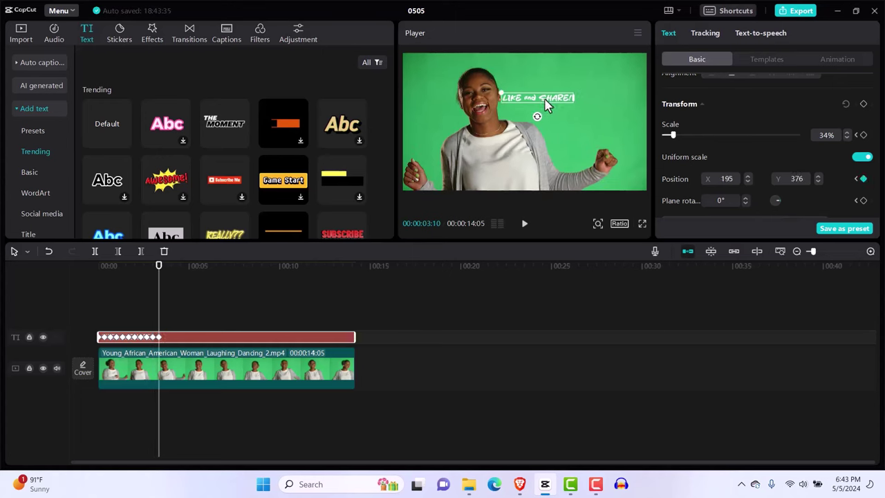
pyautogui.press('Right')
pyautogui.press('Right')
pyautogui.press('Right')
pyautogui.press('Right')
pyautogui.press('Right')
pyautogui.press('Right')
pyautogui.press('Right')
pyautogui.press('Right')
pyautogui.press('Right')
pyautogui.press('Right')
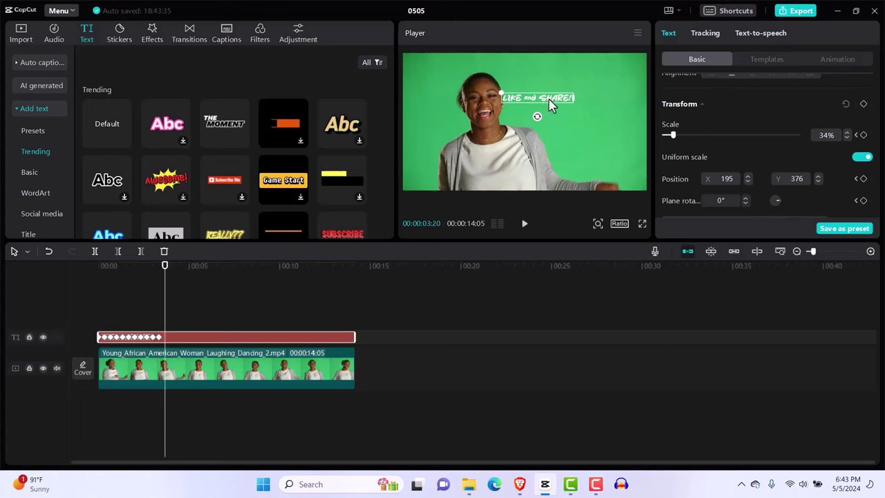
pyautogui.moveTo(551, 104); pyautogui.dragTo(549, 108)
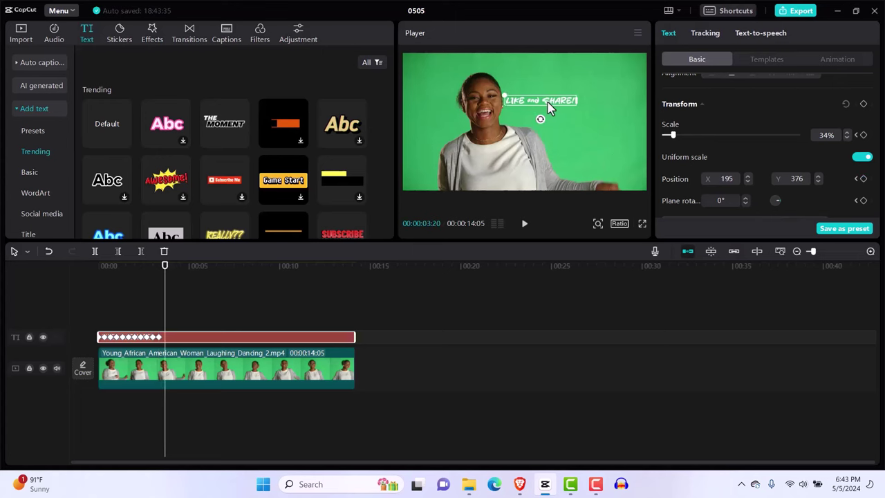
# Move the text along with the woman's head using position keyframes at 4:00 and at 4:10 (X 762, Y 353).
pyautogui.press('Right')
pyautogui.press('Right')
pyautogui.press('Right')
pyautogui.press('Right')
pyautogui.press('Right')
pyautogui.press('Right')
pyautogui.press('Right')
pyautogui.press('Right')
pyautogui.press('Right')
pyautogui.press('Right')
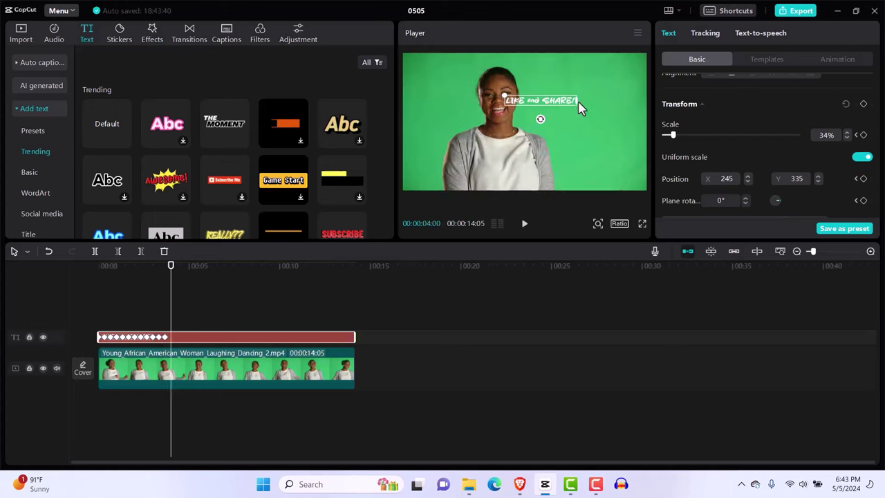
pyautogui.moveTo(555, 107); pyautogui.dragTo(580, 107)
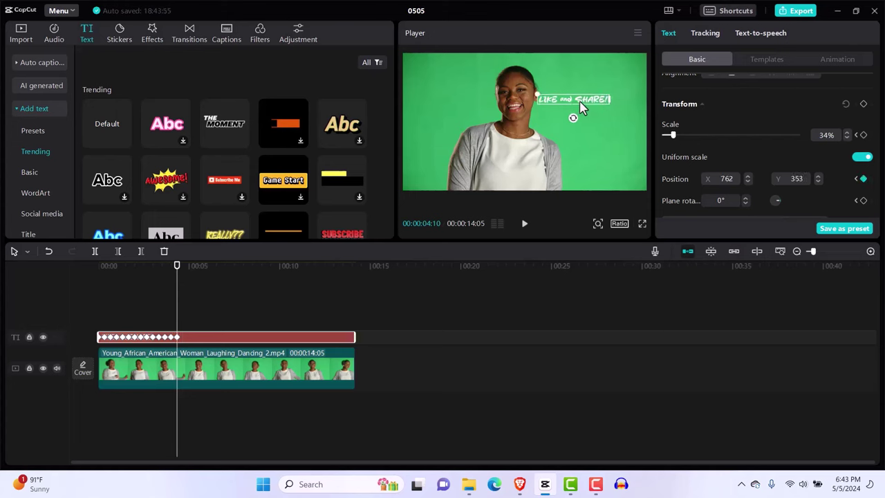
# Keyframe the text's position at X 622, Y 421 at 5:10 and X 499, Y 498 at 5:20.
pyautogui.press('Right')
pyautogui.press('Right')
pyautogui.press('Right')
pyautogui.press('Right')
pyautogui.press('Right')
pyautogui.press('Right')
pyautogui.press('Right')
pyautogui.press('Right')
pyautogui.press('Right')
pyautogui.press('Right')
pyautogui.press('Right')
pyautogui.press('Right')
pyautogui.press('Right')
pyautogui.press('Right')
pyautogui.press('Right')
pyautogui.press('Right')
pyautogui.press('Right')
pyautogui.press('Right')
pyautogui.press('Right')
pyautogui.press('Right')
pyautogui.press('Right')
pyautogui.press('Right')
pyautogui.press('Right')
pyautogui.press('Right')
pyautogui.press('Right')
pyautogui.press('Right')
pyautogui.press('Right')
pyautogui.press('Right')
pyautogui.press('Right')
pyautogui.press('Right')
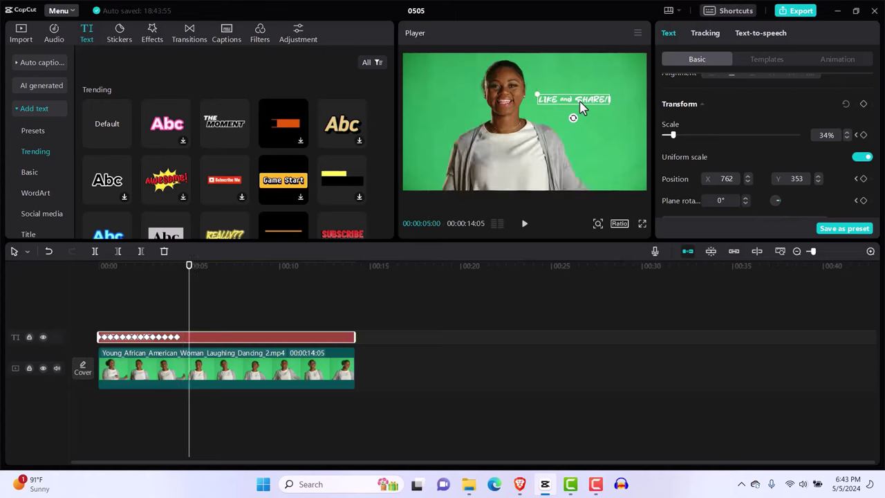
pyautogui.moveTo(581, 107); pyautogui.dragTo(571, 104)
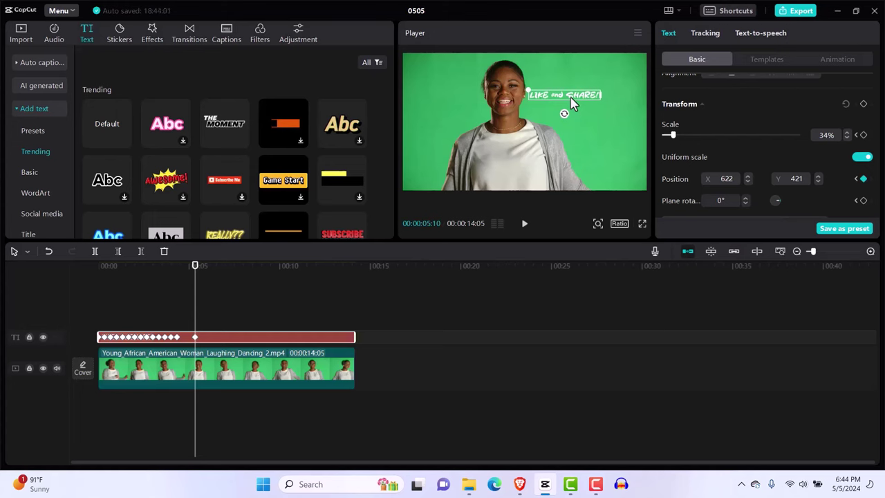
pyautogui.press('Right')
pyautogui.press('Right')
pyautogui.press('Right')
pyautogui.press('Right')
pyautogui.press('Right')
pyautogui.press('Right')
pyautogui.press('Right')
pyautogui.press('Right')
pyautogui.press('Right')
pyautogui.press('Right')
pyautogui.moveTo(570, 104); pyautogui.dragTo(563, 100)
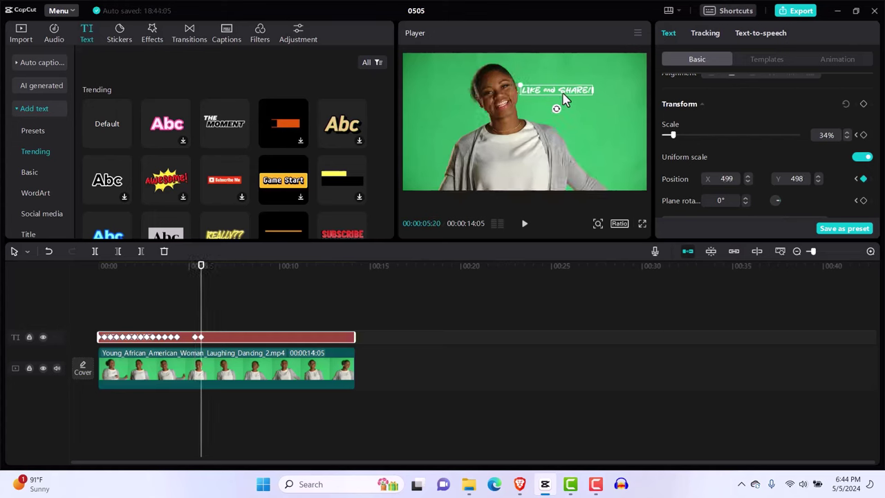
# Keyframe the text's position at X 485, Y 385 at 7:10 to follow the woman's head.
pyautogui.press('Right')
pyautogui.press('Right')
pyautogui.press('Right')
pyautogui.press('Right')
pyautogui.press('Right')
pyautogui.press('Right')
pyautogui.press('Right')
pyautogui.press('Right')
pyautogui.press('Right')
pyautogui.press('Right')
pyautogui.press('Right')
pyautogui.press('Right')
pyautogui.press('Right')
pyautogui.press('Right')
pyautogui.press('Right')
pyautogui.press('Right')
pyautogui.press('Right')
pyautogui.press('Right')
pyautogui.press('Right')
pyautogui.press('Right')
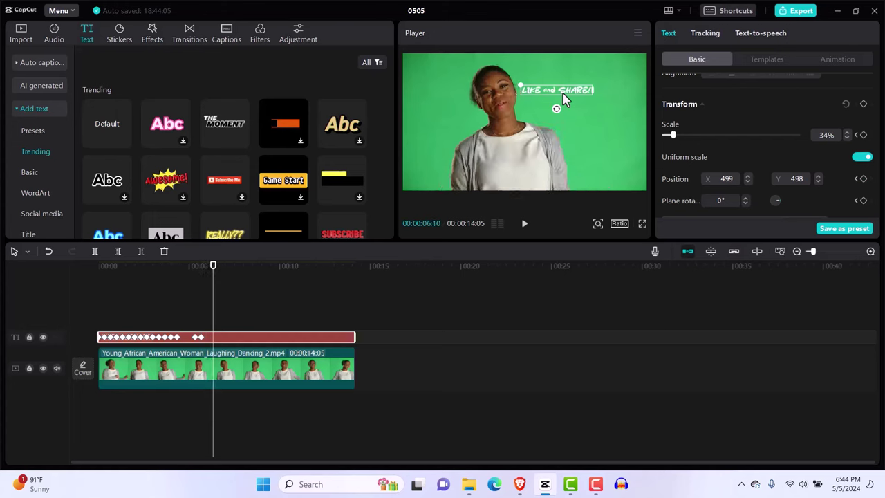
pyautogui.press('Right')
pyautogui.press('Right')
pyautogui.press('Right')
pyautogui.press('Right')
pyautogui.press('Right')
pyautogui.press('Right')
pyautogui.press('Right')
pyautogui.press('Right')
pyautogui.press('Right')
pyautogui.press('Right')
pyautogui.press('Right')
pyautogui.press('Right')
pyautogui.press('Right')
pyautogui.press('Right')
pyautogui.press('Right')
pyautogui.press('Right')
pyautogui.press('Right')
pyautogui.press('Right')
pyautogui.press('Right')
pyautogui.press('Right')
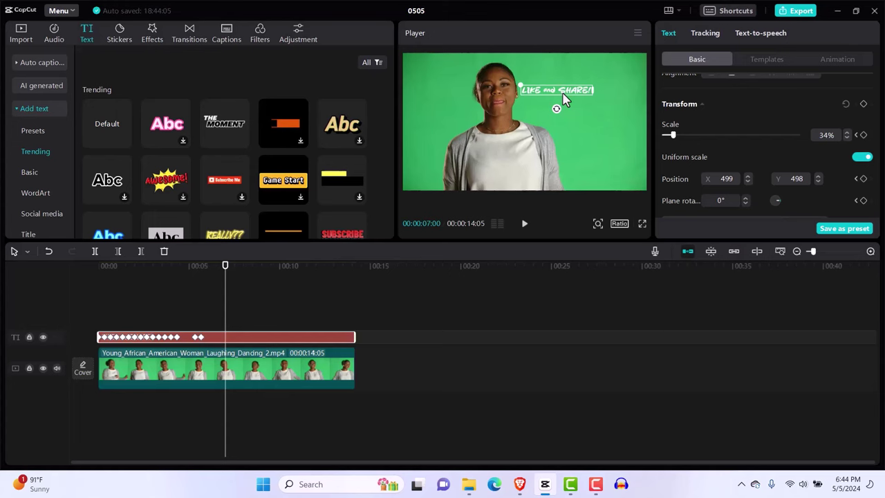
pyautogui.press('Right')
pyautogui.press('Right')
pyautogui.press('Right')
pyautogui.press('Right')
pyautogui.press('Right')
pyautogui.press('Right')
pyautogui.press('Right')
pyautogui.press('Right')
pyautogui.press('Right')
pyautogui.press('Right')
pyautogui.moveTo(563, 98); pyautogui.dragTo(561, 107)
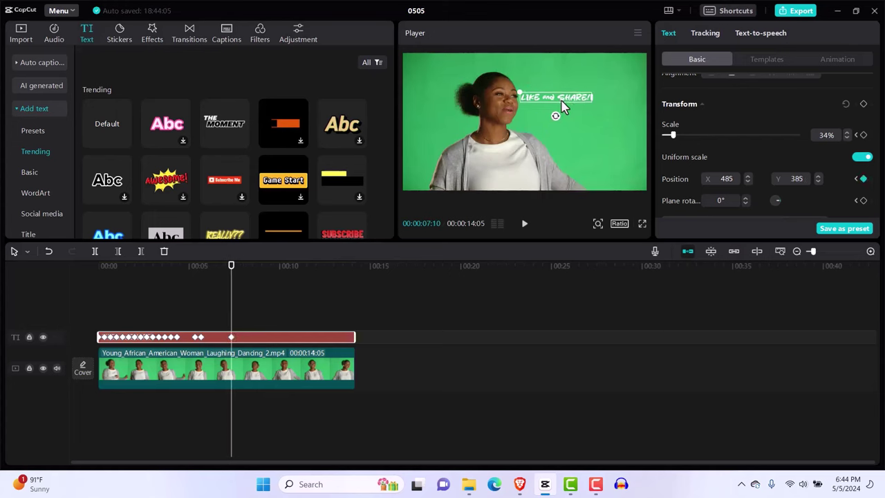
# Move the text beside the woman's face with a position keyframe at X 608, Y 317 at 7:20.
pyautogui.press('Right')
pyautogui.press('Right')
pyautogui.press('Right')
pyautogui.press('Right')
pyautogui.press('Right')
pyautogui.press('Right')
pyautogui.press('Right')
pyautogui.press('Right')
pyautogui.press('Right')
pyautogui.press('Right')
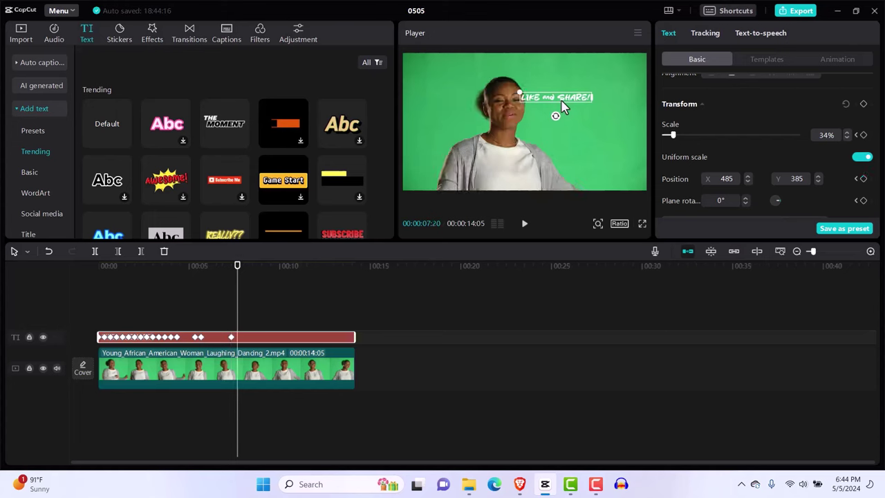
pyautogui.moveTo(561, 108); pyautogui.dragTo(570, 108)
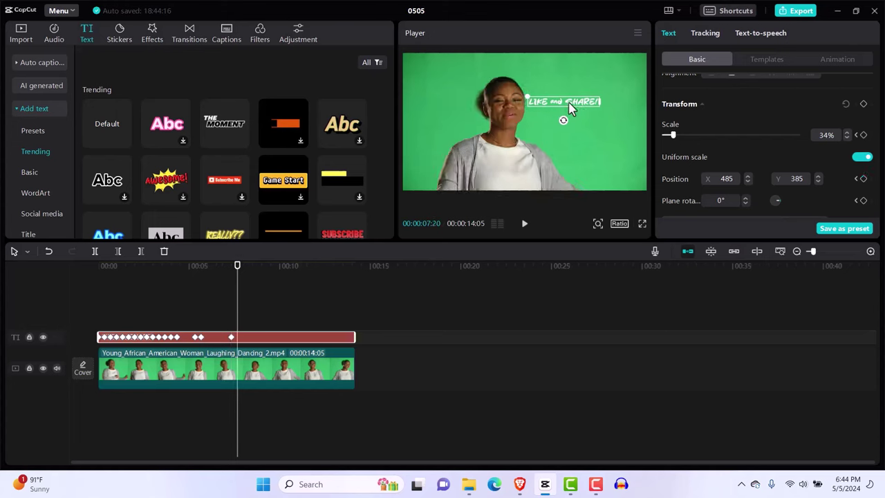
# Shift the text slightly away from the woman's cheek with a position keyframe at 8:00.
pyautogui.press('Right')
pyautogui.press('Right')
pyautogui.press('Right')
pyautogui.press('Right')
pyautogui.press('Right')
pyautogui.press('Right')
pyautogui.press('Right')
pyautogui.press('Right')
pyautogui.press('Right')
pyautogui.press('Right')
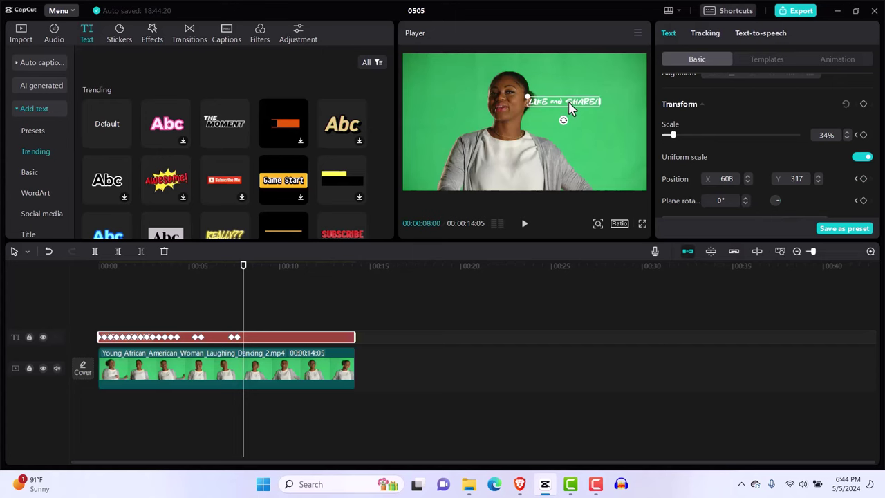
pyautogui.moveTo(574, 109); pyautogui.dragTo(580, 109)
# Keyframe the text's position at 8:10, at X 640, Y 313 at 8:20, and at X 907, Y 326 at 9:00.
pyautogui.press('Right')
pyautogui.press('Right')
pyautogui.press('Right')
pyautogui.press('Right')
pyautogui.press('Right')
pyautogui.press('Right')
pyautogui.press('Right')
pyautogui.press('Right')
pyautogui.press('Right')
pyautogui.press('Right')
pyautogui.press('Right')
pyautogui.press('Right')
pyautogui.press('Right')
pyautogui.press('Right')
pyautogui.press('Right')
pyautogui.press('Right')
pyautogui.press('Right')
pyautogui.press('Right')
pyautogui.press('Right')
pyautogui.press('Right')
pyautogui.press('Right')
pyautogui.press('Right')
pyautogui.press('Right')
pyautogui.press('Right')
pyautogui.press('Right')
pyautogui.press('Right')
pyautogui.press('Right')
pyautogui.press('Right')
pyautogui.press('Right')
pyautogui.press('Right')
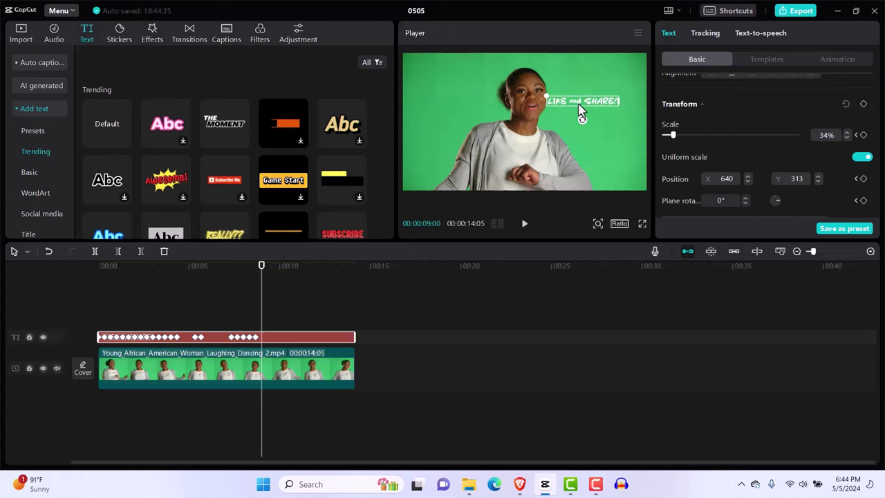
# Bring the text back toward the woman's face with a position keyframe at X 585, Y 421 at 9:20.
pyautogui.press('Right')
pyautogui.press('Right')
pyautogui.press('Right')
pyautogui.press('Right')
pyautogui.press('Right')
pyautogui.press('Right')
pyautogui.press('Right')
pyautogui.press('Right')
pyautogui.press('Right')
pyautogui.press('Right')
pyautogui.press('Right')
pyautogui.press('Right')
pyautogui.press('Right')
pyautogui.press('Right')
pyautogui.press('Right')
pyautogui.press('Right')
pyautogui.press('Right')
pyautogui.press('Right')
pyautogui.press('Right')
pyautogui.press('Right')
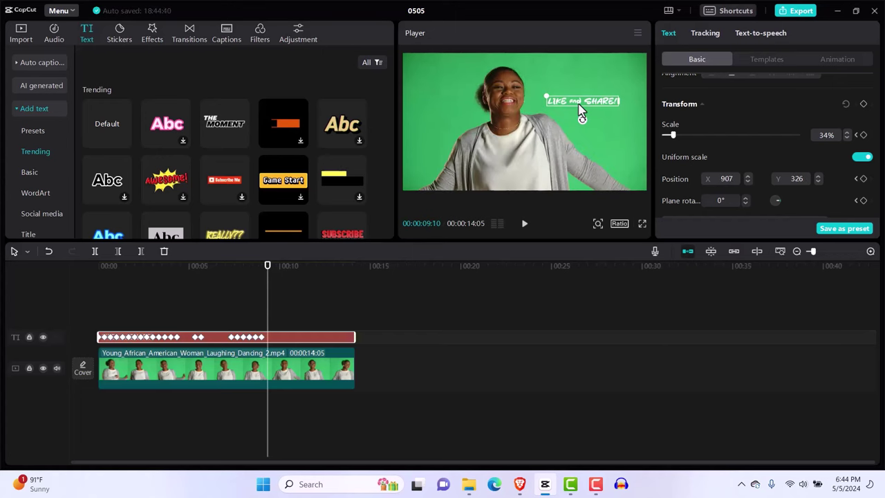
pyautogui.moveTo(580, 112); pyautogui.dragTo(557, 103)
# Move the text off the woman's face to beside her head with a position keyframe at 10:00.
pyautogui.press('Right')
pyautogui.press('Right')
pyautogui.press('Right')
pyautogui.press('Right')
pyautogui.press('Right')
pyautogui.press('Right')
pyautogui.press('Right')
pyautogui.press('Right')
pyautogui.press('Right')
pyautogui.press('Right')
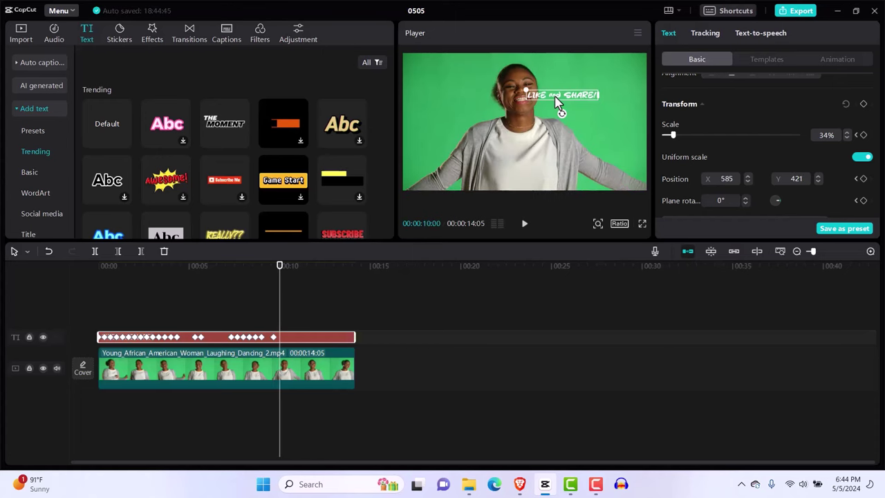
pyautogui.moveTo(557, 102); pyautogui.dragTo(579, 102)
# Continue following the woman's head with text position keyframes at 10:10 and at 10:20 (X 980, Y 362).
pyautogui.press('Right')
pyautogui.press('Right')
pyautogui.press('Right')
pyautogui.press('Right')
pyautogui.press('Right')
pyautogui.press('Right')
pyautogui.press('Right')
pyautogui.press('Right')
pyautogui.press('Right')
pyautogui.press('Right')
pyautogui.press('Right')
pyautogui.press('Right')
pyautogui.press('Right')
pyautogui.press('Right')
pyautogui.press('Right')
pyautogui.press('Right')
pyautogui.press('Right')
pyautogui.press('Right')
pyautogui.press('Right')
pyautogui.press('Right')
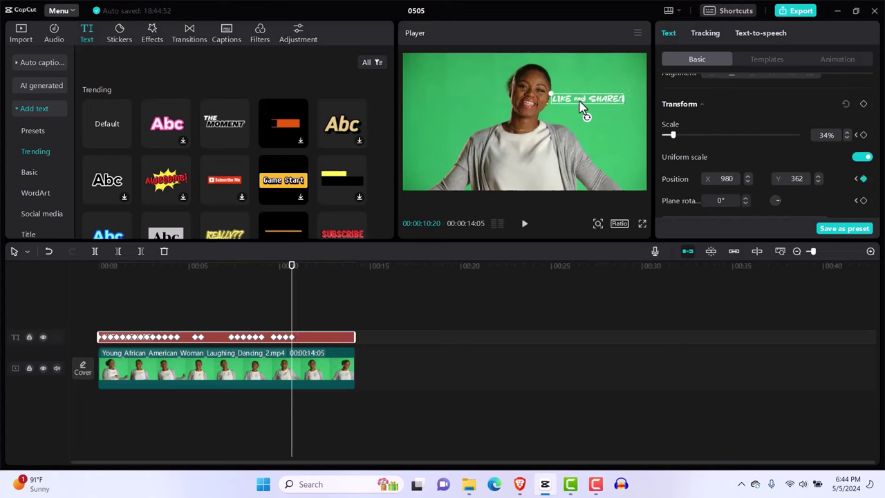
# Raise the text slightly beside the woman's head with a position keyframe at 11:00.
pyautogui.press('Right')
pyautogui.press('Right')
pyautogui.press('Right')
pyautogui.press('Right')
pyautogui.press('Right')
pyautogui.press('Right')
pyautogui.press('Right')
pyautogui.press('Right')
pyautogui.press('Right')
pyautogui.press('Right')
pyautogui.moveTo(581, 107)
pyautogui.mouseDown()
pyautogui.moveTo(558, 107)
pyautogui.moveTo(563, 90)
pyautogui.moveTo(581, 96)
pyautogui.mouseUp()
# Keep the text beside the woman's head with position keyframes at 11:10, 11:20 and 12:00, the last at X 1025, Y 444.
pyautogui.press('Right')
pyautogui.press('Right')
pyautogui.press('Right')
pyautogui.press('Right')
pyautogui.press('Right')
pyautogui.press('Right')
pyautogui.press('Right')
pyautogui.press('Right')
pyautogui.press('Right')
pyautogui.press('Right')
pyautogui.press('Right')
pyautogui.press('Right')
pyautogui.press('Right')
pyautogui.press('Right')
pyautogui.press('Right')
pyautogui.press('Right')
pyautogui.press('Right')
pyautogui.press('Right')
pyautogui.press('Right')
pyautogui.press('Right')
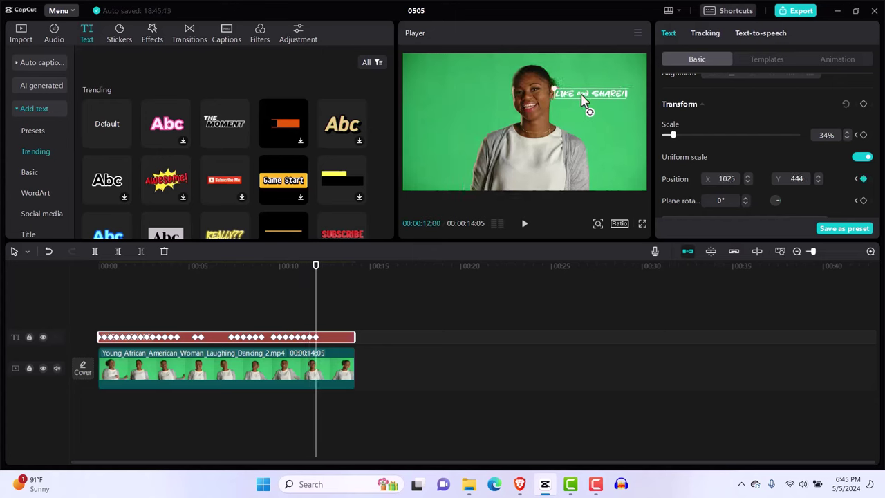
# Shift the text away from the woman's leaning head with a position keyframe at 12:10, at X 1202, Y 412.
pyautogui.press('Right')
pyautogui.press('Right')
pyautogui.press('Right')
pyautogui.press('Right')
pyautogui.press('Right')
pyautogui.press('Right')
pyautogui.press('Right')
pyautogui.press('Right')
pyautogui.press('Right')
pyautogui.press('Right')
pyautogui.moveTo(580, 94); pyautogui.dragTo(592, 97)
# Bring the text back toward the woman's head and slightly lower with a position keyframe at 12:20.
pyautogui.press('Right')
pyautogui.press('Right')
pyautogui.press('Right')
pyautogui.press('Right')
pyautogui.press('Right')
pyautogui.press('Right')
pyautogui.press('Right')
pyautogui.press('Right')
pyautogui.press('Right')
pyautogui.press('Right')
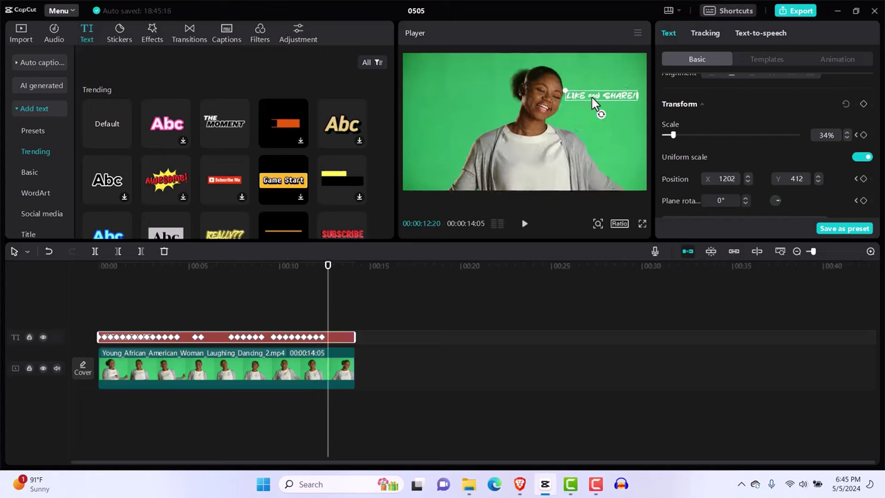
pyautogui.moveTo(593, 102); pyautogui.dragTo(580, 104)
# Follow the woman's head with text position keyframes every ten frames from 13:00, ending at X 994, Y 512 at 13:20.
pyautogui.press('Right')
pyautogui.press('Right')
pyautogui.press('Right')
pyautogui.press('Right')
pyautogui.press('Right')
pyautogui.press('Right')
pyautogui.press('Right')
pyautogui.press('Right')
pyautogui.press('Right')
pyautogui.press('Right')
pyautogui.press('Right')
pyautogui.press('Right')
pyautogui.press('Right')
pyautogui.press('Right')
pyautogui.press('Right')
pyautogui.press('Right')
pyautogui.press('Right')
pyautogui.press('Right')
pyautogui.press('Right')
pyautogui.press('Right')
pyautogui.press('Right')
pyautogui.press('Right')
pyautogui.press('Right')
pyautogui.press('Right')
pyautogui.press('Right')
pyautogui.press('Right')
pyautogui.press('Right')
pyautogui.press('Right')
pyautogui.press('Right')
pyautogui.press('Right')
pyautogui.press('Right')
pyautogui.press('Right')
pyautogui.press('Right')
pyautogui.press('Right')
pyautogui.press('Right')
pyautogui.press('Right')
pyautogui.press('Right')
pyautogui.press('Right')
pyautogui.press('Right')
pyautogui.press('Right')
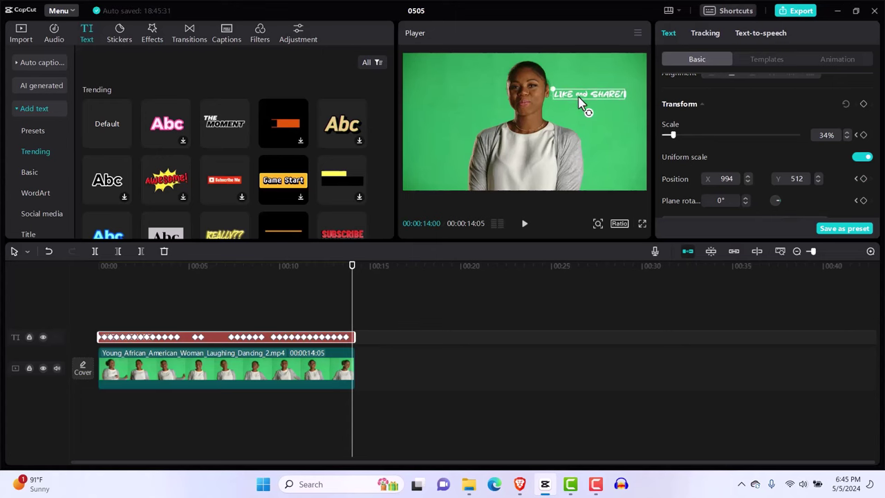
# Add the last text position keyframe at 14:00 and advance to the end of the clip at 14:05.
pyautogui.press('Right')
pyautogui.press('Right')
pyautogui.press('Right')
pyautogui.press('Right')
pyautogui.press('Right')
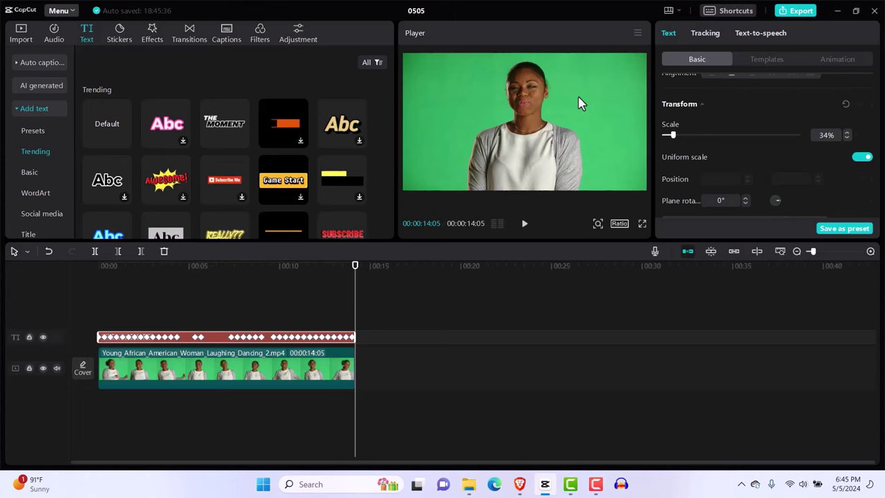
# Deselect the text and play the video from the start to check how the text follows the woman's head.
pyautogui.press('Home')
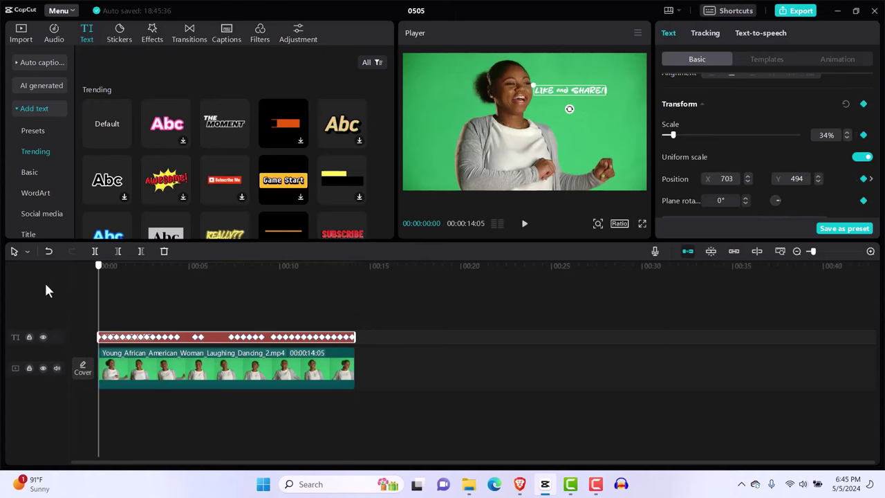
pyautogui.moveTo(99, 318); pyautogui.dragTo(102, 319)
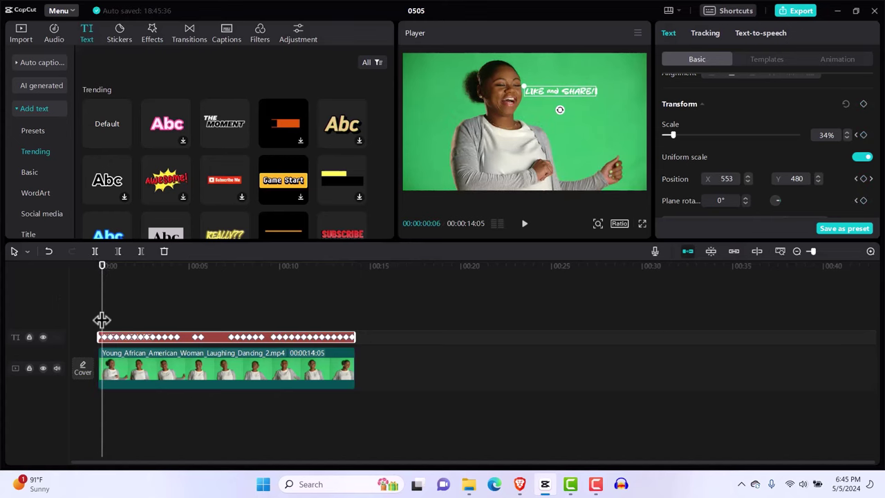
pyautogui.click(92, 307)
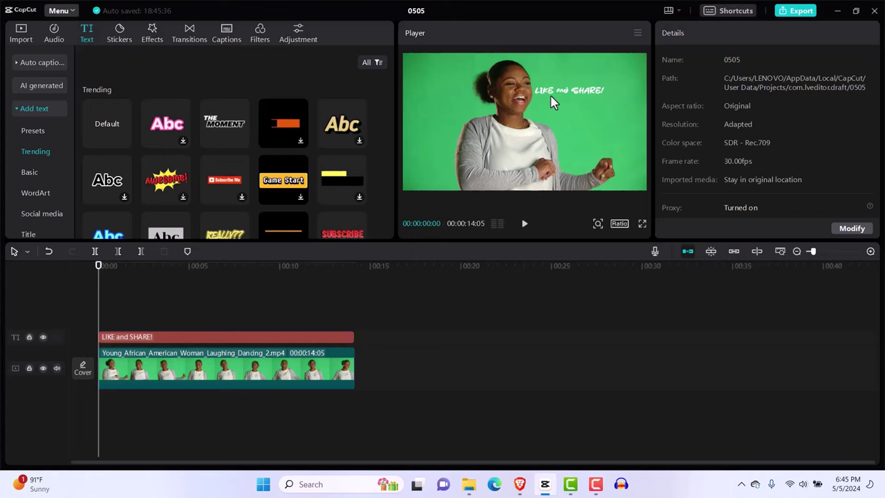
pyautogui.click(524, 226)
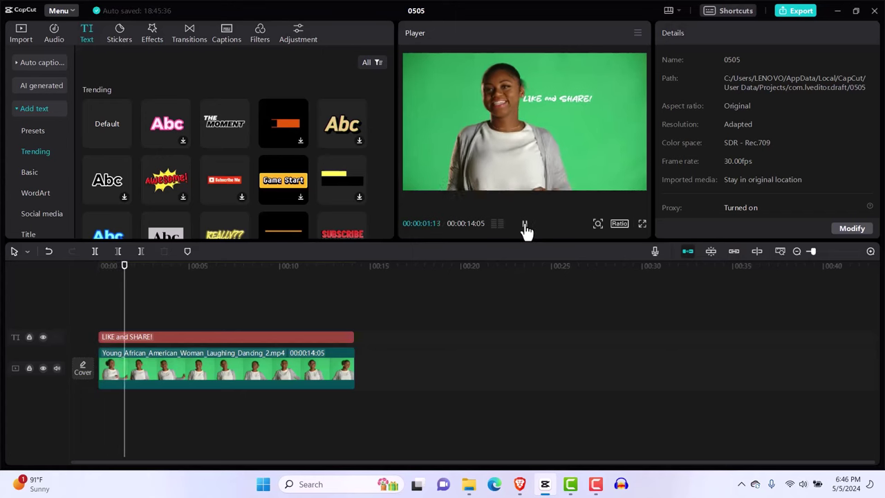